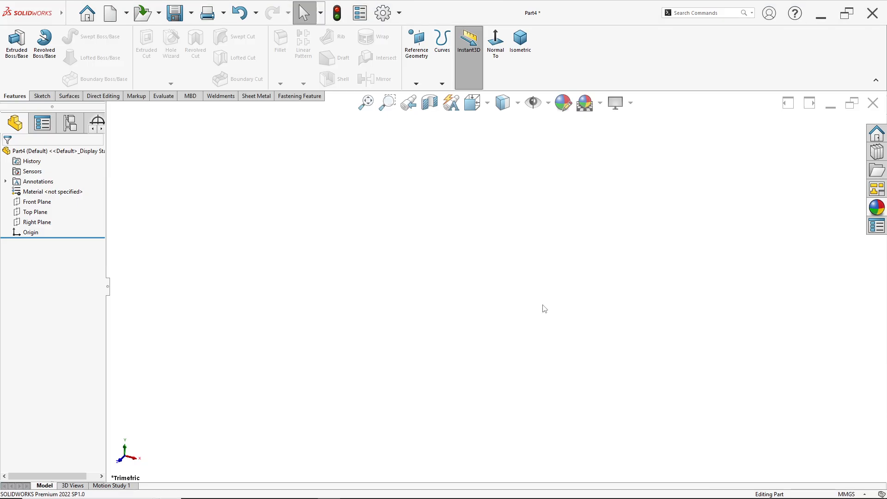
{"action": "left_click", "coordinate": [853, 493]}
{"action": "left_click", "coordinate": [601, 390]}
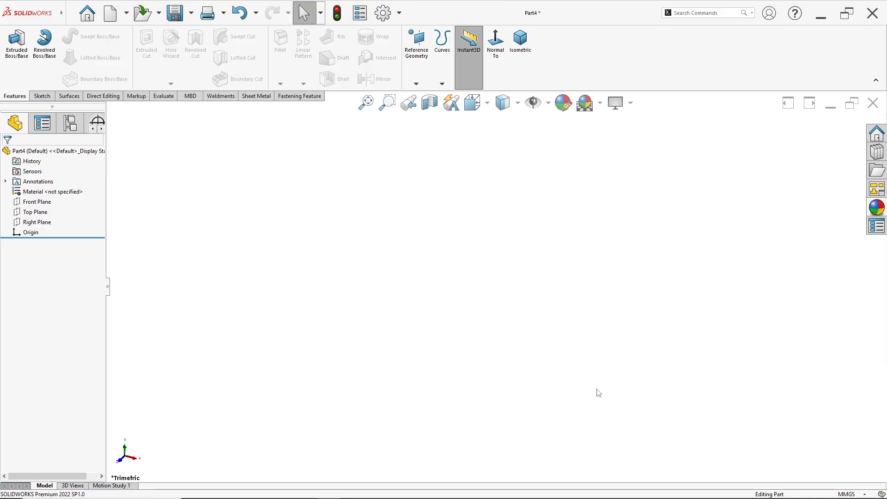
- Start a sketch on the Front Plane and draw a vertical construction centerline upward from the origin
{"action": "key", "text": "alt+Tab"}
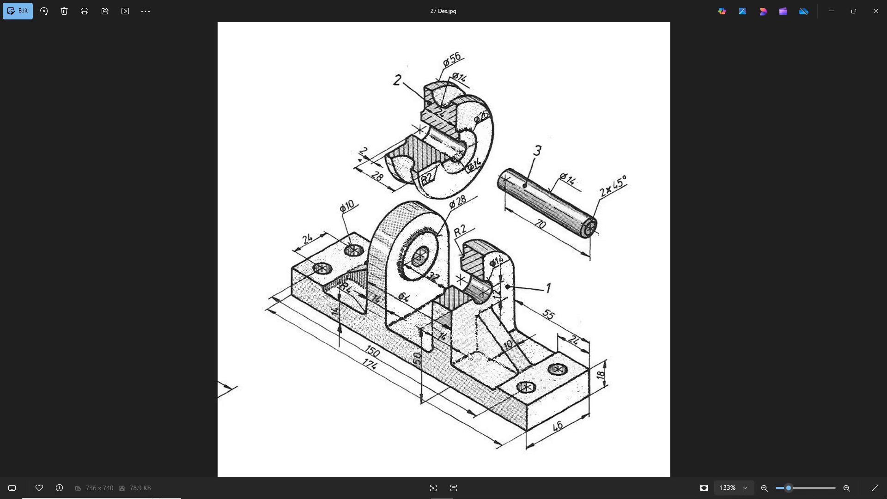
{"action": "key", "text": "alt+Tab"}
{"action": "right_click", "coordinate": [40, 206]}
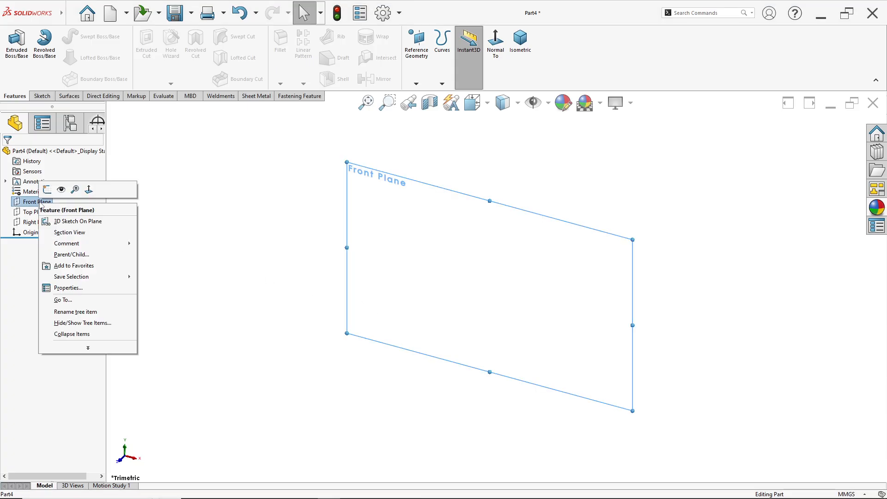
{"action": "left_click", "coordinate": [55, 187]}
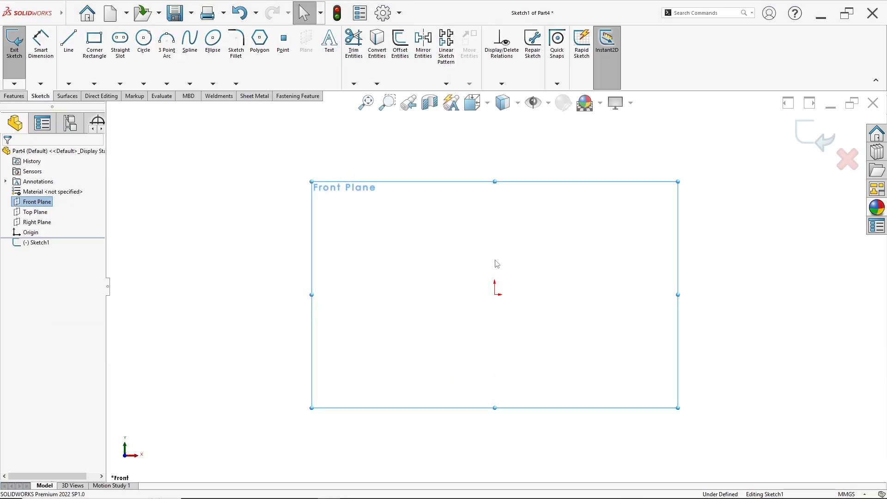
{"action": "left_click", "coordinate": [68, 84]}
{"action": "left_click", "coordinate": [90, 106]}
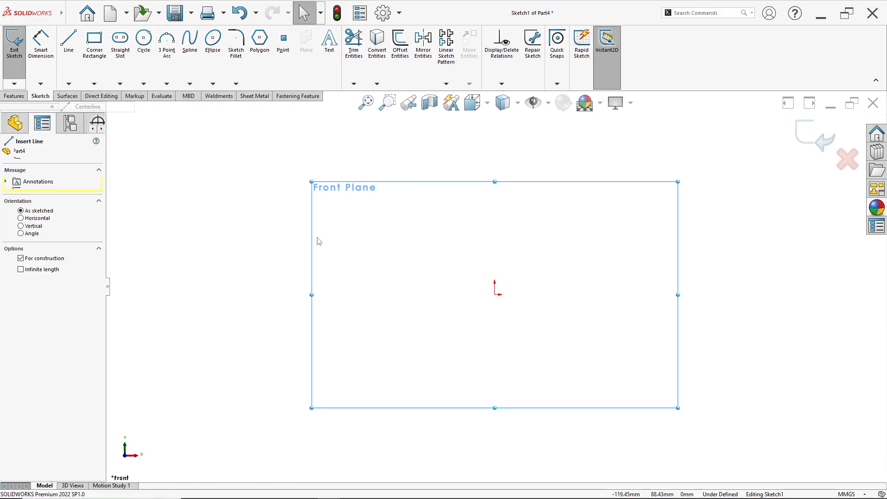
{"action": "left_click", "coordinate": [495, 294]}
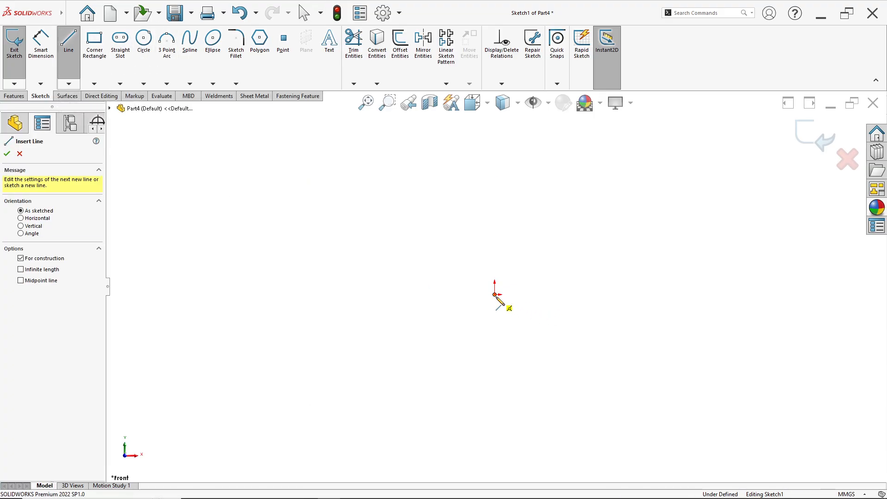
{"action": "left_click", "coordinate": [495, 160]}
{"action": "key", "text": "Escape"}
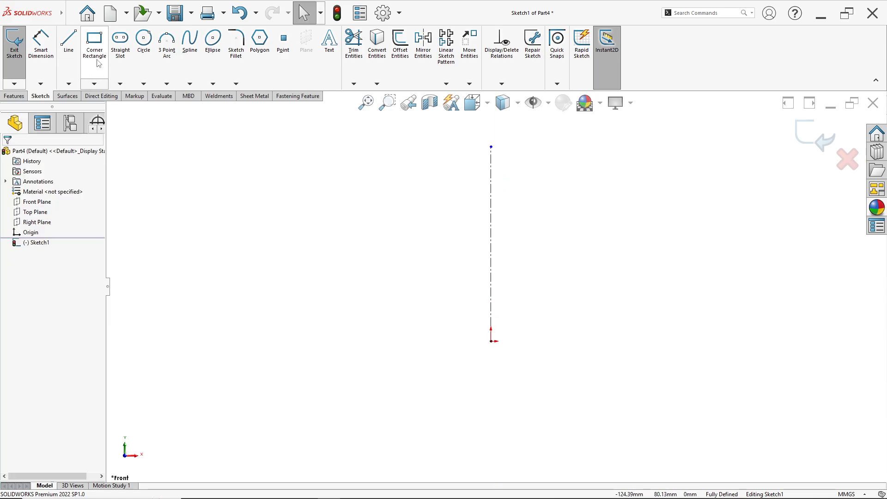
- Sketch the base rectangle from the origin toward negative X, about 104 mm wide and 22 mm high
{"action": "left_click", "coordinate": [94, 41]}
{"action": "left_click", "coordinate": [491, 342]}
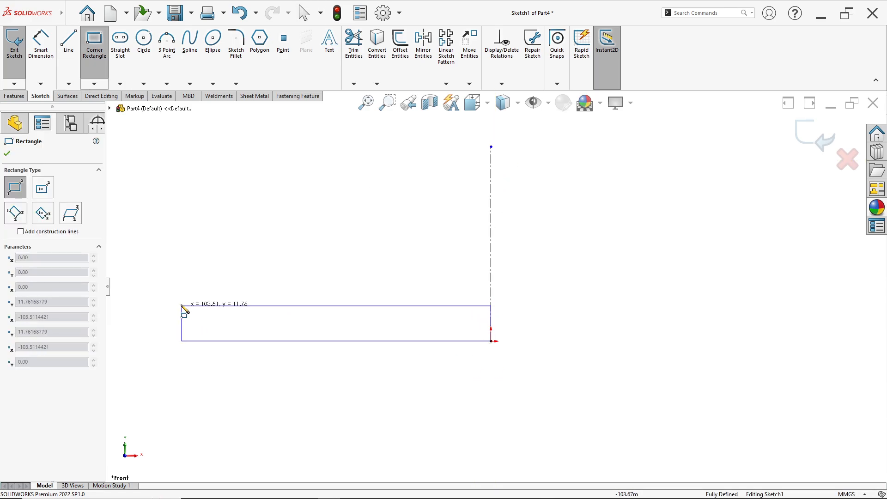
{"action": "left_click", "coordinate": [179, 276]}
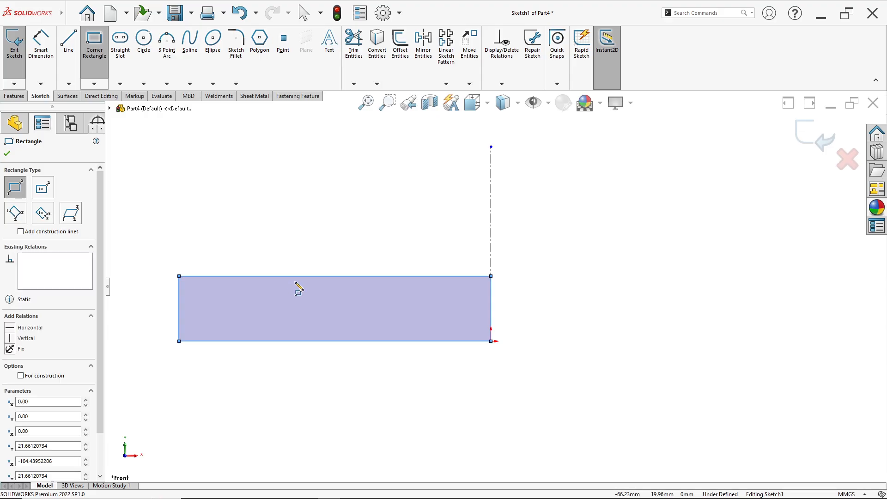
- Sketch a narrow upright rectangle standing on the upper edge of the base rectangle
{"action": "left_click", "coordinate": [353, 277]}
{"action": "left_click", "coordinate": [395, 128]}
{"action": "key", "text": "Escape"}
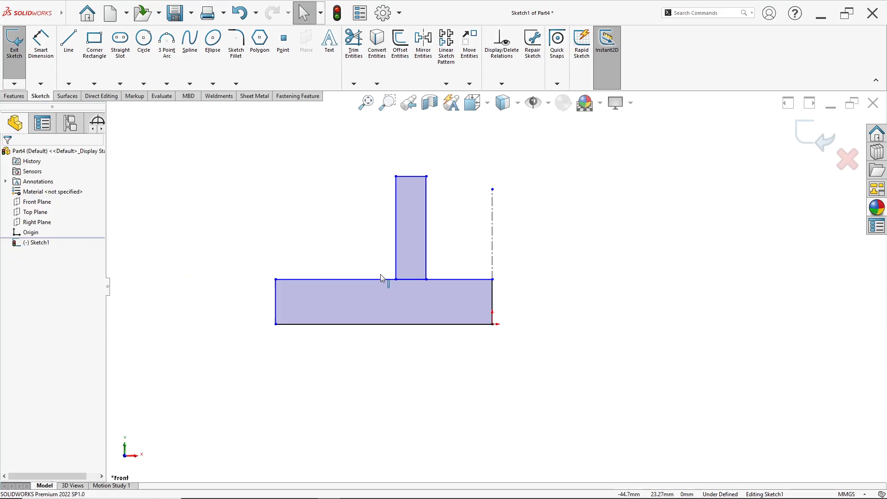
- Check the reference drawing and dimension the base rectangle's height as 18 mm
{"action": "scroll", "coordinate": [398, 272], "scroll_direction": "down", "scroll_amount": 1}
{"action": "key", "text": "alt+Tab"}
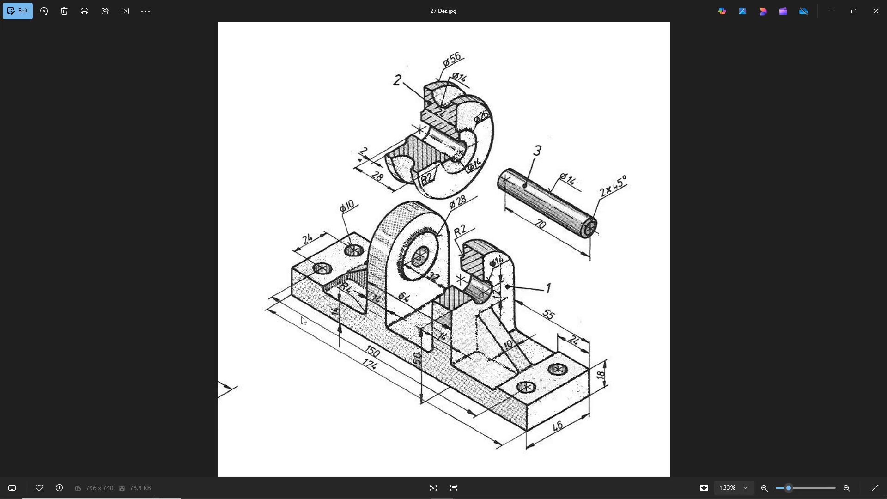
{"action": "key", "text": "alt+Tab"}
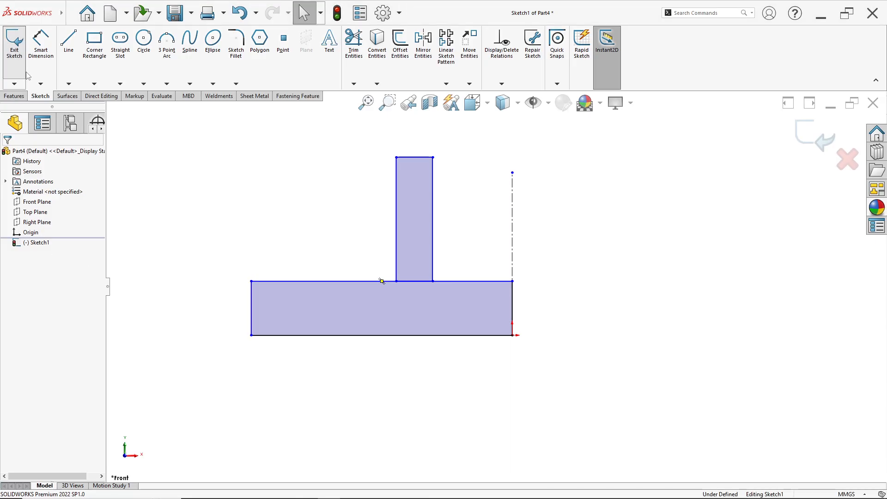
{"action": "left_click", "coordinate": [41, 46]}
{"action": "left_click", "coordinate": [254, 312]}
{"action": "left_click", "coordinate": [231, 313]}
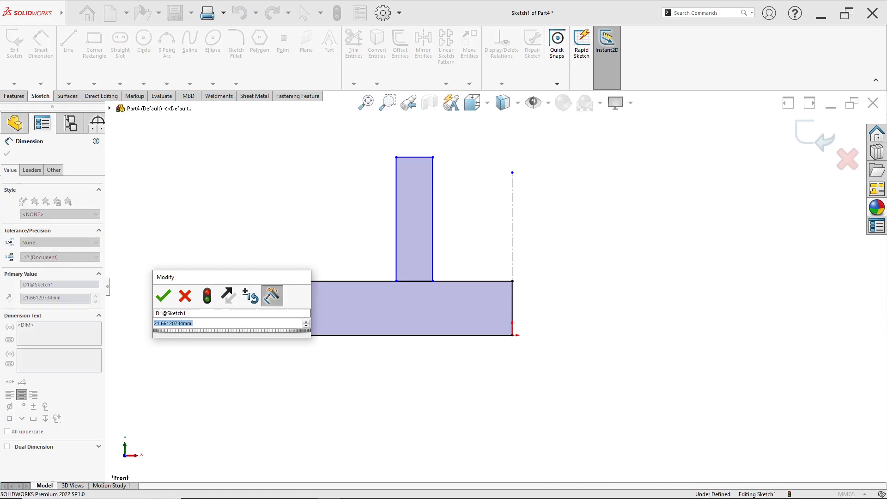
{"action": "type", "text": "18"}
{"action": "key", "text": "Return"}
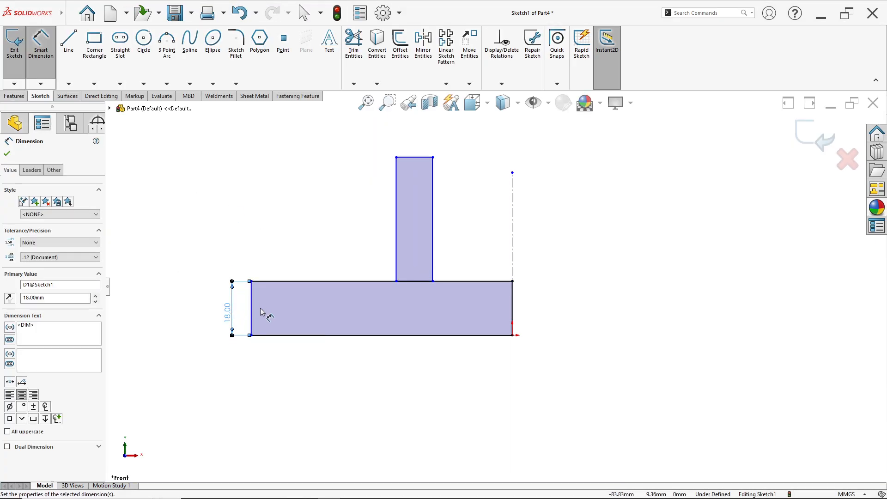
- Dimension the base's full length, doubled about the centerline from its outer vertical edge, as 174 mm
{"action": "key", "text": "alt+Tab"}
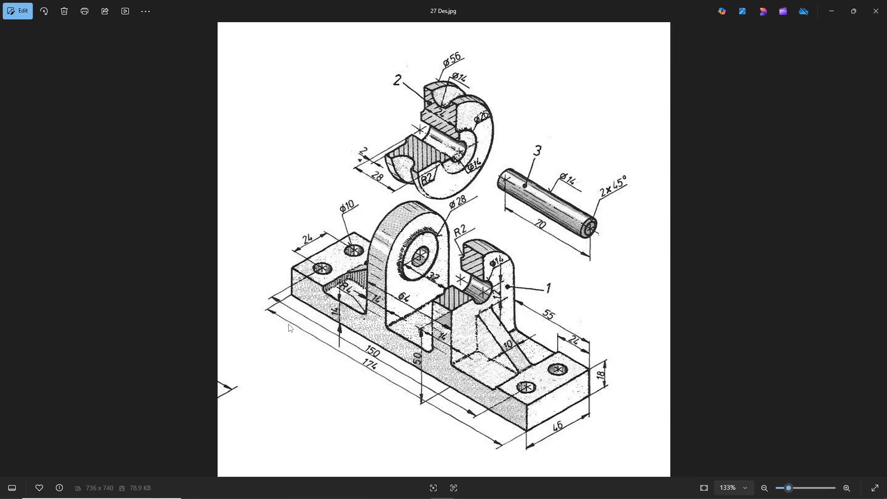
{"action": "key", "text": "alt+Tab"}
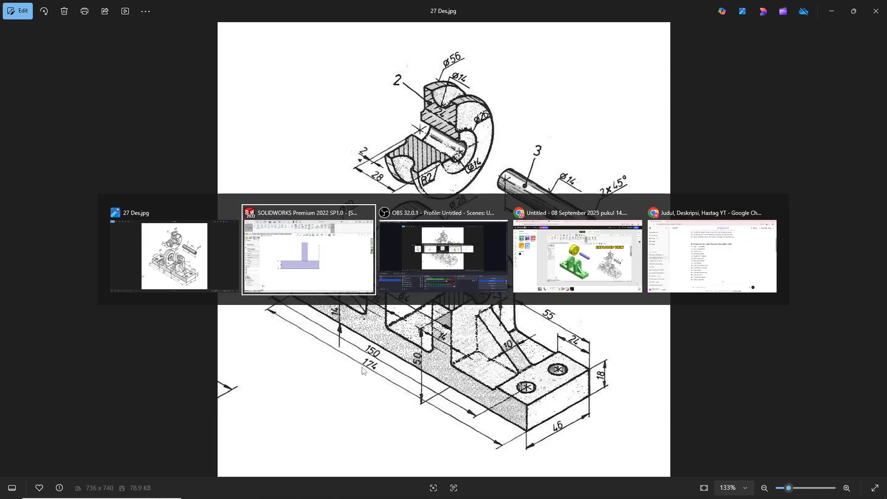
{"action": "left_click", "coordinate": [512, 303]}
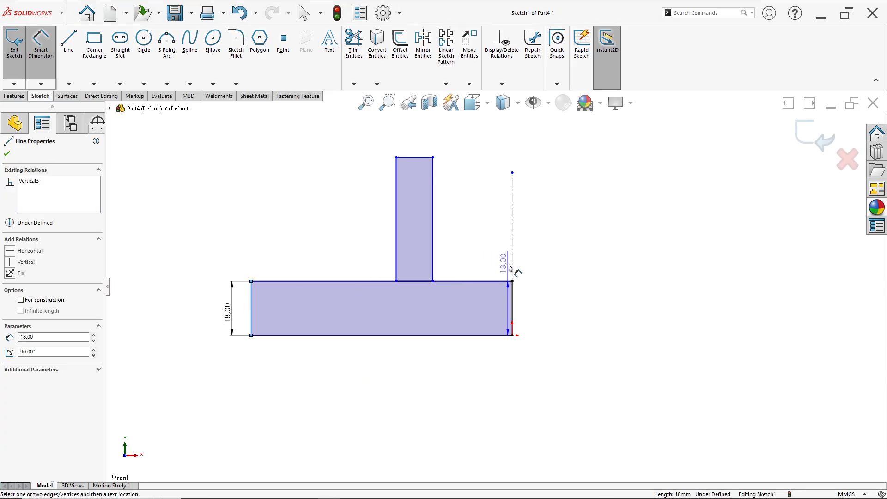
{"action": "left_click", "coordinate": [511, 259]}
{"action": "left_click", "coordinate": [532, 391]}
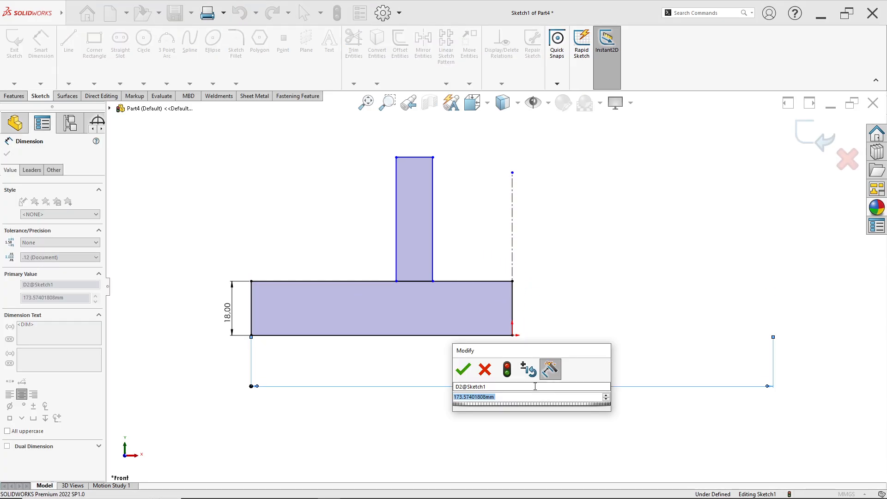
{"action": "type", "text": "174"}
{"action": "key", "text": "Return"}
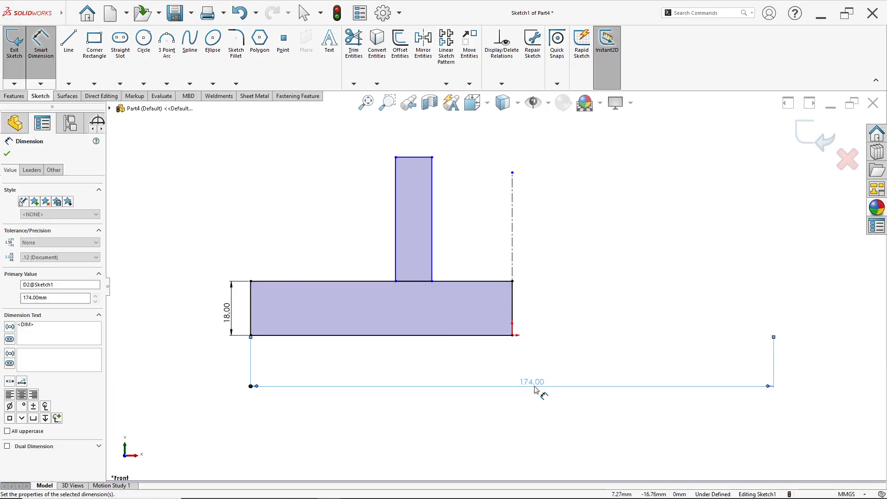
- Dimension the distance from the base's outer end to the upright's outer edge as 55 mm, following the reference drawing
{"action": "scroll", "coordinate": [483, 236], "scroll_direction": "down", "scroll_amount": 2}
{"action": "scroll", "coordinate": [482, 236], "scroll_direction": "up", "scroll_amount": 2}
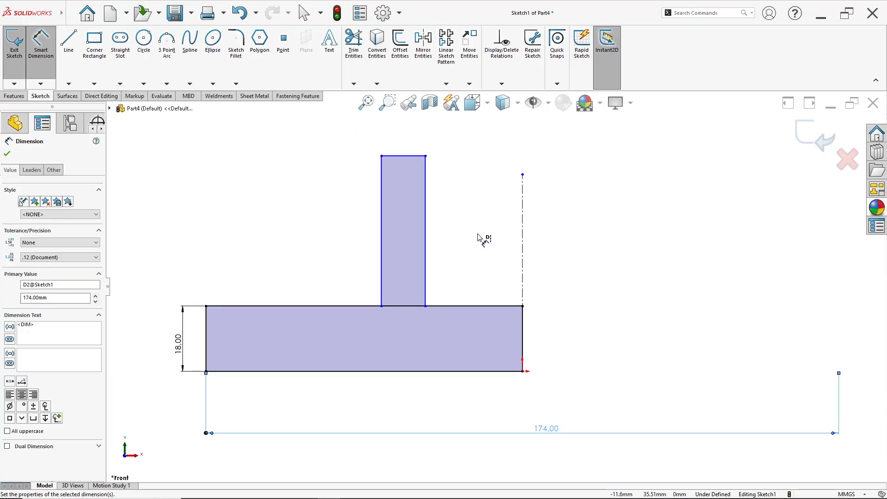
{"action": "key", "text": "alt+Tab"}
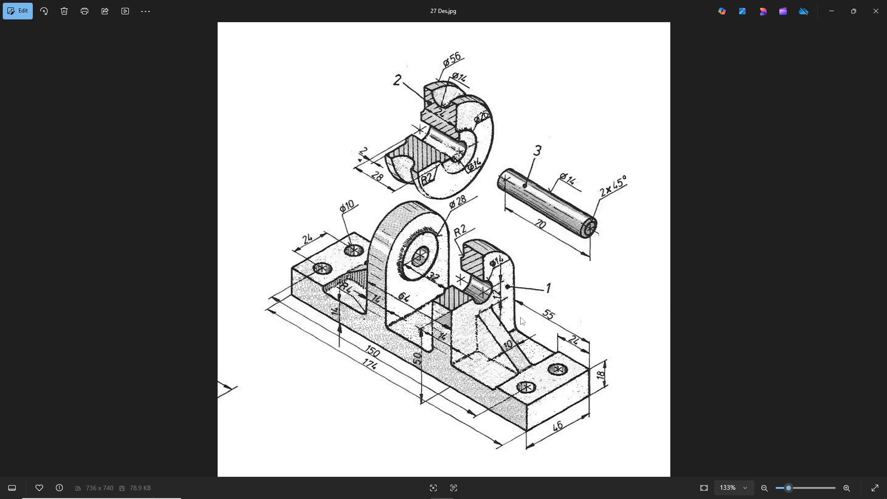
{"action": "key", "text": "alt+Tab"}
{"action": "left_click", "coordinate": [207, 328]}
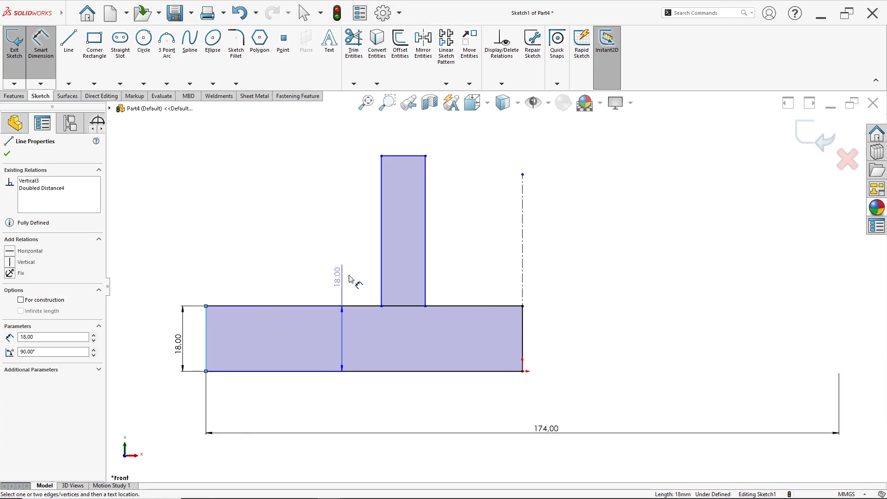
{"action": "left_click", "coordinate": [382, 267]}
{"action": "left_click", "coordinate": [304, 240]}
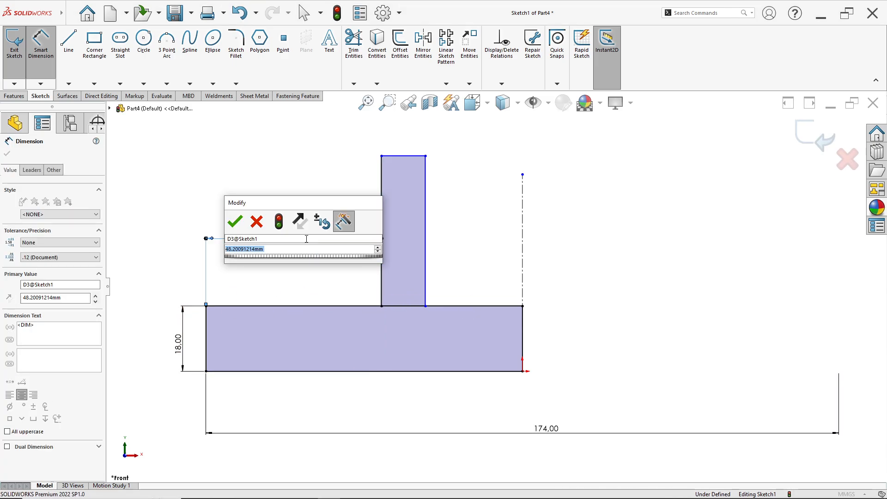
{"action": "key", "text": "BackSpace"}
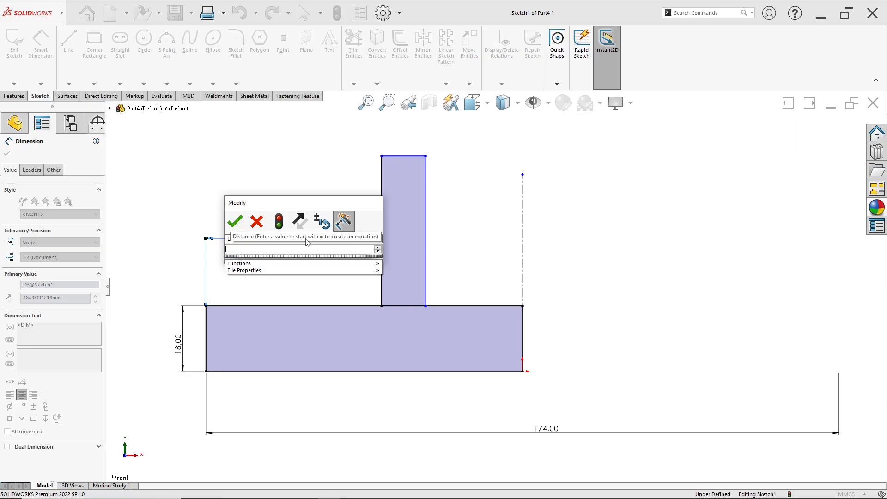
{"action": "type", "text": "55"}
{"action": "key", "text": "Return"}
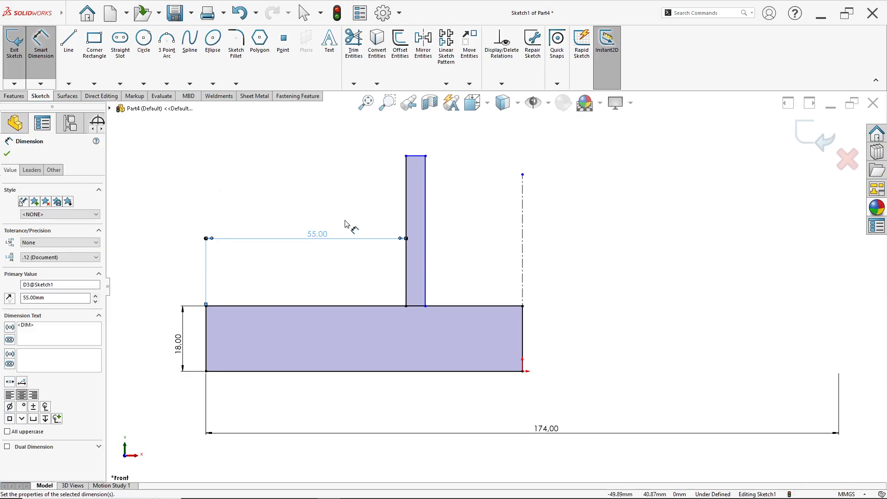
- Check the reference drawing and set the upright rectangle's width to 14 mm
{"action": "key", "text": "alt+Tab"}
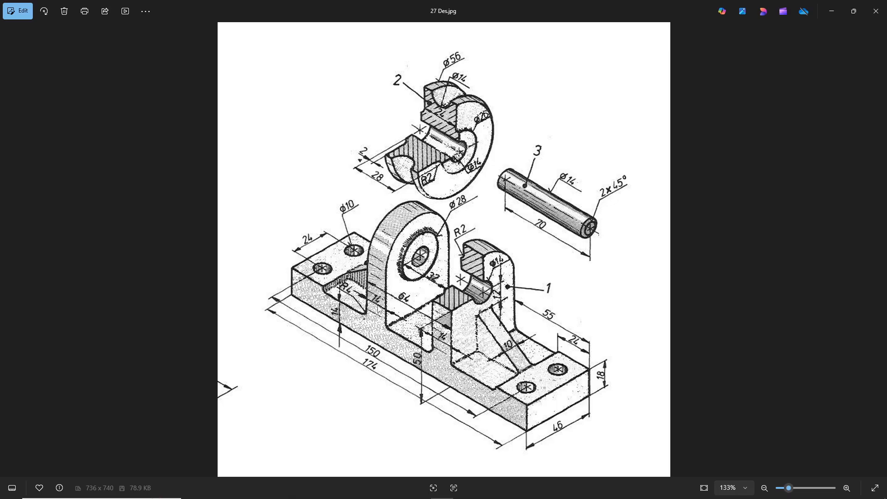
{"action": "key", "text": "alt+Tab"}
{"action": "left_click", "coordinate": [419, 156]}
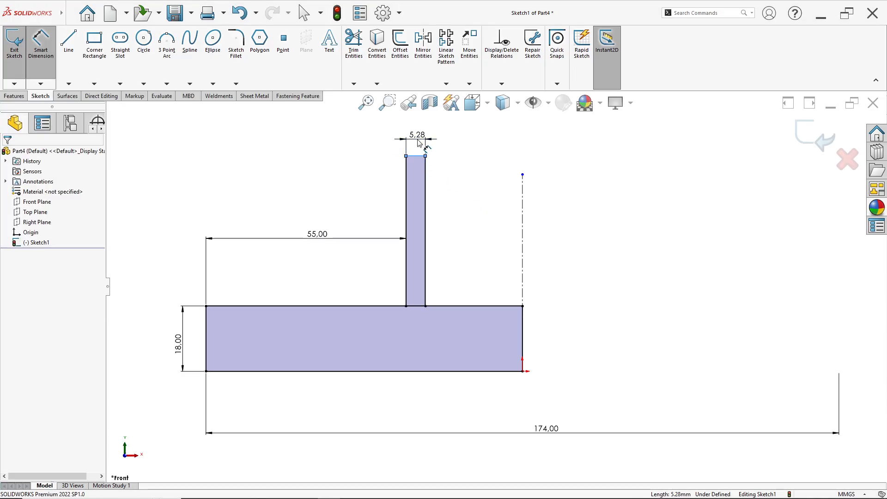
{"action": "left_click", "coordinate": [419, 144]}
{"action": "type", "text": "14"}
{"action": "key", "text": "Return"}
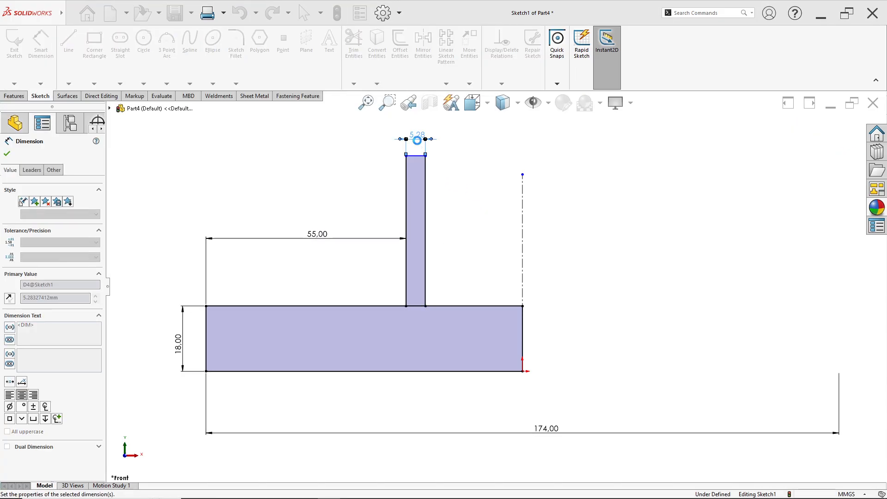
- Check the upright's outer-edge spacing, doubled about the centerline, against the reference drawing without placing a dimension
{"action": "key", "text": "alt+Tab"}
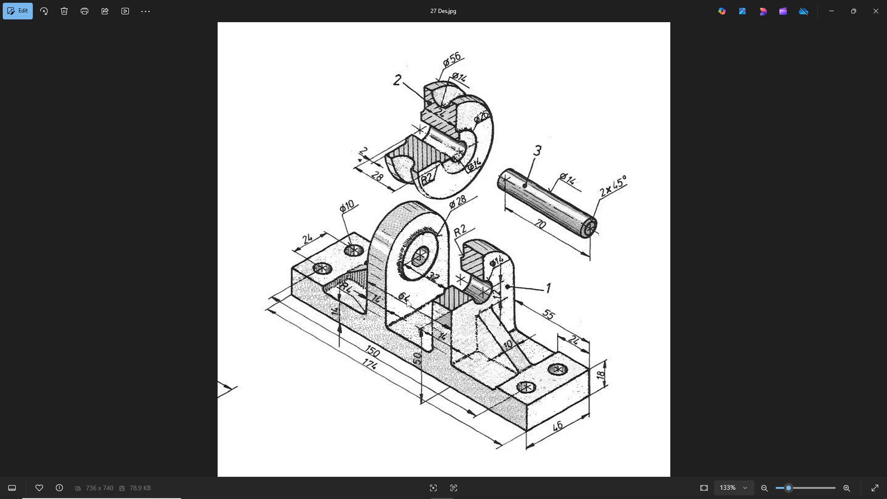
{"action": "key", "text": "alt+Tab"}
{"action": "left_click", "coordinate": [407, 278]}
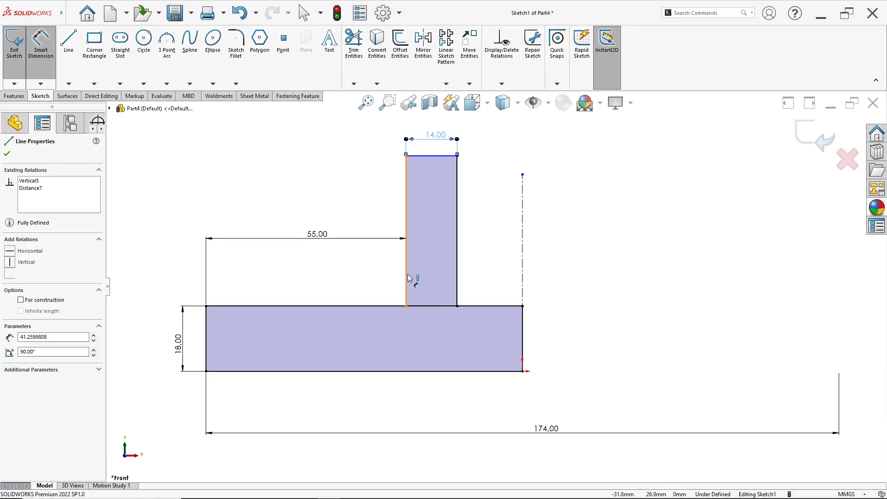
{"action": "left_click", "coordinate": [523, 280]}
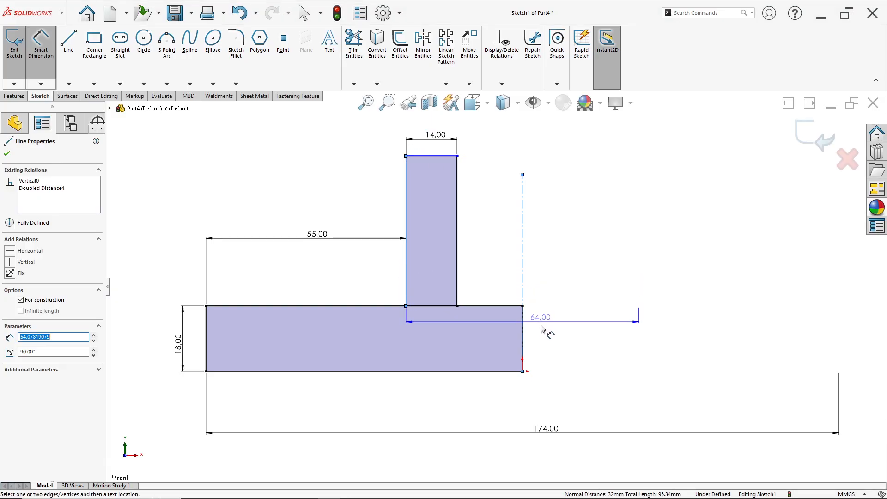
{"action": "key", "text": "Escape"}
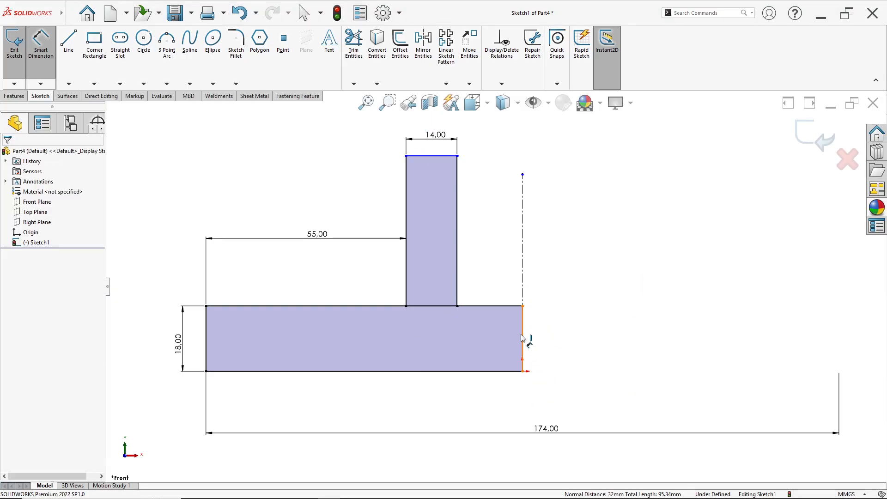
- Check the reference drawing and dimension the overall height from the base's bottom edge to the upright's top edge as 73 mm
{"action": "key", "text": "alt+Tab"}
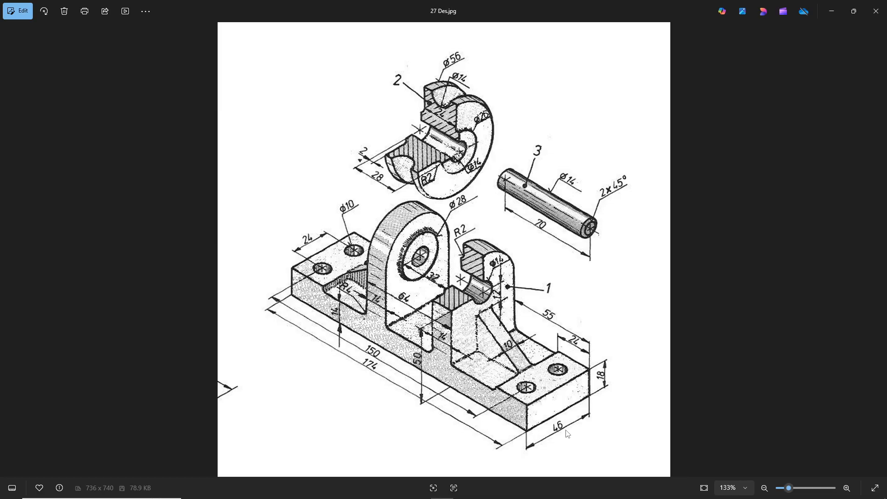
{"action": "key", "text": "alt+Tab"}
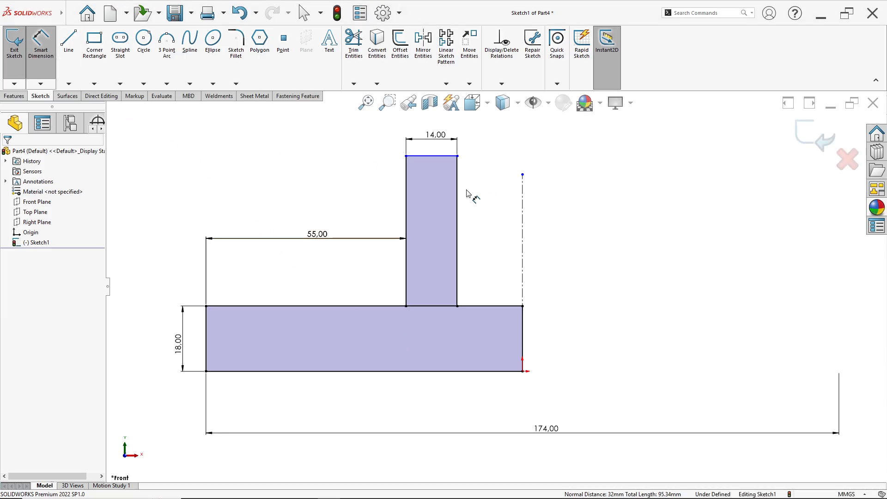
{"action": "left_click", "coordinate": [441, 157]}
{"action": "left_click", "coordinate": [467, 370]}
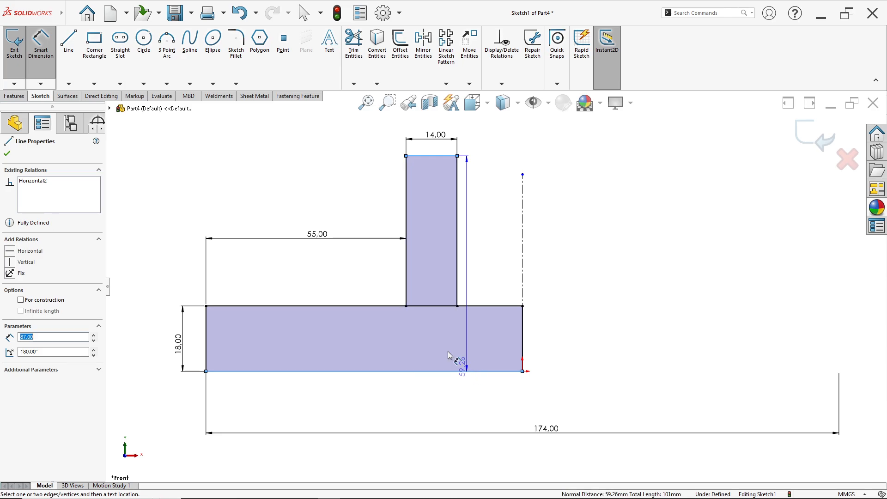
{"action": "left_click", "coordinate": [159, 267]}
{"action": "type", "text": "7"}
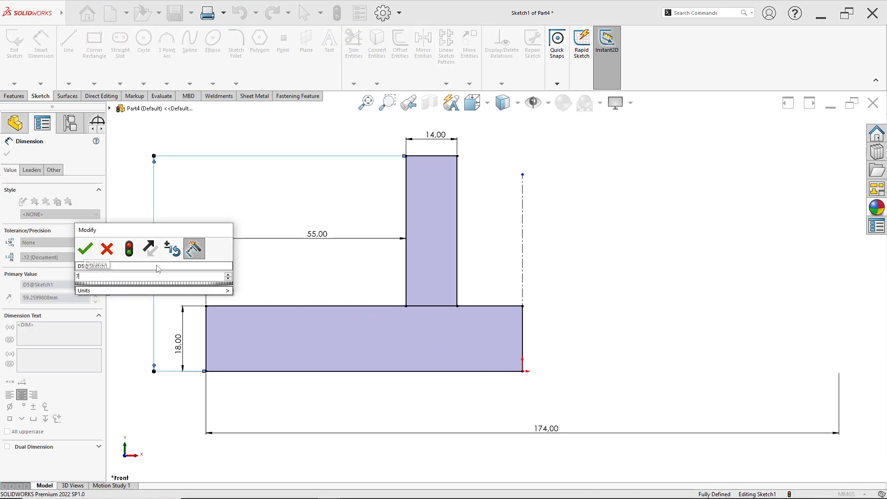
{"action": "type", "text": "0"}
{"action": "key", "text": "Return"}
- Check the reference drawing and sketch a recess rectangle about 58 mm wide and 7 mm deep from the base's top edge to the centerline
{"action": "key", "text": "alt+Tab"}
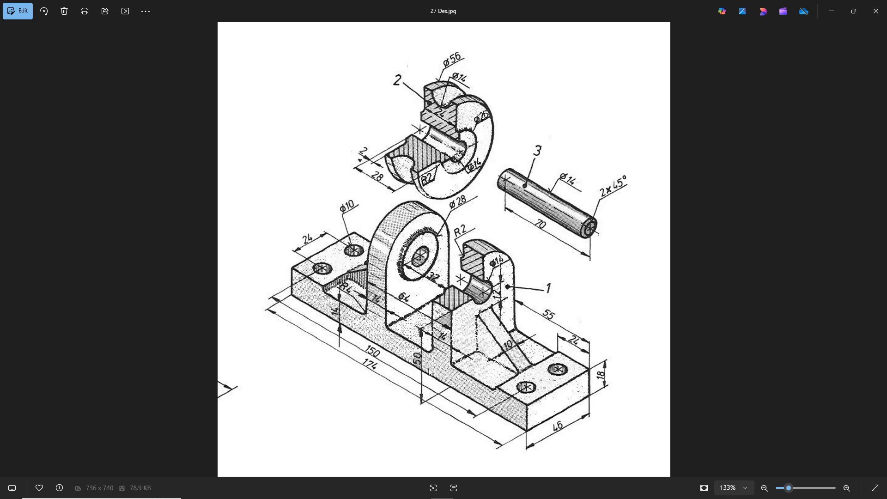
{"action": "key", "text": "alt+Tab"}
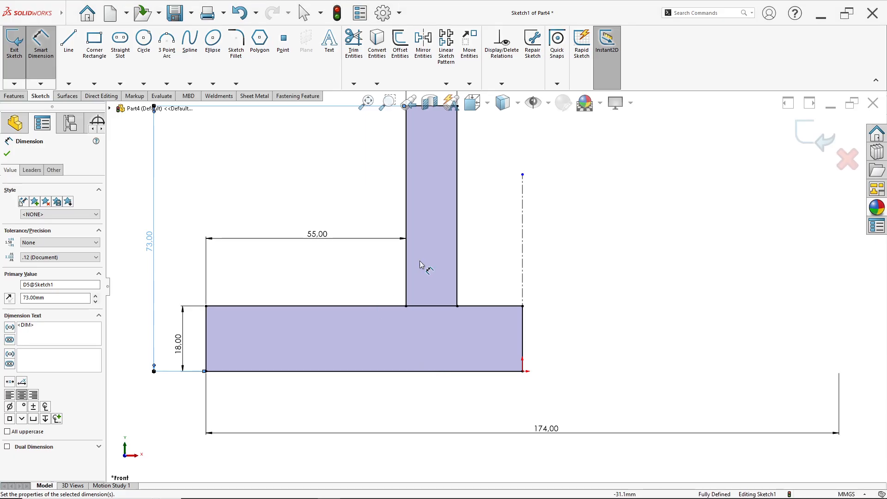
{"action": "scroll", "coordinate": [493, 236], "scroll_direction": "up", "scroll_amount": 3}
{"action": "scroll", "coordinate": [493, 235], "scroll_direction": "down", "scroll_amount": 1}
{"action": "scroll", "coordinate": [510, 287], "scroll_direction": "down", "scroll_amount": 1}
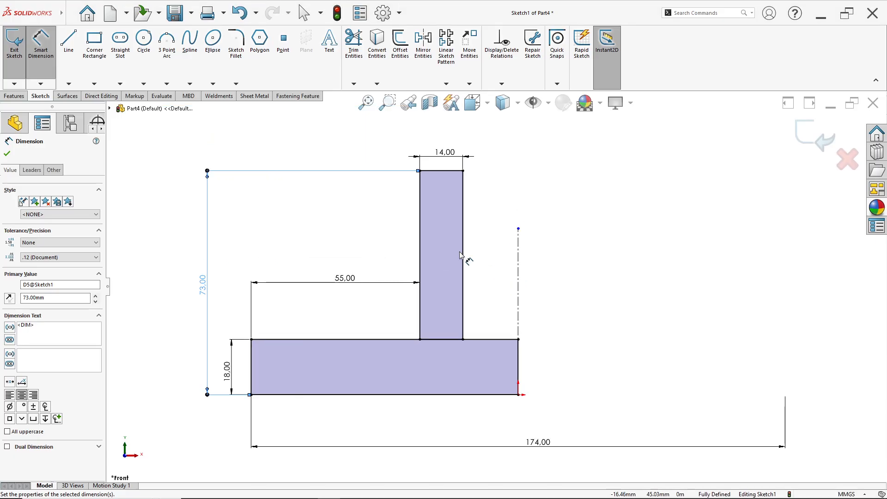
{"action": "left_click", "coordinate": [94, 42]}
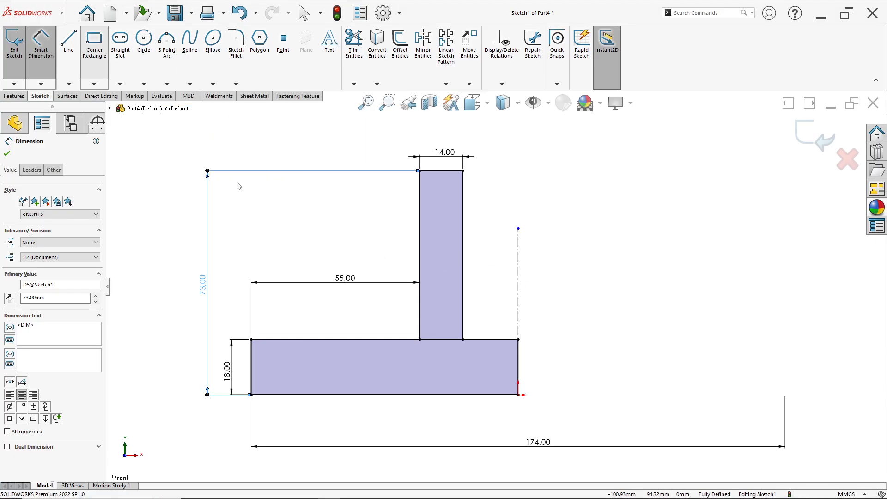
{"action": "left_click", "coordinate": [341, 340]}
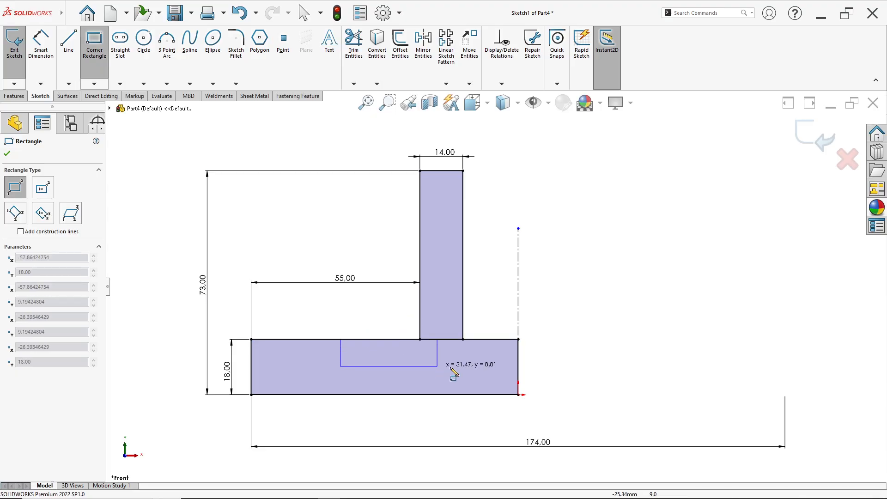
{"action": "left_click", "coordinate": [518, 360]}
{"action": "scroll", "coordinate": [464, 344], "scroll_direction": "down", "scroll_amount": 2}
{"action": "key", "text": "Escape"}
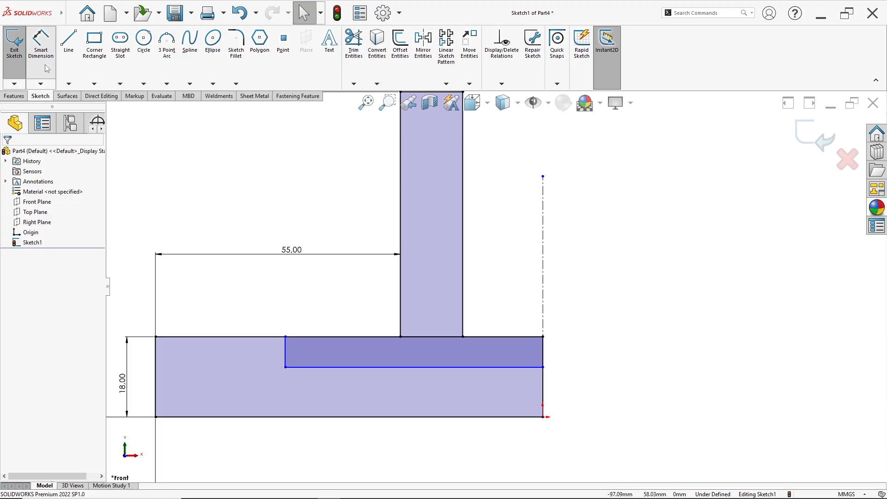
- Dimension the height from the base's bottom edge to the recess rectangle's lower edge as 14 mm, following the reference drawing
{"action": "left_click", "coordinate": [41, 44]}
{"action": "left_click", "coordinate": [347, 367]}
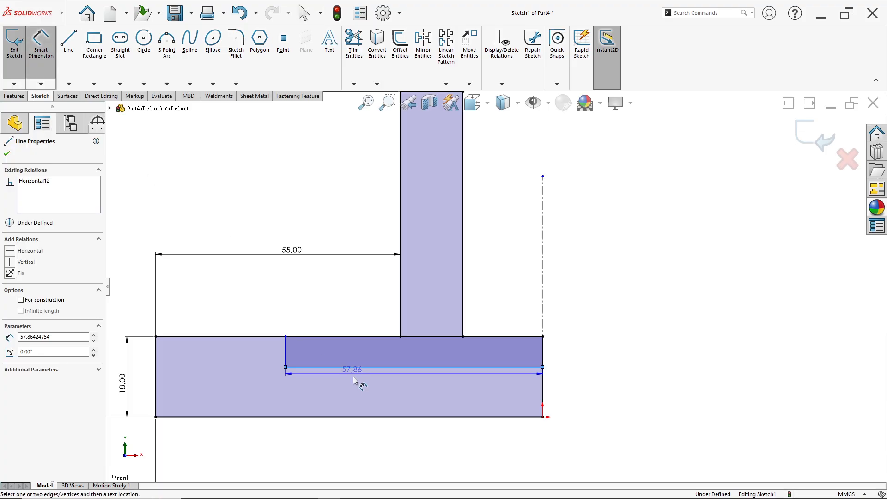
{"action": "left_click", "coordinate": [361, 417]}
{"action": "left_click", "coordinate": [354, 410]}
{"action": "key", "text": "alt+Tab"}
{"action": "key", "text": "alt+Tab"}
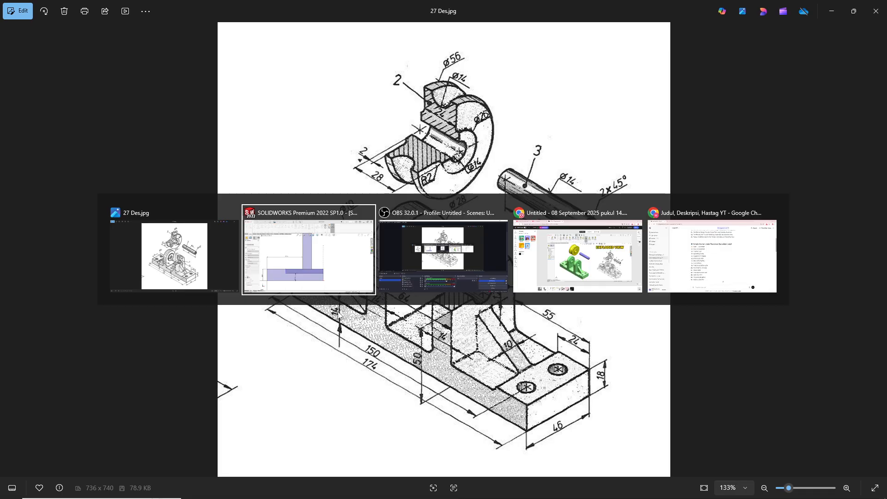
{"action": "type", "text": "12"}
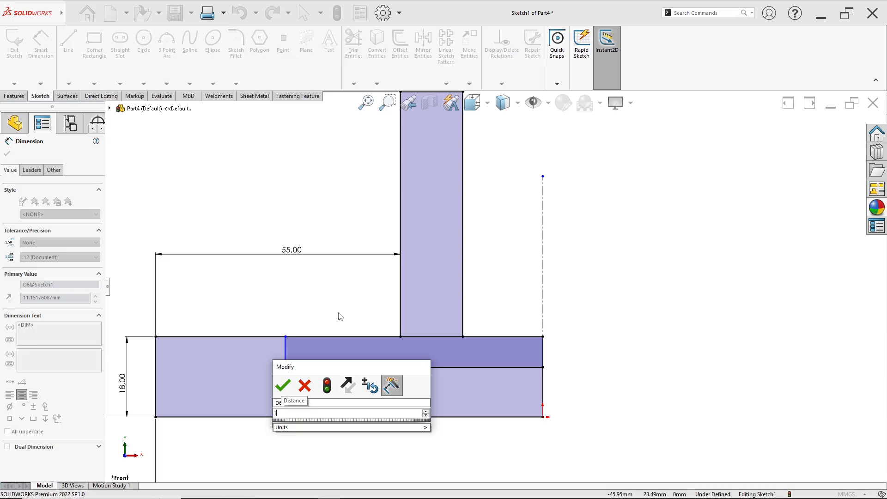
{"action": "key", "text": "Return"}
- Check the reference drawing and dimension the distance from the base's outer end to the recess rectangle's outer edge as 24 mm
{"action": "key", "text": "alt+Tab"}
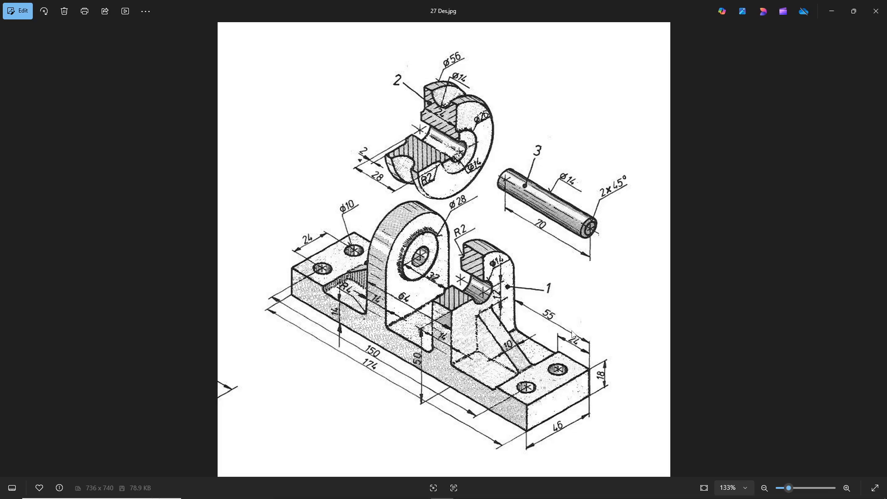
{"action": "key", "text": "alt+Tab"}
{"action": "left_click", "coordinate": [156, 357]}
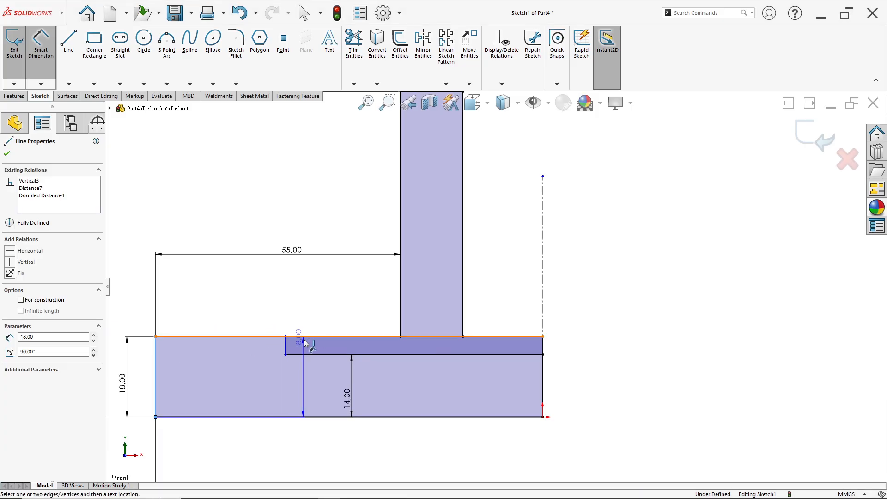
{"action": "left_click", "coordinate": [285, 337]}
{"action": "left_click", "coordinate": [286, 319]}
{"action": "type", "text": "2"}
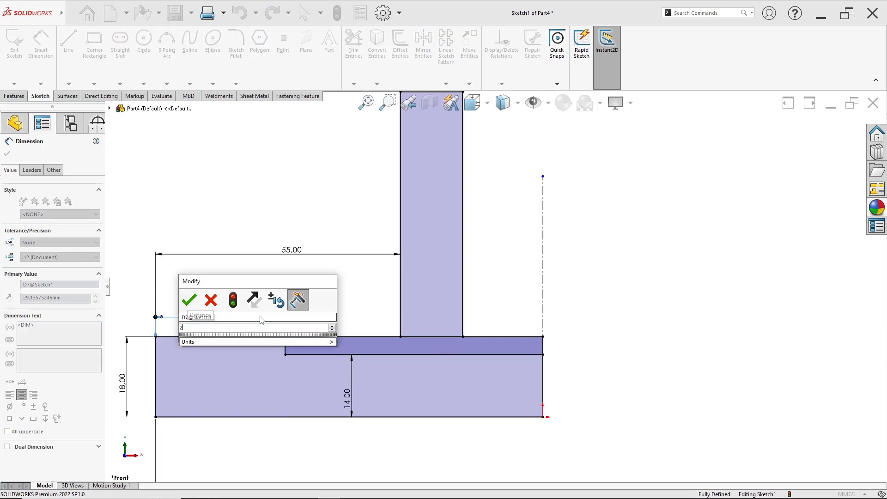
{"action": "type", "text": "4"}
{"action": "key", "text": "Return"}
- Mirror all lines of the base, upright and recess half-profile about the vertical centerline, keeping the originals
{"action": "key", "text": "f"}
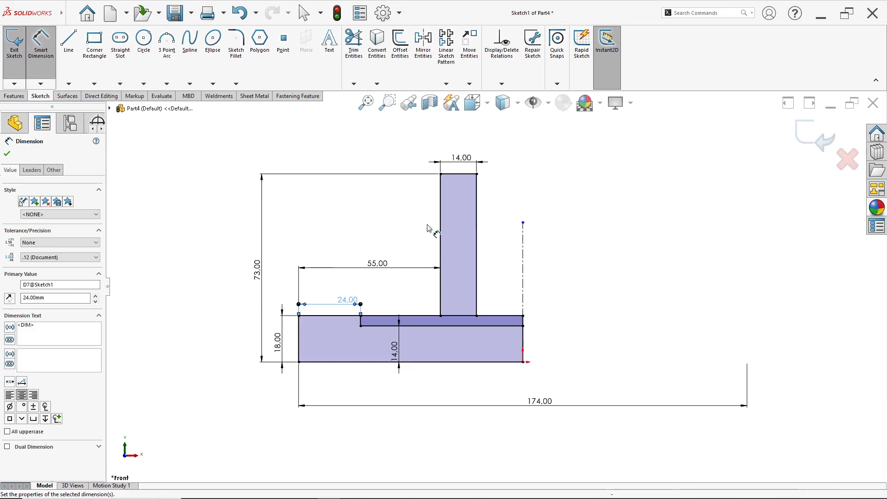
{"action": "scroll", "coordinate": [427, 228], "scroll_direction": "down", "scroll_amount": 1}
{"action": "scroll", "coordinate": [445, 337], "scroll_direction": "down", "scroll_amount": 1}
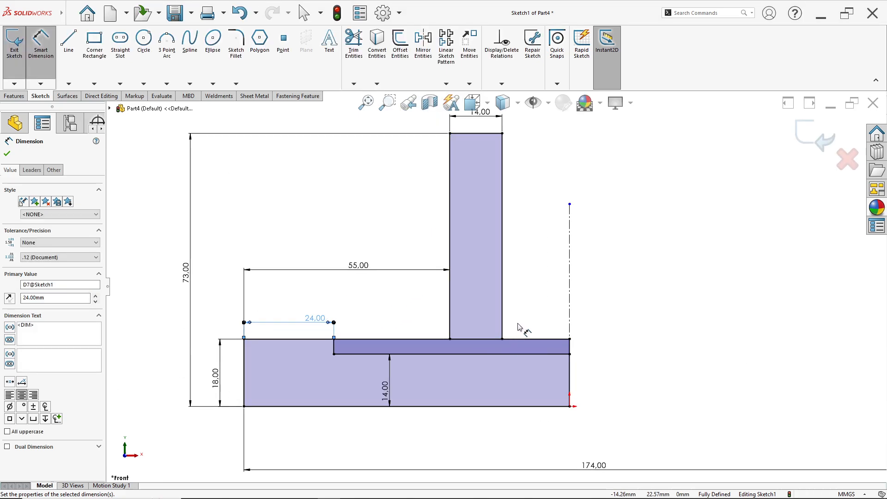
{"action": "scroll", "coordinate": [552, 317], "scroll_direction": "down", "scroll_amount": 1}
{"action": "scroll", "coordinate": [541, 317], "scroll_direction": "up", "scroll_amount": 1}
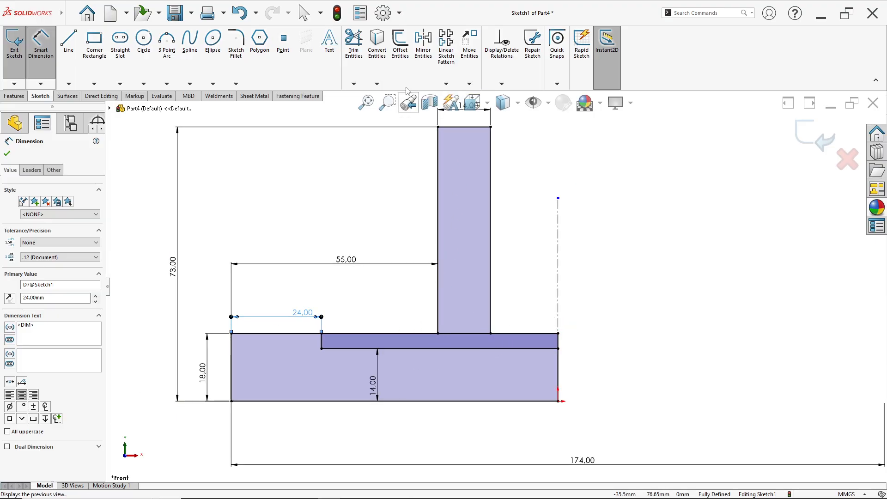
{"action": "left_click", "coordinate": [423, 52]}
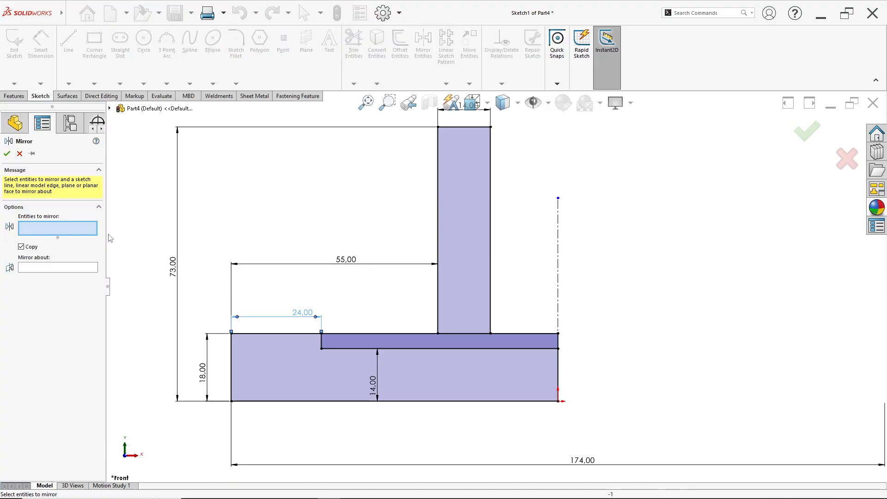
{"action": "key", "text": "z"}
{"action": "mouse_move", "coordinate": [263, 141]}
{"action": "left_mouse_down"}
{"action": "mouse_move", "coordinate": [311, 198]}
{"action": "mouse_move", "coordinate": [572, 403]}
{"action": "left_mouse_up"}
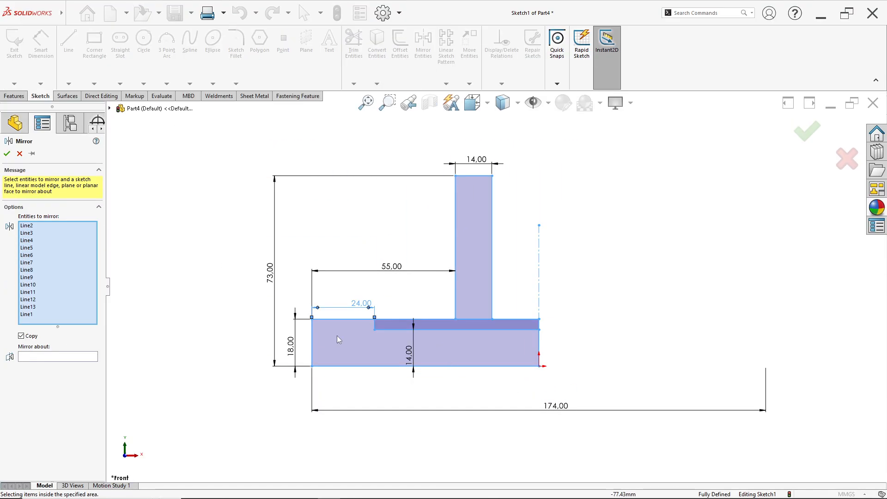
{"action": "left_click", "coordinate": [68, 357]}
{"action": "left_click", "coordinate": [539, 284]}
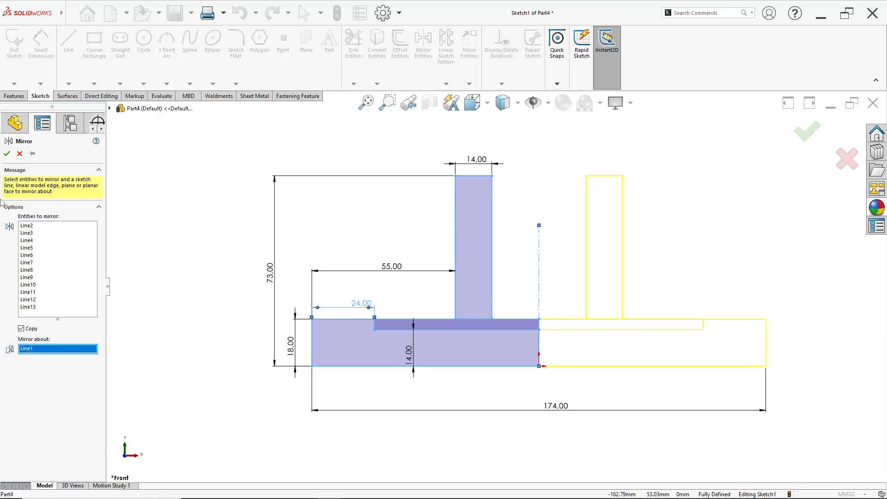
{"action": "left_click", "coordinate": [7, 154]}
- Power-trim the base's upper edge above the recess and the bottom edges of both uprights, leaving the raised end pads
{"action": "scroll", "coordinate": [573, 314], "scroll_direction": "down", "scroll_amount": 5}
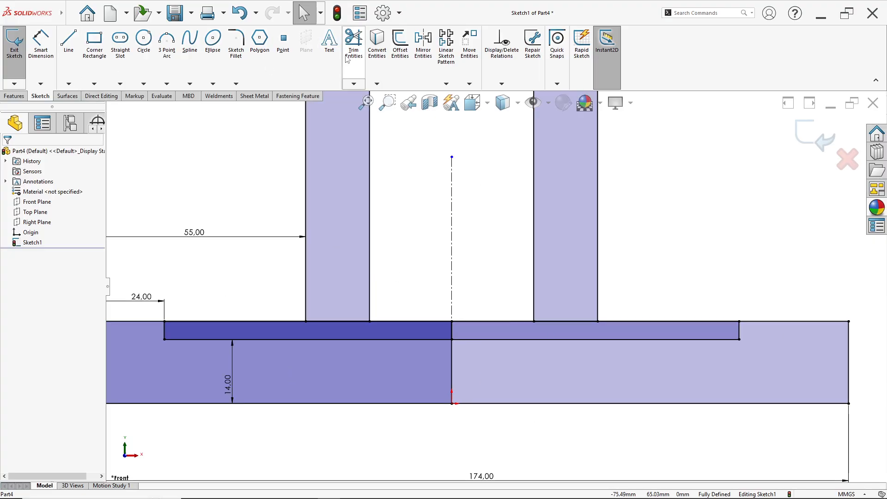
{"action": "left_click", "coordinate": [353, 44]}
{"action": "left_click_drag", "start_coordinate": [261, 309], "coordinate": [277, 329]}
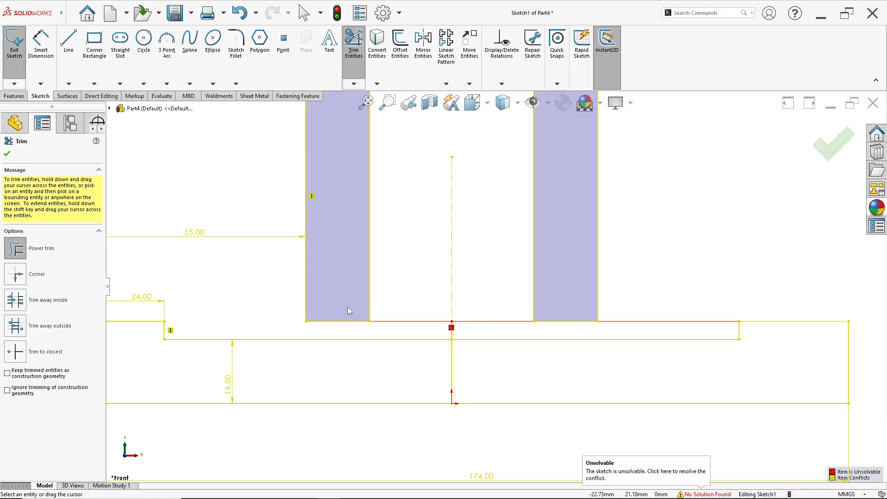
{"action": "left_click_drag", "start_coordinate": [348, 308], "coordinate": [348, 327]}
{"action": "left_click_drag", "start_coordinate": [487, 304], "coordinate": [481, 325]}
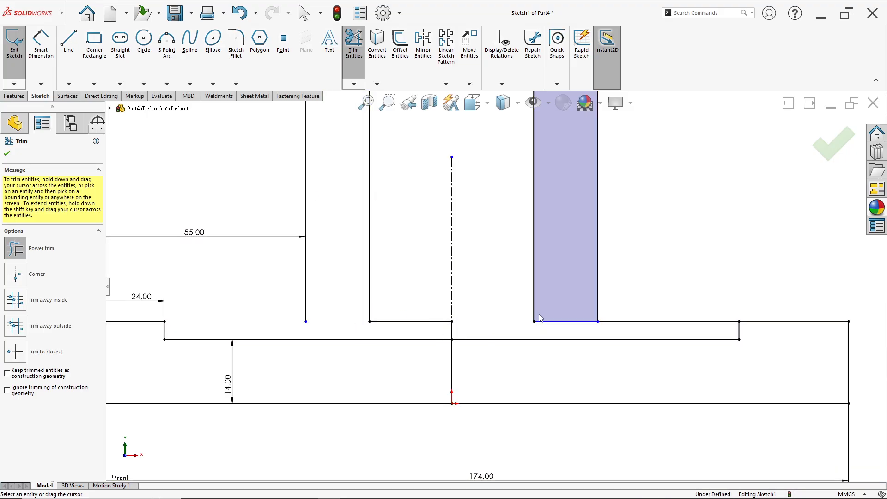
{"action": "left_click_drag", "start_coordinate": [554, 313], "coordinate": [565, 329]}
{"action": "left_click_drag", "start_coordinate": [710, 310], "coordinate": [687, 330]}
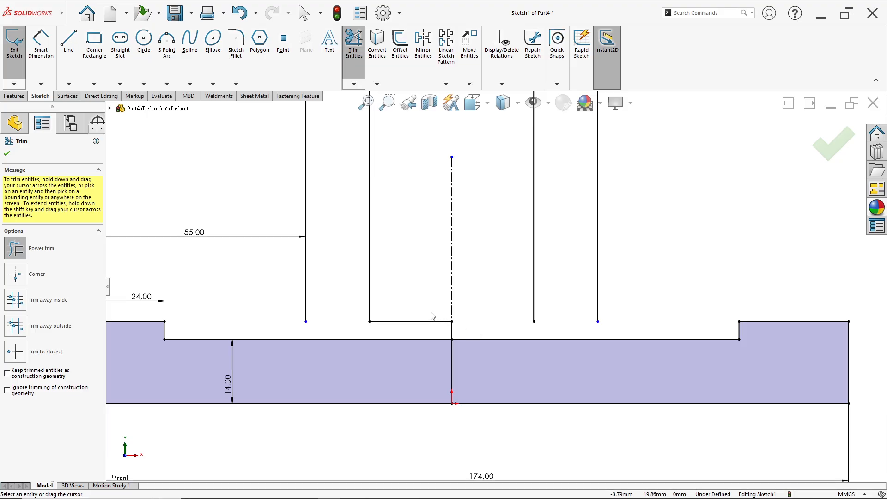
- Extend the four vertical lines of both uprights down to the recess floor
{"action": "left_click", "coordinate": [354, 84]}
{"action": "left_click", "coordinate": [363, 107]}
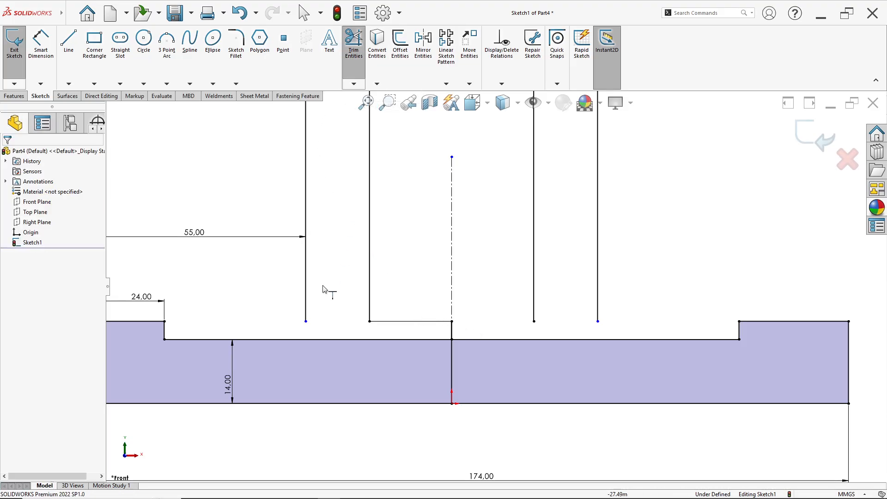
{"action": "left_click", "coordinate": [306, 325]}
{"action": "left_click", "coordinate": [371, 328]}
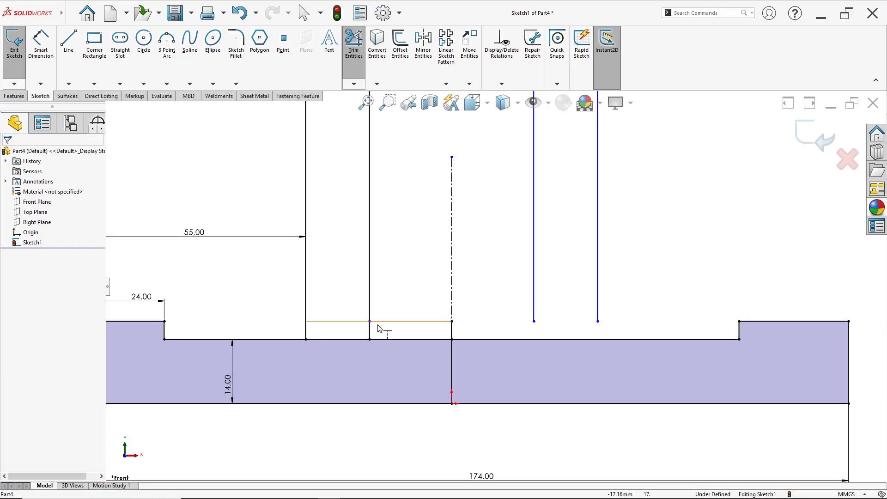
{"action": "left_click", "coordinate": [534, 328]}
{"action": "left_click", "coordinate": [598, 329]}
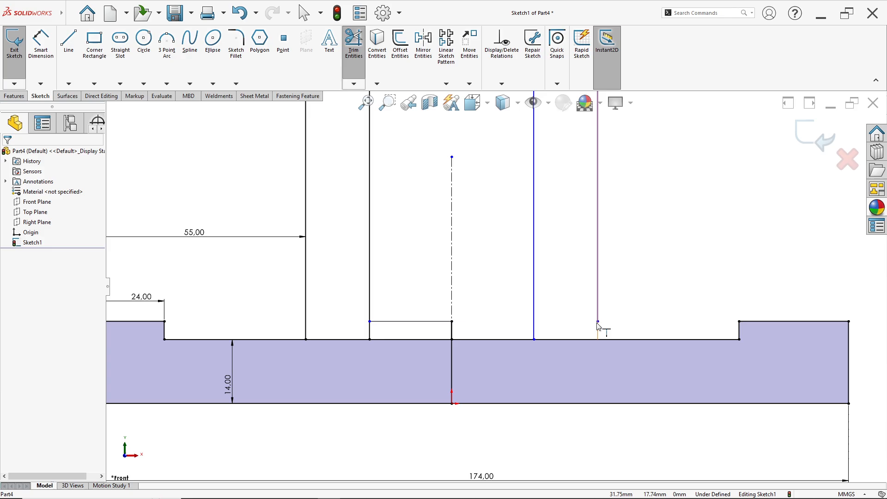
- Trim the leftover edges at the center and under the uprights into one closed profile, and compare it with the reference drawing
{"action": "left_click", "coordinate": [353, 83]}
{"action": "left_click", "coordinate": [365, 97]}
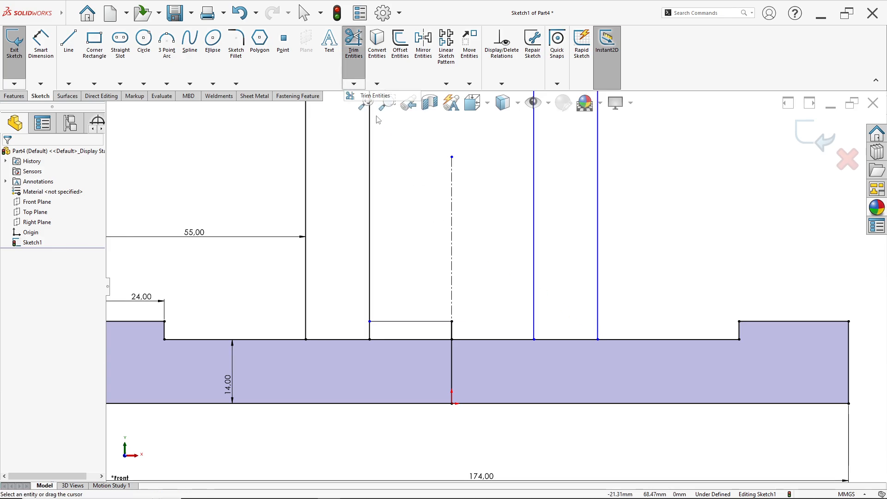
{"action": "left_click_drag", "start_coordinate": [466, 367], "coordinate": [450, 356]}
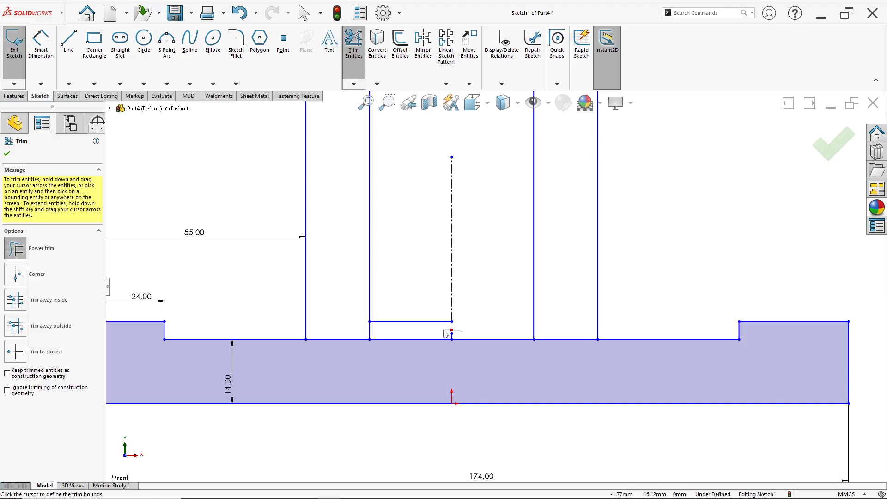
{"action": "mouse_move", "coordinate": [456, 337]}
{"action": "left_mouse_down"}
{"action": "mouse_move", "coordinate": [435, 327]}
{"action": "mouse_move", "coordinate": [461, 302]}
{"action": "mouse_move", "coordinate": [461, 309]}
{"action": "left_mouse_up"}
{"action": "scroll", "coordinate": [433, 330], "scroll_direction": "up", "scroll_amount": 4}
{"action": "scroll", "coordinate": [376, 333], "scroll_direction": "down", "scroll_amount": 2}
{"action": "scroll", "coordinate": [449, 307], "scroll_direction": "down", "scroll_amount": 2}
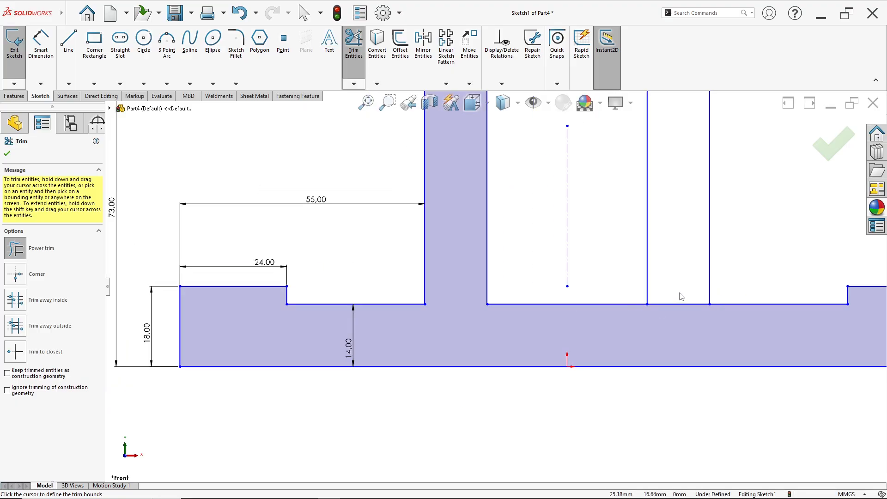
{"action": "scroll", "coordinate": [660, 325], "scroll_direction": "up", "scroll_amount": 4}
{"action": "scroll", "coordinate": [566, 245], "scroll_direction": "down", "scroll_amount": 2}
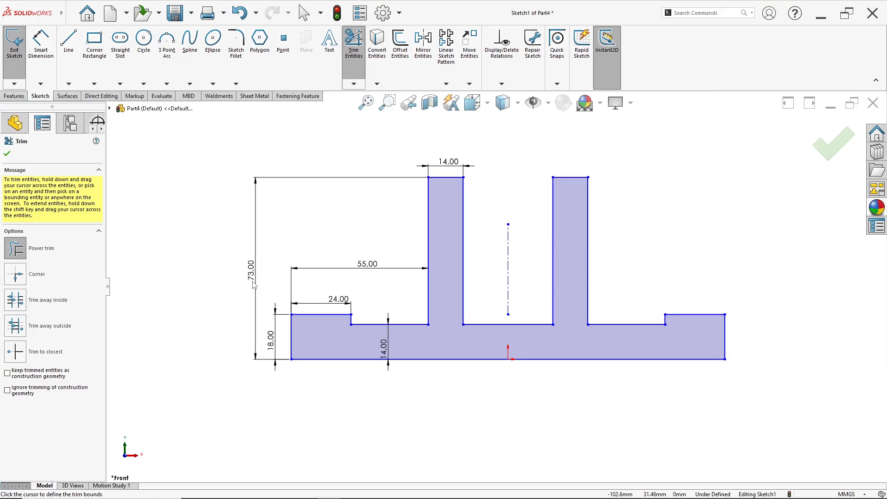
{"action": "key", "text": "alt+Tab"}
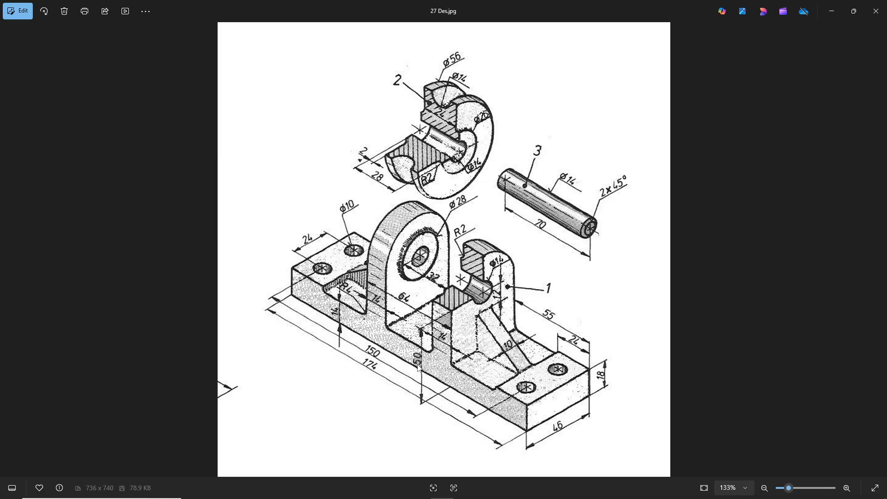
{"action": "key", "text": "alt+Tab"}
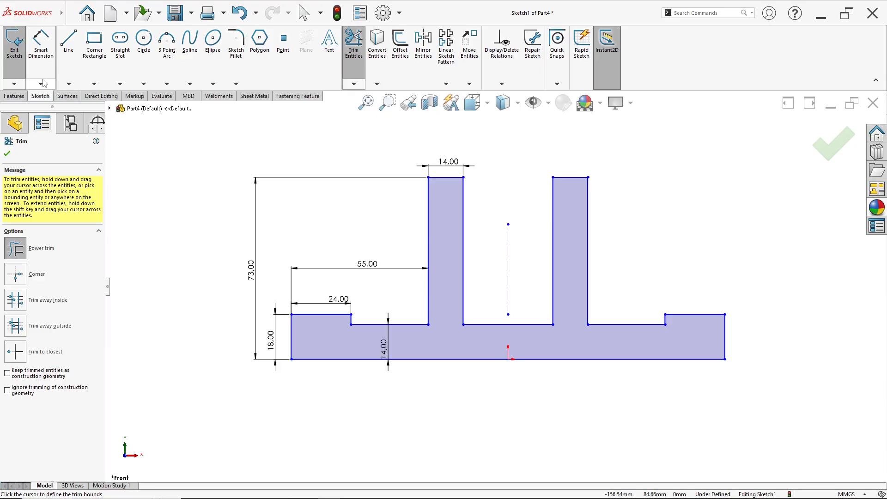
- Dimension the overall length of the base's bottom edge, placing the dimension below the profile
{"action": "left_click", "coordinate": [41, 46]}
{"action": "left_click", "coordinate": [483, 361]}
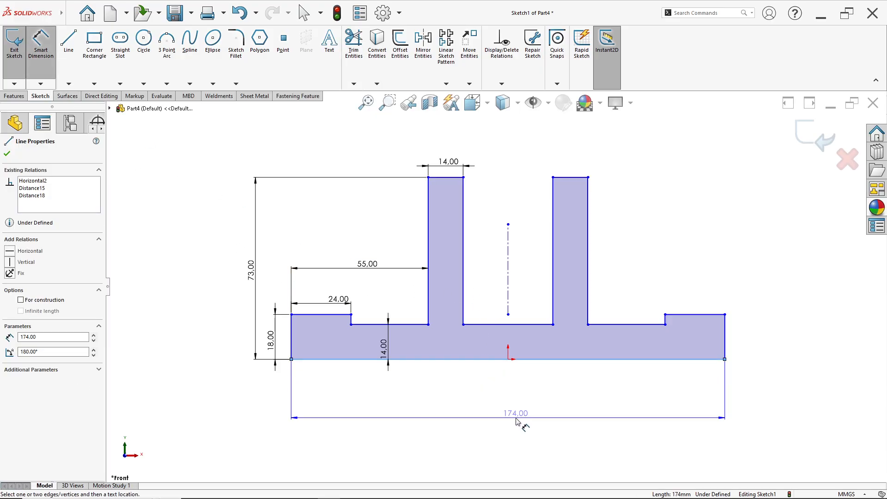
{"action": "left_click", "coordinate": [490, 416]}
{"action": "key", "text": "Return"}
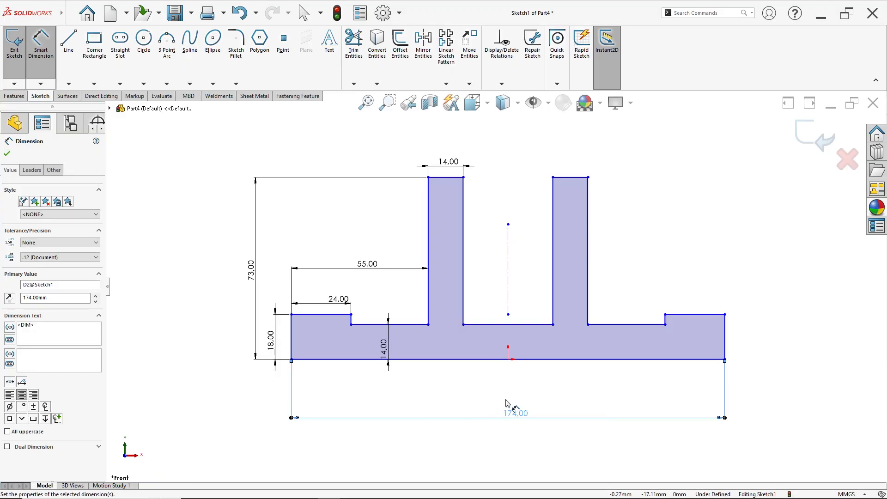
- Check the distances between the inner and the outer vertical edges of the two uprights without adding dimensions
{"action": "left_click", "coordinate": [464, 300]}
{"action": "left_click", "coordinate": [554, 300]}
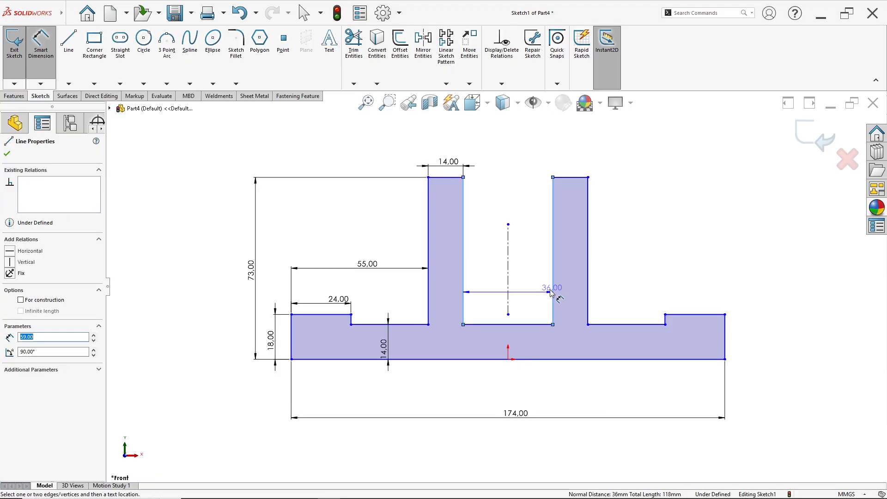
{"action": "left_click", "coordinate": [430, 258]}
{"action": "left_click", "coordinate": [589, 270]}
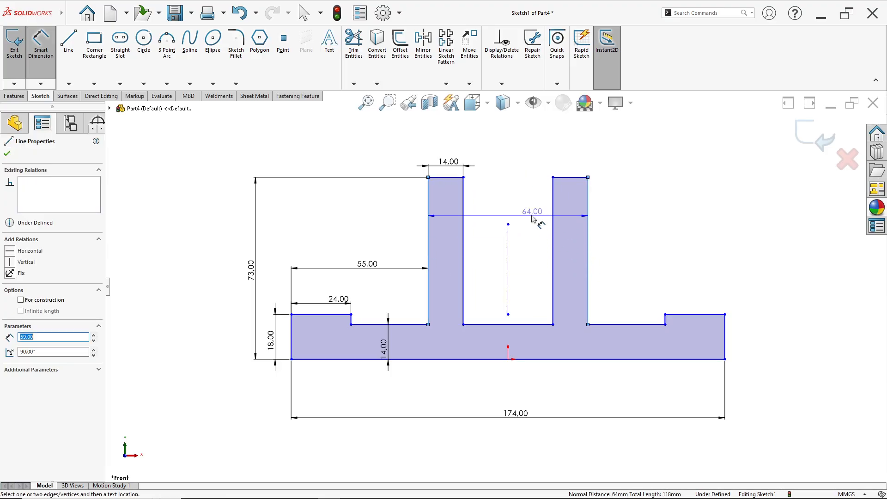
{"action": "scroll", "coordinate": [570, 262], "scroll_direction": "down", "scroll_amount": 2}
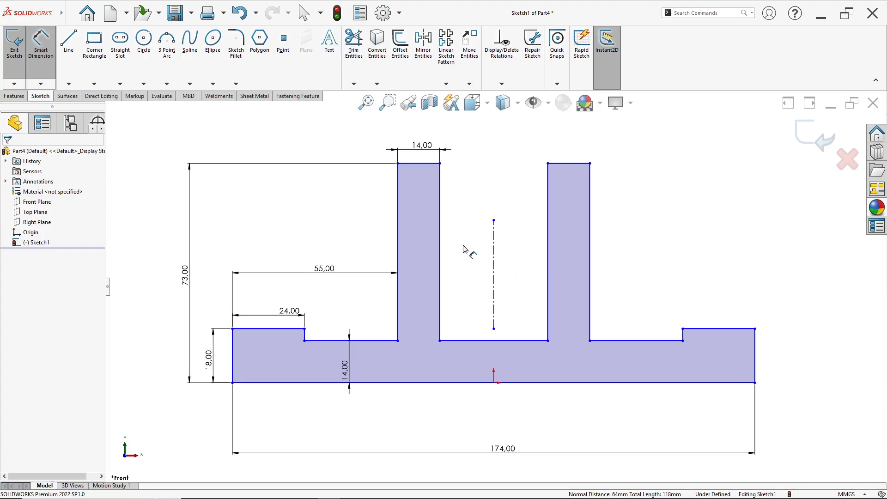
- Extrude the closed bracket profile symmetrically with the Mid Plane condition to the drawing's 46 mm depth
{"action": "left_click", "coordinate": [15, 97]}
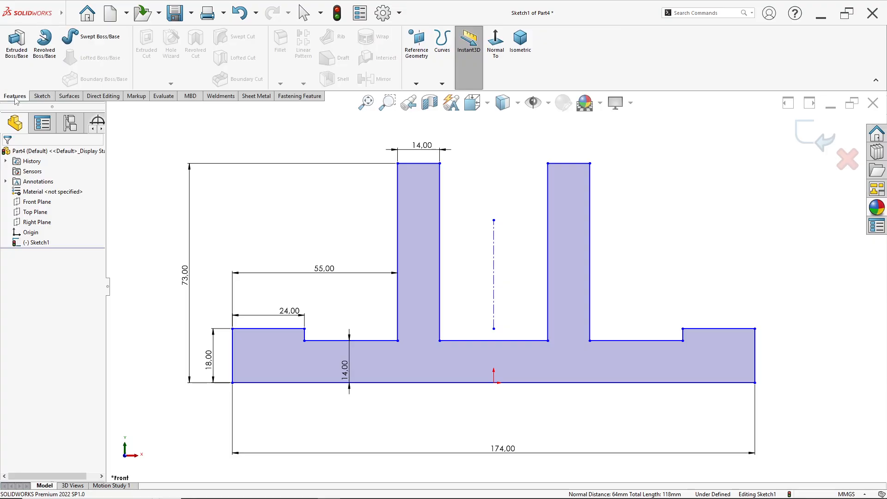
{"action": "left_click", "coordinate": [16, 41]}
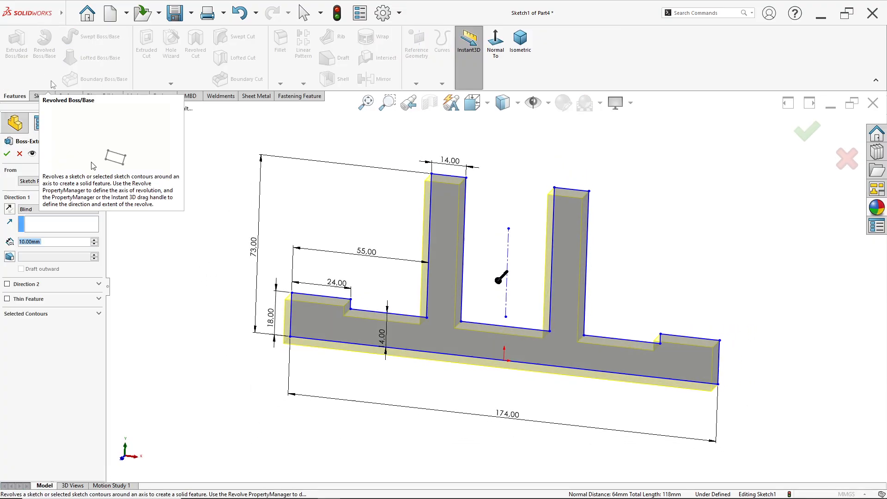
{"action": "left_click", "coordinate": [46, 208]}
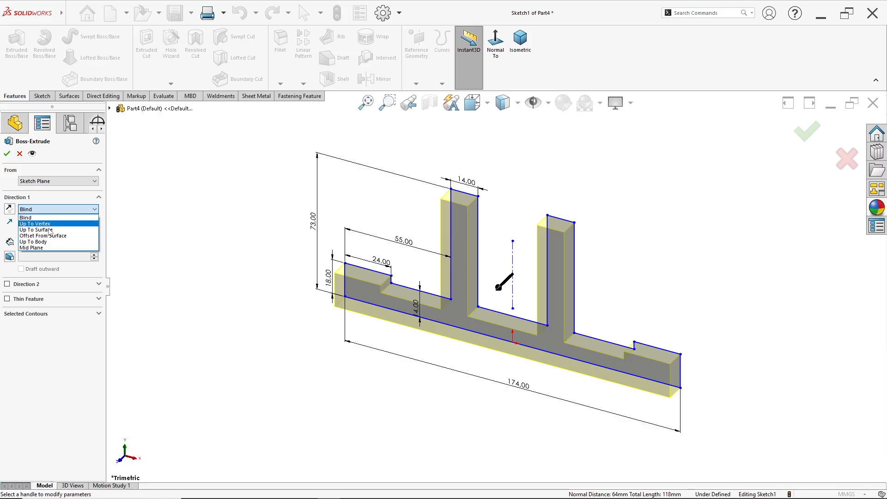
{"action": "left_click", "coordinate": [56, 248]}
{"action": "key", "text": "alt+Tab"}
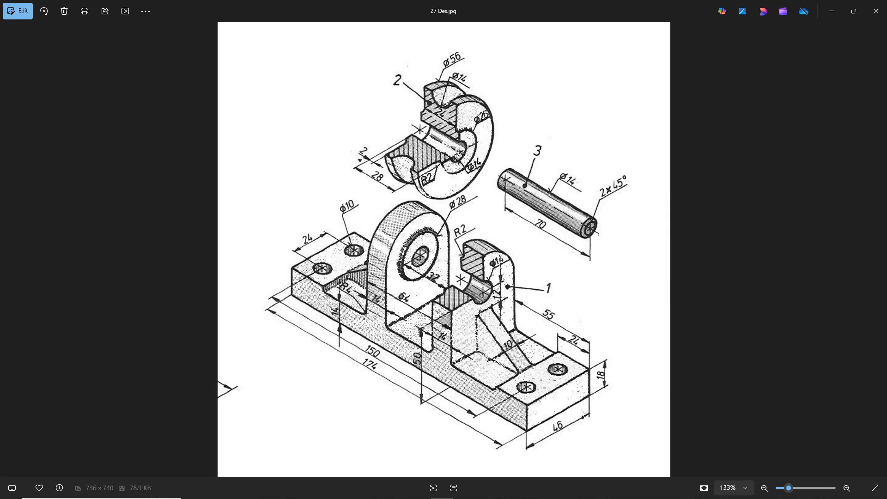
{"action": "key", "text": "alt+Tab"}
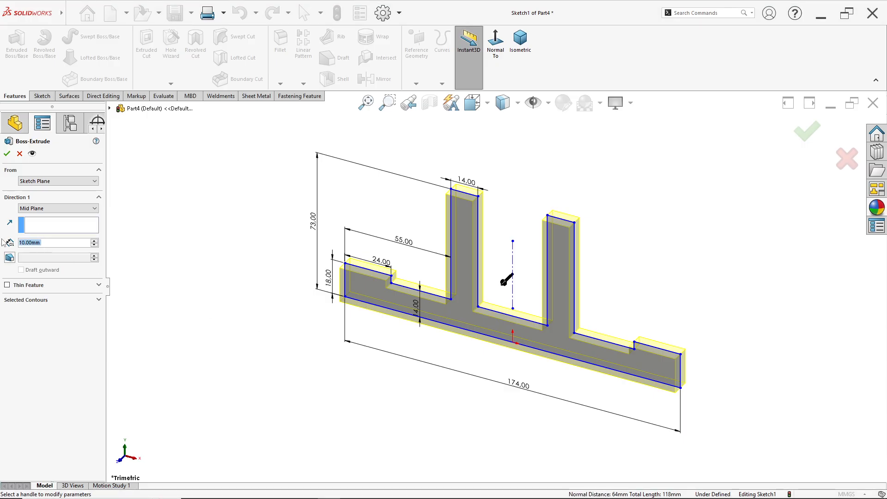
{"action": "type", "text": "46"}
{"action": "key", "text": "Return"}
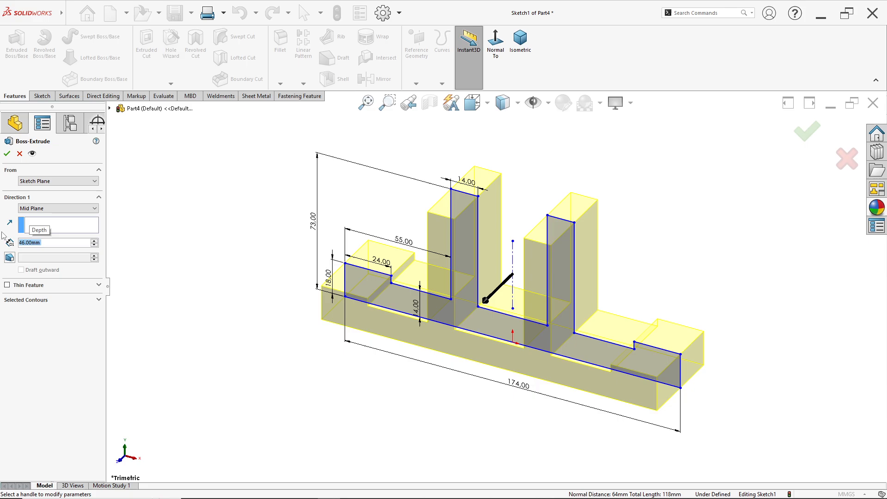
{"action": "left_click", "coordinate": [7, 154]}
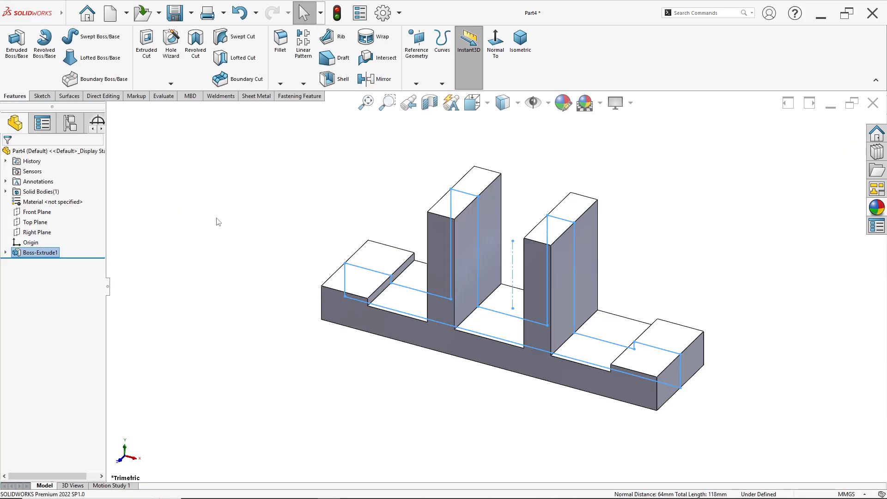
- Round the top of the left upright with a full round fillet across its front, top and back faces
{"action": "scroll", "coordinate": [451, 249], "scroll_direction": "down", "scroll_amount": 2}
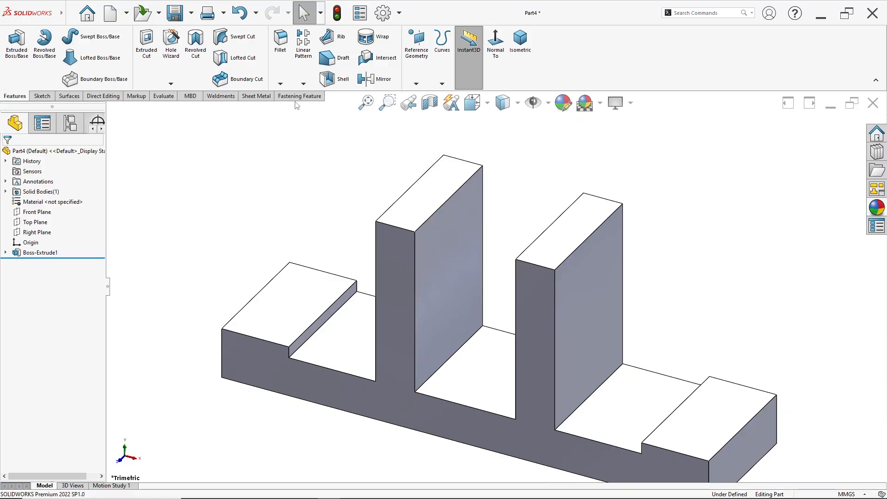
{"action": "left_click", "coordinate": [283, 66]}
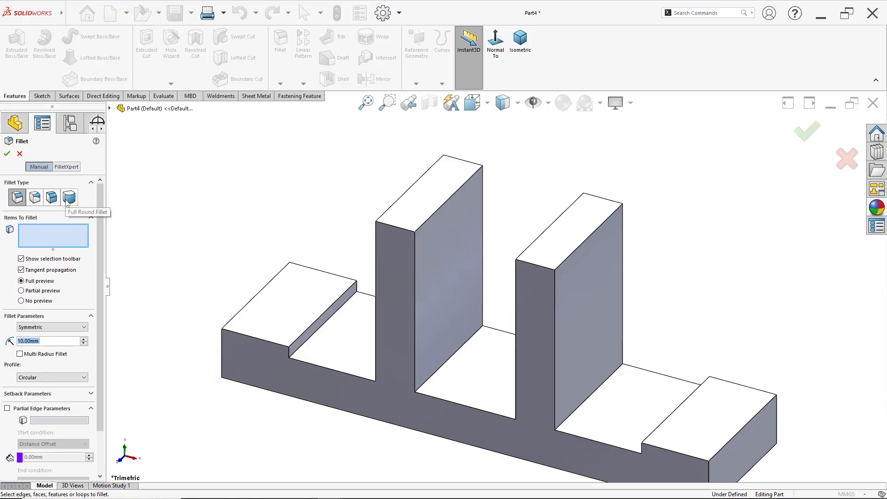
{"action": "left_click", "coordinate": [67, 199]}
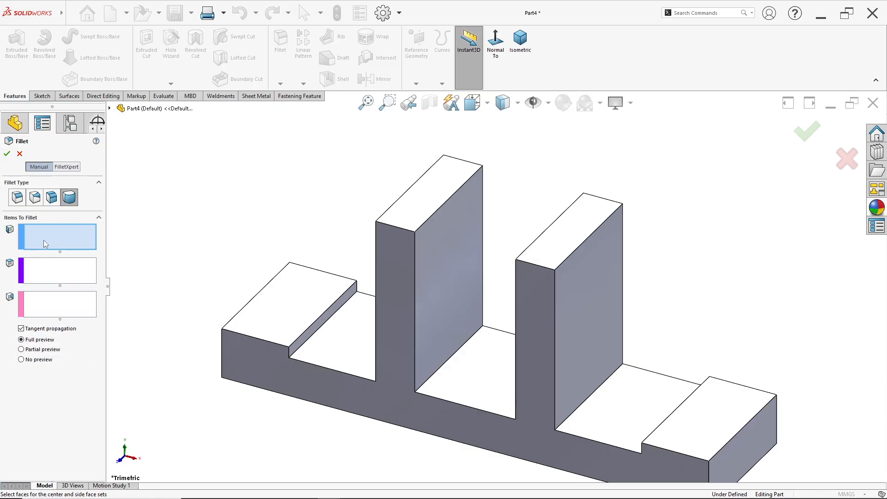
{"action": "left_click", "coordinate": [400, 281]}
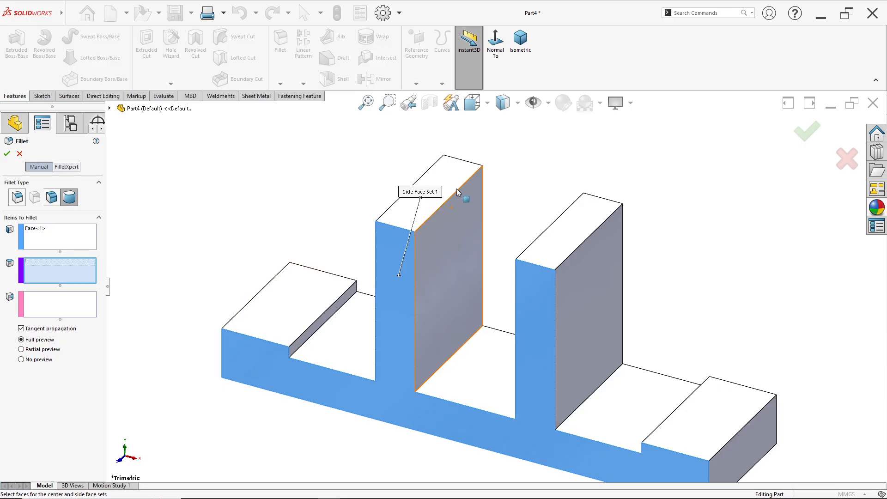
{"action": "left_click", "coordinate": [463, 193]}
{"action": "left_click", "coordinate": [81, 307]}
{"action": "middle_click_drag", "start_coordinate": [446, 257], "coordinate": [603, 284]}
{"action": "left_click", "coordinate": [603, 283]}
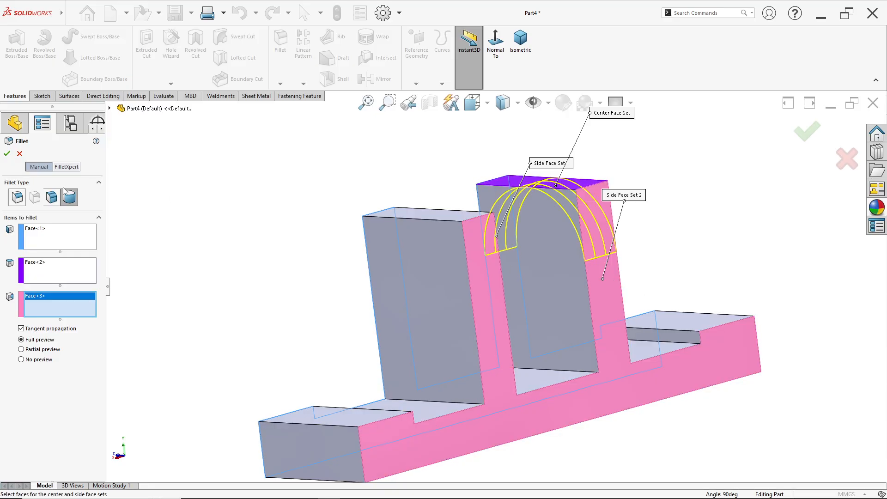
{"action": "left_click", "coordinate": [7, 154]}
- Round the top of the right upright with a second full round fillet across its front, top and back faces
{"action": "middle_click_drag", "start_coordinate": [608, 259], "coordinate": [403, 273]}
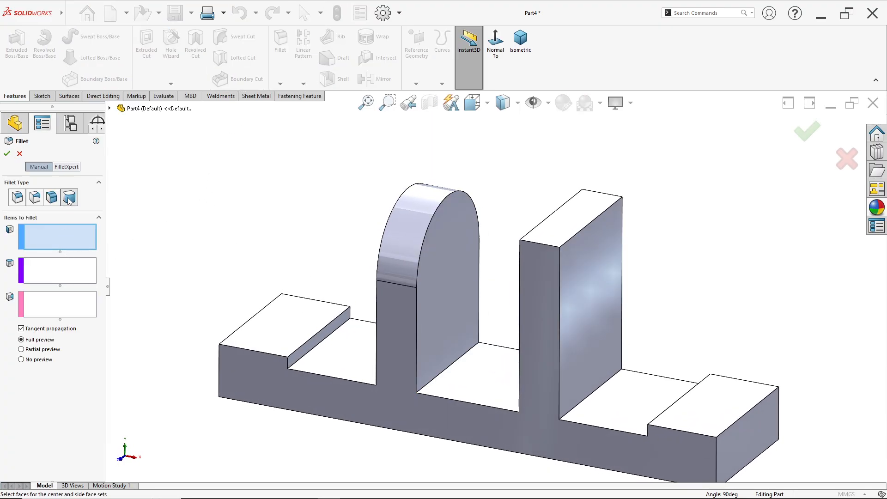
{"action": "left_click", "coordinate": [536, 358]}
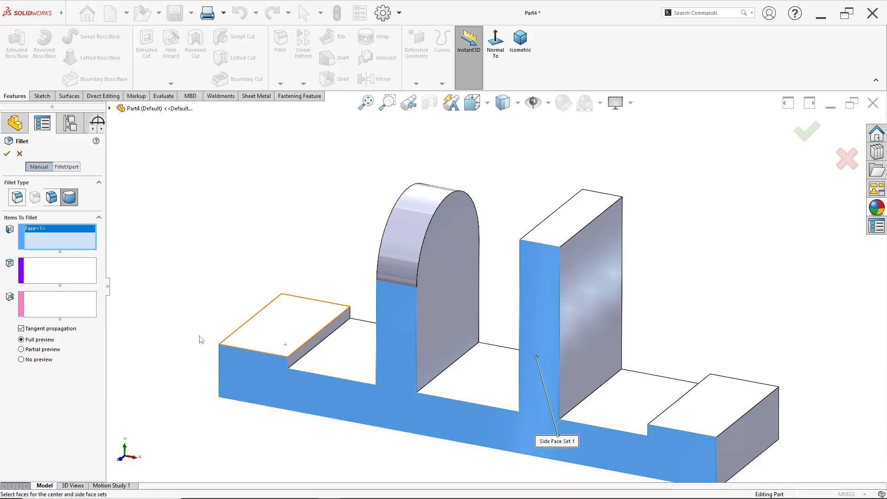
{"action": "left_click", "coordinate": [63, 278]}
{"action": "left_click", "coordinate": [565, 234]}
{"action": "middle_click_drag", "start_coordinate": [564, 233], "coordinate": [398, 291]}
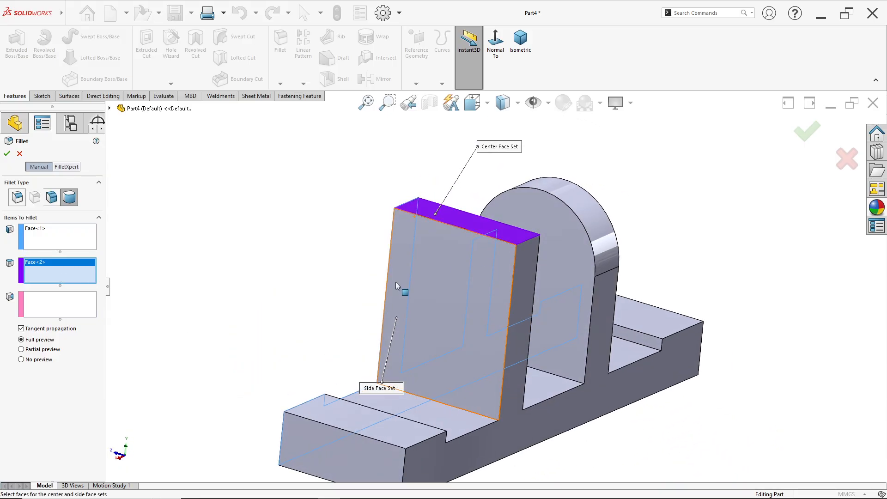
{"action": "left_click", "coordinate": [73, 300]}
{"action": "left_click", "coordinate": [525, 353]}
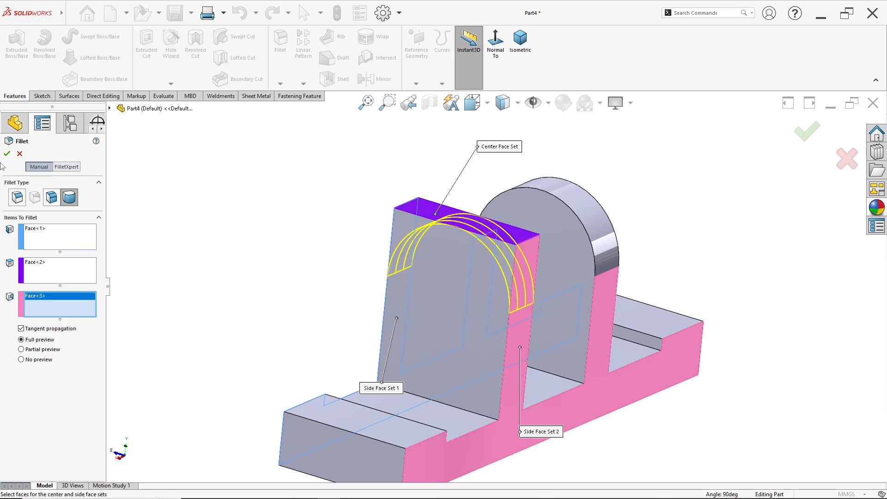
{"action": "left_click", "coordinate": [6, 153]}
- Inspect the rounded bracket in isometric view and compare it with the reference drawing for the remaining fillets
{"action": "middle_click_drag", "start_coordinate": [365, 378], "coordinate": [506, 371]}
{"action": "scroll", "coordinate": [428, 371], "scroll_direction": "up", "scroll_amount": 5}
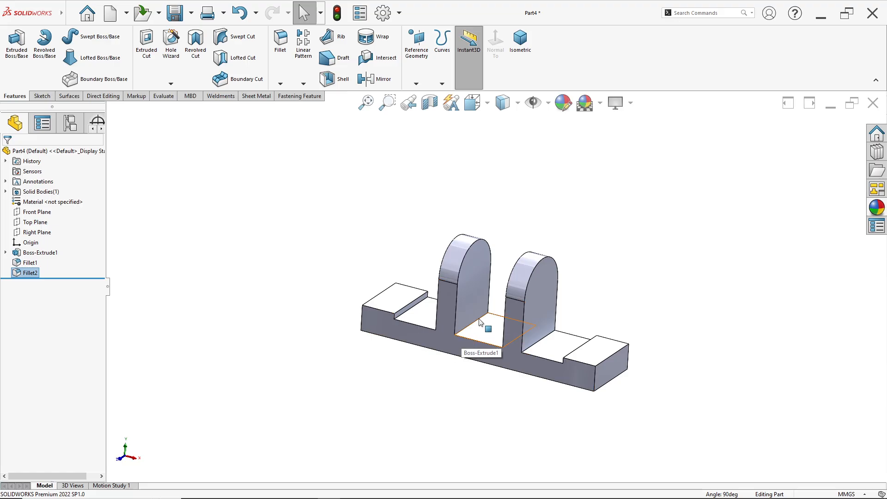
{"action": "scroll", "coordinate": [489, 306], "scroll_direction": "down", "scroll_amount": 2}
{"action": "scroll", "coordinate": [488, 303], "scroll_direction": "up", "scroll_amount": 1}
{"action": "middle_click_drag", "start_coordinate": [488, 303], "coordinate": [481, 299]}
{"action": "key", "text": "space"}
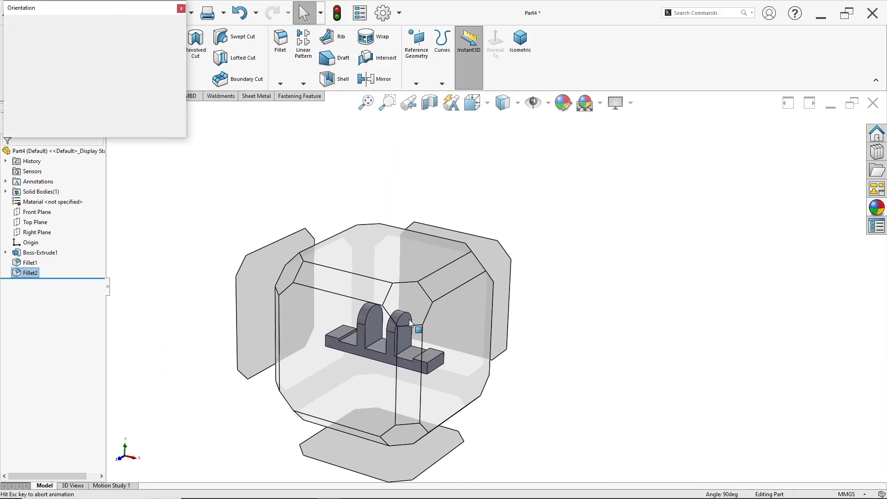
{"action": "key", "text": "Escape"}
{"action": "key", "text": "alt+Tab"}
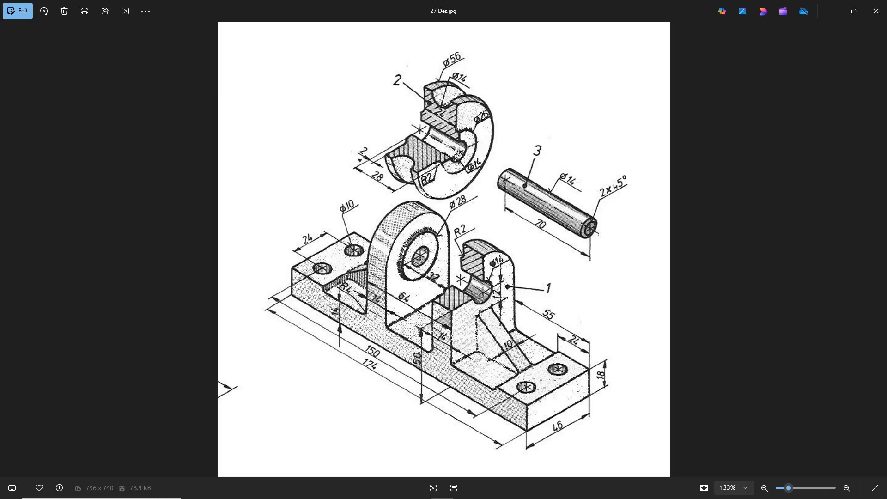
{"action": "key", "text": "alt+Tab"}
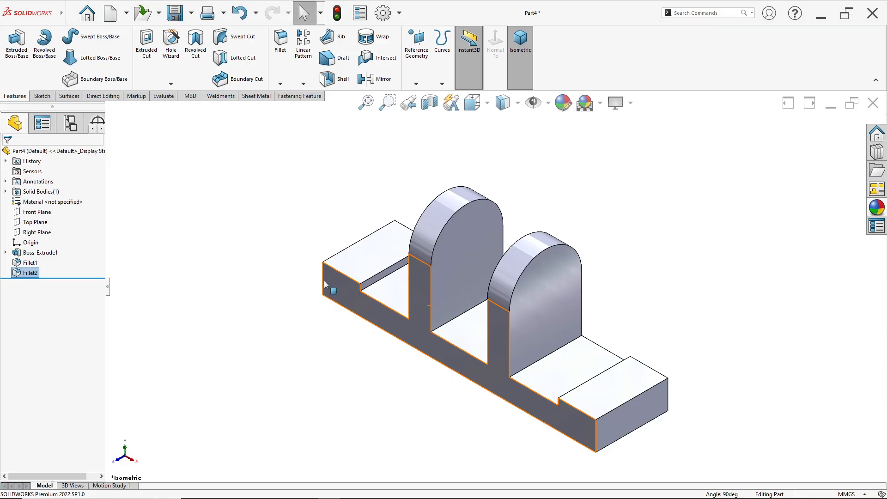
- Set up a constant size fillet of 4 mm radius on the lower step edge of the left end pad
{"action": "left_click", "coordinate": [280, 51]}
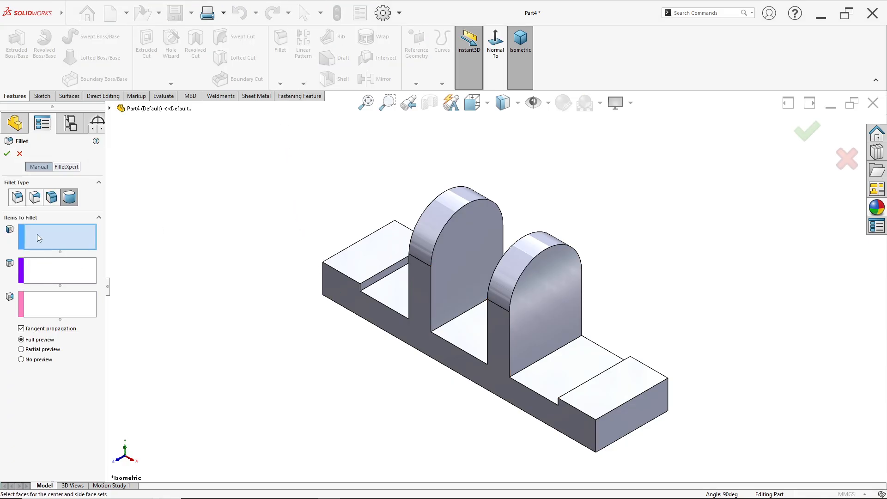
{"action": "left_click", "coordinate": [17, 197]}
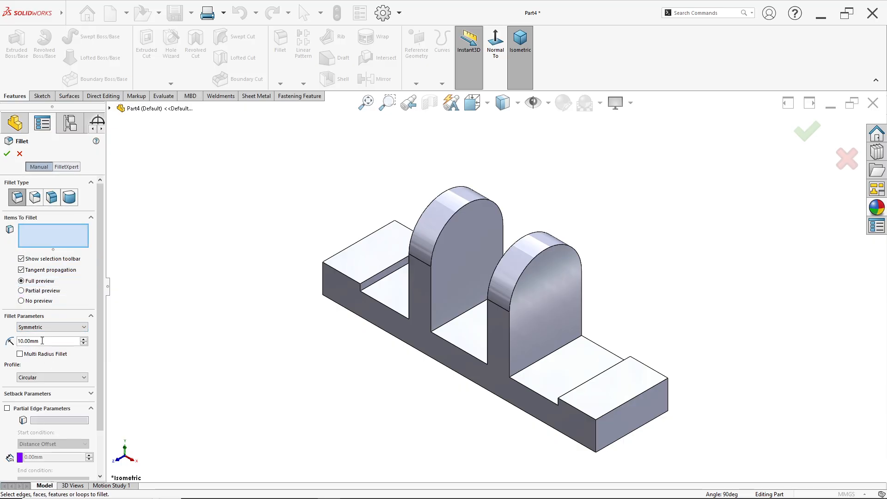
{"action": "type", "text": "4"}
{"action": "key", "text": "Tab"}
{"action": "scroll", "coordinate": [400, 320], "scroll_direction": "down", "scroll_amount": 4}
{"action": "left_click", "coordinate": [387, 306]}
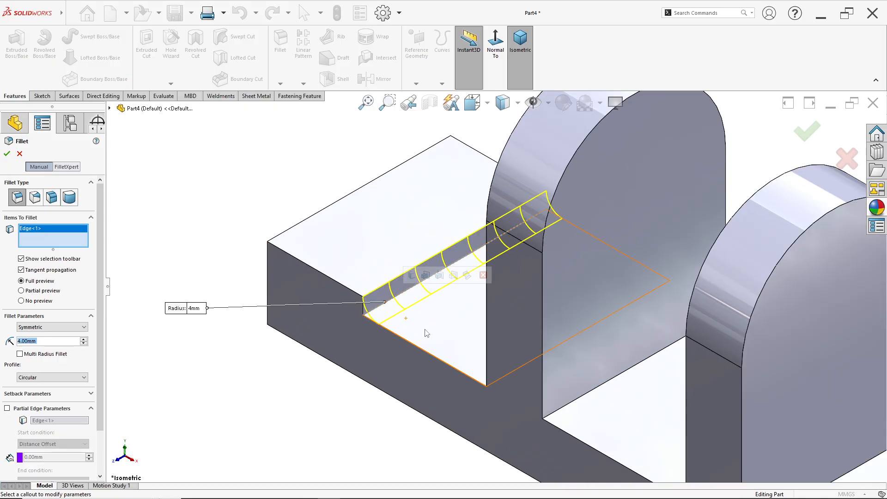
- Add the four lower edges of both uprights and the right end pad's lower step edge to the 4 mm fillet and apply it
{"action": "middle_click_drag", "start_coordinate": [422, 333], "coordinate": [762, 390]}
{"action": "left_click", "coordinate": [514, 350]}
{"action": "left_click", "coordinate": [617, 379]}
{"action": "left_click", "coordinate": [764, 392]}
{"action": "middle_click_drag", "start_coordinate": [864, 407], "coordinate": [800, 410]}
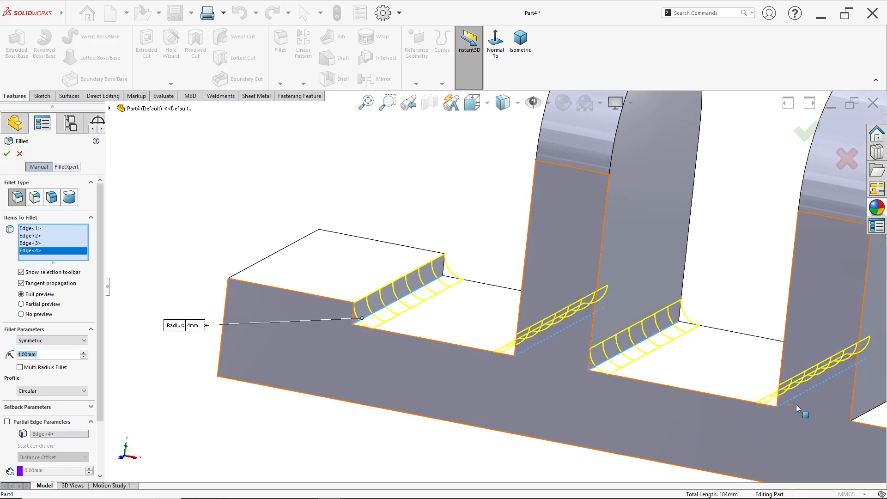
{"action": "scroll", "coordinate": [654, 311], "scroll_direction": "up", "scroll_amount": 5}
{"action": "scroll", "coordinate": [655, 312], "scroll_direction": "down", "scroll_amount": 4}
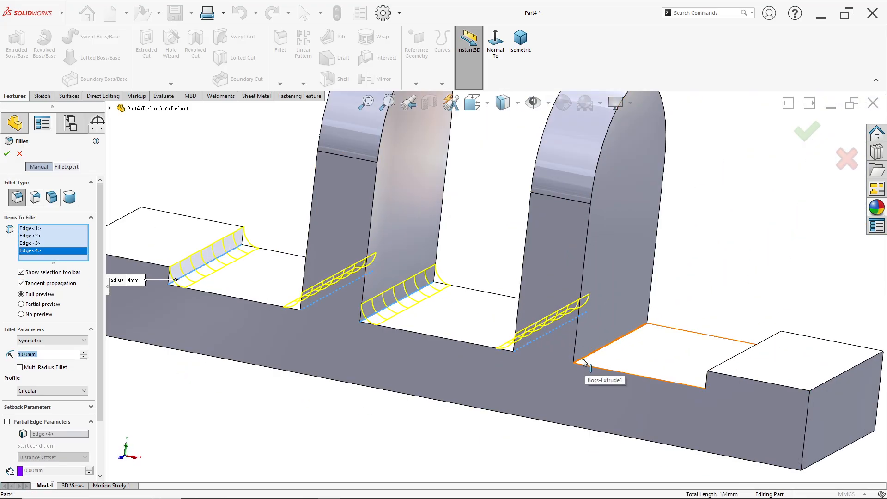
{"action": "left_click", "coordinate": [592, 353]}
{"action": "middle_click_drag", "start_coordinate": [591, 353], "coordinate": [732, 375]}
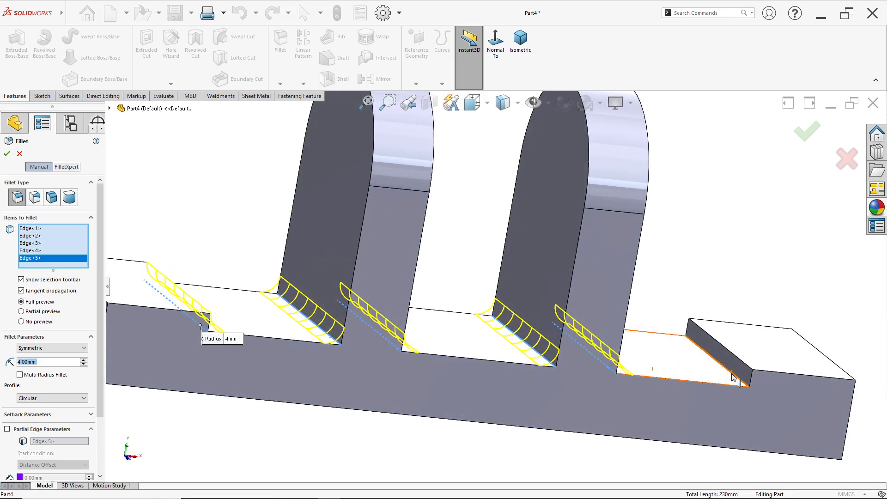
{"action": "left_click", "coordinate": [732, 377]}
{"action": "left_click", "coordinate": [7, 154]}
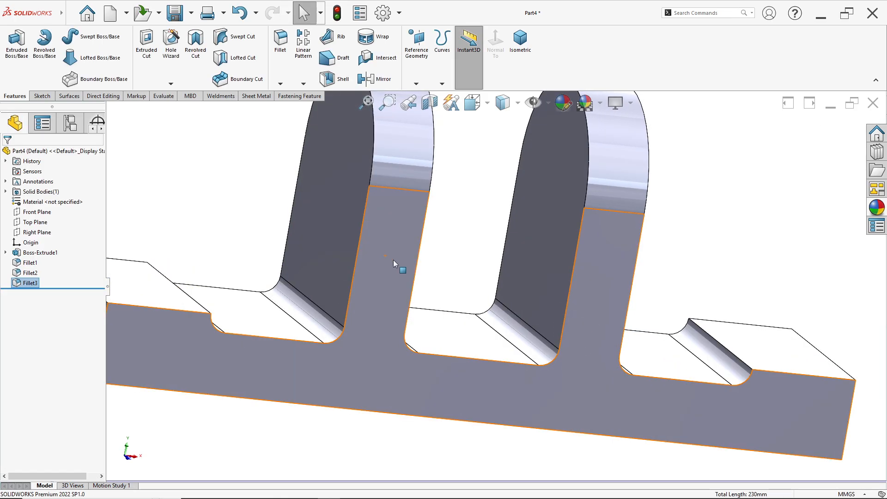
- On the Front Plane, sketch a line about 38 mm long from the left pad's inner top corner to the left upright's outer edge
{"action": "scroll", "coordinate": [475, 273], "scroll_direction": "up", "scroll_amount": 3}
{"action": "middle_click_drag", "start_coordinate": [487, 298], "coordinate": [447, 299]}
{"action": "key", "text": "alt+Tab"}
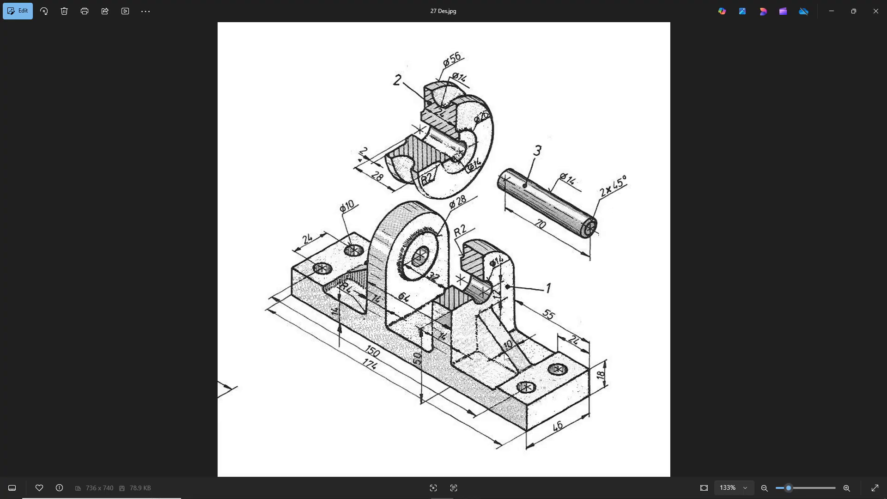
{"action": "key", "text": "alt+Tab"}
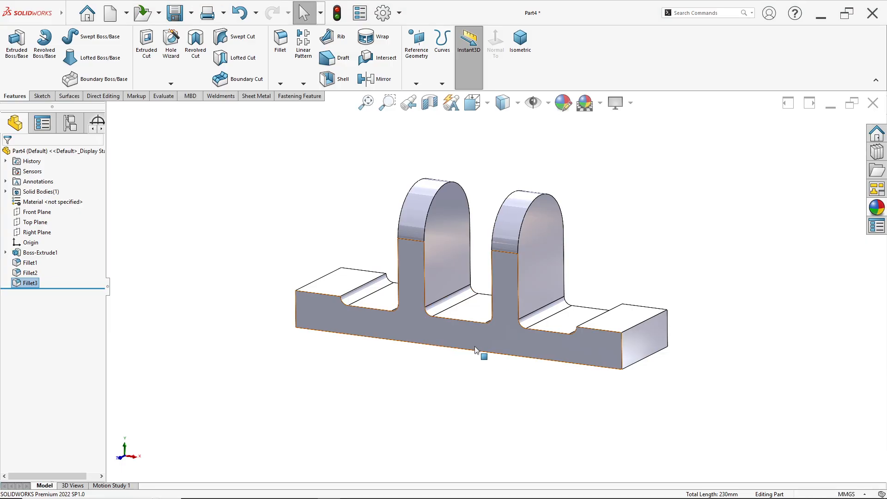
{"action": "right_click", "coordinate": [28, 214]}
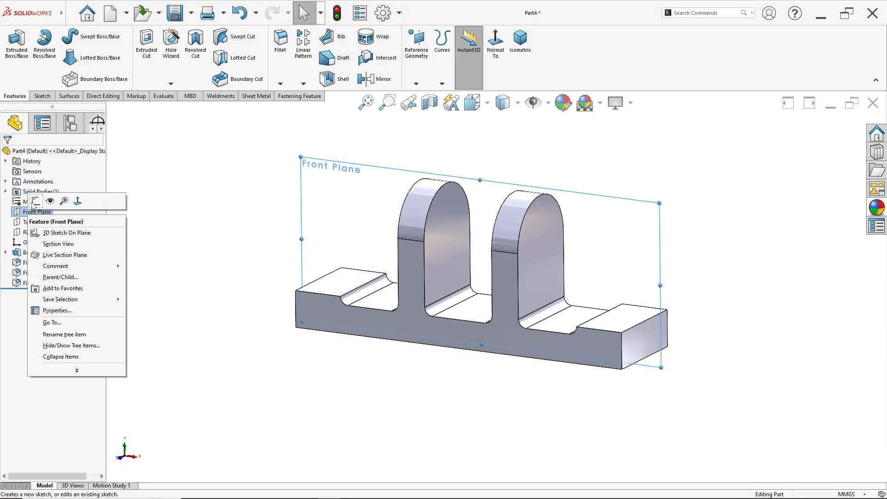
{"action": "left_click", "coordinate": [32, 202]}
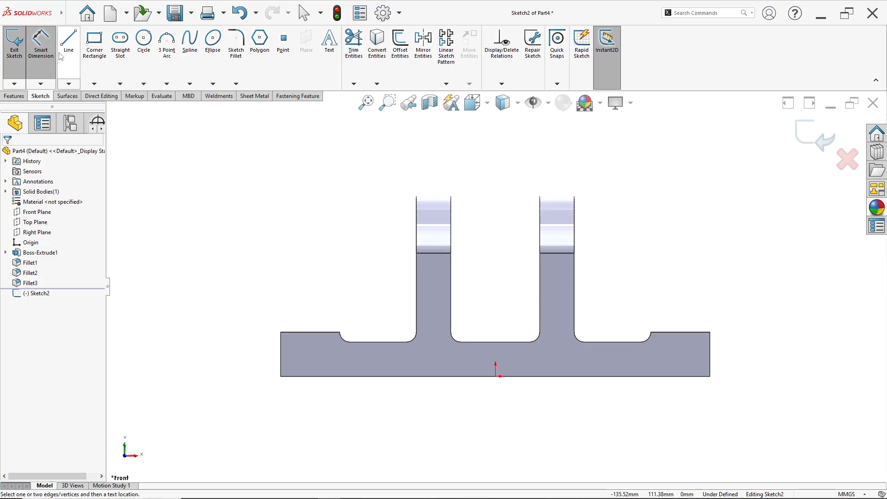
{"action": "left_click", "coordinate": [68, 42]}
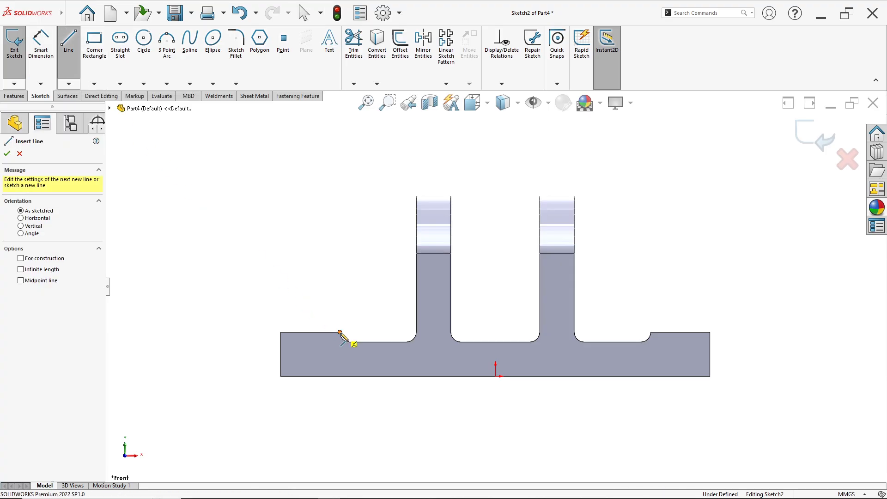
{"action": "mouse_move", "coordinate": [340, 332]}
{"action": "left_mouse_down"}
{"action": "mouse_move", "coordinate": [418, 278]}
{"action": "mouse_move", "coordinate": [423, 284]}
{"action": "mouse_move", "coordinate": [418, 278]}
{"action": "left_mouse_up"}
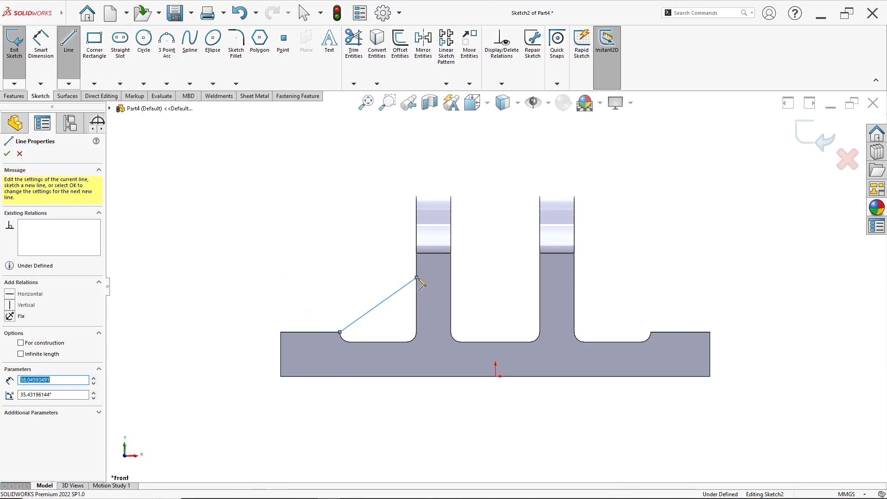
{"action": "key", "text": "Escape"}
- Dimension the sloped line's upper endpoint 12 mm below the edge where the left upright's rounding starts, checking the reference drawing
{"action": "left_click", "coordinate": [37, 46]}
{"action": "key", "text": "alt+Tab"}
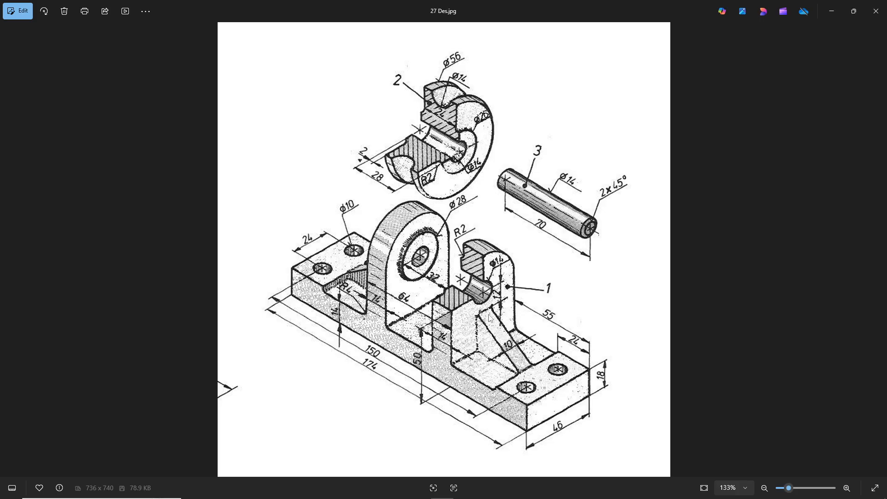
{"action": "key", "text": "alt+Tab"}
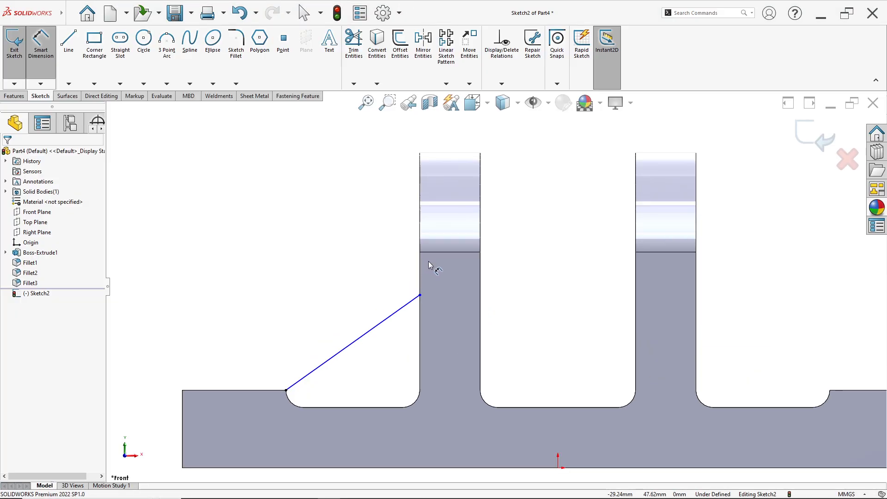
{"action": "left_click", "coordinate": [432, 252]}
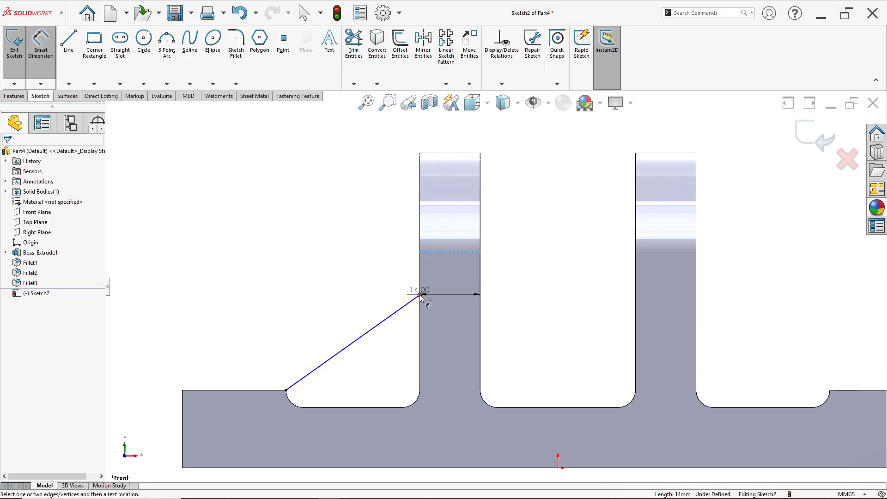
{"action": "left_click", "coordinate": [420, 295]}
{"action": "left_click", "coordinate": [383, 281]}
{"action": "type", "text": "12"}
{"action": "key", "text": "Return"}
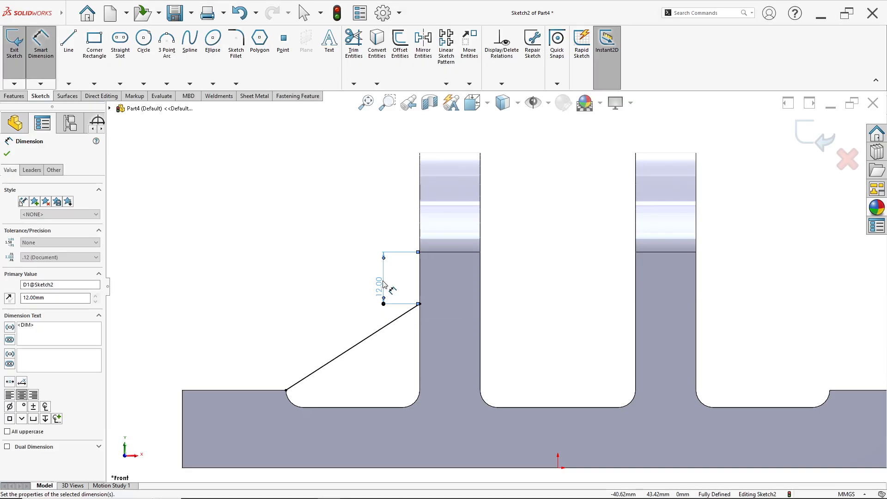
- Create a 10 mm thick rib, centred on the sloped line, between the left pad and the left upright
{"action": "left_click", "coordinate": [9, 97]}
{"action": "left_click", "coordinate": [340, 46]}
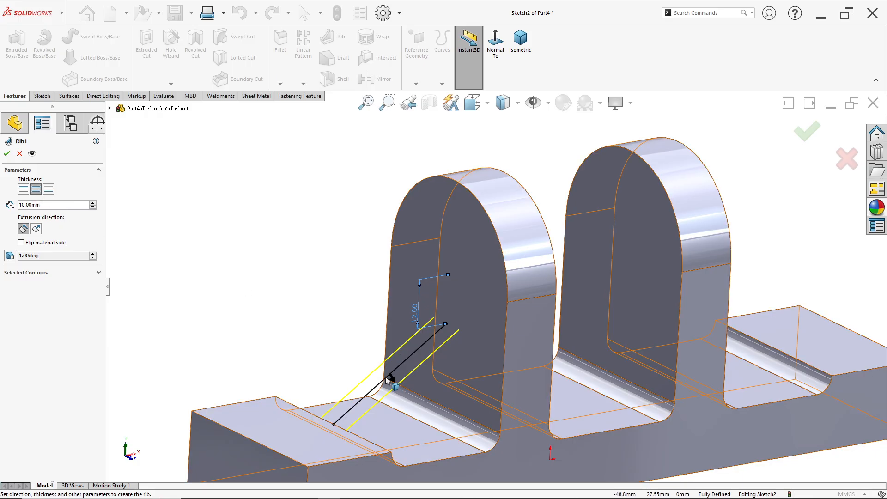
{"action": "left_click", "coordinate": [7, 153]}
{"action": "scroll", "coordinate": [347, 284], "scroll_direction": "up", "scroll_amount": 3}
{"action": "middle_click_drag", "start_coordinate": [347, 283], "coordinate": [352, 294]}
{"action": "scroll", "coordinate": [394, 339], "scroll_direction": "up", "scroll_amount": 2}
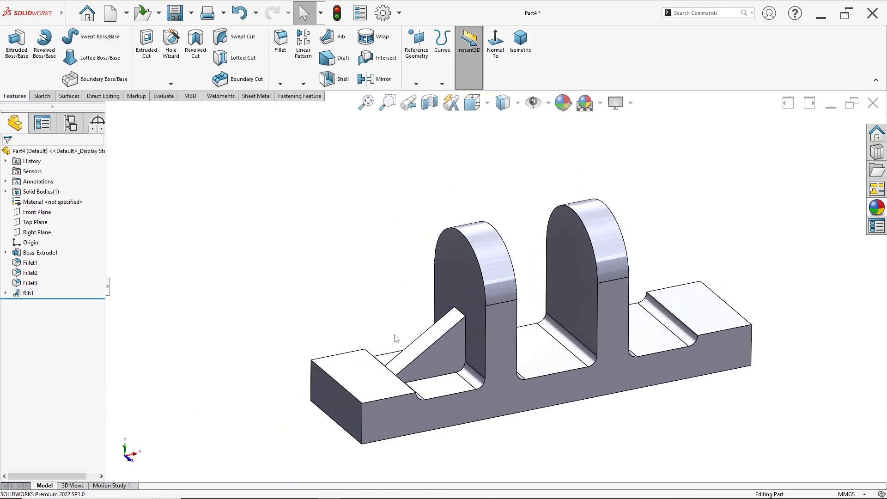
- Mirror the rib about the Right Plane to the outer side of the right upright
{"action": "scroll", "coordinate": [466, 370], "scroll_direction": "down", "scroll_amount": 2}
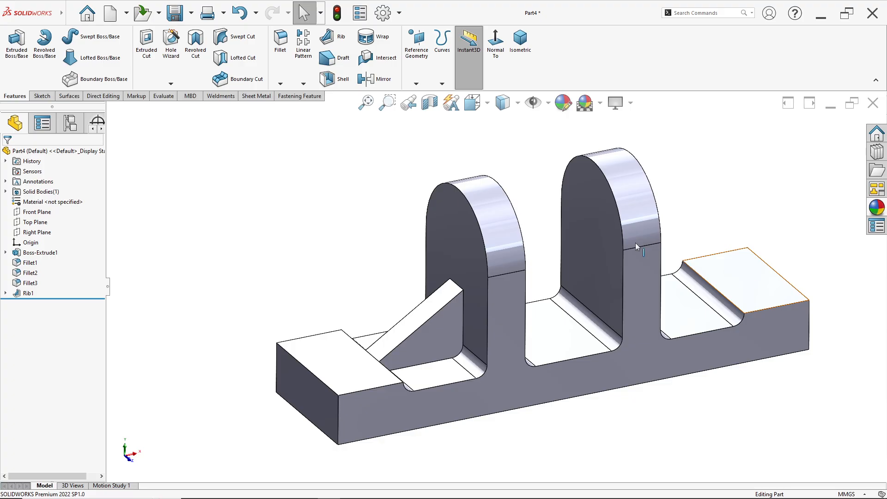
{"action": "left_click", "coordinate": [376, 79]}
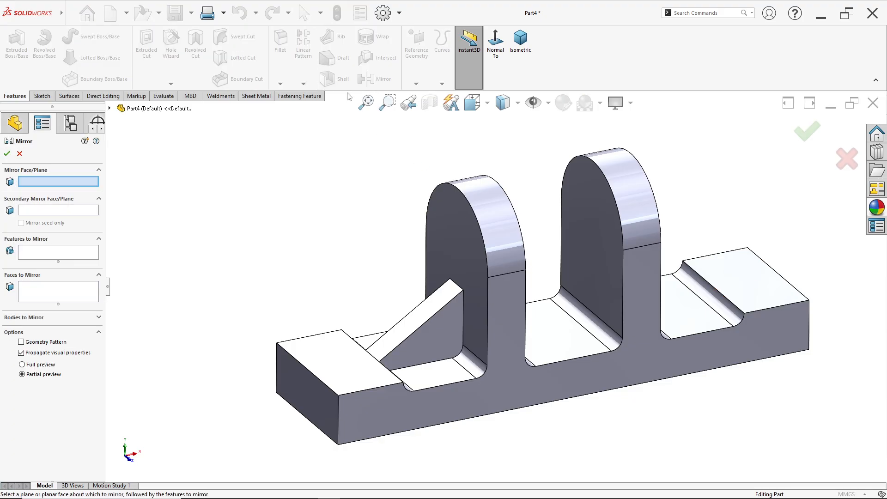
{"action": "left_click", "coordinate": [30, 259]}
{"action": "left_click", "coordinate": [425, 334]}
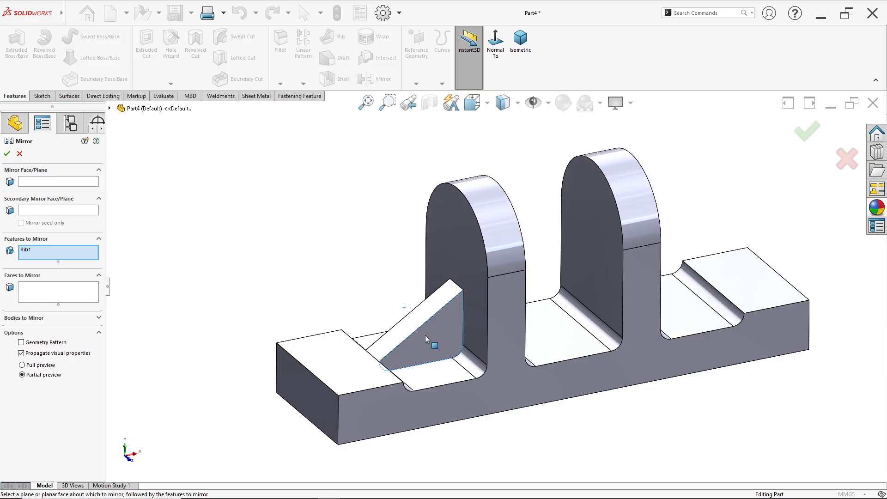
{"action": "left_click", "coordinate": [61, 182]}
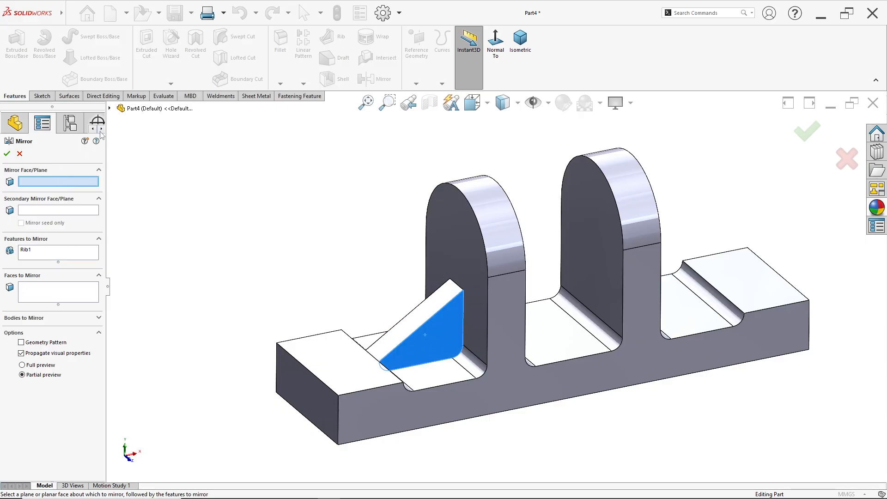
{"action": "left_click", "coordinate": [110, 108]}
{"action": "left_click", "coordinate": [151, 190]}
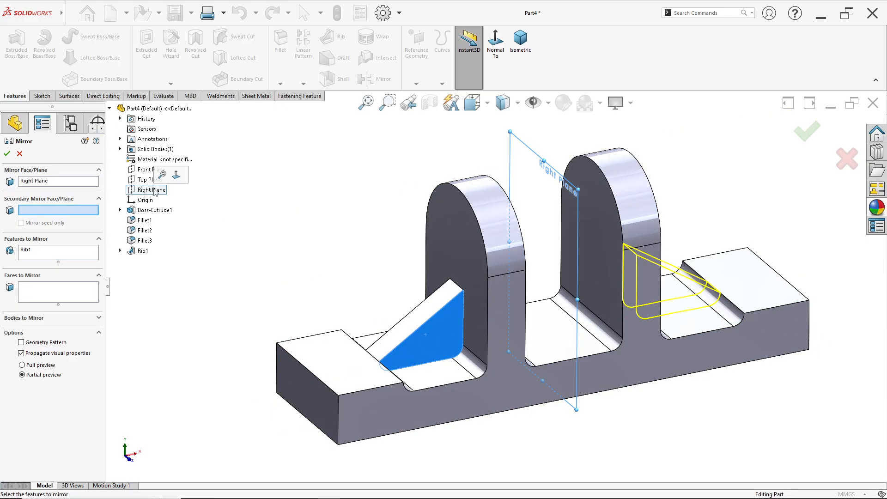
{"action": "left_click", "coordinate": [7, 153]}
{"action": "mouse_move", "coordinate": [462, 259]}
{"action": "middle_mouse_down"}
{"action": "mouse_move", "coordinate": [485, 240]}
{"action": "mouse_move", "coordinate": [448, 264]}
{"action": "mouse_move", "coordinate": [481, 277]}
{"action": "mouse_move", "coordinate": [536, 269]}
{"action": "mouse_move", "coordinate": [517, 280]}
{"action": "middle_mouse_up"}
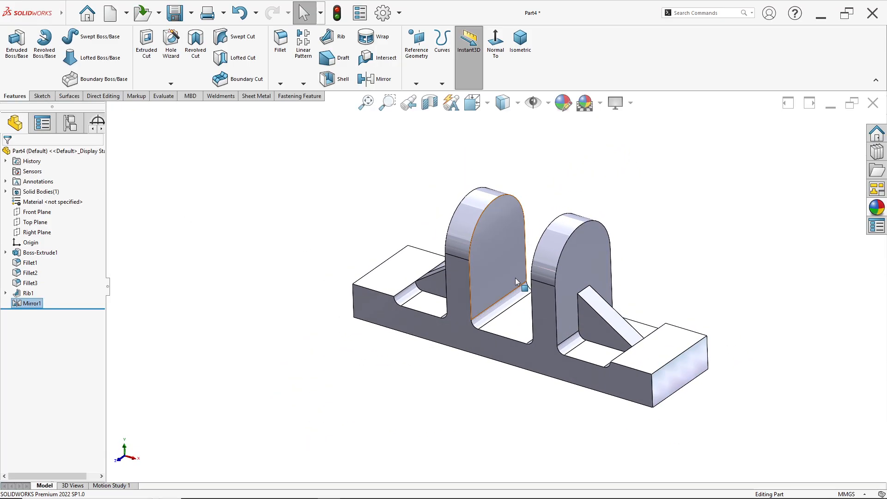
- On the left upright's inner face, sketch two concentric circles near its rounded top, the outer one about 25 mm in diameter
{"action": "key", "text": "alt+Tab"}
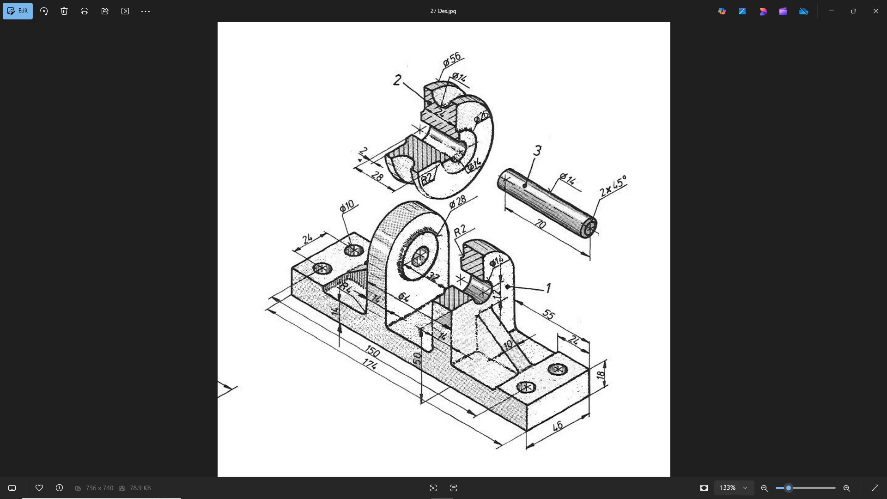
{"action": "key", "text": "alt+Tab"}
{"action": "scroll", "coordinate": [510, 239], "scroll_direction": "down", "scroll_amount": 5}
{"action": "right_click", "coordinate": [471, 246]}
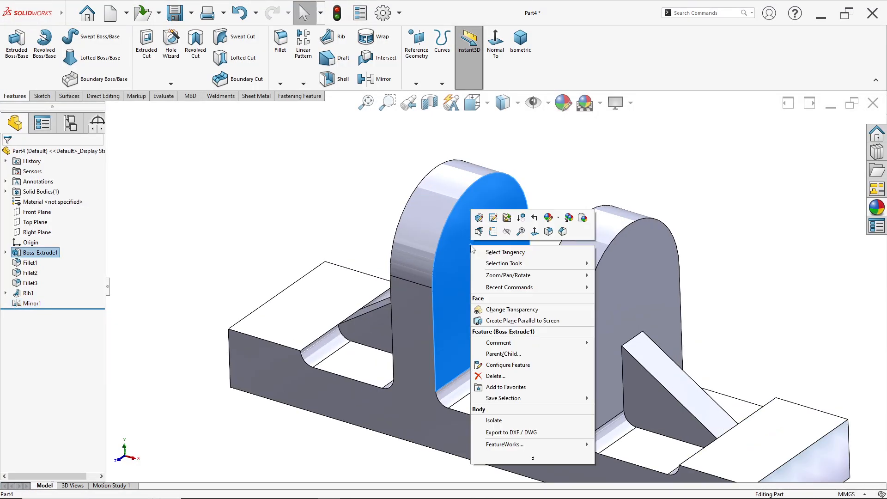
{"action": "left_click", "coordinate": [493, 232]}
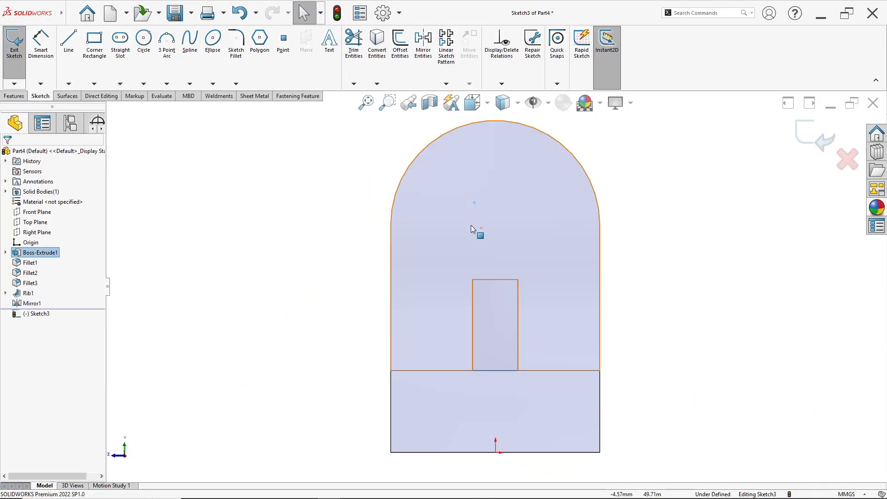
{"action": "left_click", "coordinate": [144, 42]}
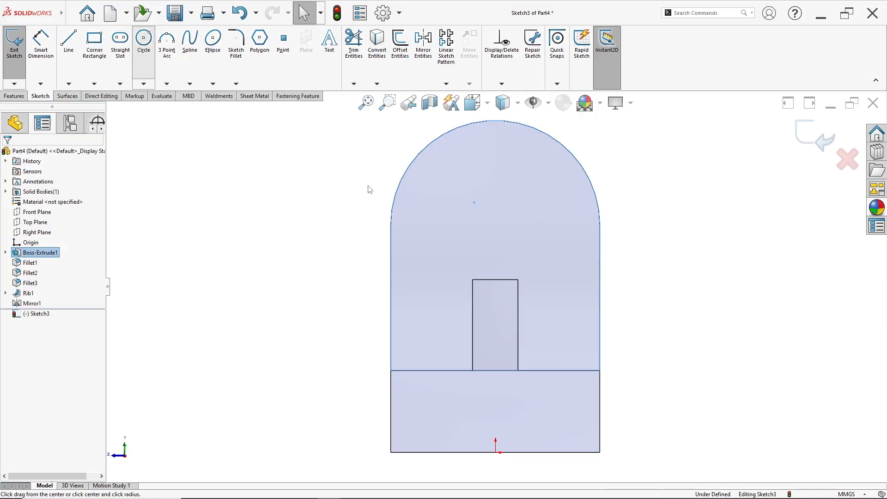
{"action": "left_click", "coordinate": [495, 215]}
{"action": "left_click", "coordinate": [533, 260]}
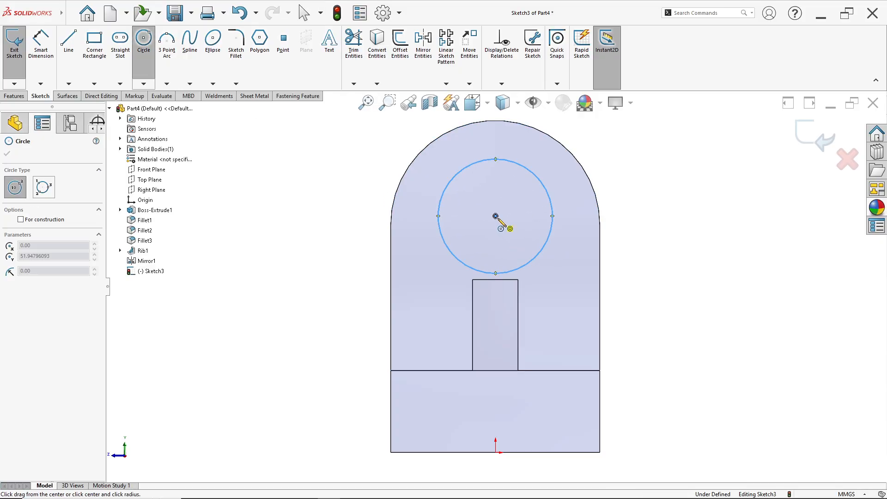
{"action": "left_click", "coordinate": [495, 216]}
{"action": "left_click", "coordinate": [517, 238]}
{"action": "key", "text": "Escape"}
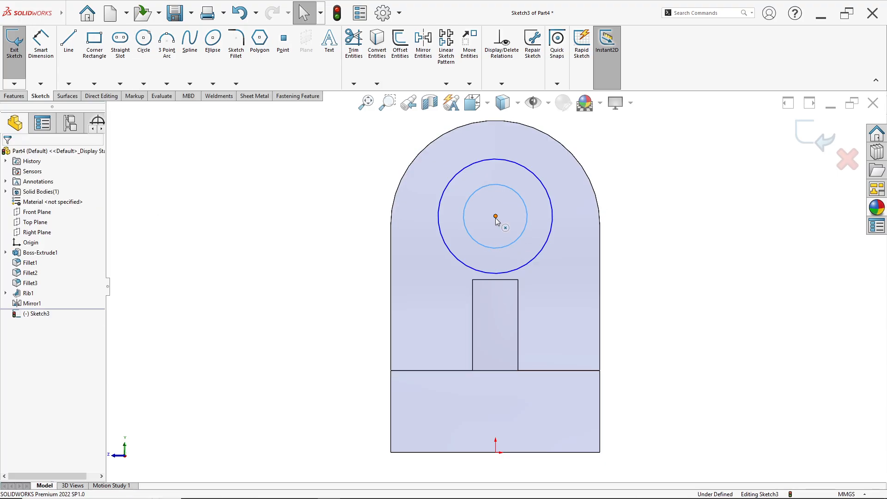
- Constrain the circles' centre vertically to the origin and concentric with the upright's rounded top edge
{"action": "left_click", "coordinate": [496, 218]}
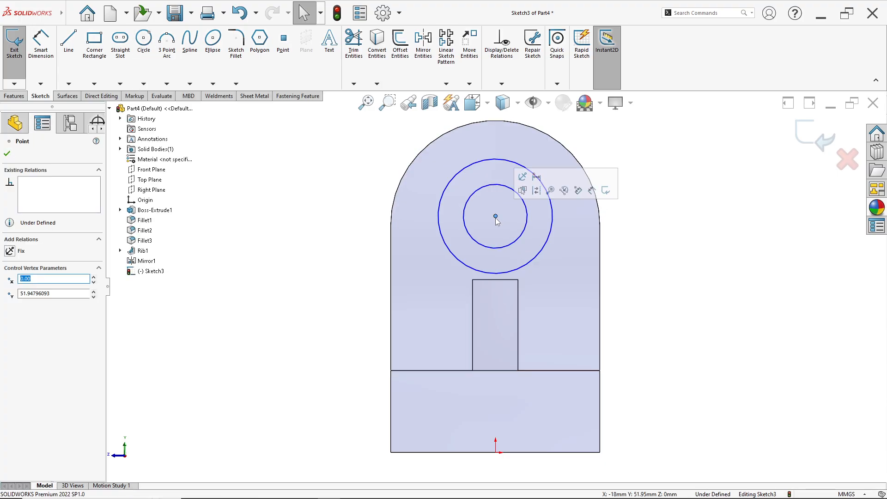
{"action": "left_click", "coordinate": [497, 454], "text": "ctrl"}
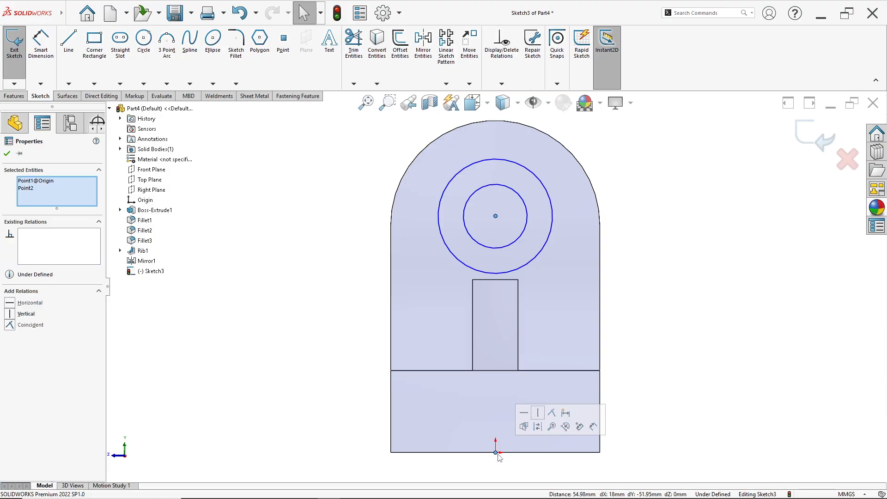
{"action": "left_click", "coordinate": [538, 413]}
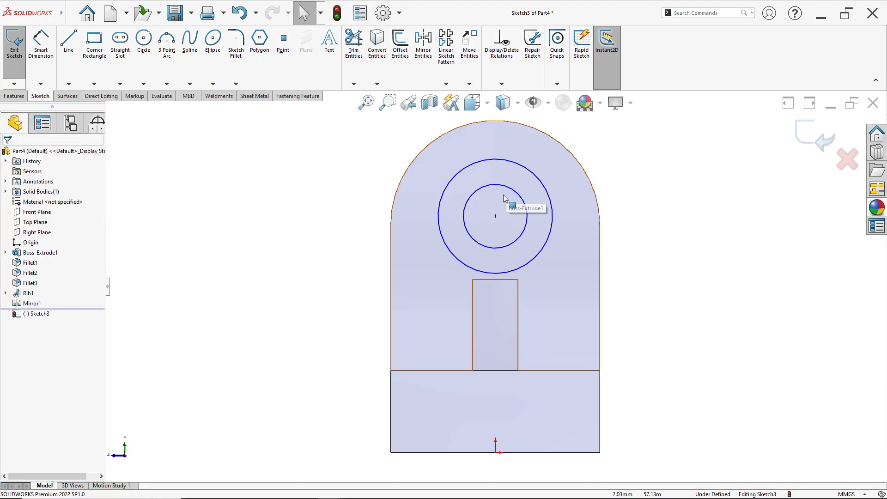
{"action": "left_click", "coordinate": [496, 216]}
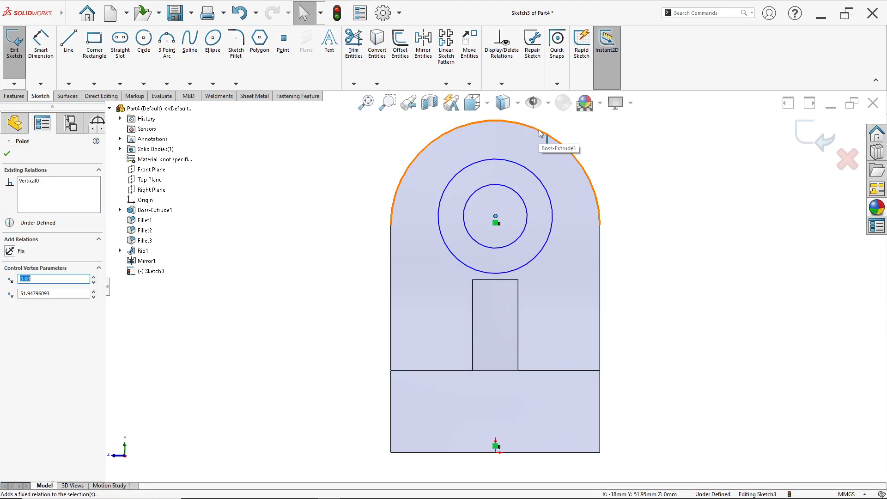
{"action": "left_click", "coordinate": [540, 134], "text": "ctrl"}
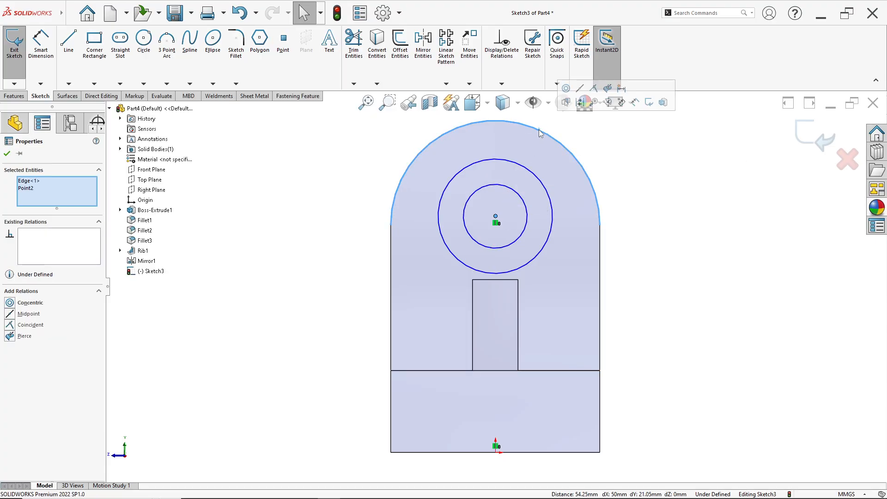
{"action": "left_click", "coordinate": [566, 88]}
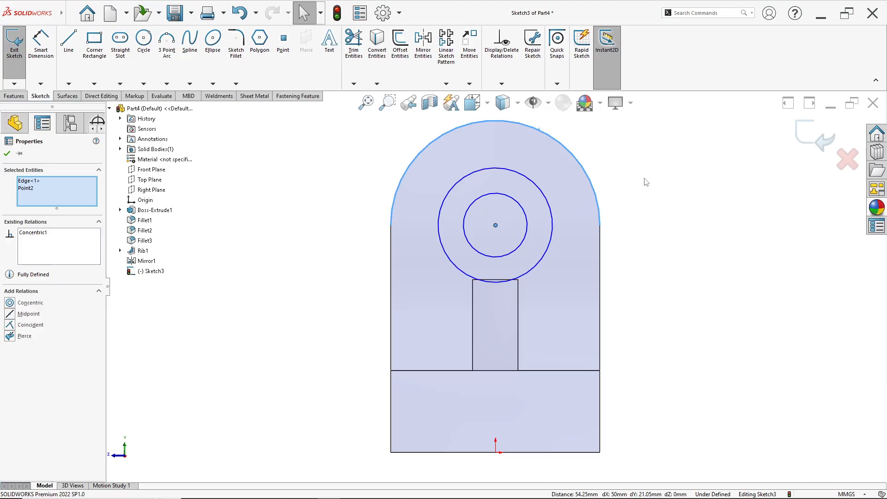
{"action": "left_click", "coordinate": [495, 228]}
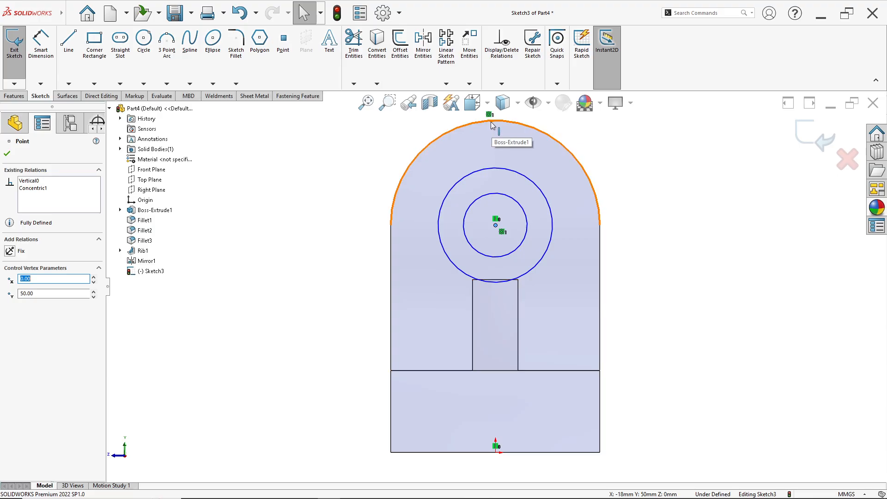
{"action": "left_click", "coordinate": [491, 123], "text": "ctrl"}
{"action": "left_click", "coordinate": [518, 82]}
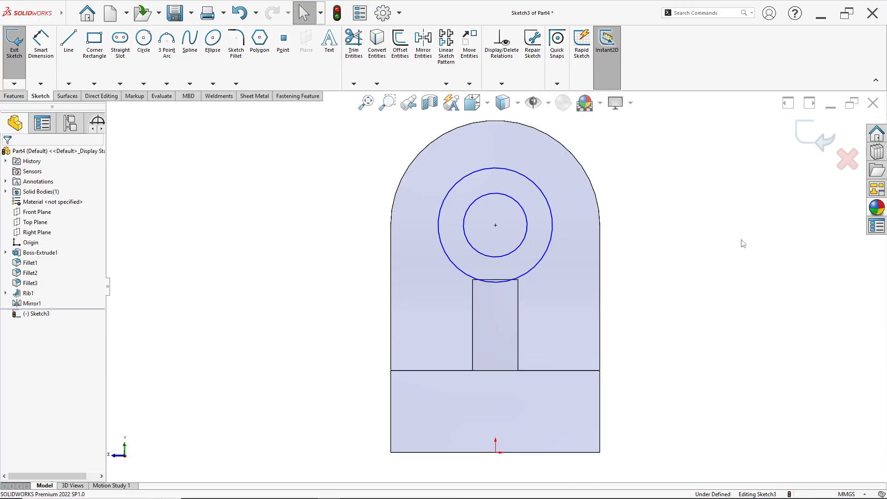
- Dimension the outer circle's diameter to 28 mm, as in the reference drawing, and the inner circle's diameter to 14 mm
{"action": "left_click", "coordinate": [49, 67]}
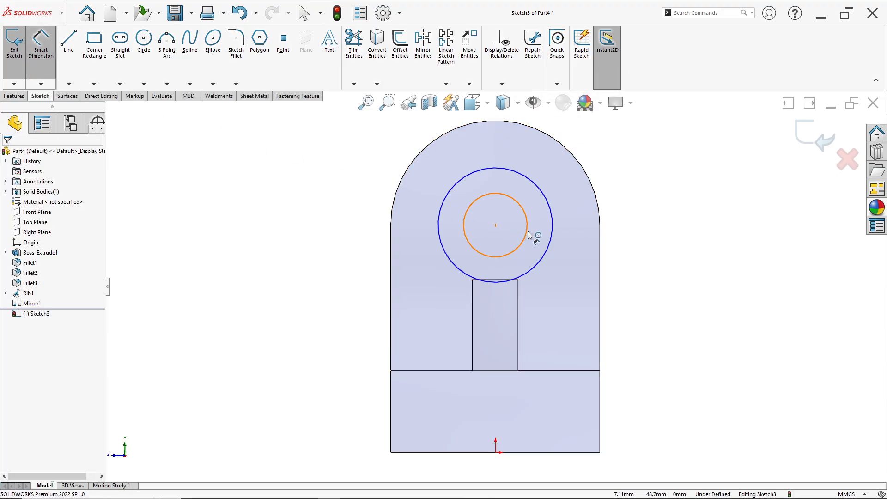
{"action": "left_click", "coordinate": [552, 216]}
{"action": "key", "text": "alt+Tab"}
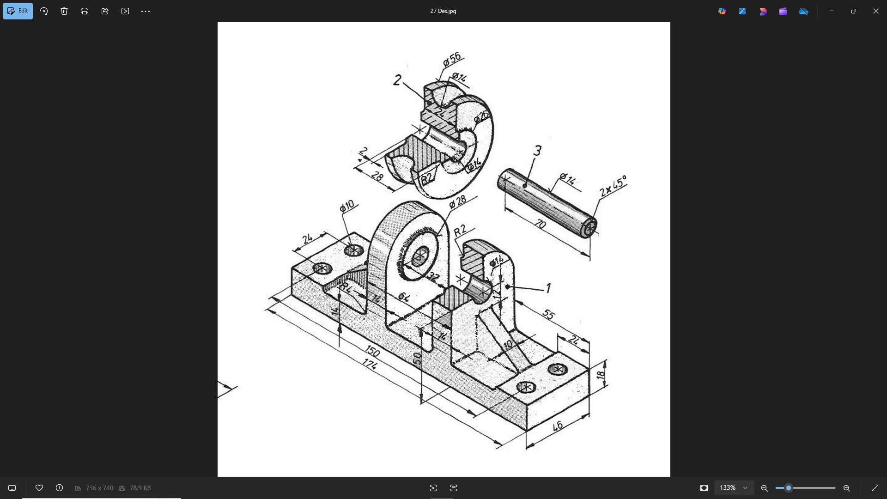
{"action": "key", "text": "alt+Tab"}
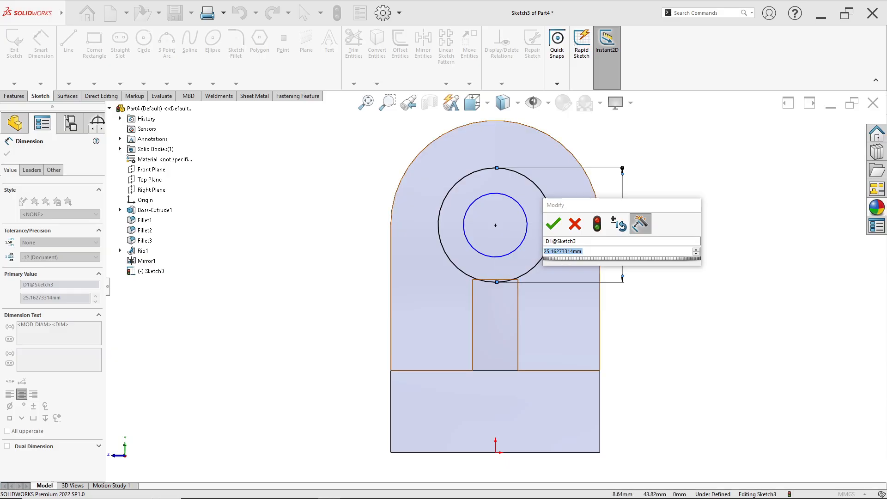
{"action": "type", "text": "28"}
{"action": "key", "text": "Return"}
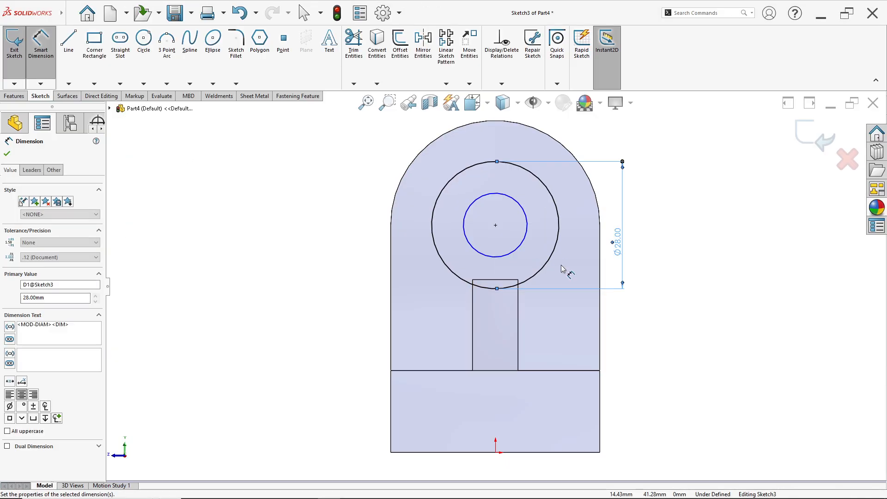
{"action": "left_click", "coordinate": [528, 238]}
{"action": "left_click", "coordinate": [580, 239]}
{"action": "type", "text": "1"}
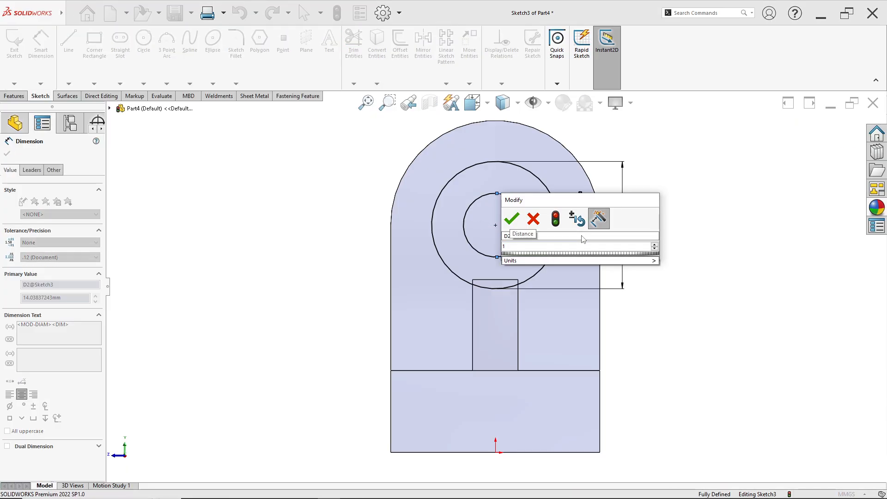
{"action": "type", "text": "4"}
{"action": "key", "text": "Return"}
- Extrude-cut only the inner circle region Through All - Both to make the hole through both uprights
{"action": "mouse_move", "coordinate": [545, 234]}
{"action": "middle_mouse_down"}
{"action": "mouse_move", "coordinate": [545, 254]}
{"action": "mouse_move", "coordinate": [531, 227]}
{"action": "middle_mouse_up"}
{"action": "scroll", "coordinate": [518, 234], "scroll_direction": "up", "scroll_amount": 1}
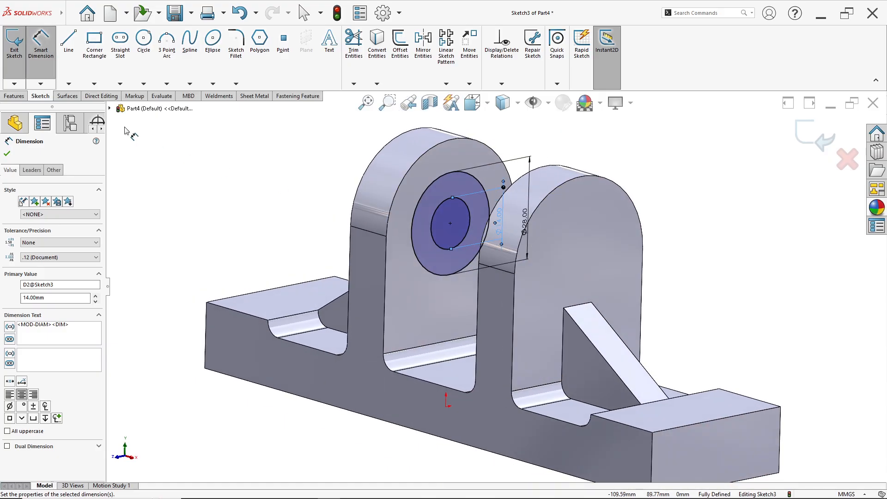
{"action": "left_click", "coordinate": [13, 97]}
{"action": "left_click", "coordinate": [146, 44]}
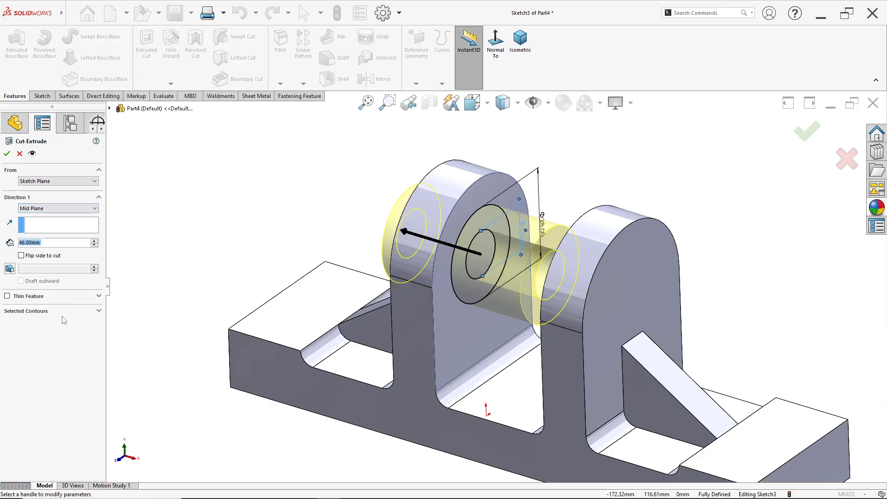
{"action": "left_click", "coordinate": [58, 313]}
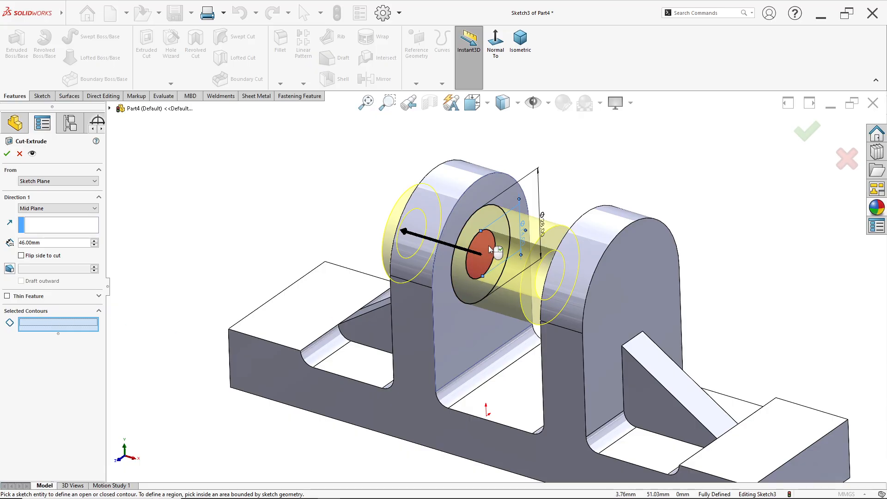
{"action": "scroll", "coordinate": [489, 245], "scroll_direction": "down", "scroll_amount": 3}
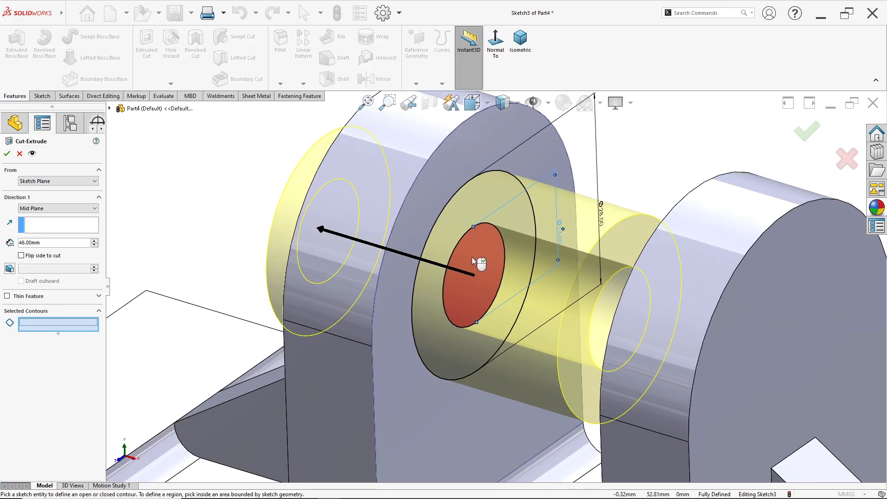
{"action": "left_click", "coordinate": [472, 257]}
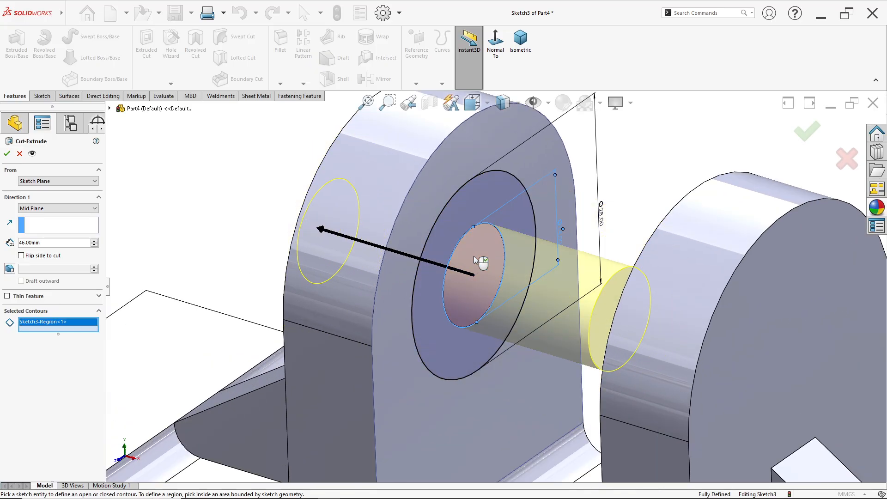
{"action": "left_click", "coordinate": [59, 209]}
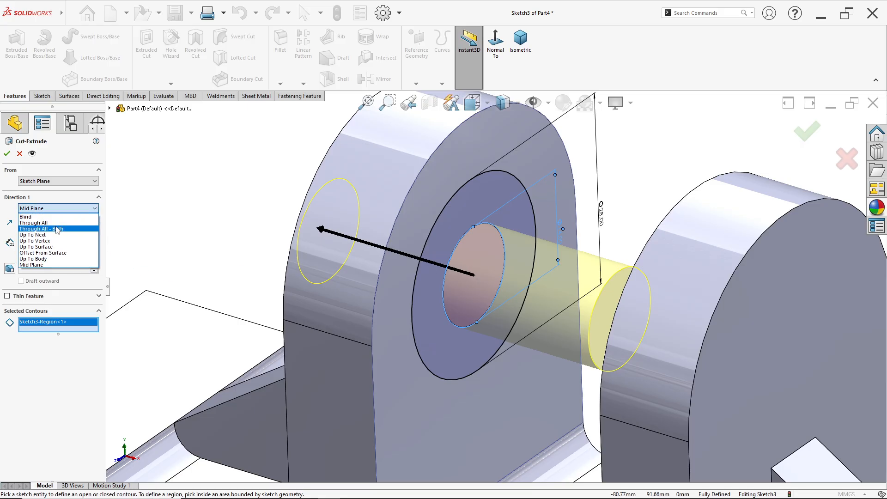
{"action": "left_click", "coordinate": [56, 229]}
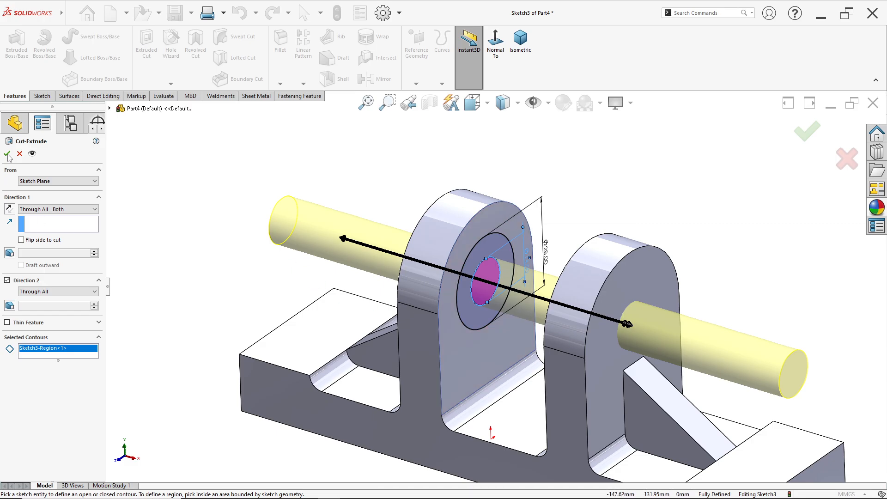
{"action": "left_click", "coordinate": [8, 154]}
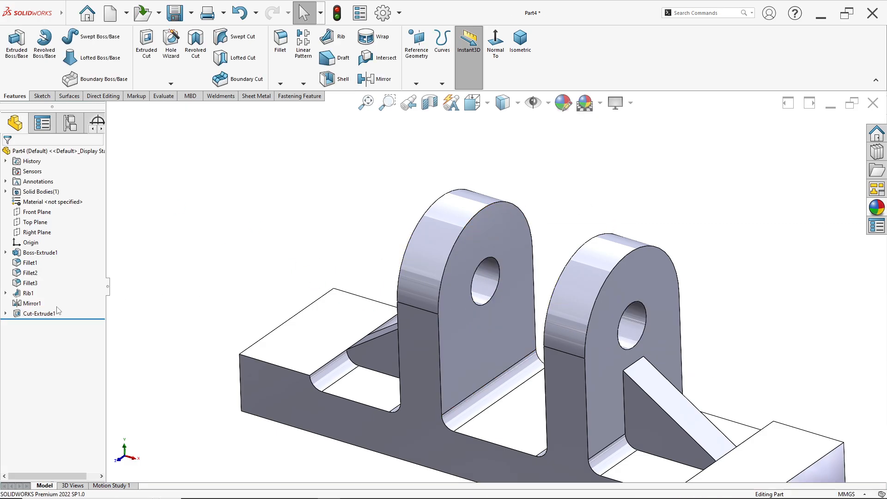
- Reuse the hole's sketch to extrude the ring between the two circles 2 mm as a boss on the left upright's inner face
{"action": "left_click", "coordinate": [5, 313]}
{"action": "left_click", "coordinate": [43, 324]}
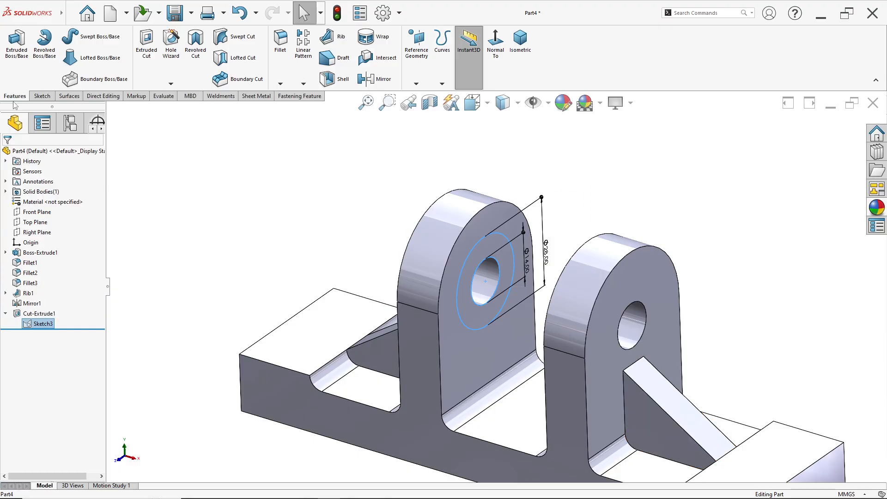
{"action": "left_click", "coordinate": [17, 41]}
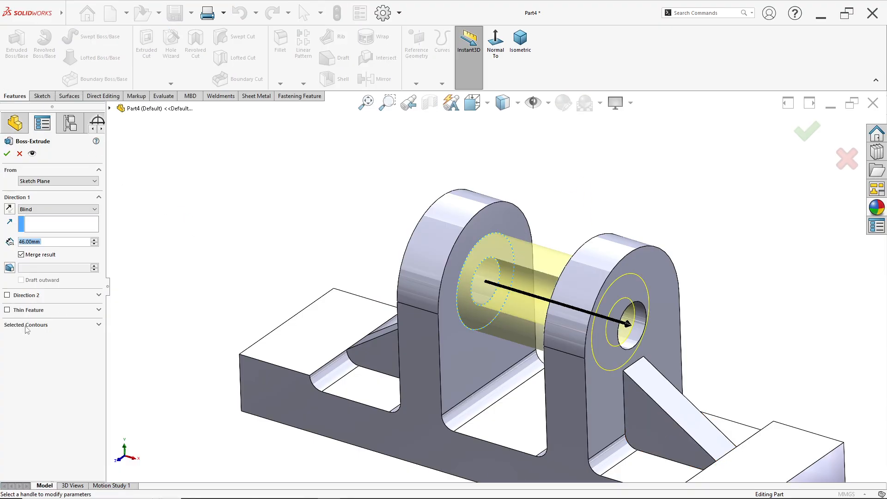
{"action": "left_click", "coordinate": [26, 325]}
{"action": "left_click", "coordinate": [38, 336]}
{"action": "scroll", "coordinate": [487, 241], "scroll_direction": "down", "scroll_amount": 5}
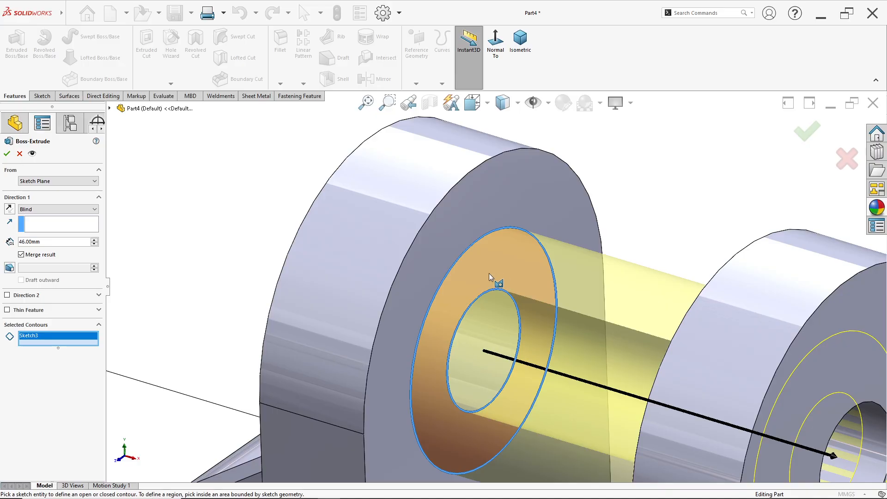
{"action": "left_click", "coordinate": [490, 253]}
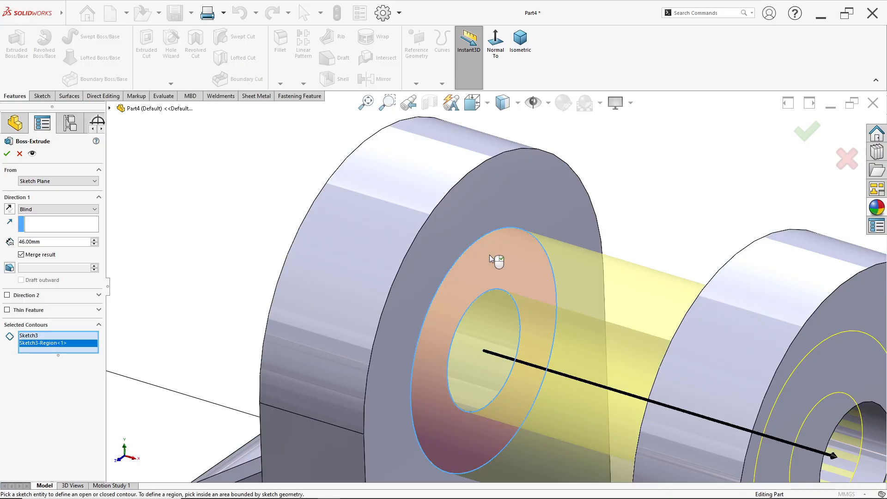
{"action": "key", "text": "alt+Tab"}
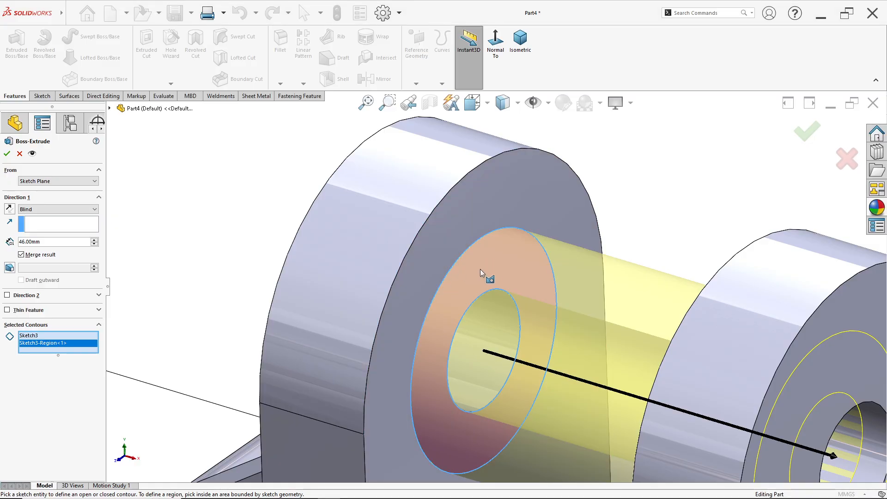
{"action": "scroll", "coordinate": [480, 269], "scroll_direction": "down", "scroll_amount": 3}
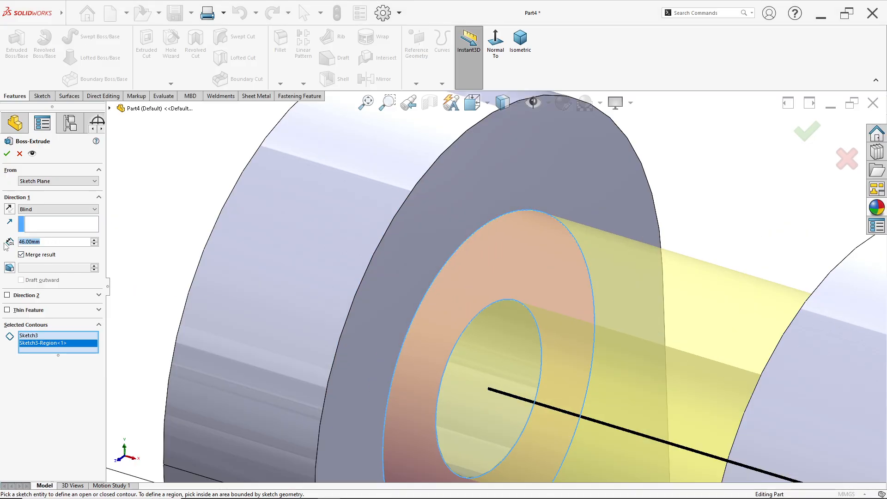
{"action": "type", "text": "2"}
{"action": "key", "text": "Return"}
{"action": "scroll", "coordinate": [575, 324], "scroll_direction": "up", "scroll_amount": 4}
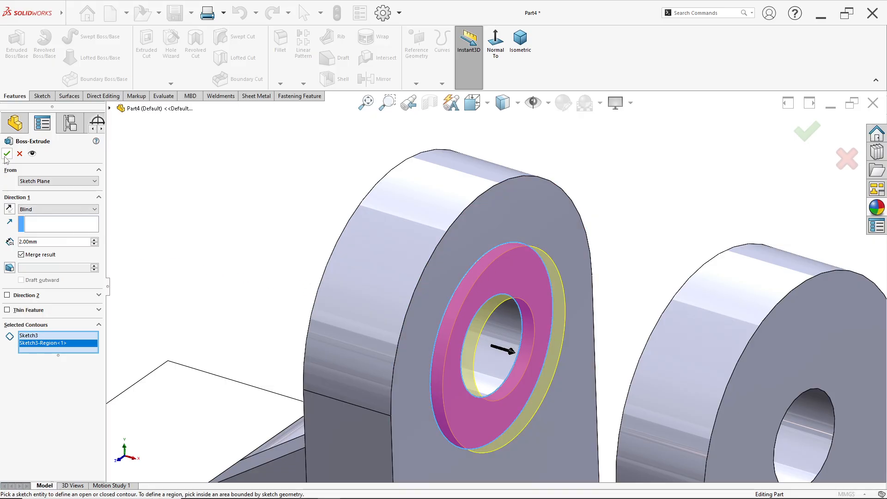
{"action": "left_click", "coordinate": [6, 155]}
- Mirror the ring-shaped boss about the Right Plane onto the right upright's inner face
{"action": "scroll", "coordinate": [498, 288], "scroll_direction": "up", "scroll_amount": 2}
{"action": "middle_click_drag", "start_coordinate": [494, 362], "coordinate": [523, 337]}
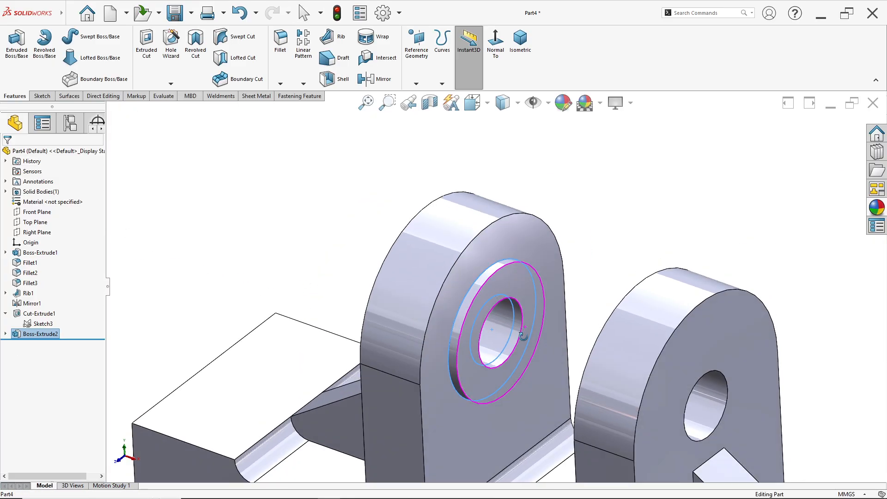
{"action": "left_click", "coordinate": [377, 79]}
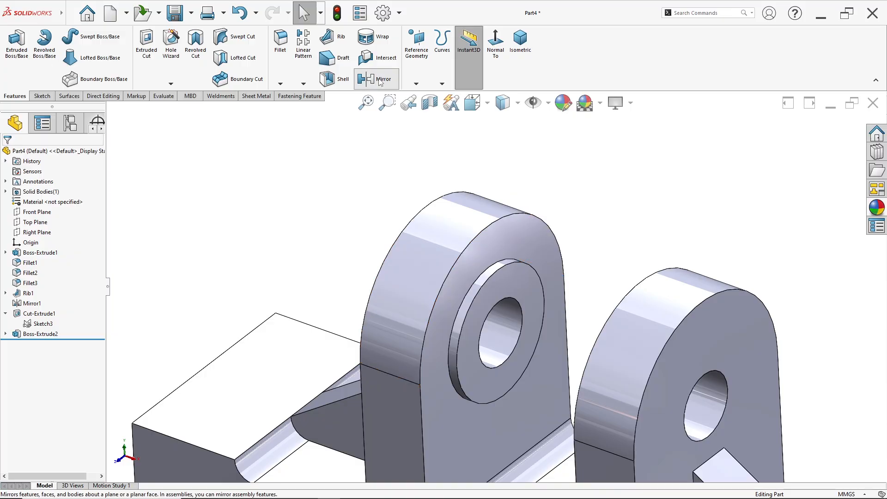
{"action": "left_click", "coordinate": [40, 254]}
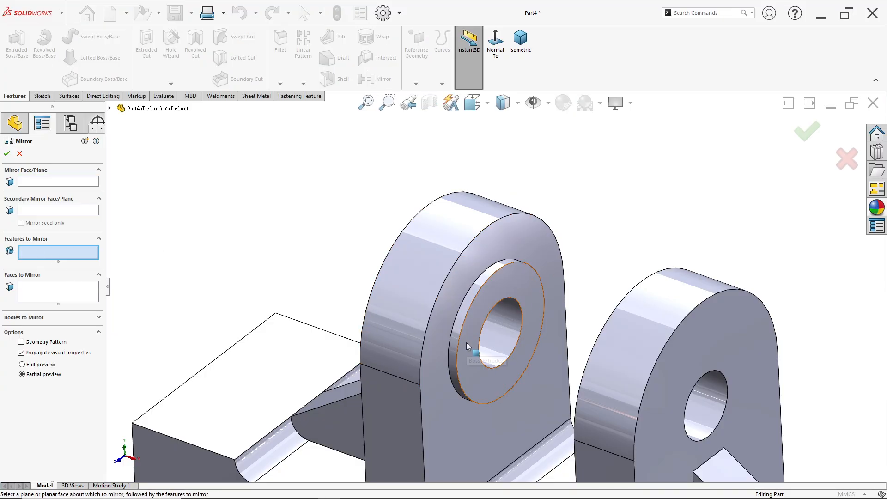
{"action": "left_click", "coordinate": [467, 342]}
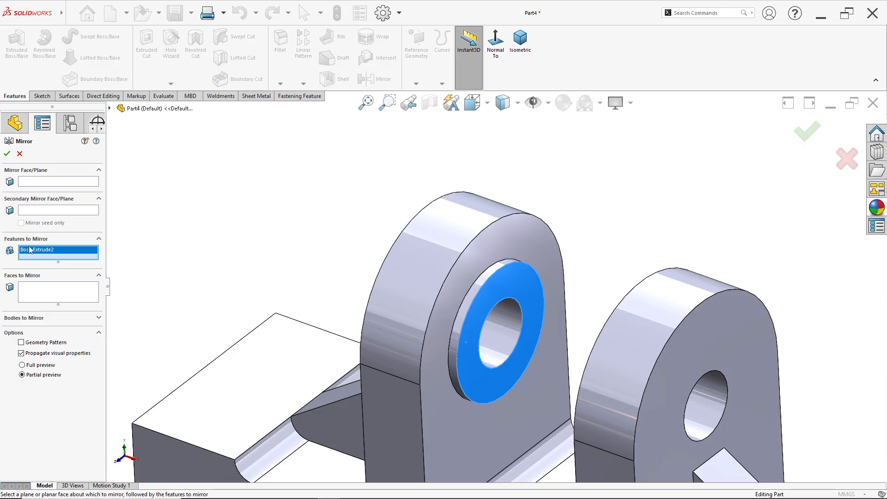
{"action": "left_click", "coordinate": [52, 185]}
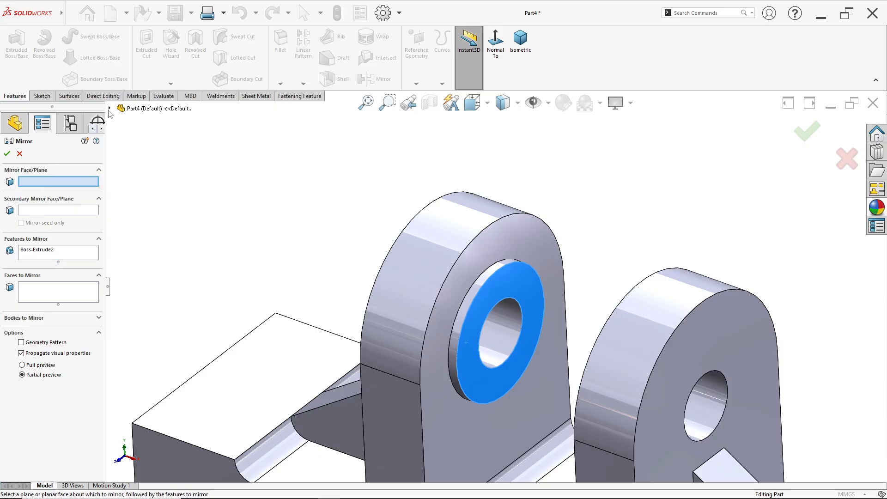
{"action": "left_click", "coordinate": [110, 108]}
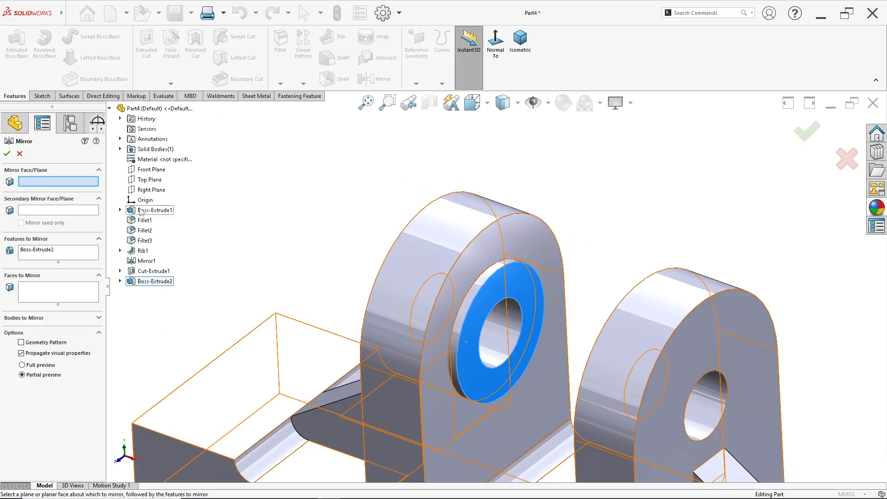
{"action": "left_click", "coordinate": [144, 189]}
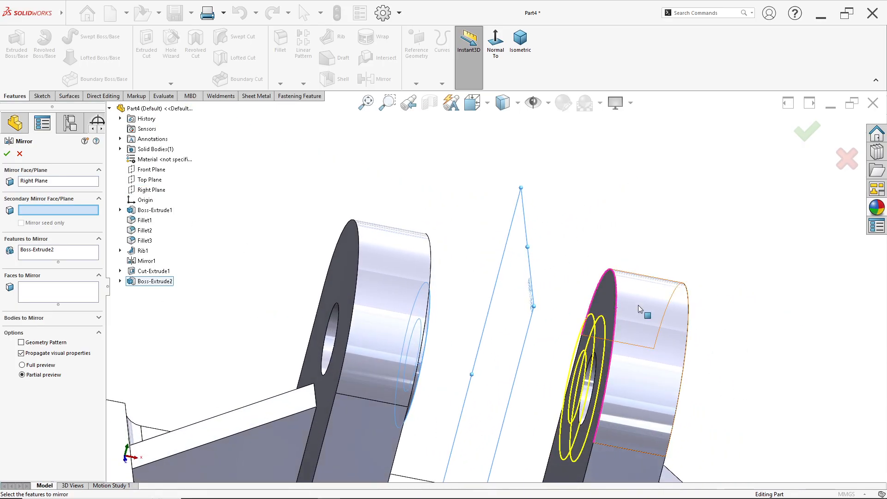
{"action": "left_click", "coordinate": [7, 153]}
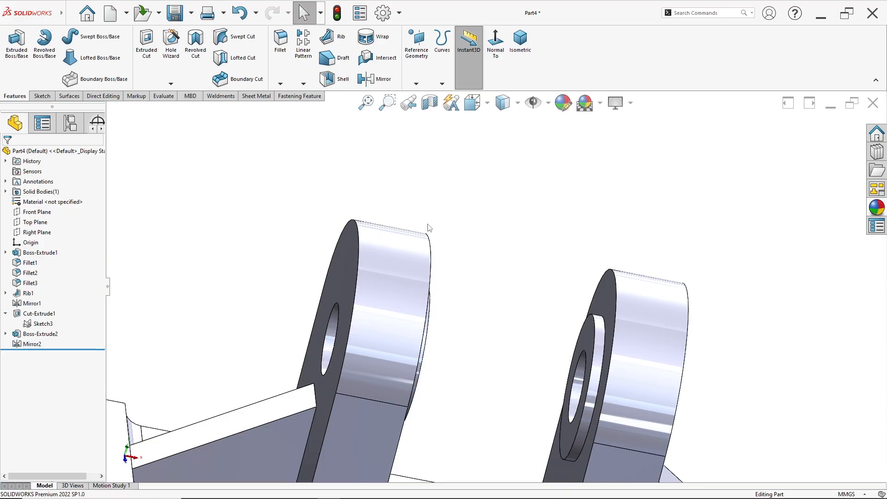
- Fillet the base edges of both ring bosses, where they meet the uprights, with a 2 mm radius and show the part in isometric view
{"action": "left_click", "coordinate": [280, 41]}
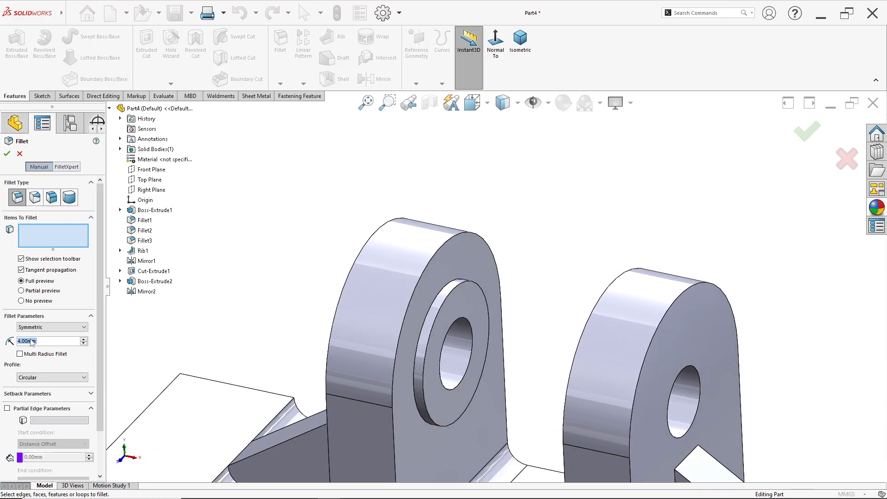
{"action": "key", "text": "alt+Tab"}
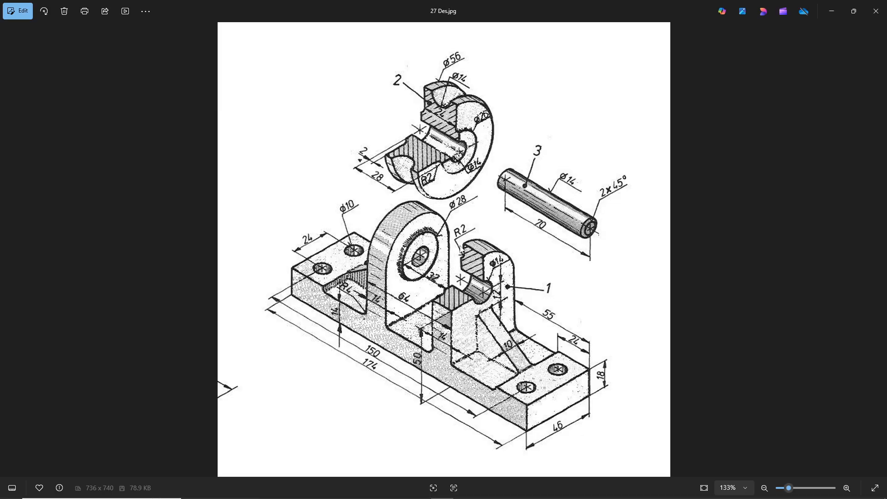
{"action": "key", "text": "alt+Tab"}
{"action": "scroll", "coordinate": [439, 316], "scroll_direction": "down", "scroll_amount": 3}
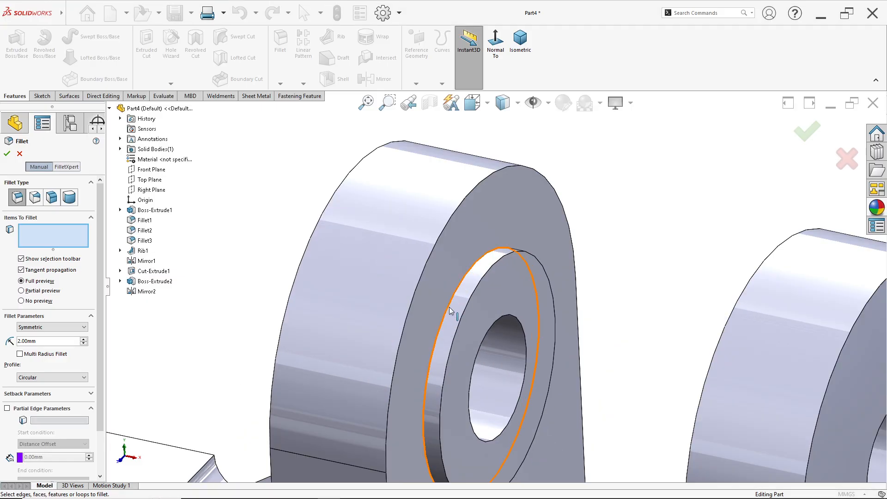
{"action": "left_click", "coordinate": [449, 307]}
{"action": "middle_click_drag", "start_coordinate": [590, 373], "coordinate": [658, 381]}
{"action": "scroll", "coordinate": [658, 381], "scroll_direction": "up", "scroll_amount": 5}
{"action": "scroll", "coordinate": [735, 330], "scroll_direction": "down", "scroll_amount": 4}
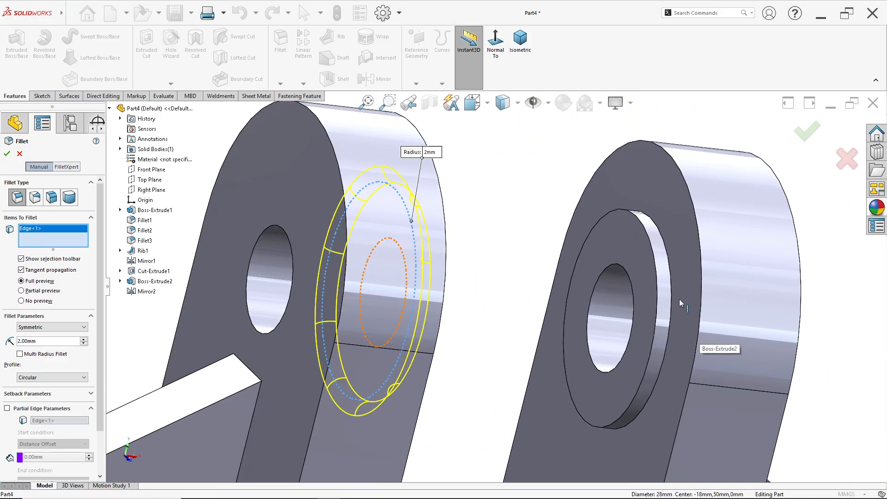
{"action": "left_click", "coordinate": [669, 287]}
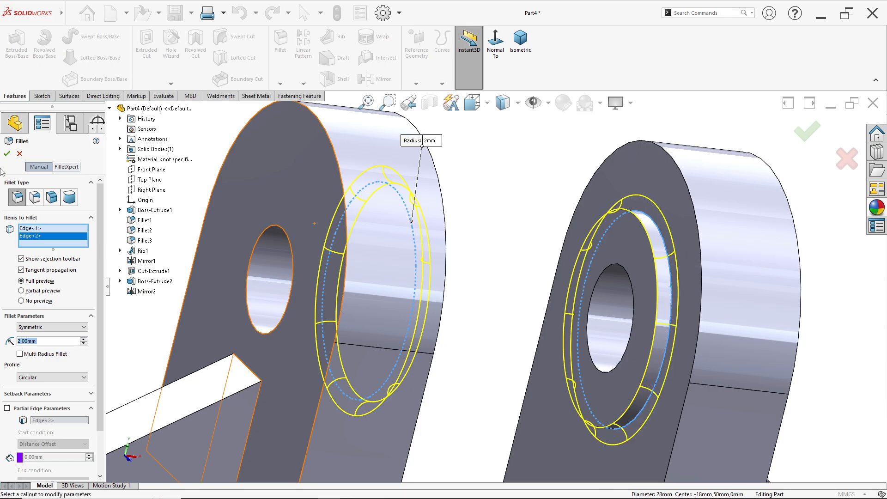
{"action": "left_click", "coordinate": [7, 155]}
{"action": "scroll", "coordinate": [423, 265], "scroll_direction": "up", "scroll_amount": 8}
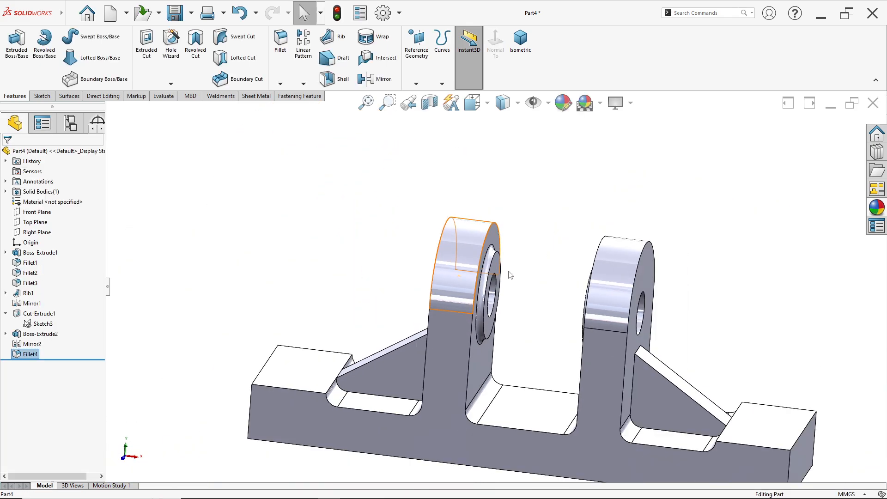
{"action": "key", "text": "space"}
{"action": "left_click", "coordinate": [398, 298]}
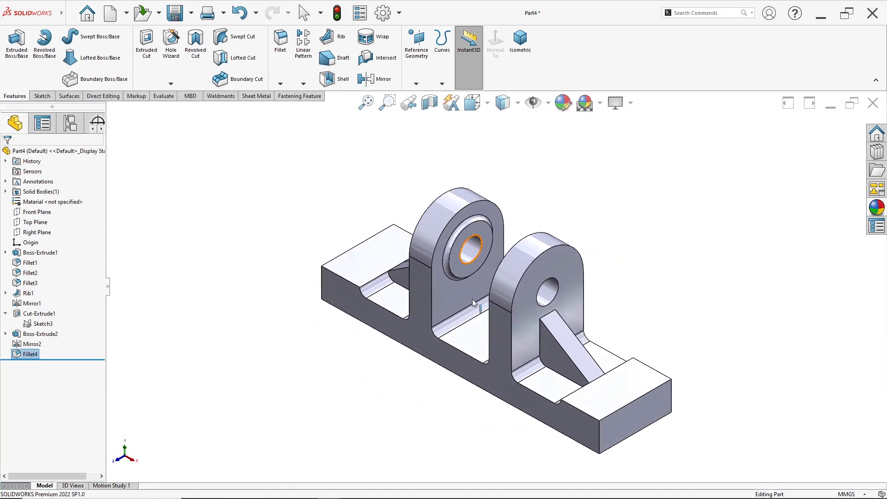
- Check the reference drawing and start a sketch on the top face of the base's left end pad
{"action": "key", "text": "alt+Tab"}
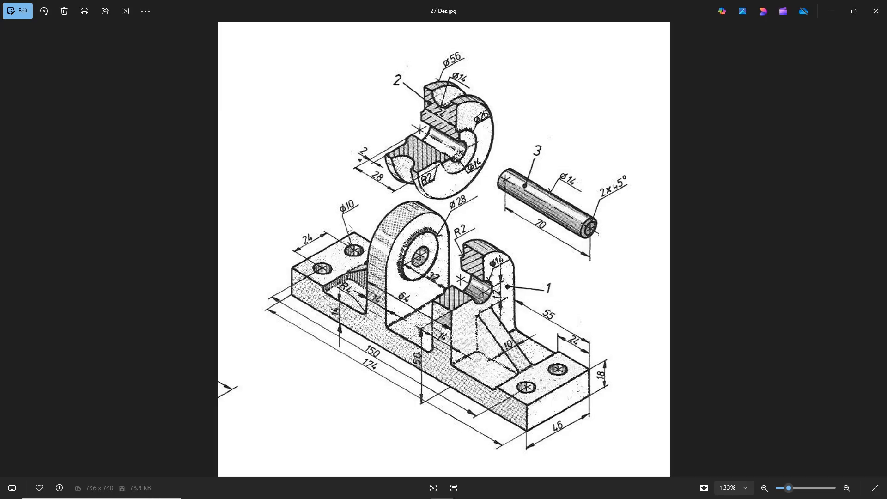
{"action": "key", "text": "alt+Tab"}
{"action": "right_click", "coordinate": [363, 272]}
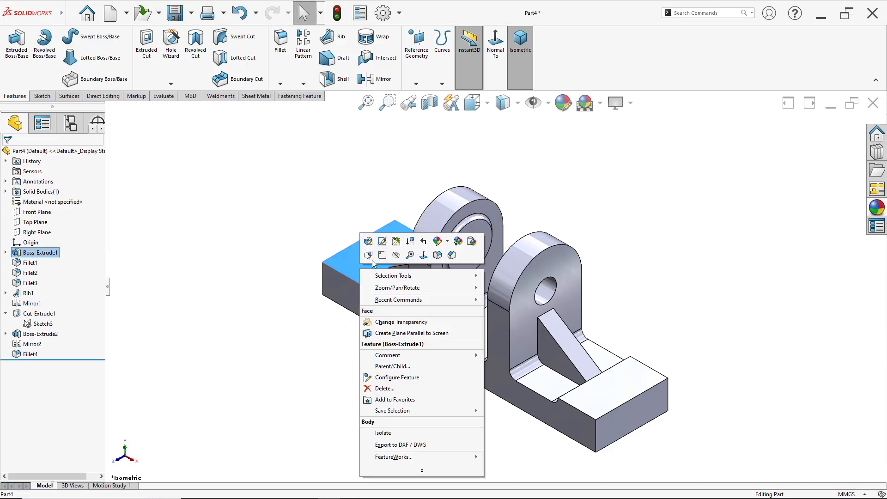
{"action": "left_click", "coordinate": [382, 256]}
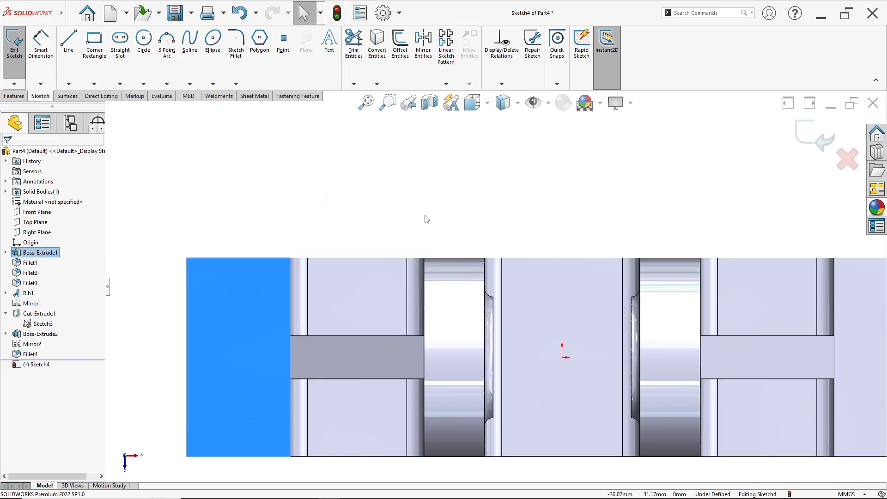
{"action": "scroll", "coordinate": [616, 395], "scroll_direction": "down", "scroll_amount": 2}
- Draw a horizontal centerline from the left edge's midpoint to the origin and a vertical centerline from the origin to the base's rear edge
{"action": "left_click", "coordinate": [69, 83]}
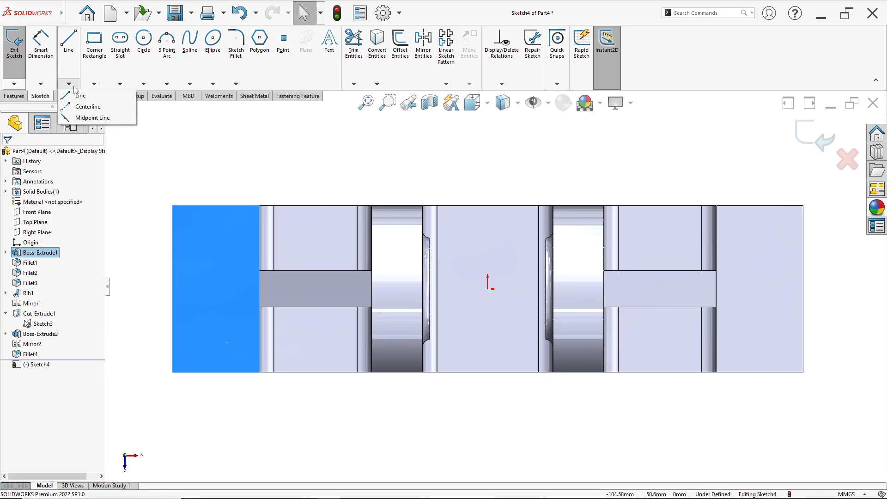
{"action": "left_click", "coordinate": [86, 107]}
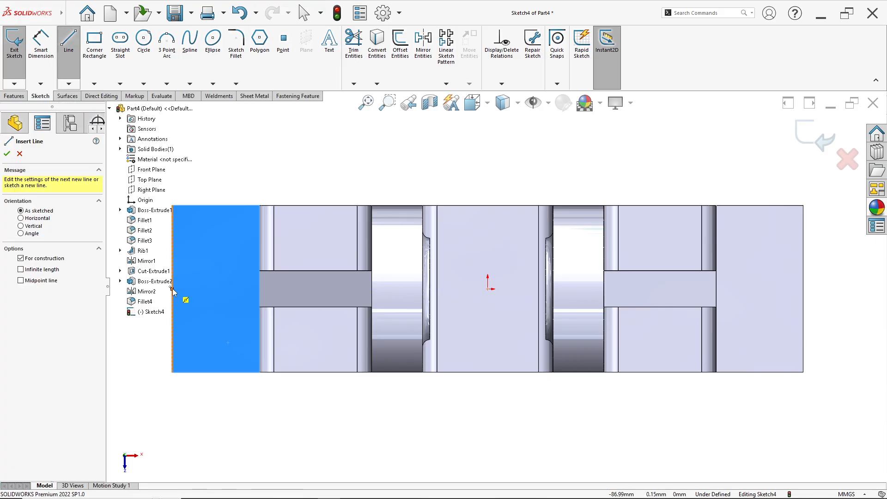
{"action": "scroll", "coordinate": [307, 297], "scroll_direction": "up", "scroll_amount": 2}
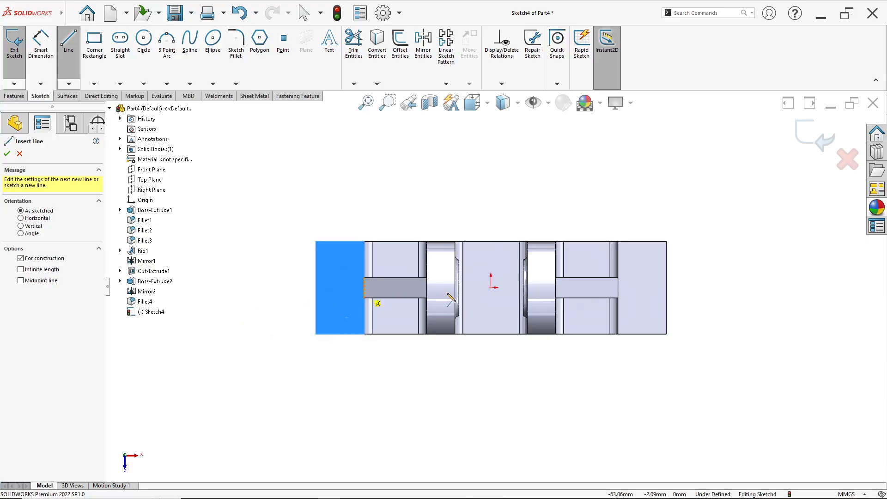
{"action": "scroll", "coordinate": [324, 300], "scroll_direction": "down", "scroll_amount": 2}
{"action": "left_click", "coordinate": [234, 281]}
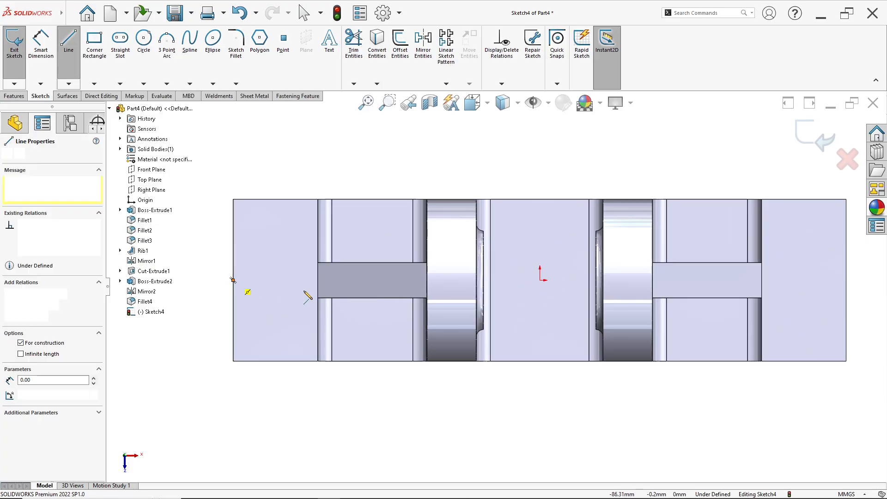
{"action": "left_click", "coordinate": [540, 280]}
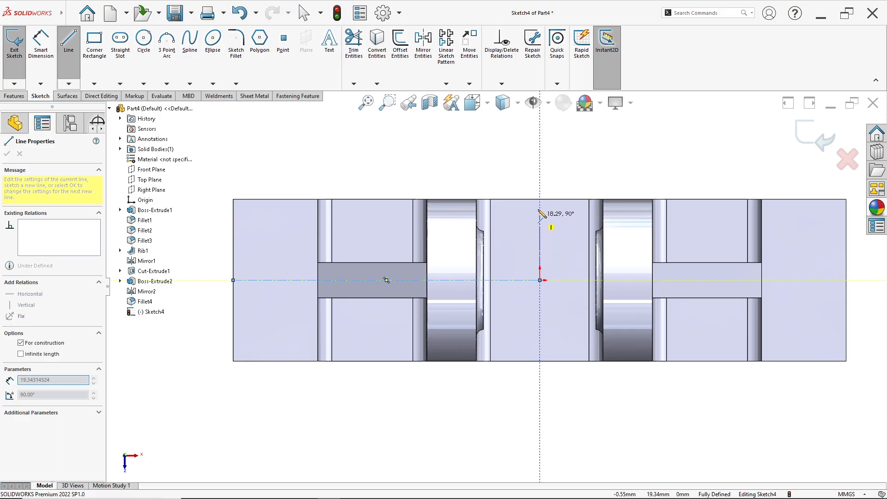
{"action": "left_click", "coordinate": [540, 200]}
{"action": "key", "text": "Escape"}
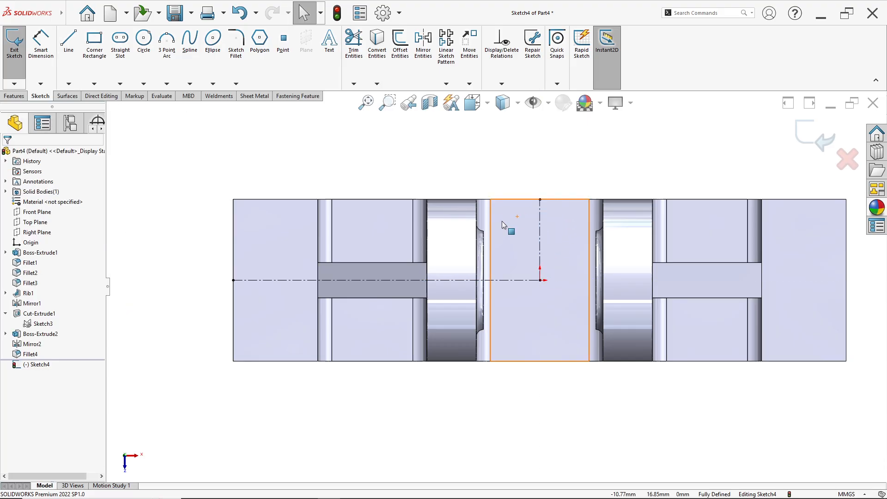
- Sketch a circle on the left end pad, below the horizontal centerline
{"action": "scroll", "coordinate": [494, 237], "scroll_direction": "down", "scroll_amount": 2}
{"action": "scroll", "coordinate": [494, 237], "scroll_direction": "up", "scroll_amount": 2}
{"action": "left_click", "coordinate": [144, 40]}
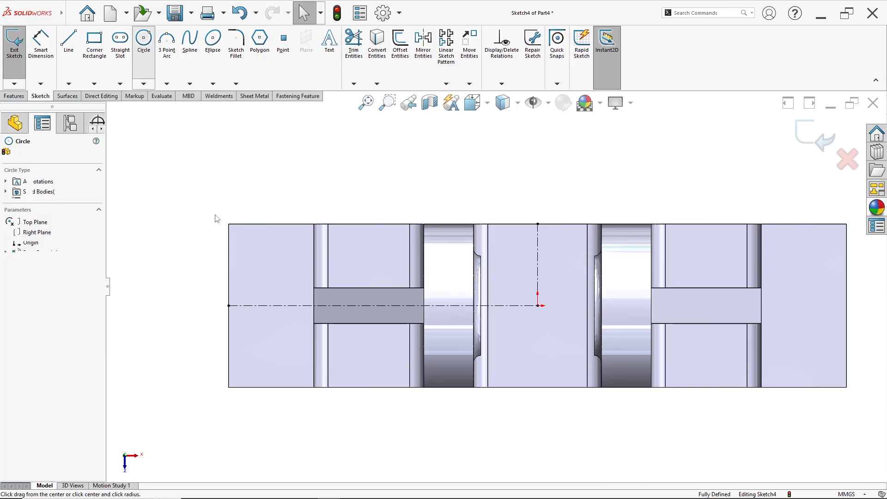
{"action": "left_click", "coordinate": [266, 346]}
{"action": "left_click", "coordinate": [283, 358]}
{"action": "key", "text": "Escape"}
{"action": "scroll", "coordinate": [224, 366], "scroll_direction": "down", "scroll_amount": 2}
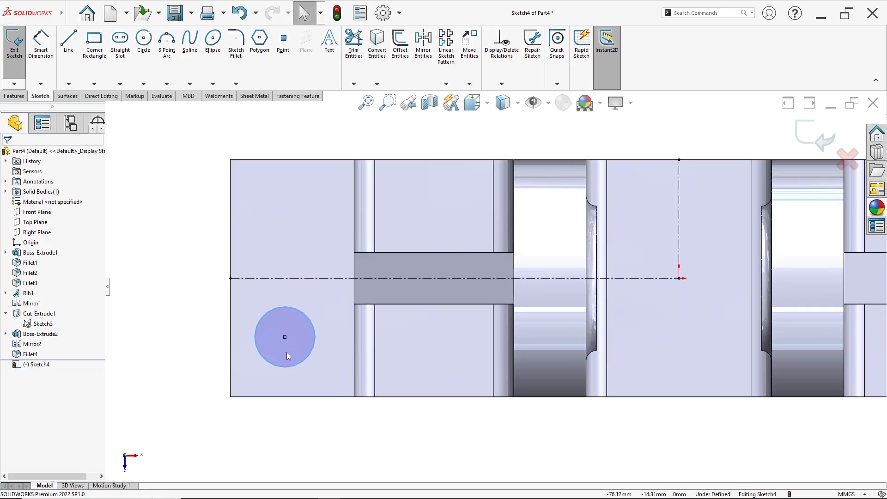
- Dimension the circle's diameter as 10 mm, following the reference drawing
{"action": "left_click", "coordinate": [37, 44]}
{"action": "left_click", "coordinate": [258, 360]}
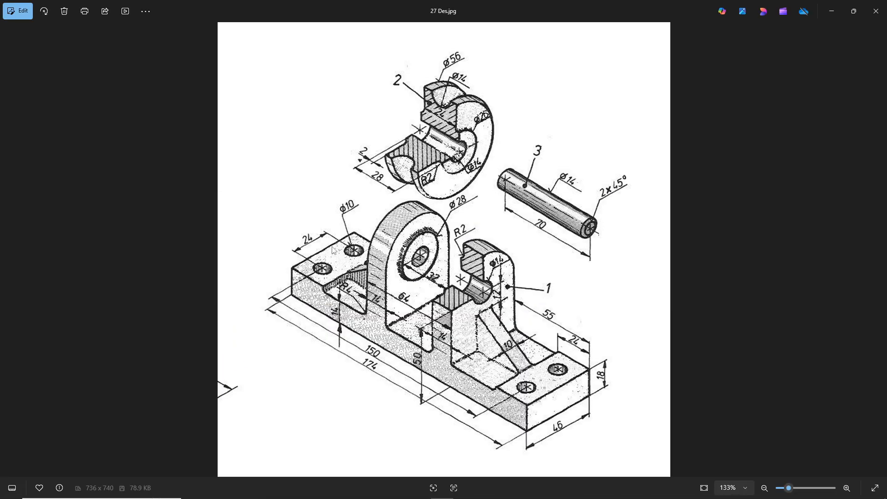
{"action": "key", "text": "alt+Tab"}
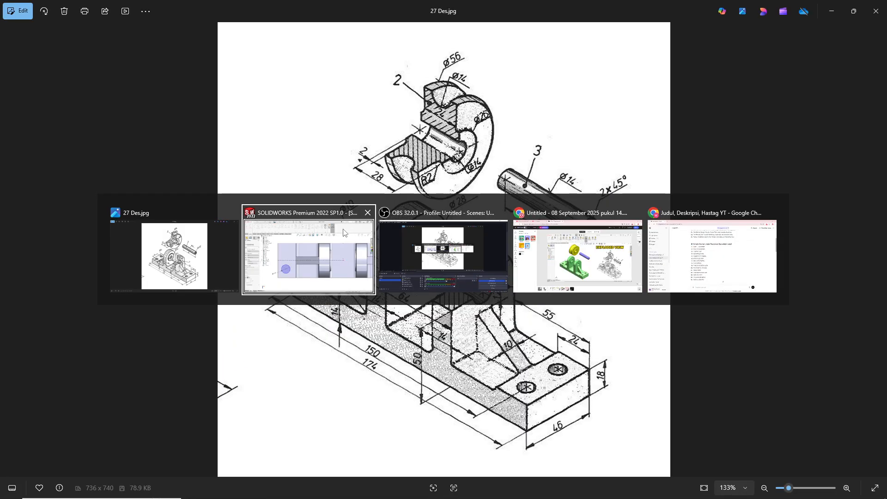
{"action": "type", "text": "10"}
{"action": "key", "text": "Return"}
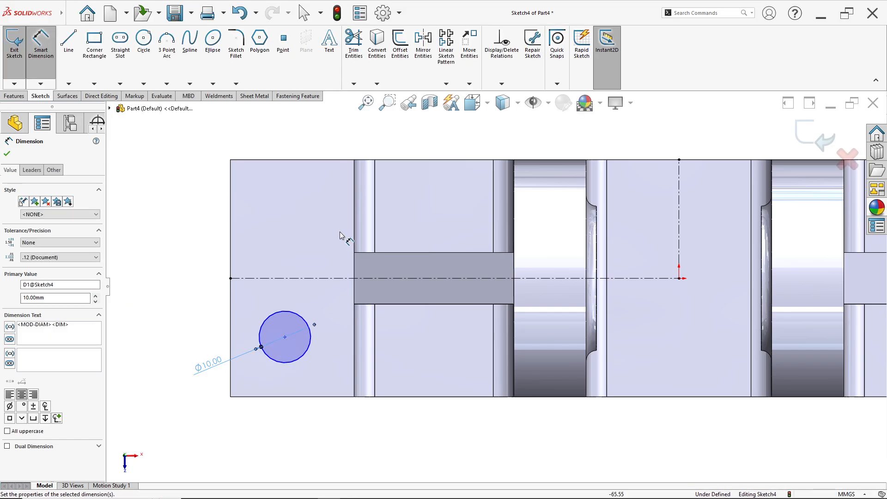
- Add a doubled distance of 24 mm between the circle's center and the horizontal centerline
{"action": "left_click", "coordinate": [285, 338]}
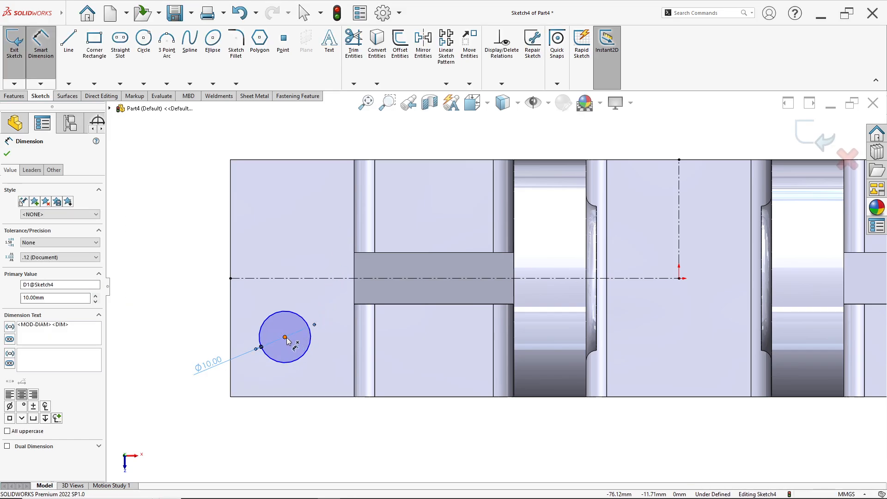
{"action": "left_click", "coordinate": [292, 278]}
{"action": "left_click", "coordinate": [217, 279]}
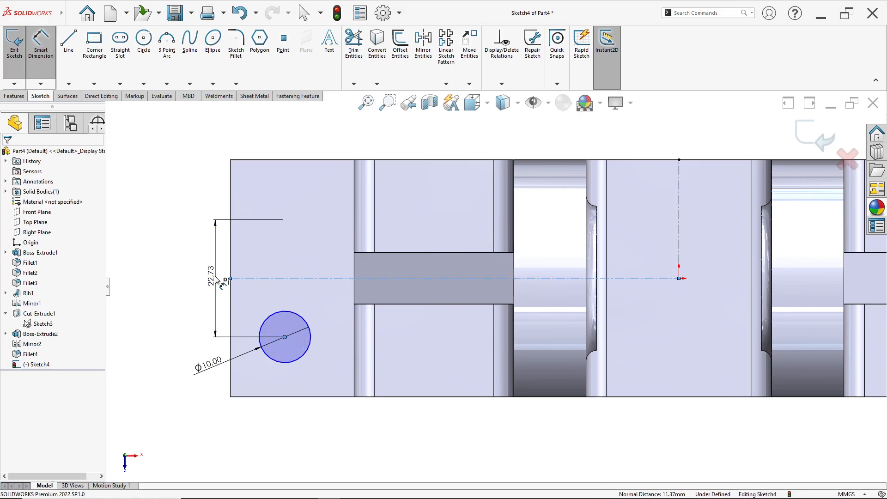
{"action": "key", "text": "alt+Tab"}
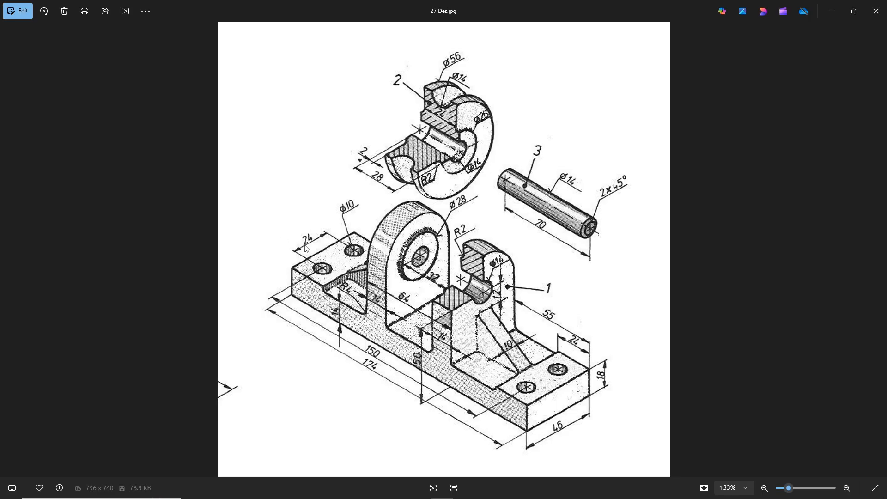
{"action": "key", "text": "alt+Tab"}
{"action": "type", "text": "24"}
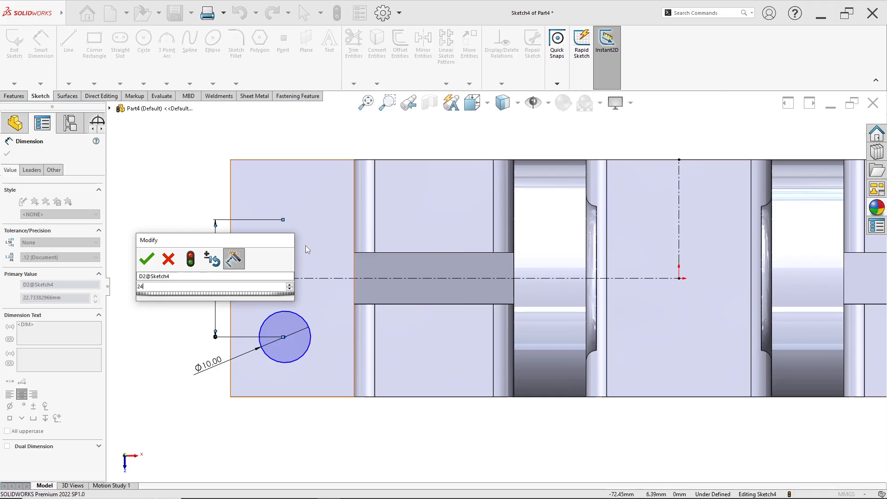
{"action": "key", "text": "Return"}
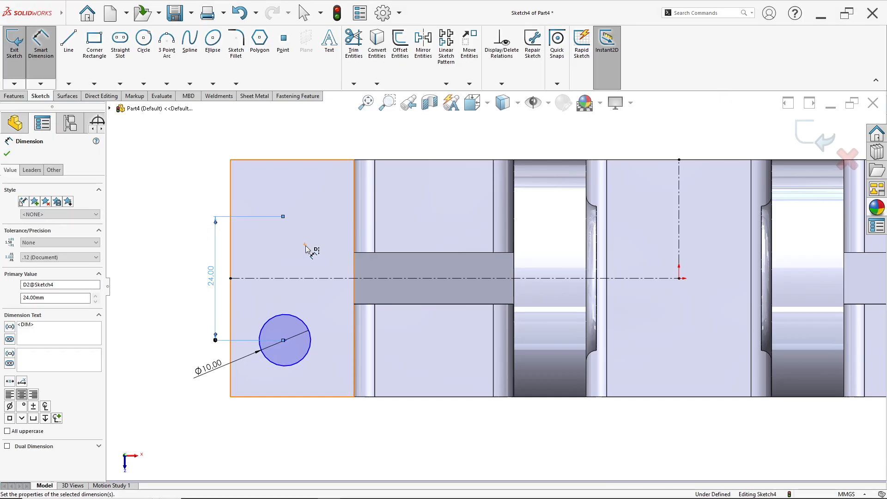
- Add a doubled distance of 150 mm between the circle's center and the vertical centerline
{"action": "left_click", "coordinate": [291, 342]}
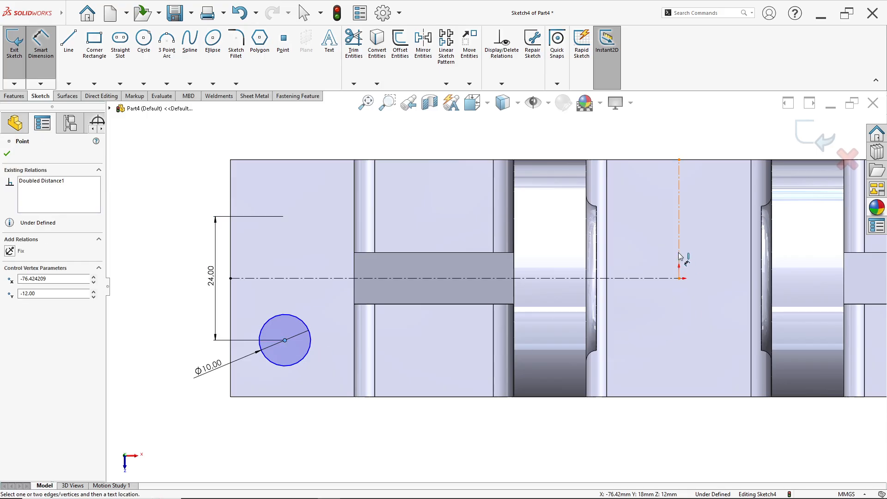
{"action": "left_click", "coordinate": [679, 278]}
{"action": "scroll", "coordinate": [670, 324], "scroll_direction": "up", "scroll_amount": 2}
{"action": "left_click", "coordinate": [657, 401]}
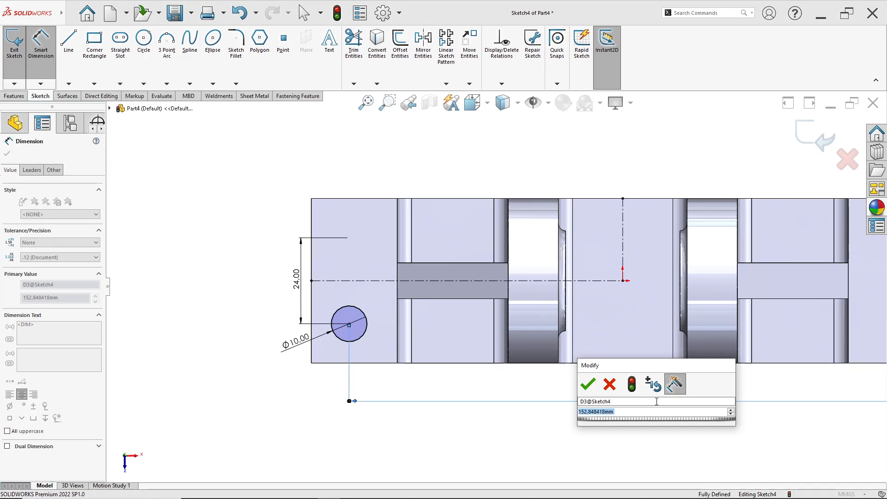
{"action": "key", "text": "alt+Tab"}
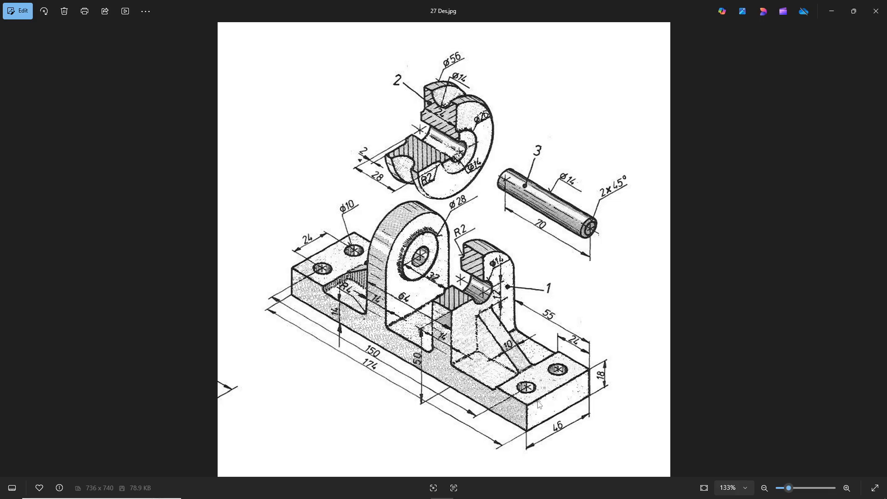
{"action": "key", "text": "alt+Tab"}
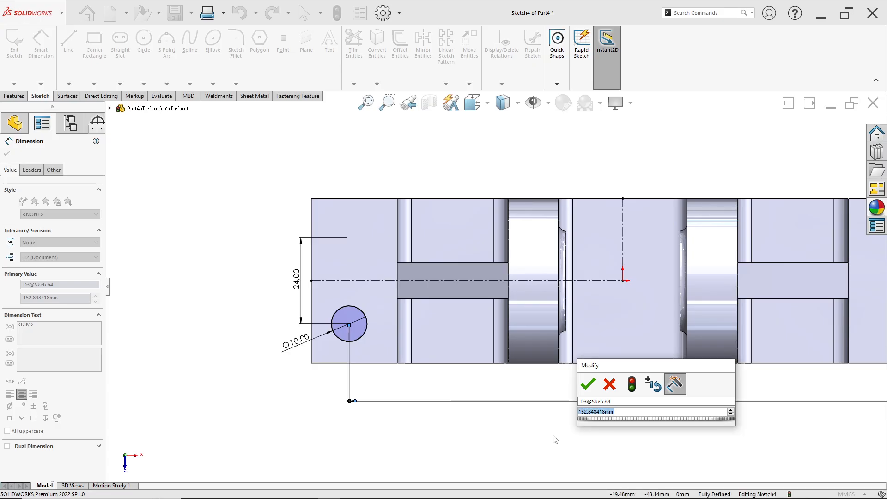
{"action": "type", "text": "150"}
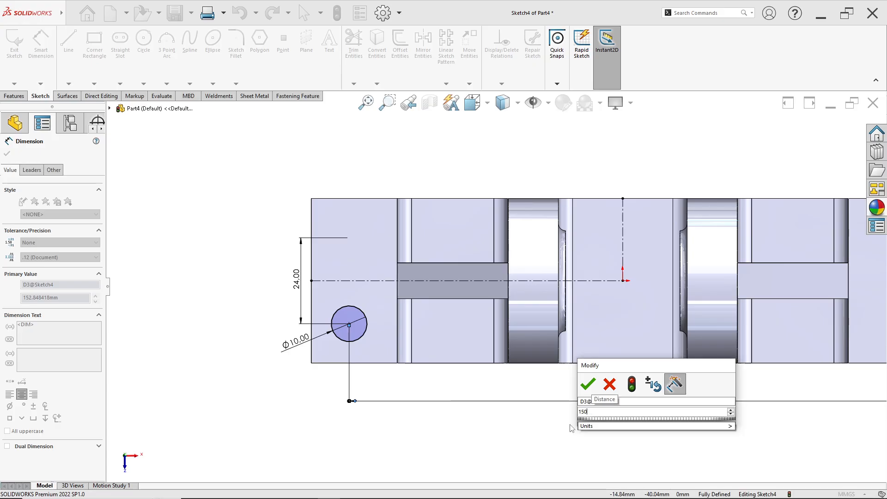
{"action": "key", "text": "Return"}
{"action": "key", "text": "f"}
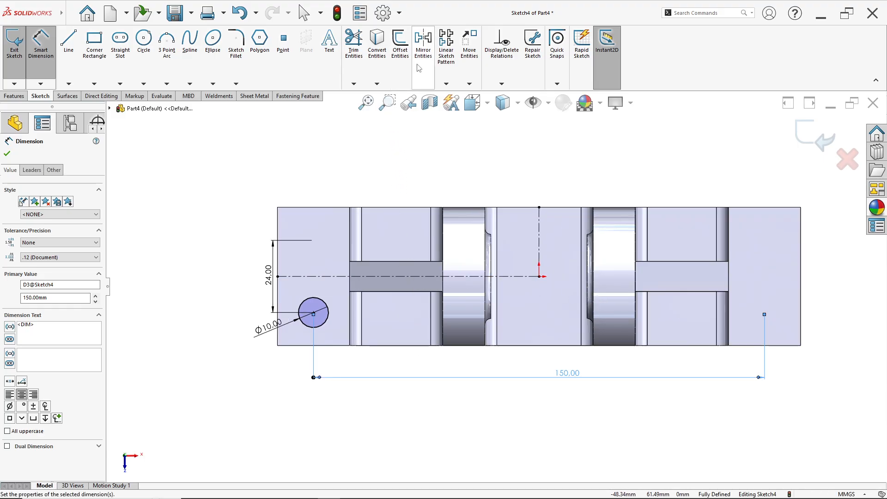
- Mirror the 10 mm circle about the horizontal centerline, keeping the original
{"action": "left_click", "coordinate": [423, 41]}
{"action": "scroll", "coordinate": [253, 300], "scroll_direction": "down", "scroll_amount": 3}
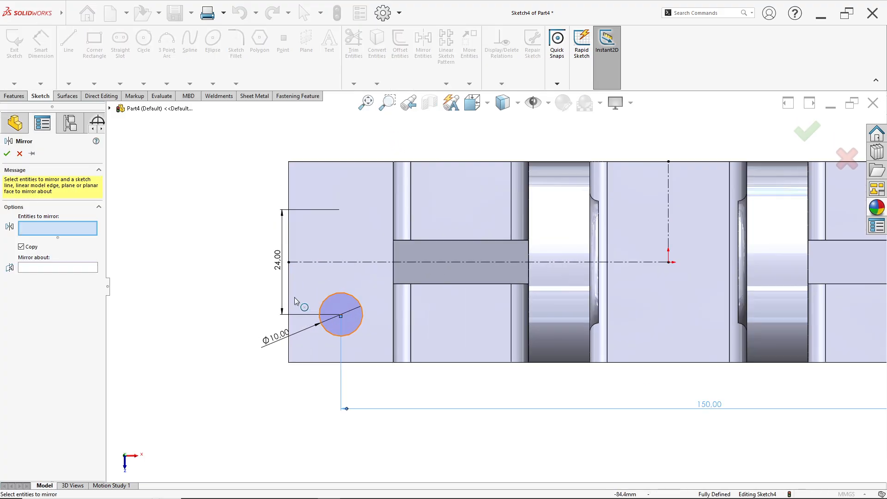
{"action": "left_click", "coordinate": [348, 301]}
{"action": "left_click", "coordinate": [77, 268]}
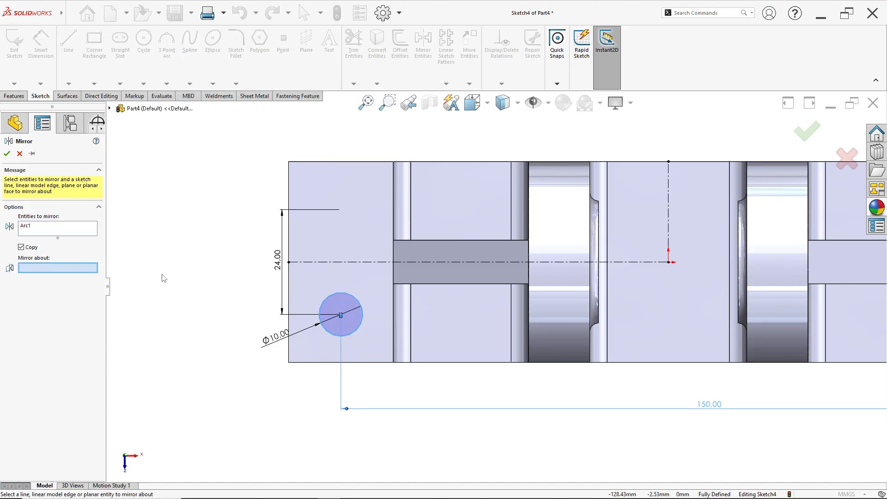
{"action": "left_click", "coordinate": [341, 262]}
{"action": "left_click", "coordinate": [7, 154]}
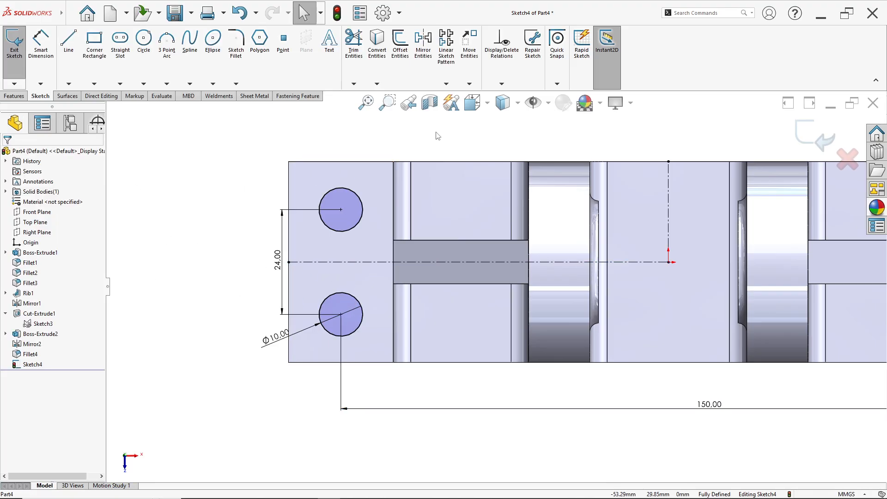
- Mirror both circles about the vertical centerline onto the right end pad
{"action": "left_click", "coordinate": [423, 41]}
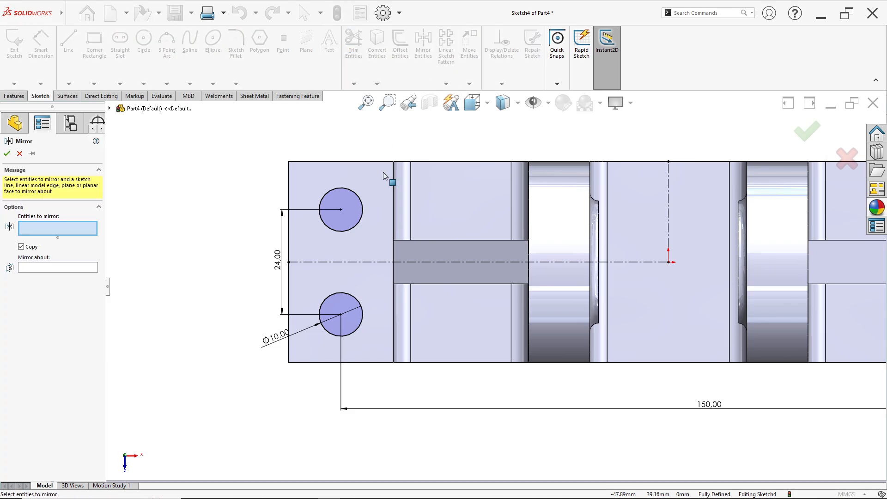
{"action": "left_click", "coordinate": [362, 208]}
{"action": "left_click", "coordinate": [359, 302]}
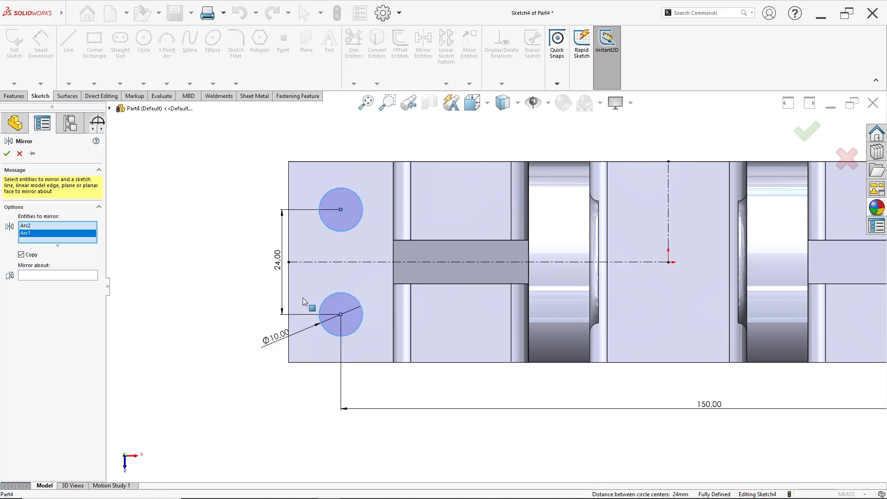
{"action": "left_click", "coordinate": [65, 277]}
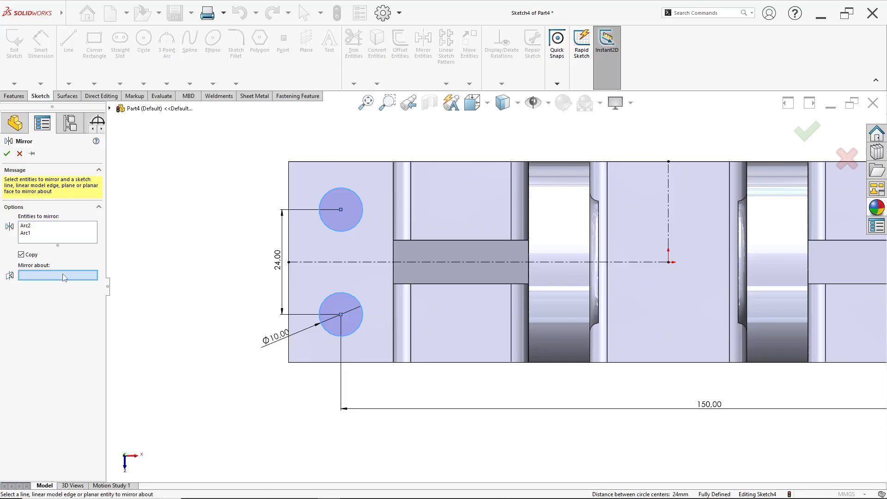
{"action": "left_click", "coordinate": [669, 222]}
{"action": "scroll", "coordinate": [710, 253], "scroll_direction": "up", "scroll_amount": 3}
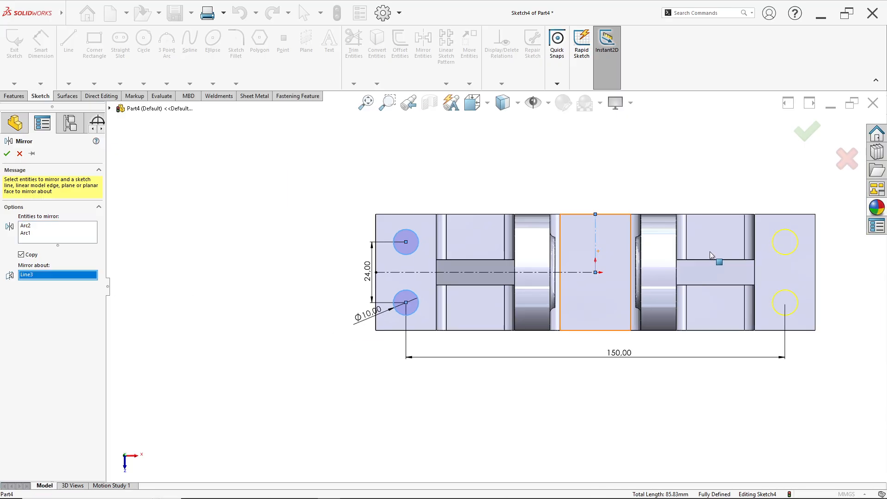
{"action": "left_click", "coordinate": [7, 154]}
- Extrude-cut the four 10 mm circles Through All to make the mounting holes in the end pads
{"action": "left_click", "coordinate": [24, 97]}
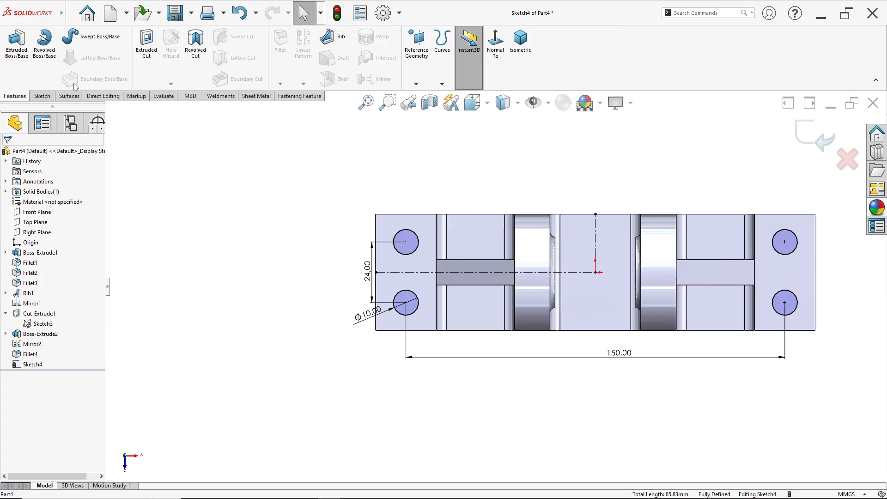
{"action": "left_click", "coordinate": [146, 42]}
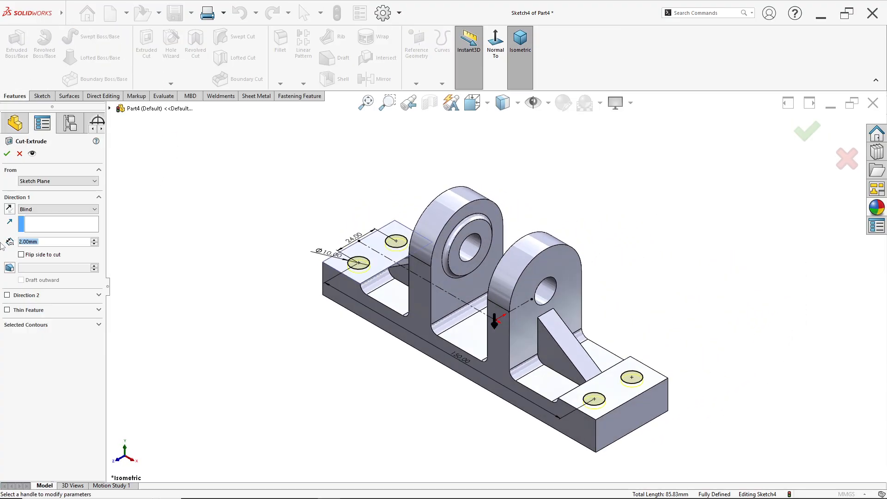
{"action": "left_click", "coordinate": [27, 212]}
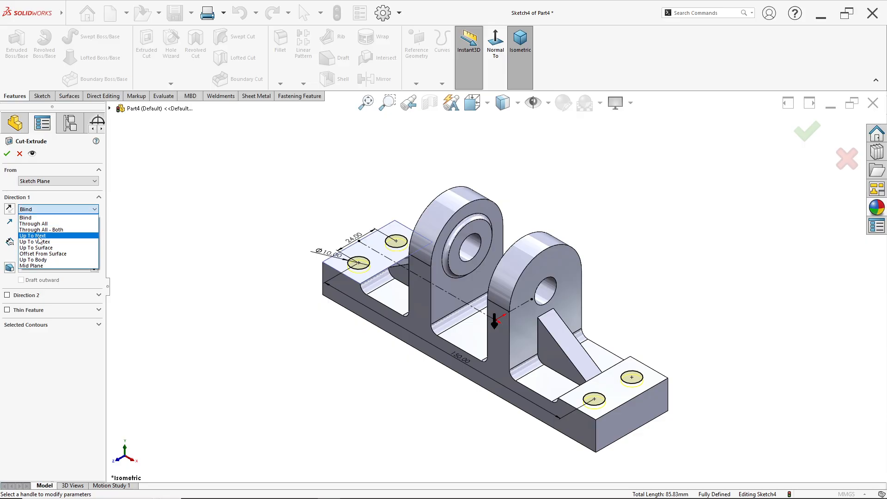
{"action": "left_click", "coordinate": [33, 224]}
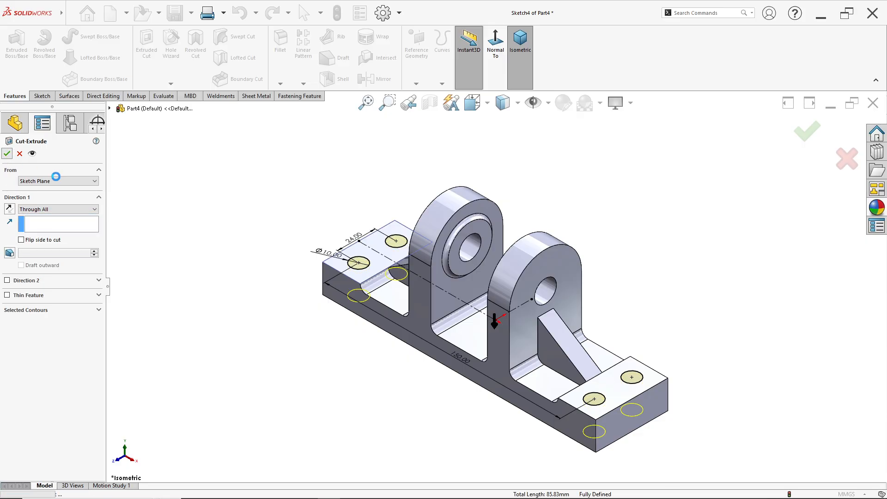
{"action": "left_click", "coordinate": [6, 153]}
{"action": "middle_click_drag", "start_coordinate": [370, 360], "coordinate": [373, 202]}
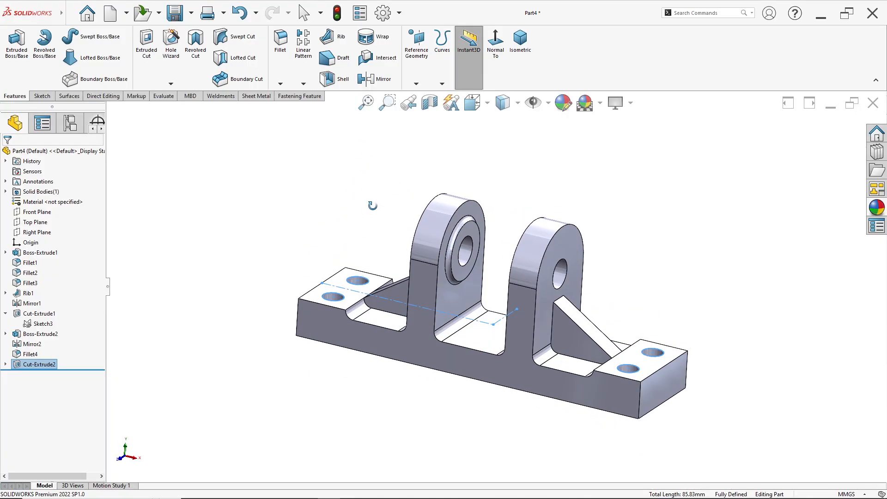
{"action": "key", "text": "space"}
{"action": "left_click", "coordinate": [421, 311]}
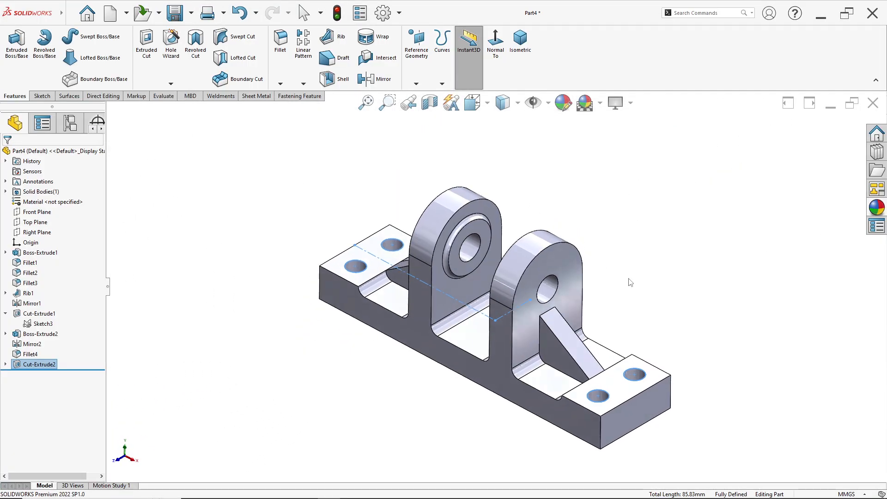
{"action": "left_click", "coordinate": [641, 274]}
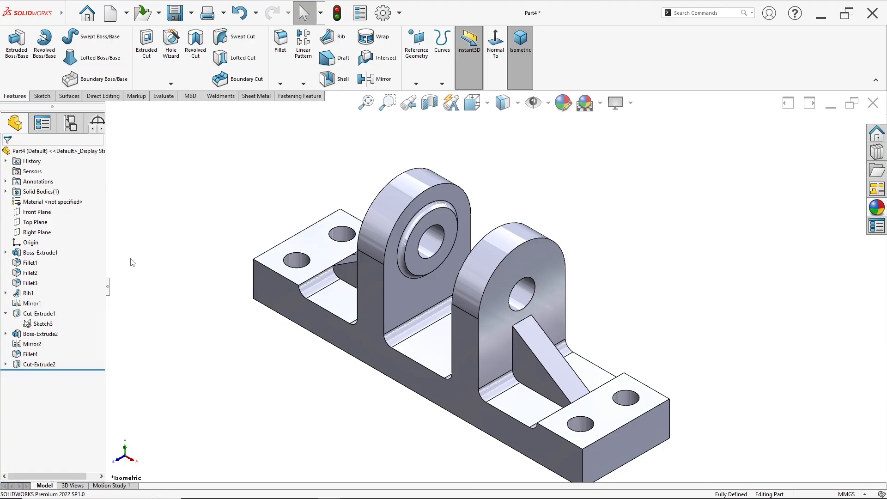
- Select all features of the bracket and apply a green color appearance, RGB 0, 255, 0
{"action": "scroll", "coordinate": [693, 304], "scroll_direction": "up", "scroll_amount": 3}
{"action": "left_click_drag", "start_coordinate": [81, 248], "coordinate": [7, 368]}
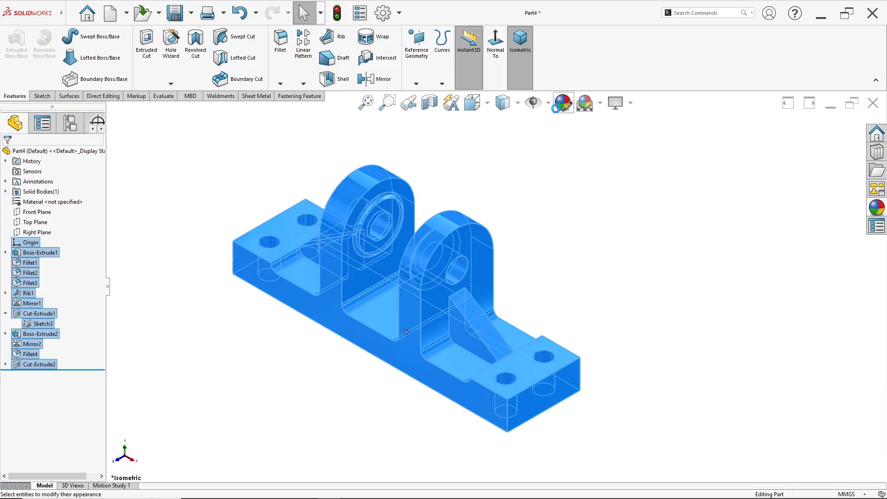
{"action": "left_click", "coordinate": [560, 106]}
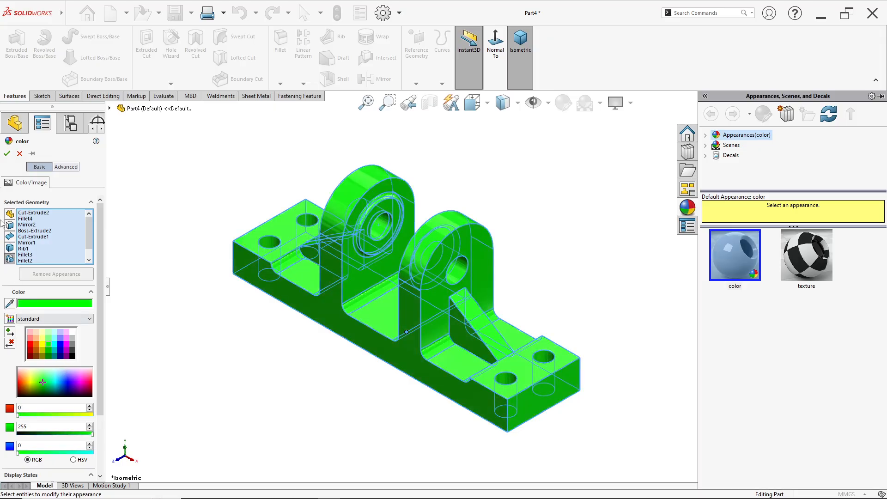
{"action": "left_click", "coordinate": [7, 153]}
{"action": "left_click", "coordinate": [559, 259]}
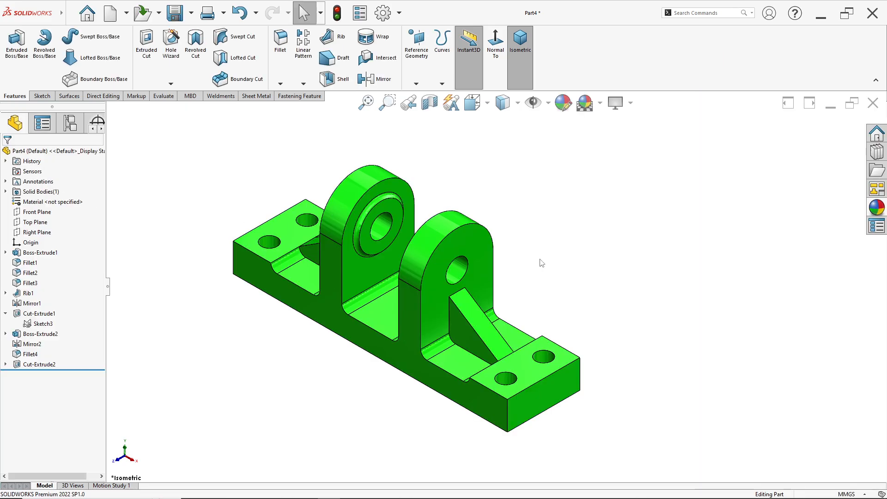
{"action": "scroll", "coordinate": [521, 290], "scroll_direction": "down", "scroll_amount": 5}
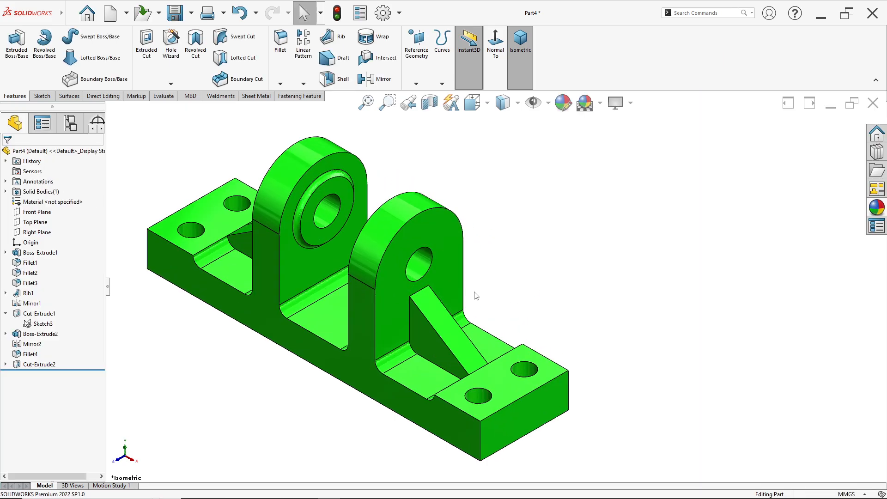
- Compare the bracket model with part 1 in the reference drawing 27 Des.jpg, switching between the image viewer and SOLIDWORKS
{"action": "key", "text": "alt+Tab"}
{"action": "key", "text": "alt+Tab"}
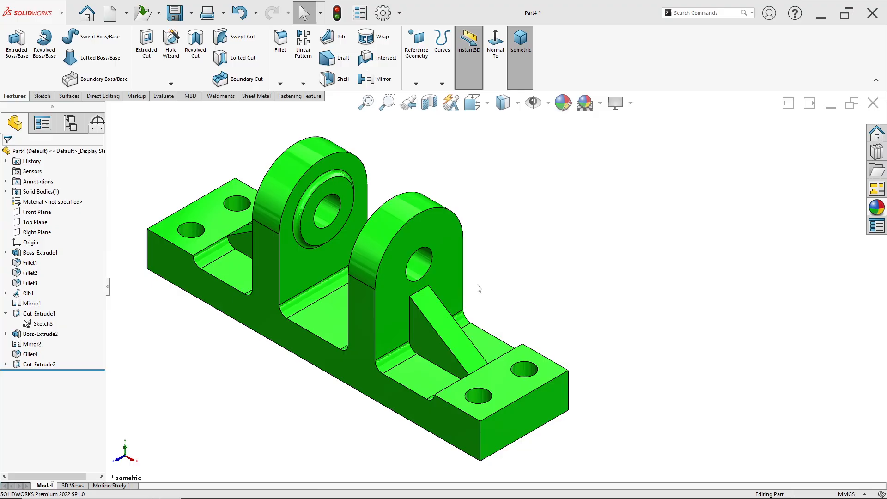
{"action": "scroll", "coordinate": [499, 300], "scroll_direction": "up", "scroll_amount": 1}
{"action": "scroll", "coordinate": [476, 230], "scroll_direction": "down", "scroll_amount": 1}
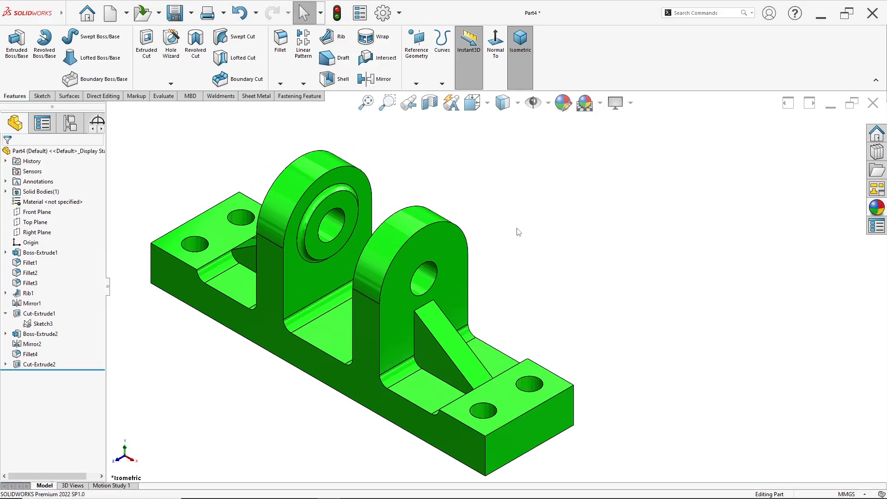
{"action": "key", "text": "alt+Tab"}
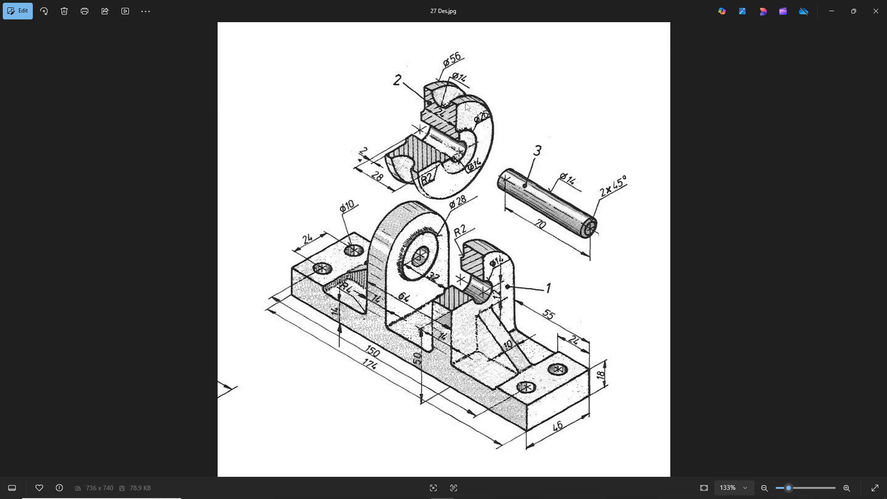
{"action": "key", "text": "alt+Tab"}
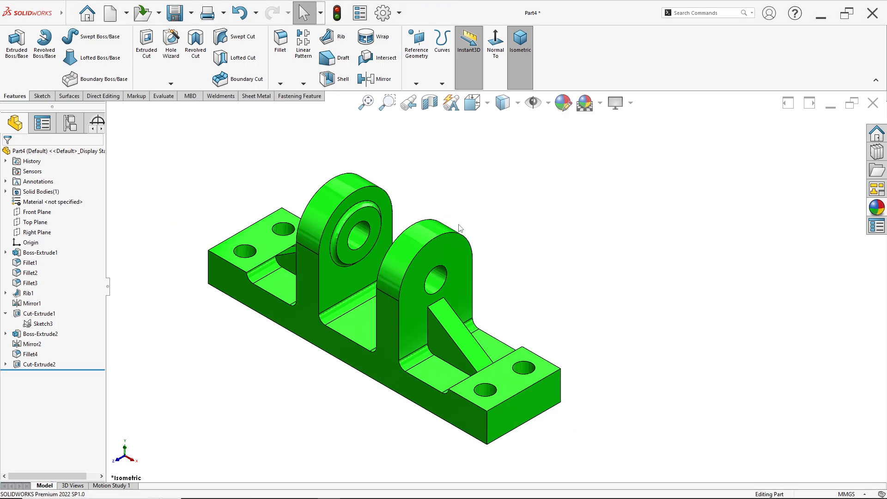
{"action": "key", "text": "alt+Tab"}
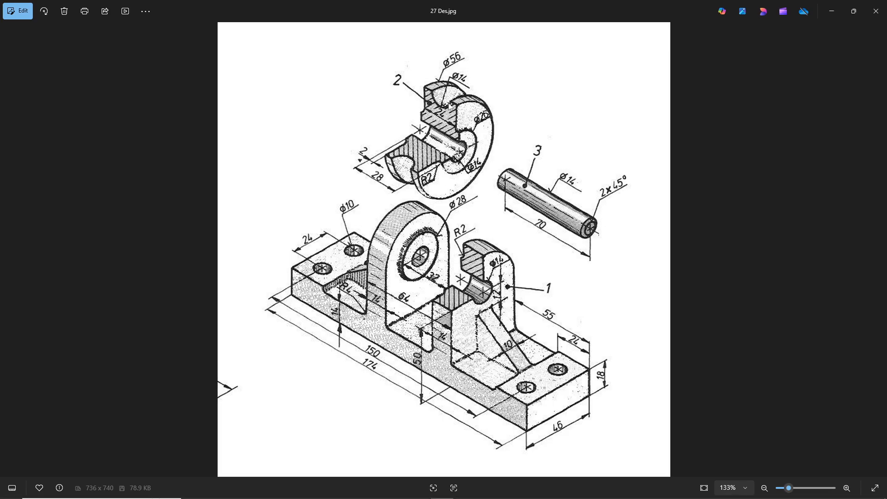
{"action": "key", "text": "alt+Tab"}
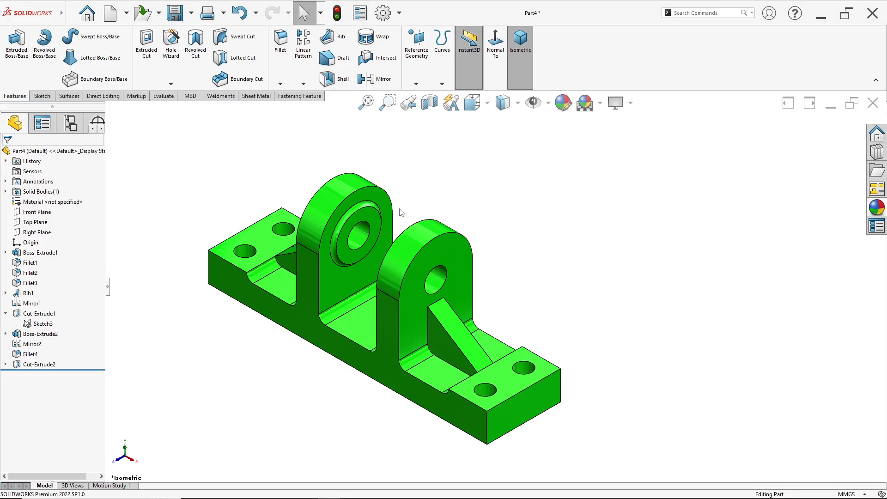
- Save the part under the existing file name P1 27 Des in the Downloads folder
{"action": "left_click", "coordinate": [192, 13]}
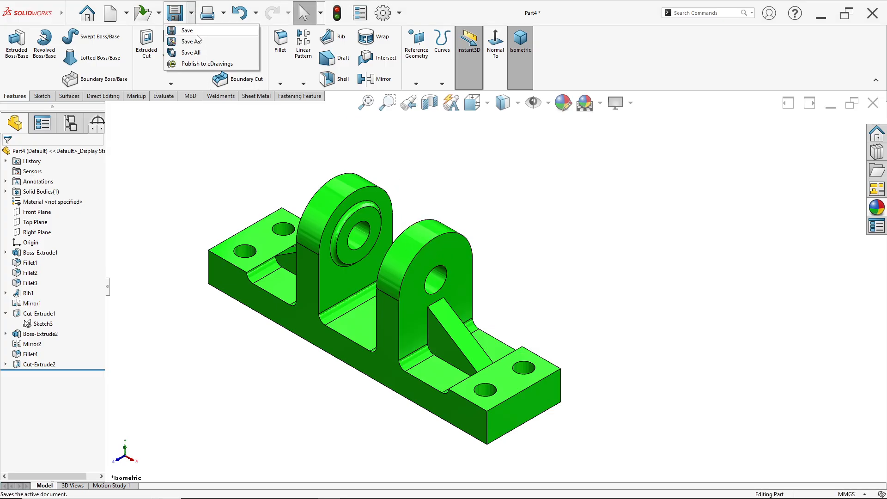
{"action": "left_click", "coordinate": [196, 38]}
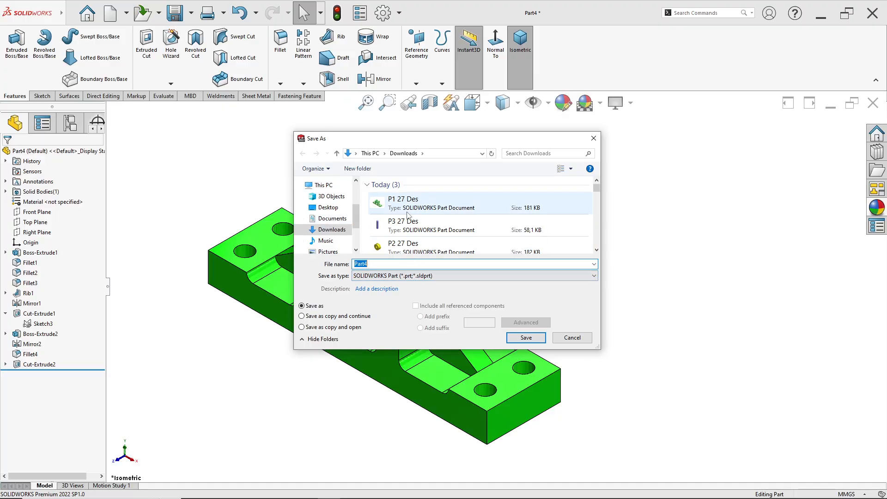
{"action": "left_click", "coordinate": [389, 204]}
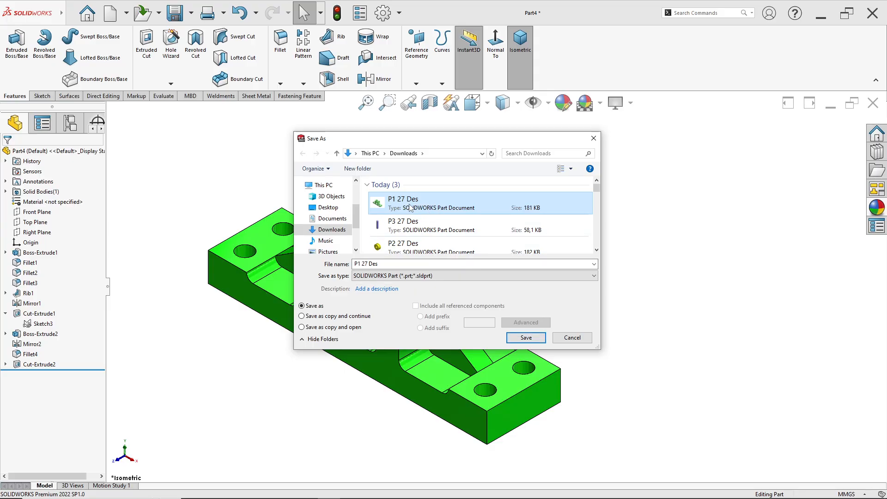
- Save the green bracket part in Downloads under the file name Part 1 EXC DES
{"action": "left_click", "coordinate": [595, 140]}
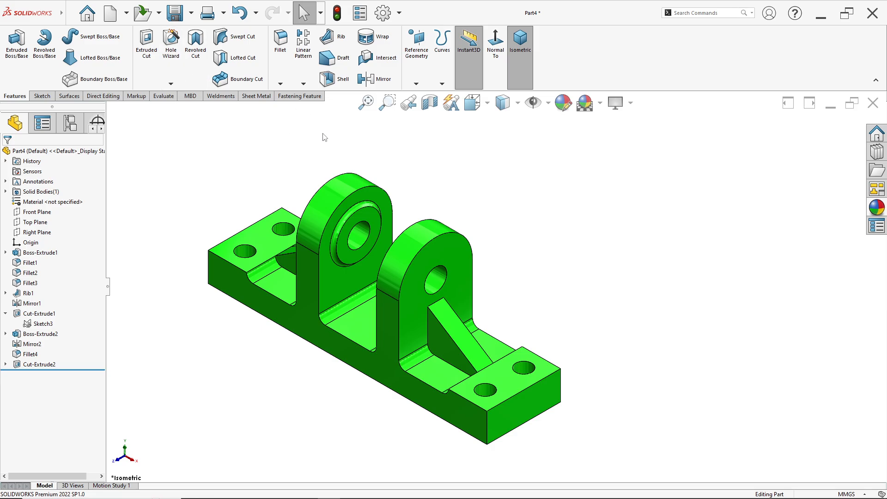
{"action": "left_click", "coordinate": [191, 13]}
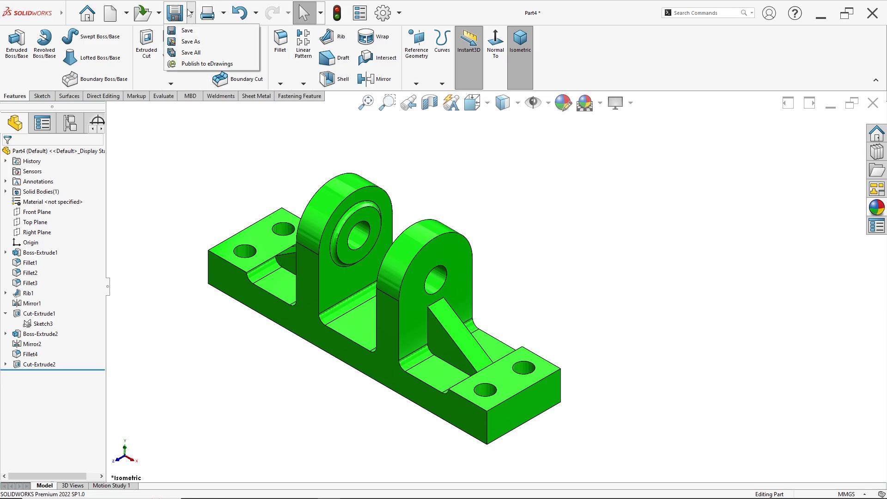
{"action": "left_click", "coordinate": [191, 41]}
{"action": "type", "text": "P"}
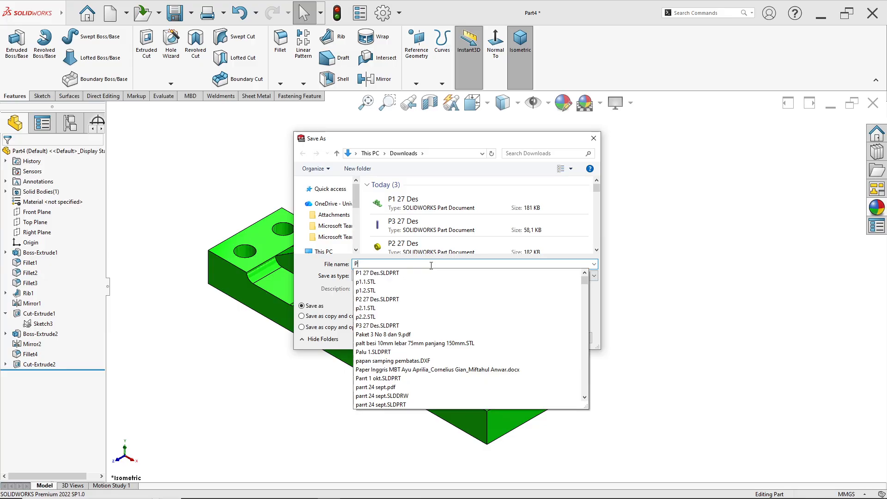
{"action": "type", "text": "art 1 "}
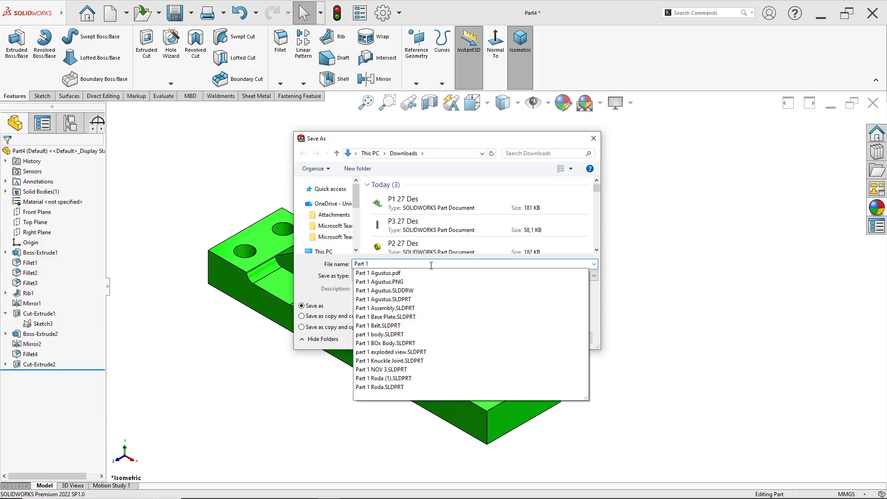
{"action": "type", "text": "EXC DES"}
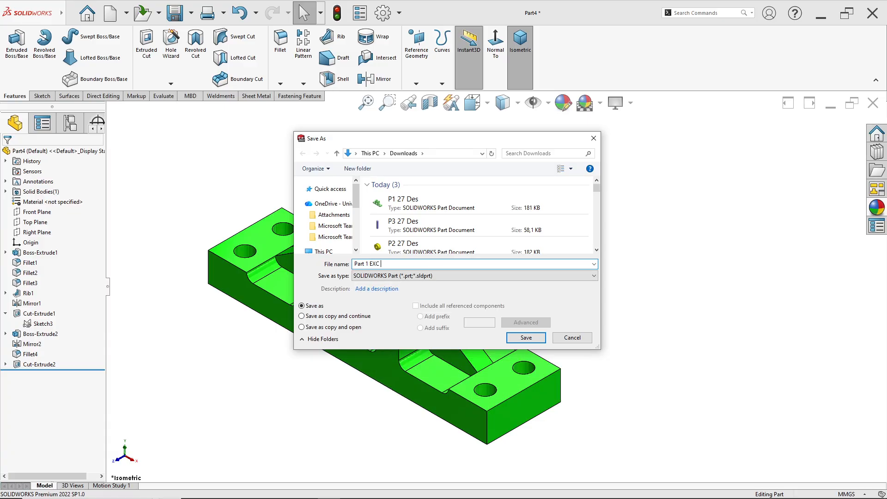
{"action": "left_click", "coordinate": [527, 337]}
{"action": "middle_click_drag", "start_coordinate": [449, 228], "coordinate": [471, 200]}
{"action": "key", "text": "space"}
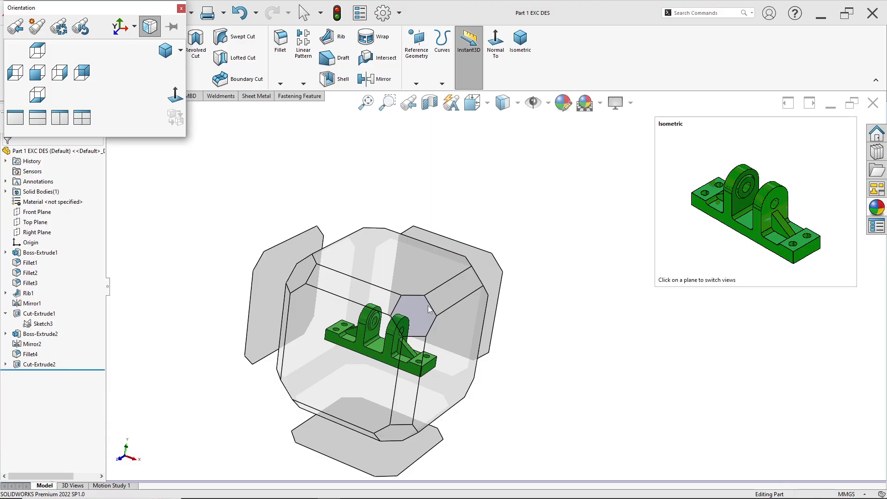
{"action": "left_click", "coordinate": [428, 306]}
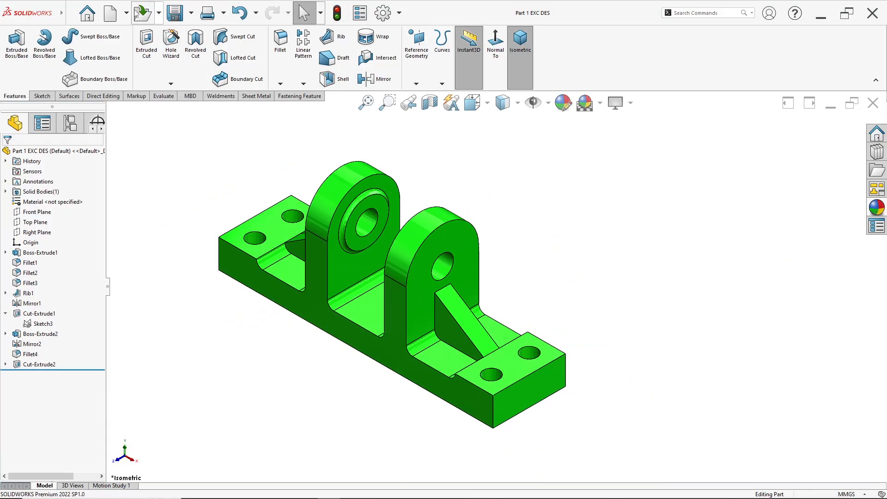
- Create a new part document and apply a plain white scene background
{"action": "left_click", "coordinate": [126, 16]}
{"action": "left_click", "coordinate": [121, 29]}
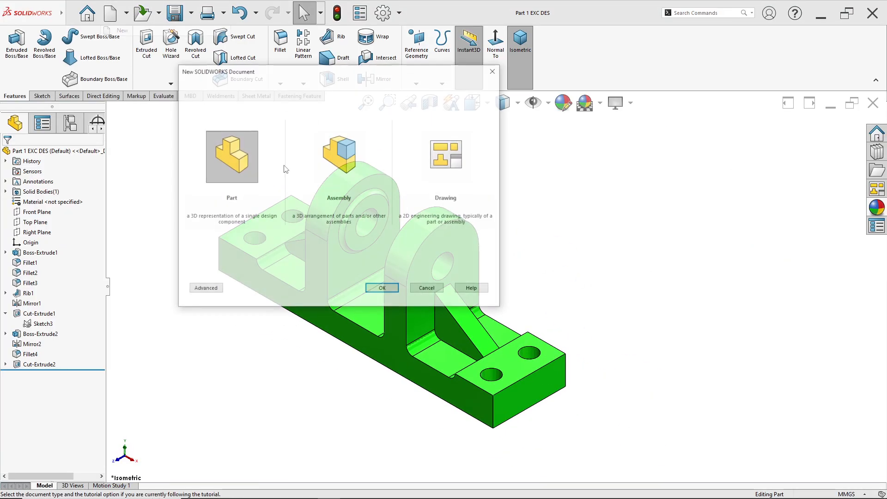
{"action": "left_click", "coordinate": [382, 289]}
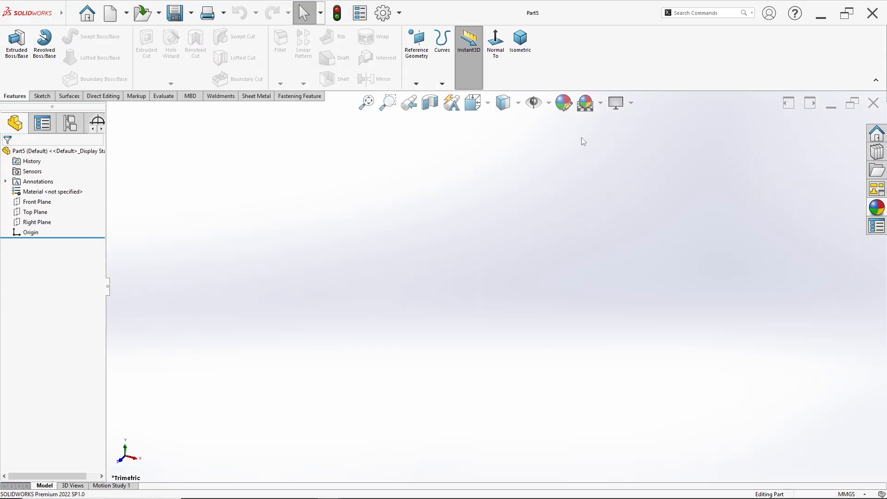
{"action": "left_click", "coordinate": [601, 103]}
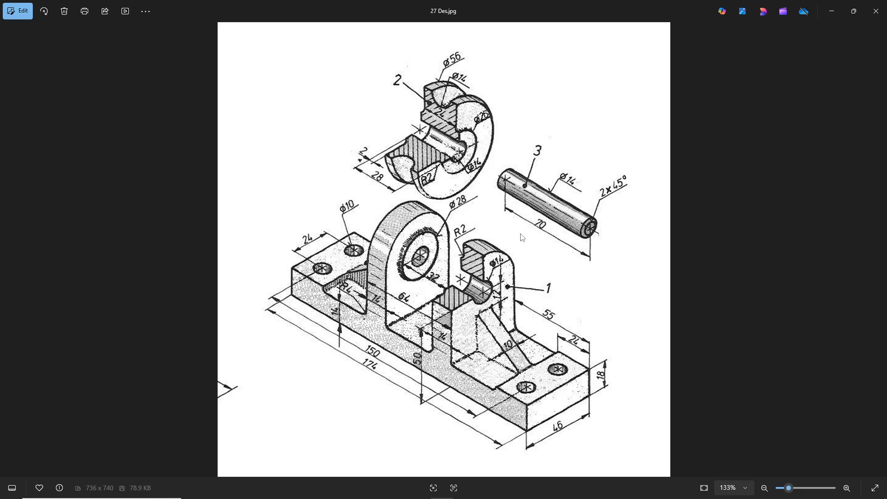
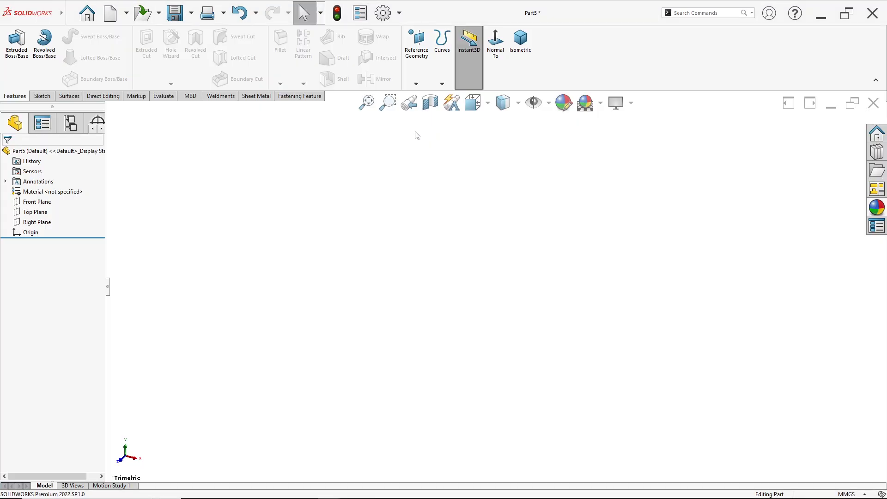
- Start a sketch on the Right Plane and draw a vertical centerline about 68 mm and a horizontal centerline about 63 mm long, meeting at the origin
{"action": "right_click", "coordinate": [48, 224]}
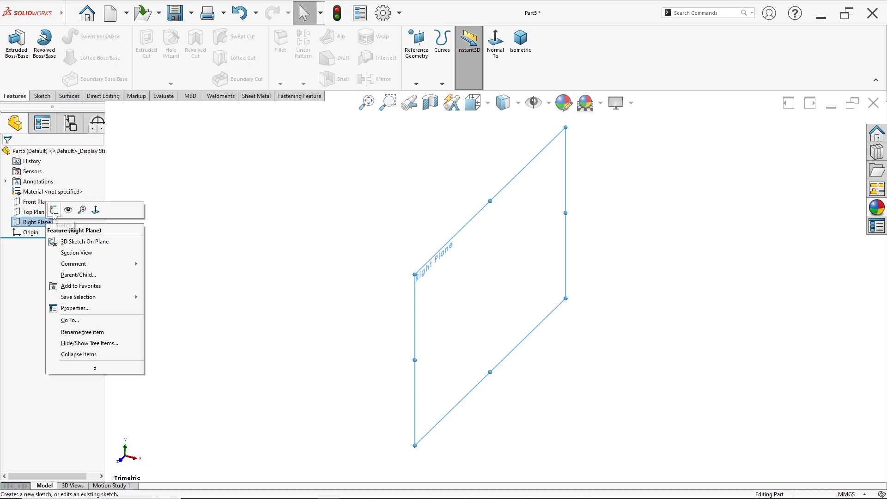
{"action": "left_click", "coordinate": [54, 210]}
{"action": "left_click", "coordinate": [69, 84]}
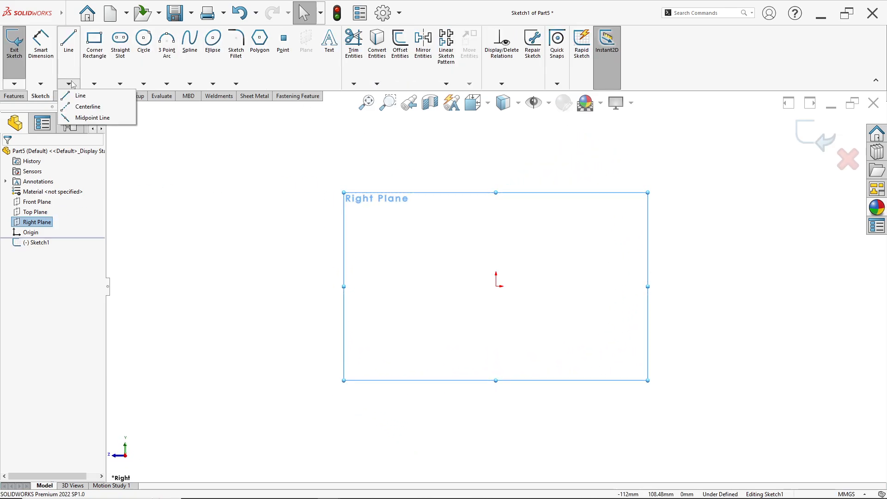
{"action": "left_click", "coordinate": [87, 107]}
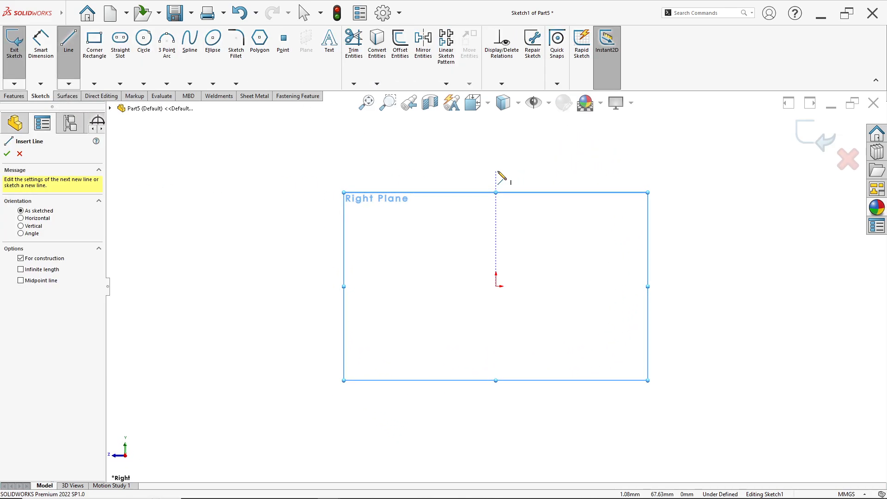
{"action": "left_click", "coordinate": [496, 171]}
{"action": "left_click", "coordinate": [496, 286]}
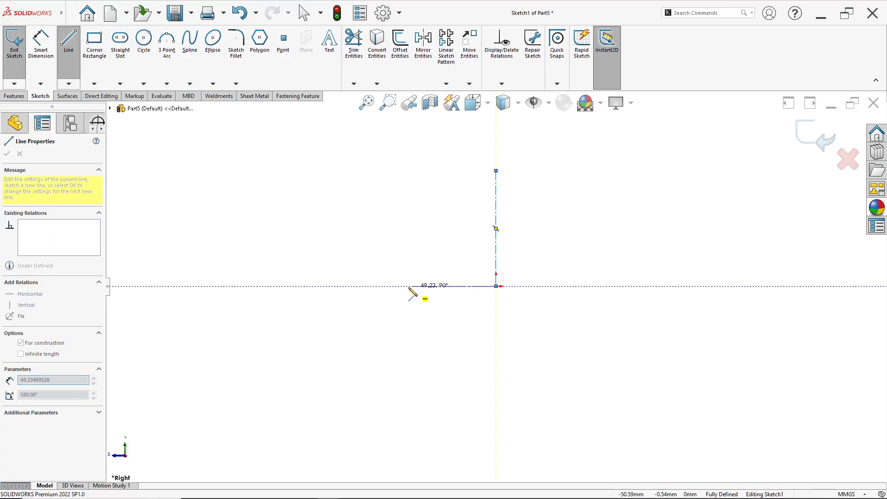
{"action": "left_click", "coordinate": [388, 286]}
{"action": "key", "text": "Escape"}
{"action": "scroll", "coordinate": [514, 214], "scroll_direction": "down", "scroll_amount": 2}
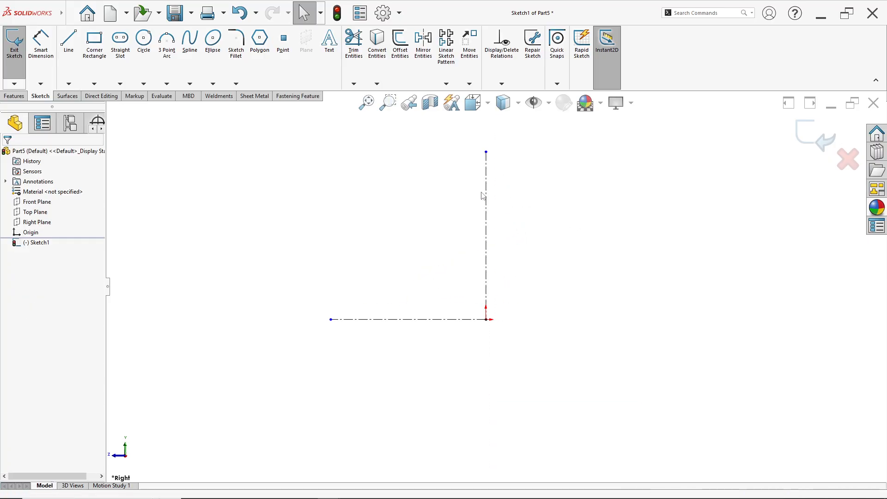
- Add a 56 mm doubled diameter dimension between the vertical centerline's upper endpoint and the horizontal centerline, following the reference drawing
{"action": "key", "text": "alt+Tab"}
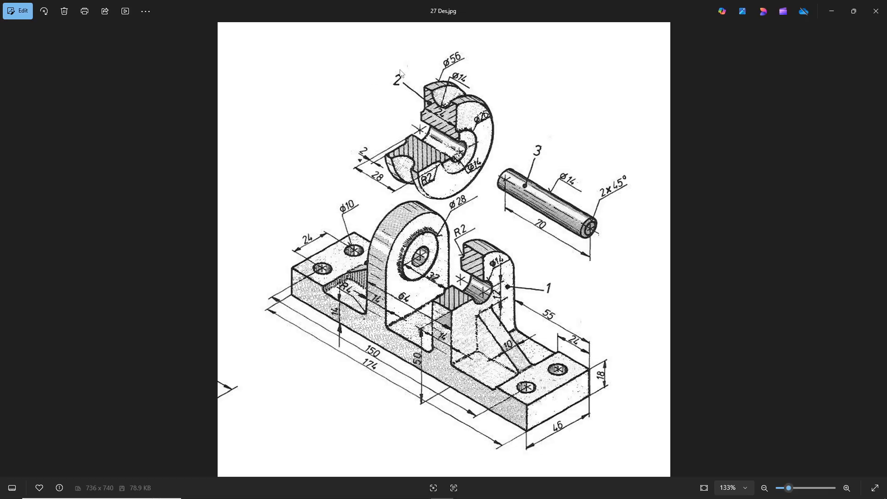
{"action": "key", "text": "alt+Tab"}
{"action": "left_click", "coordinate": [41, 44]}
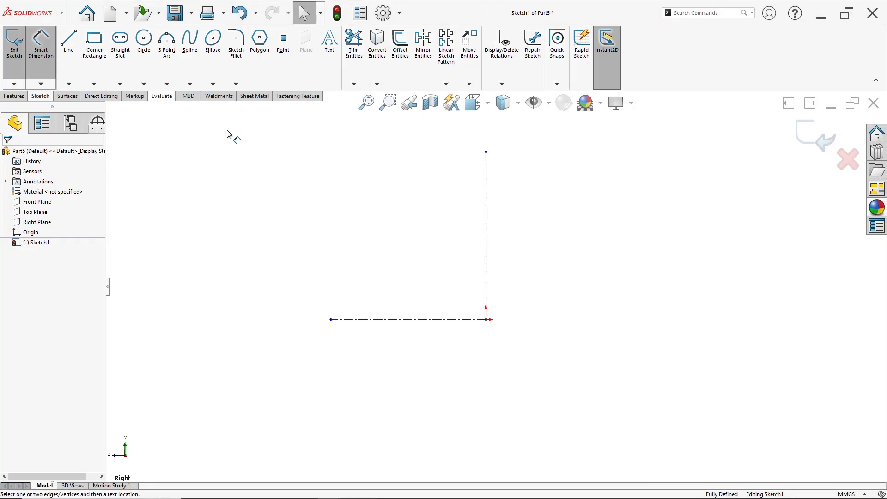
{"action": "left_click", "coordinate": [486, 153]}
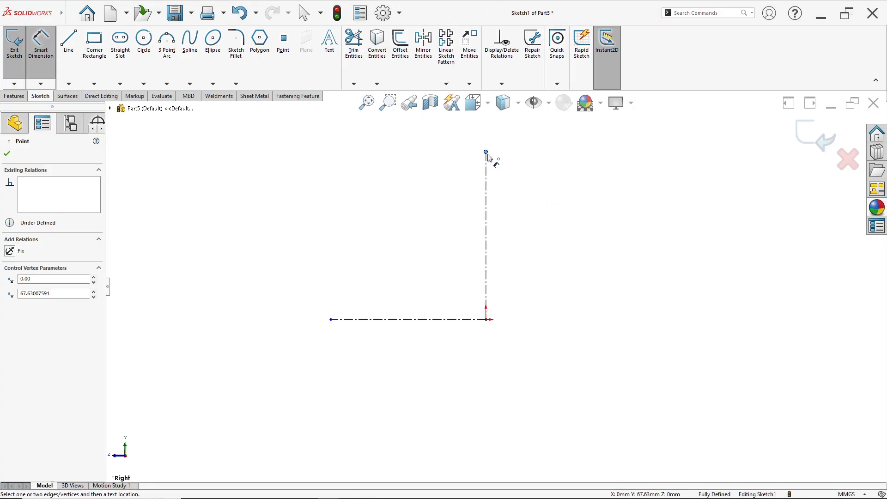
{"action": "left_click", "coordinate": [476, 320]}
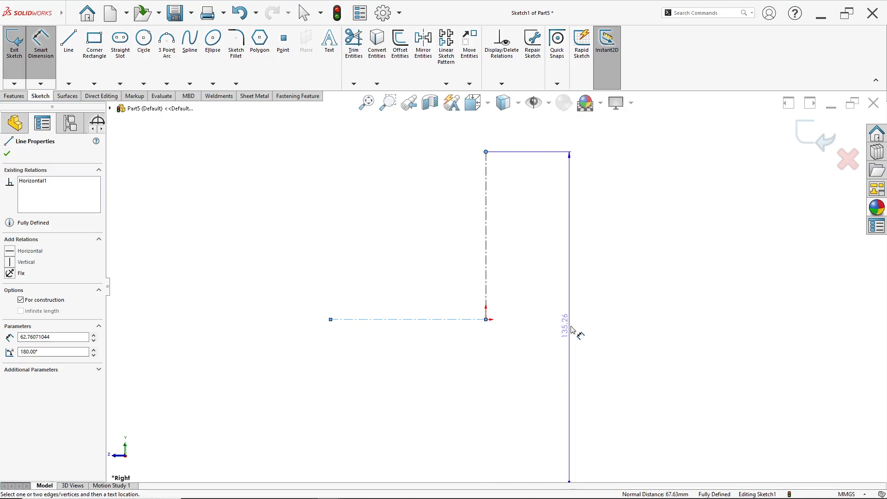
{"action": "left_click", "coordinate": [571, 329]}
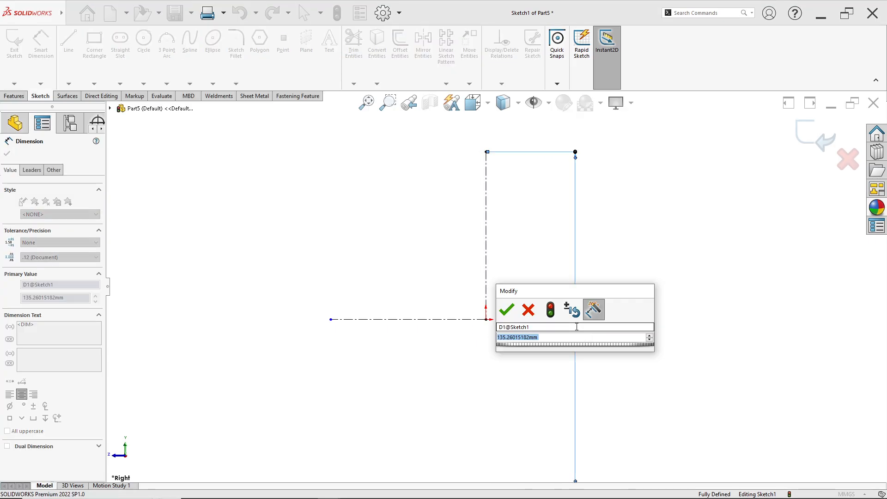
{"action": "type", "text": "56"}
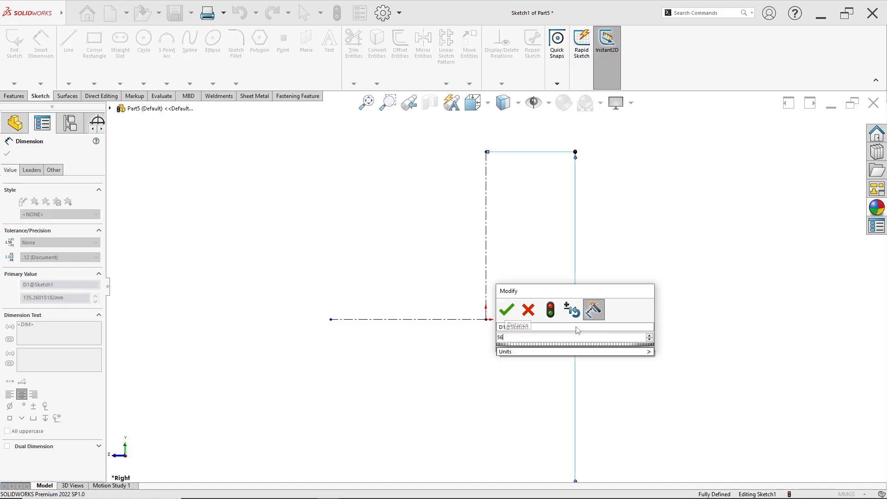
{"action": "key", "text": "Return"}
{"action": "scroll", "coordinate": [499, 148], "scroll_direction": "down", "scroll_amount": 2}
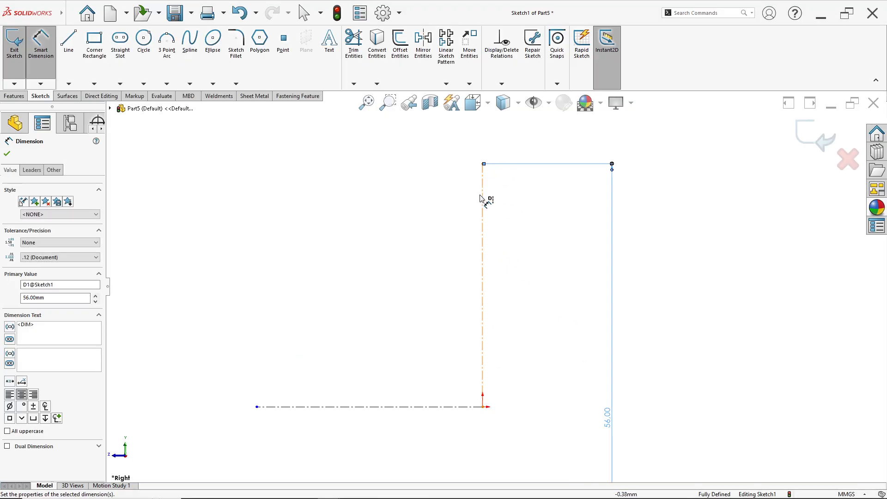
- Draw a circle centred on the vertical centerline's upper endpoint and set its diameter to 14 mm
{"action": "left_click", "coordinate": [143, 41]}
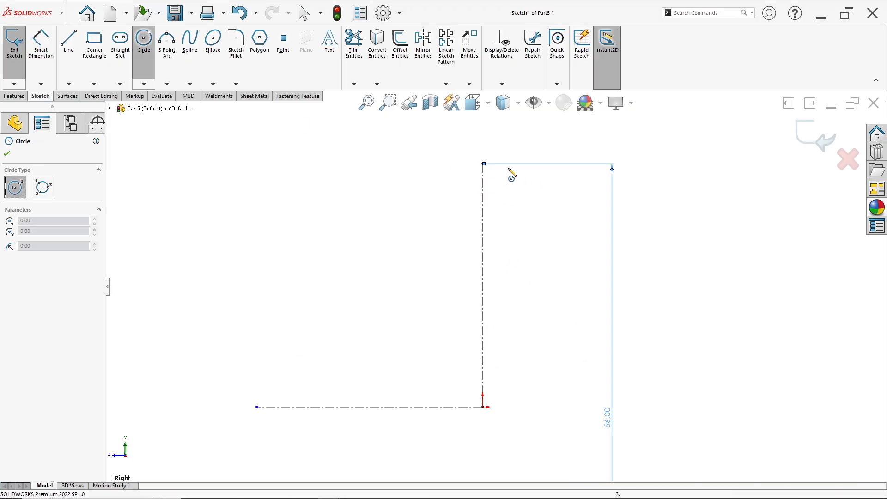
{"action": "left_click", "coordinate": [483, 164]}
{"action": "left_click", "coordinate": [515, 205]}
{"action": "key", "text": "alt+Tab"}
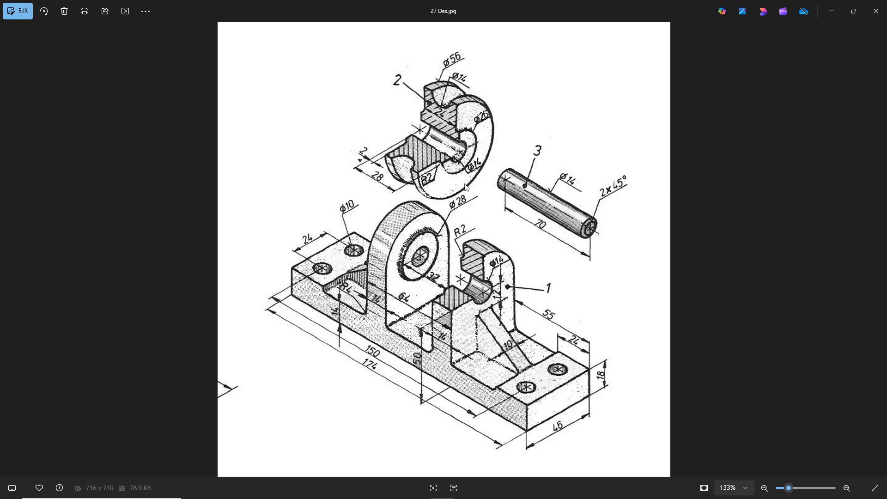
{"action": "key", "text": "alt+Tab"}
{"action": "left_click", "coordinate": [41, 46]}
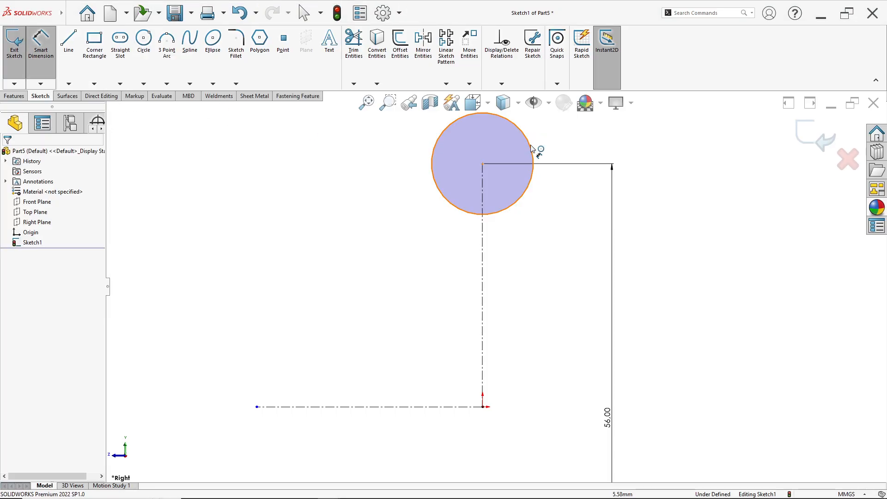
{"action": "left_click", "coordinate": [532, 150]}
{"action": "left_click", "coordinate": [560, 186]}
{"action": "type", "text": "14"}
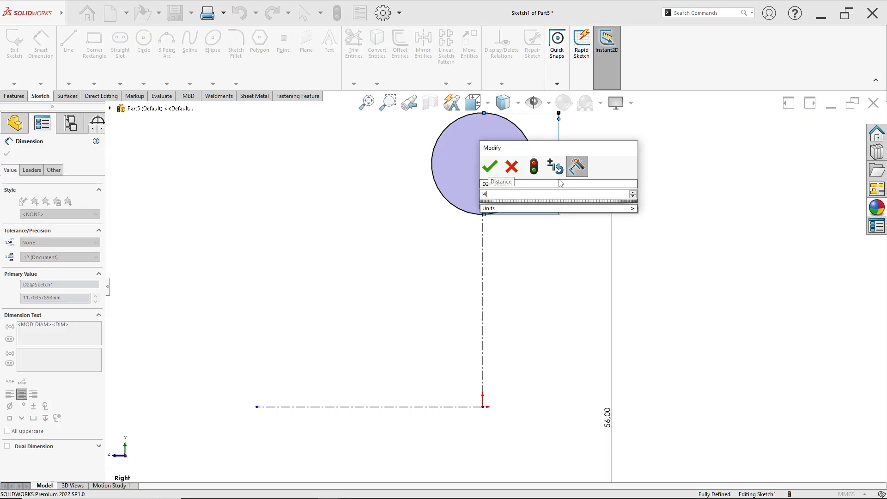
{"action": "key", "text": "Return"}
{"action": "scroll", "coordinate": [511, 209], "scroll_direction": "up", "scroll_amount": 2}
{"action": "scroll", "coordinate": [488, 235], "scroll_direction": "down", "scroll_amount": 1}
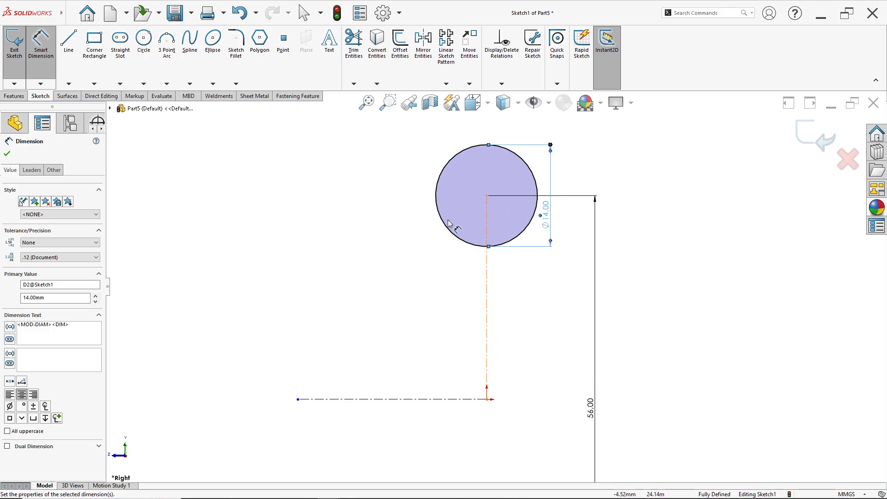
- Draw a stepped line profile from the circle's left quadrant down and outward, ending horizontally on the vertical centerline above the origin
{"action": "left_click", "coordinate": [67, 64]}
{"action": "key", "text": "alt+Tab"}
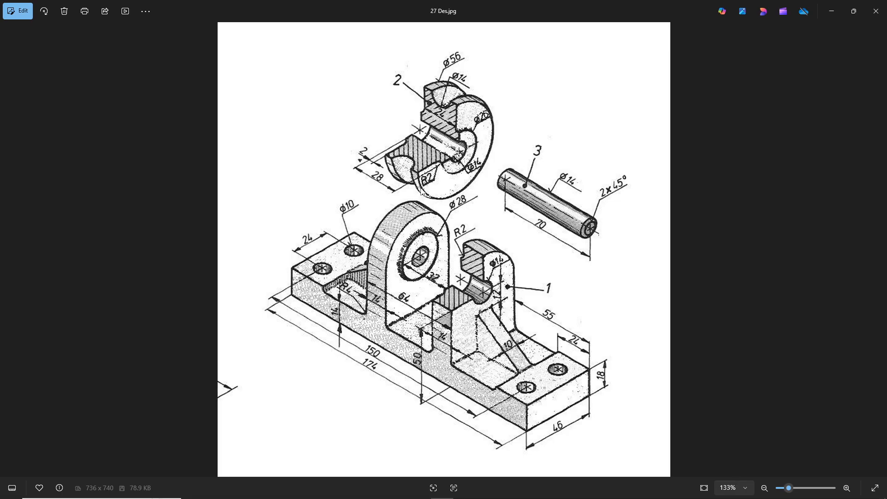
{"action": "key", "text": "alt+Tab"}
{"action": "left_click", "coordinate": [435, 195]}
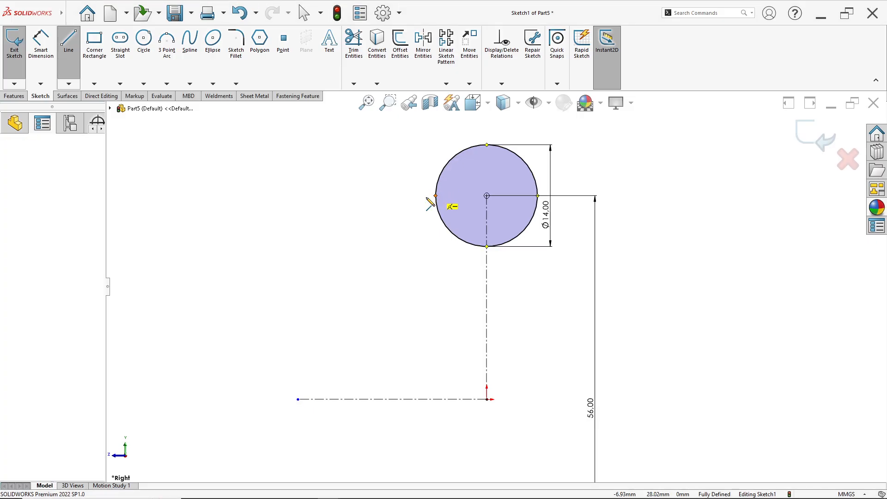
{"action": "left_click", "coordinate": [410, 196]}
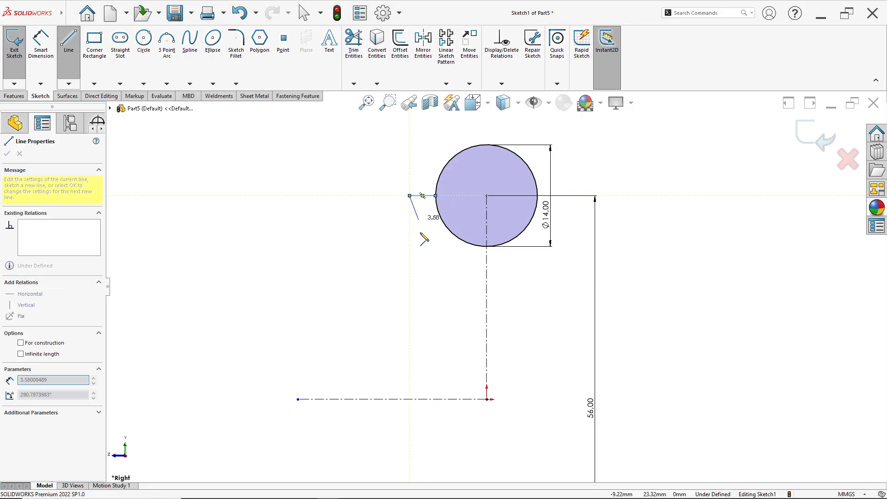
{"action": "left_click", "coordinate": [410, 294]}
{"action": "left_click", "coordinate": [386, 295]}
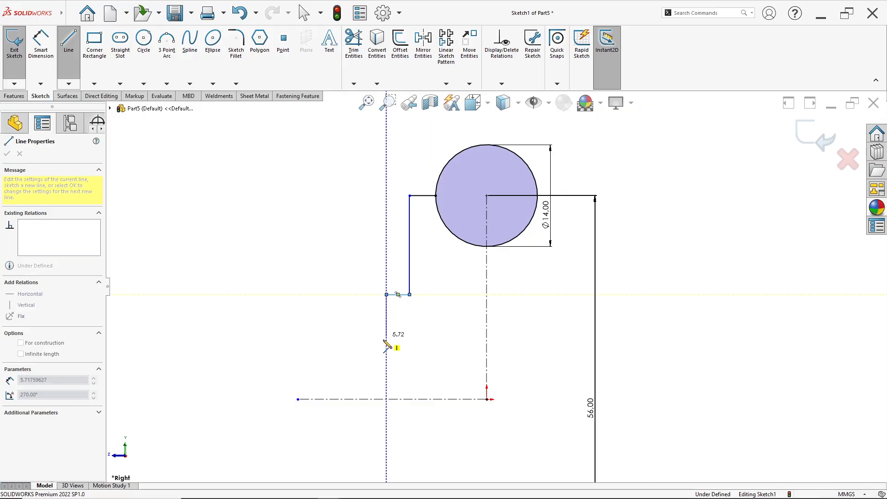
{"action": "left_click", "coordinate": [386, 366]}
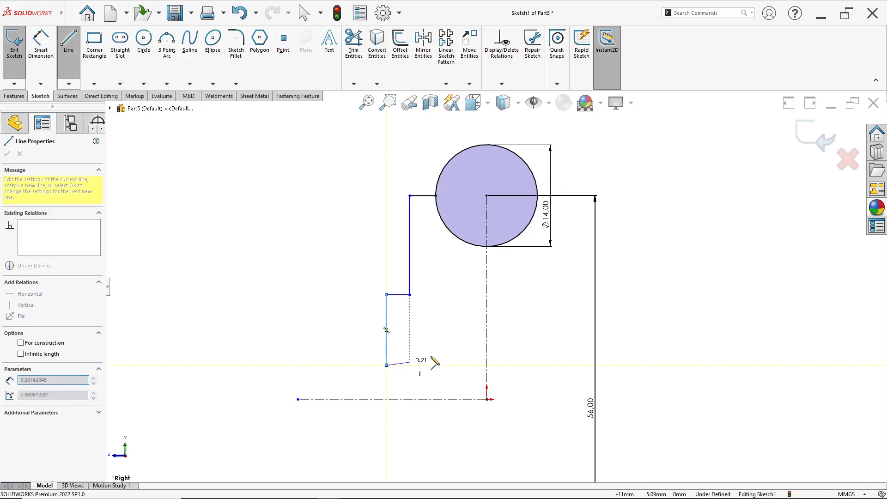
{"action": "left_click", "coordinate": [487, 365]}
{"action": "key", "text": "Escape"}
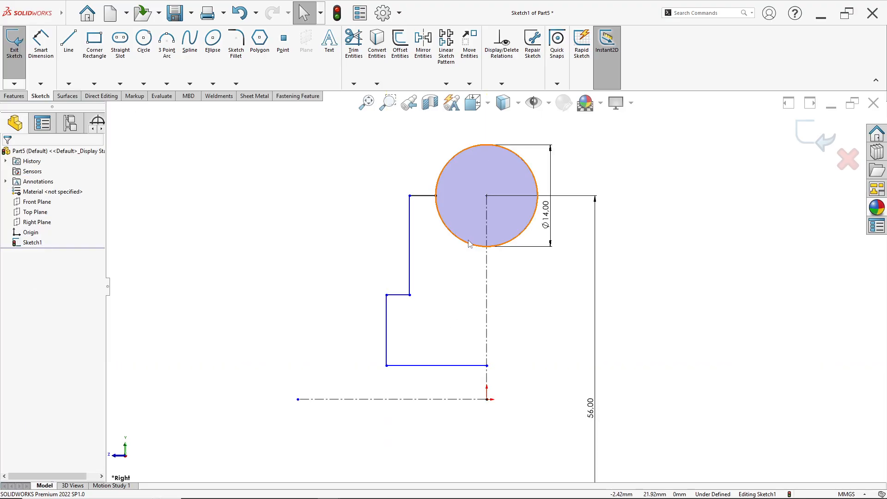
- Add a 24 mm doubled width dimension between the upper vertical profile line and the vertical centerline, following the reference drawing
{"action": "left_click", "coordinate": [41, 44]}
{"action": "key", "text": "alt+Tab"}
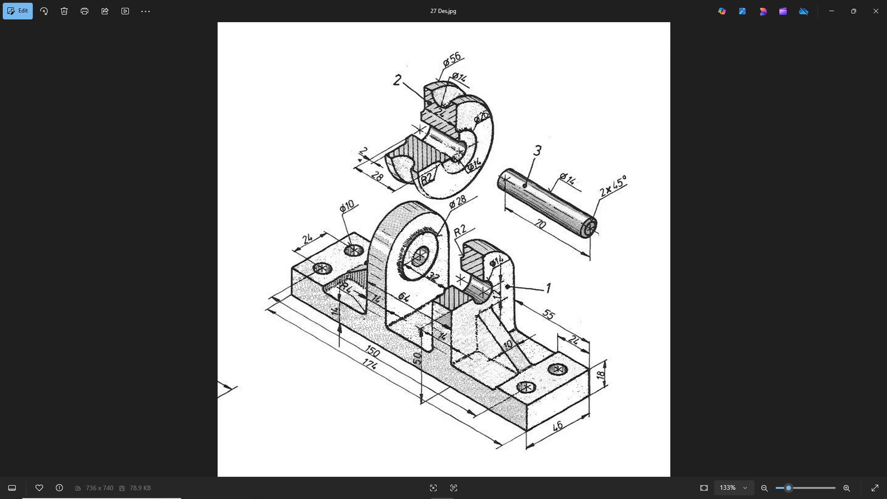
{"action": "key", "text": "alt+Tab"}
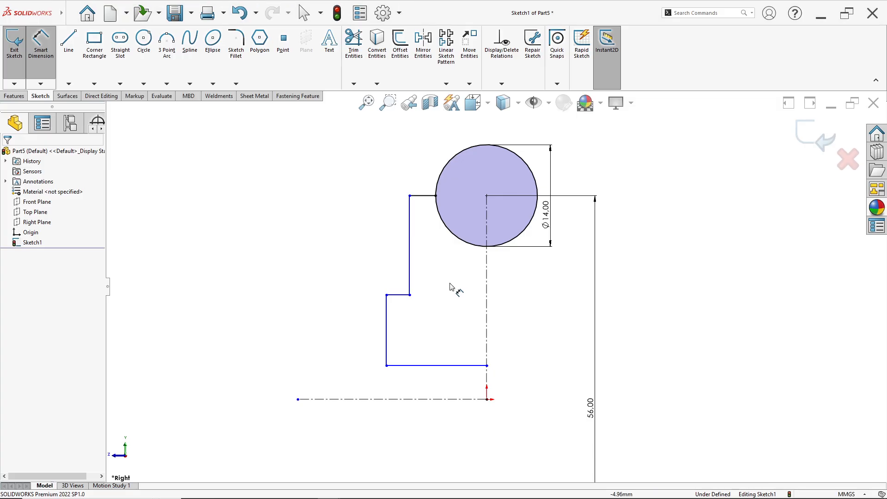
{"action": "left_click", "coordinate": [410, 272]}
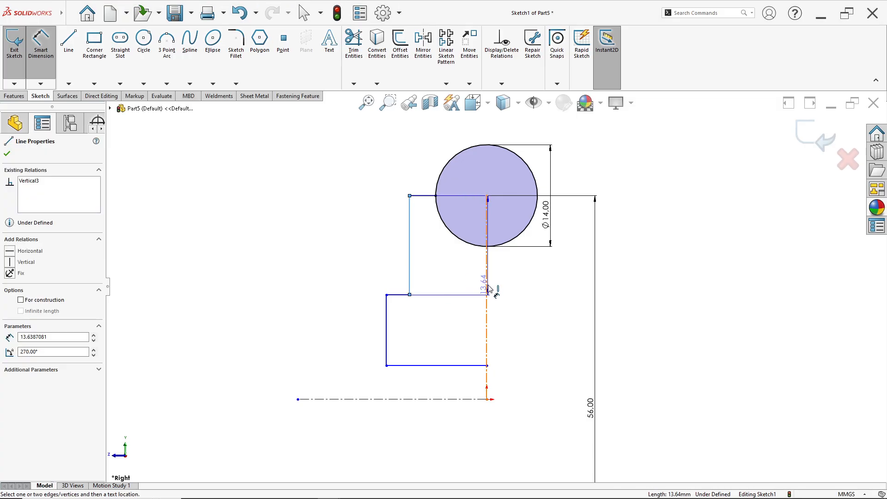
{"action": "left_click", "coordinate": [486, 292]}
{"action": "left_click", "coordinate": [505, 308]}
{"action": "type", "text": "24"}
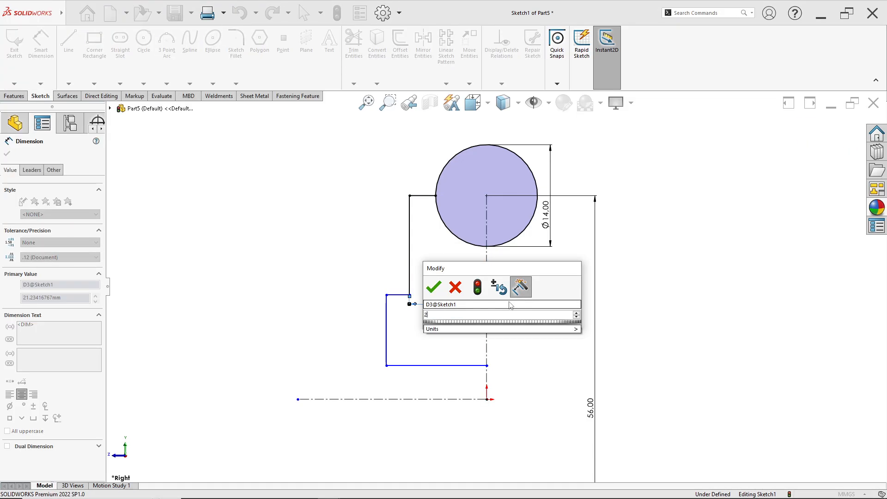
{"action": "key", "text": "Return"}
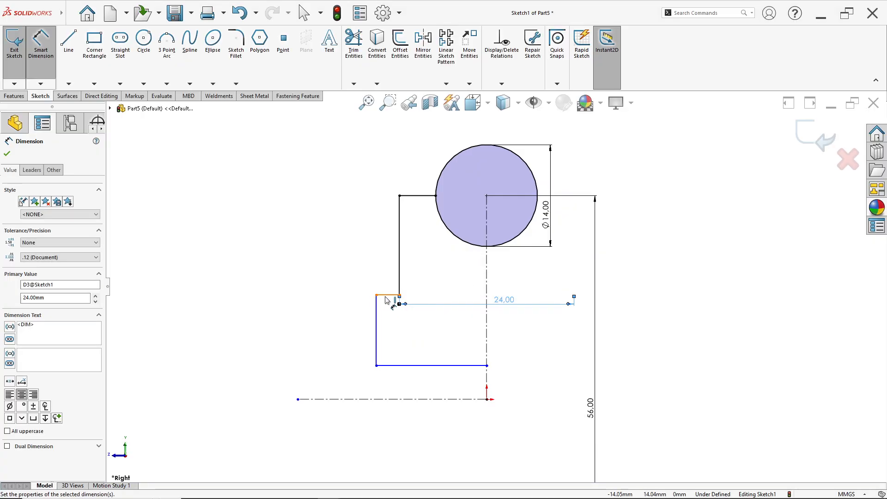
- Dimension the profile's short horizontal step line as 2 mm, checking the value against the reference drawing
{"action": "left_click", "coordinate": [388, 295]}
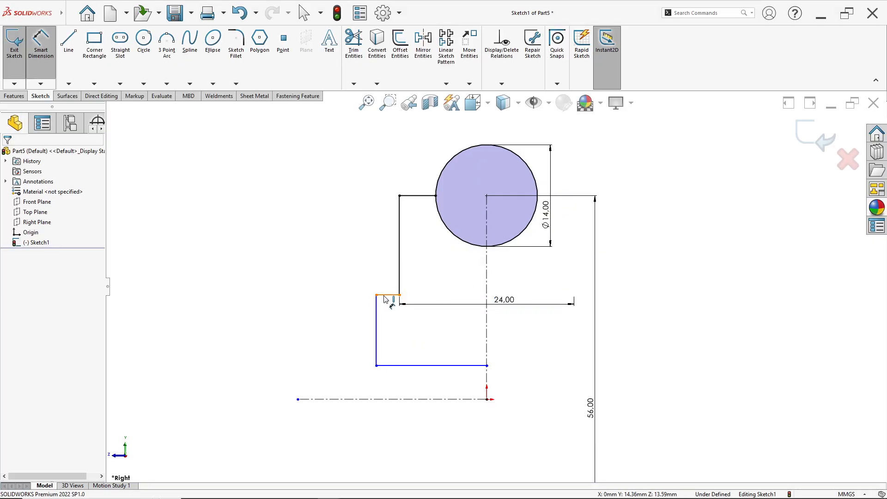
{"action": "left_click", "coordinate": [384, 296]}
{"action": "key", "text": "alt+Tab"}
{"action": "key", "text": "alt+Tab"}
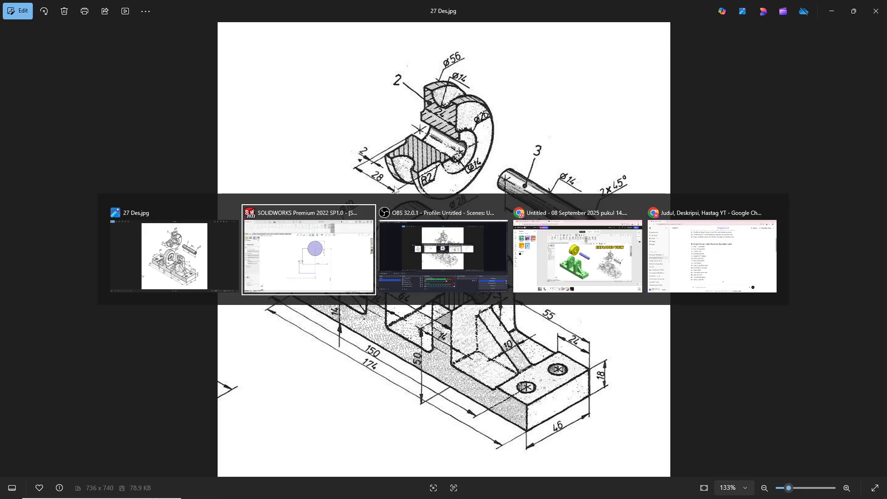
{"action": "type", "text": "2"}
{"action": "key", "text": "Return"}
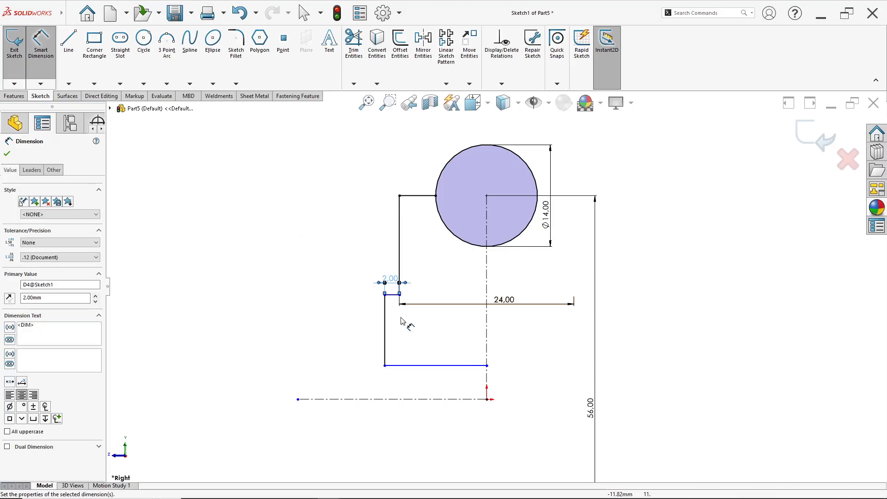
{"action": "left_click", "coordinate": [385, 319]}
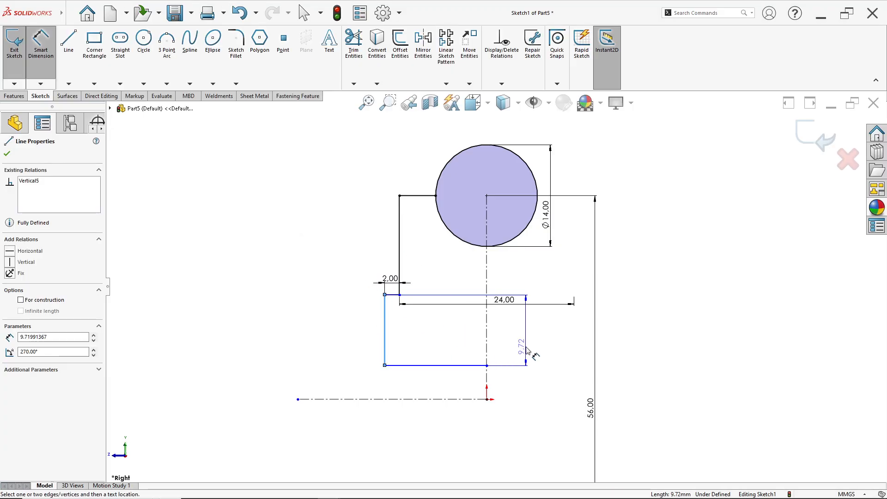
{"action": "left_click", "coordinate": [487, 338]}
{"action": "key", "text": "Escape"}
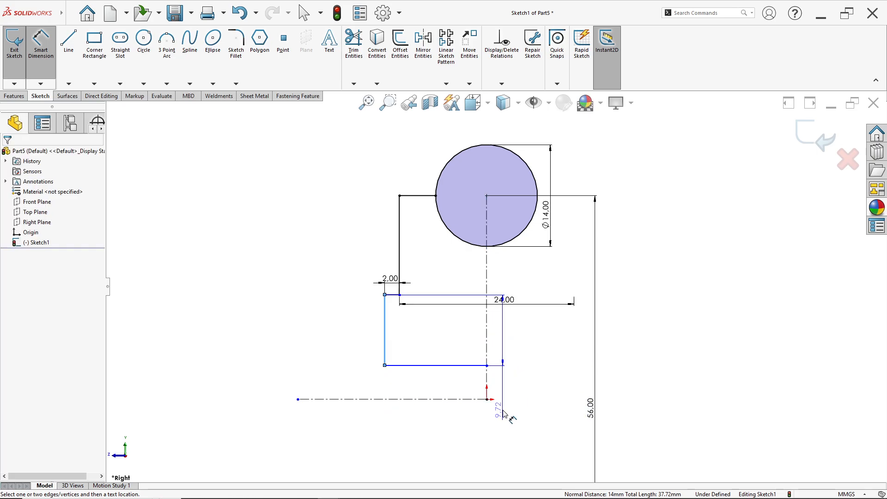
{"action": "key", "text": "Escape"}
- Following the reference drawing, add a 14 mm doubled diameter dimension between the profile's bottom line and the horizontal centerline
{"action": "key", "text": "alt+Tab"}
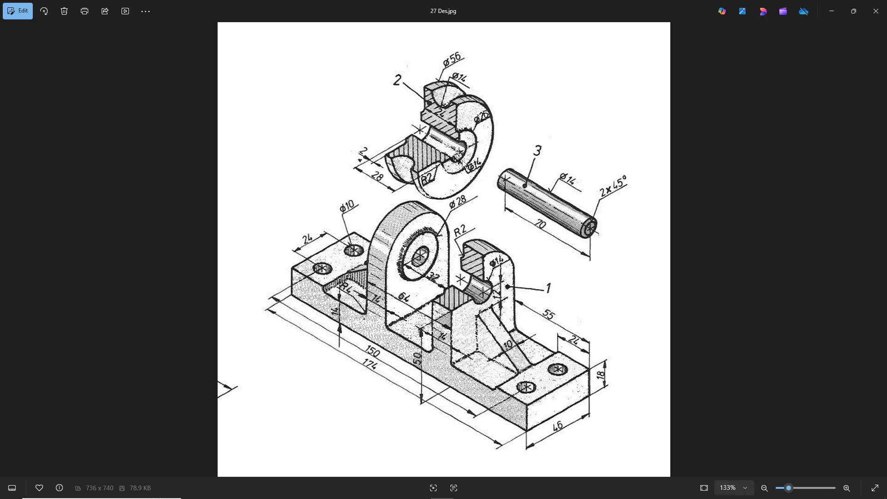
{"action": "key", "text": "alt+Tab"}
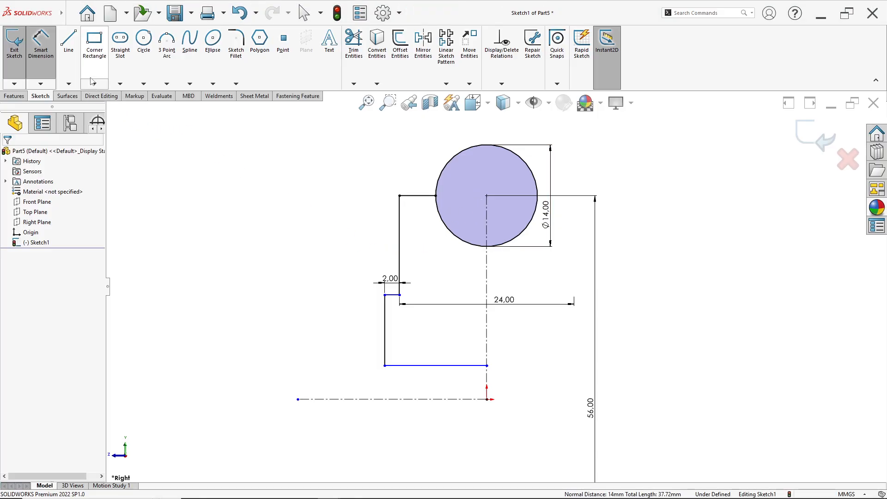
{"action": "left_click", "coordinate": [53, 62]}
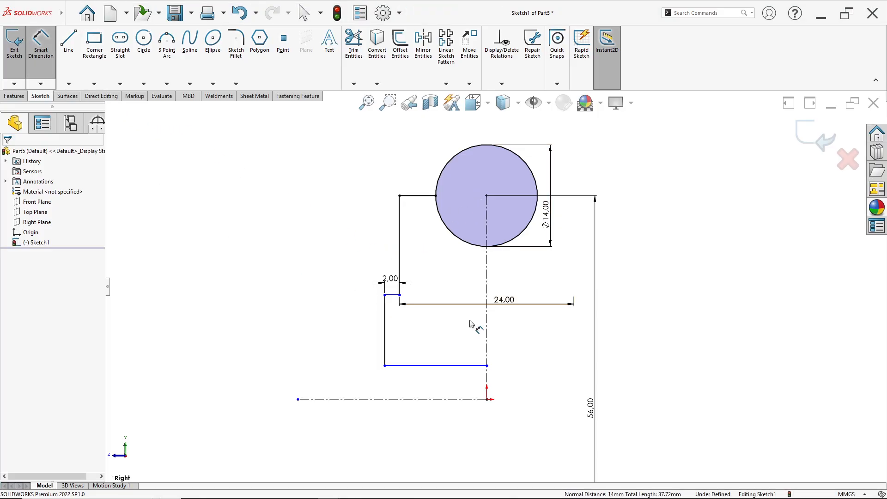
{"action": "left_click", "coordinate": [422, 368]}
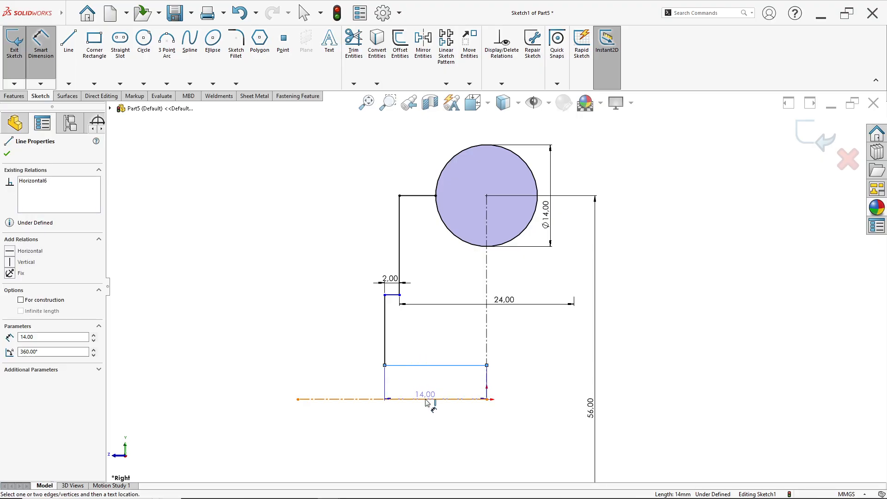
{"action": "left_click", "coordinate": [427, 399]}
{"action": "left_click", "coordinate": [406, 417]}
{"action": "type", "text": "1"}
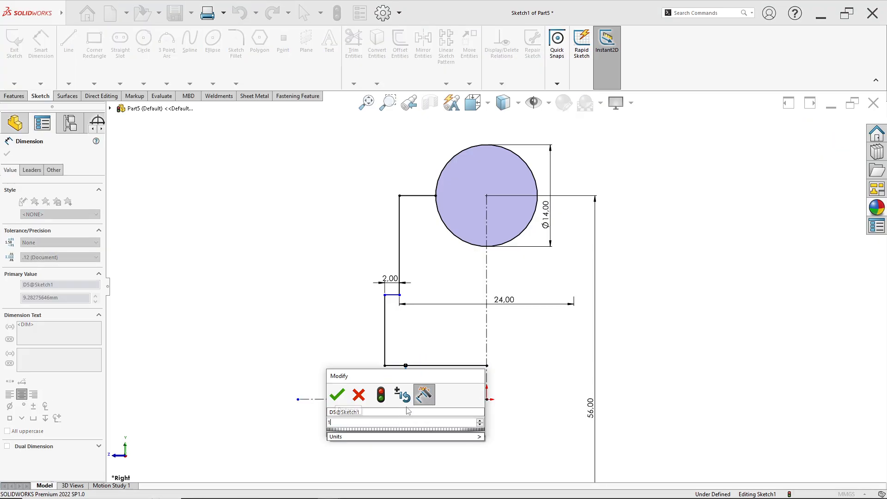
{"action": "type", "text": "4"}
{"action": "key", "text": "Return"}
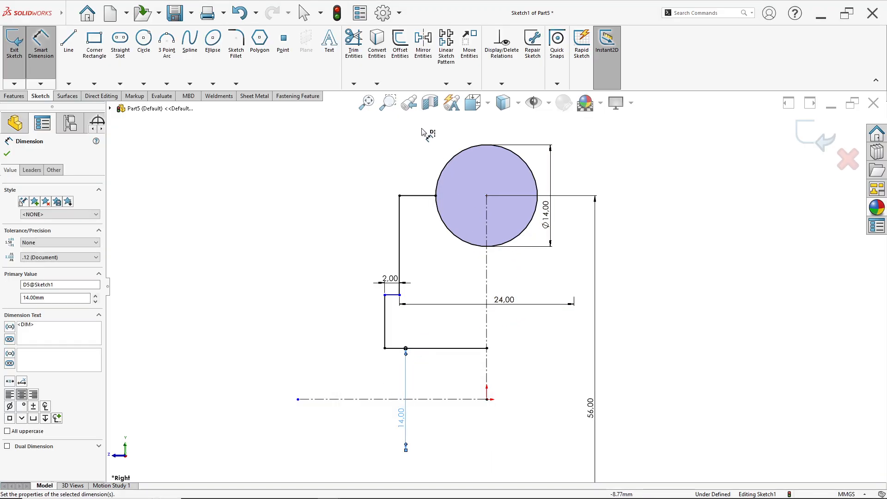
{"action": "left_click", "coordinate": [422, 55]}
{"action": "left_click", "coordinate": [409, 196]}
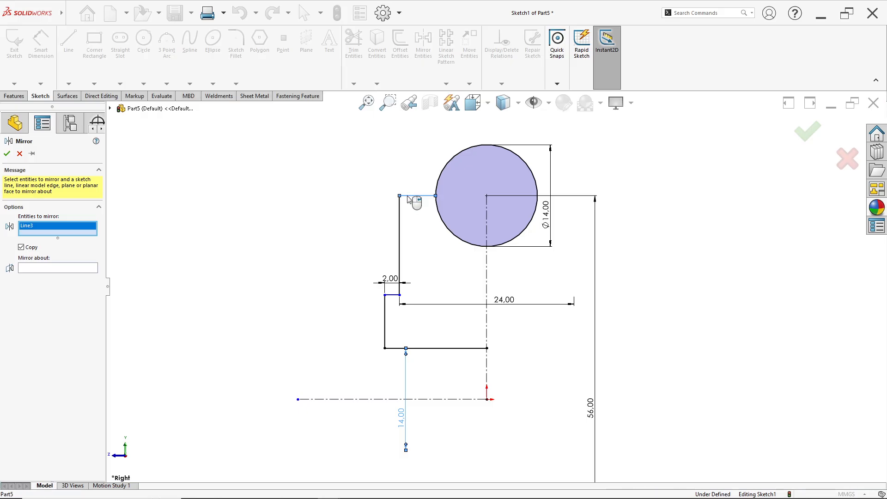
{"action": "left_click", "coordinate": [401, 257]}
{"action": "left_click", "coordinate": [392, 295]}
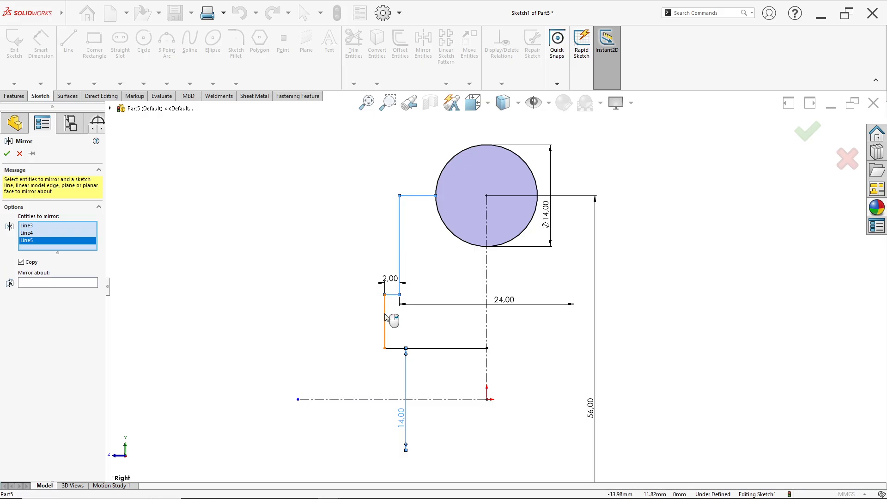
{"action": "left_click", "coordinate": [385, 319]}
{"action": "left_click", "coordinate": [431, 349]}
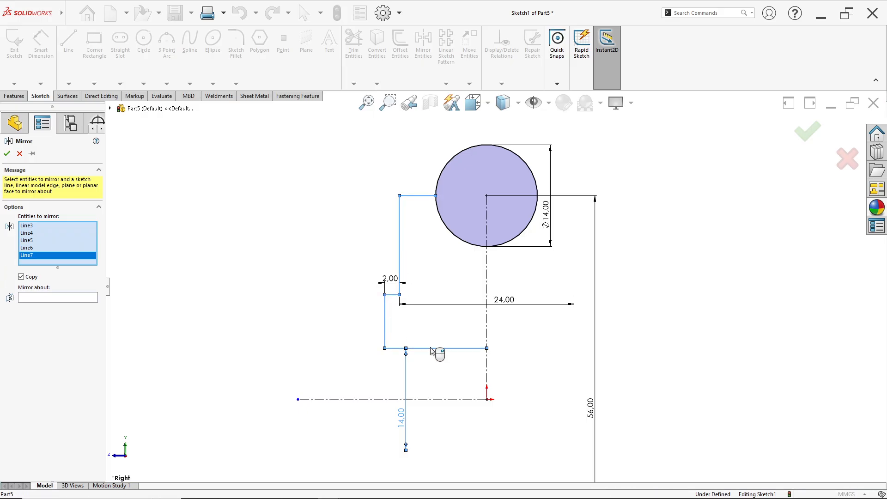
{"action": "left_click", "coordinate": [28, 298]}
{"action": "key", "text": "alt+Tab"}
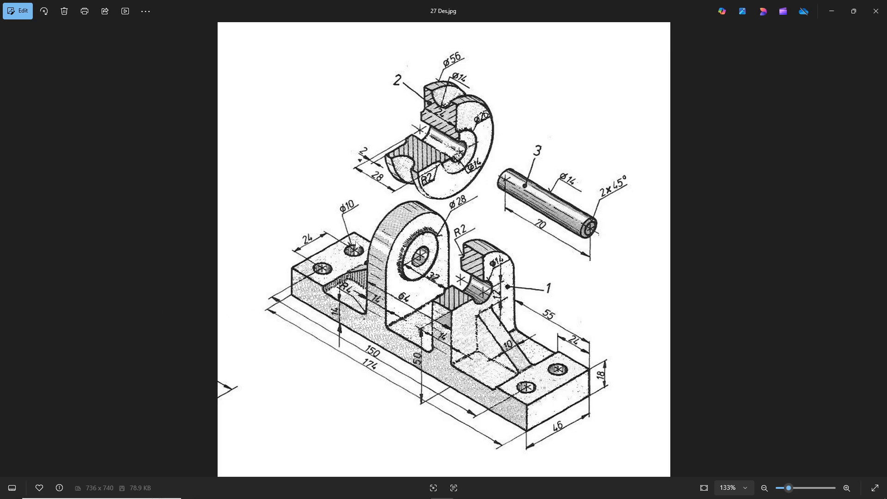
{"action": "key", "text": "alt+Tab"}
{"action": "left_click", "coordinate": [20, 155]}
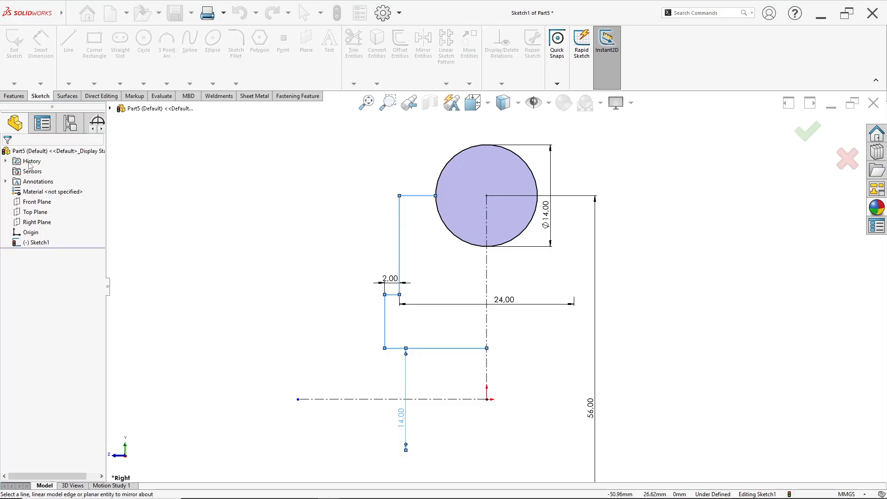
- Consult the reference drawing and add a 25 mm doubled diameter dimension between the short step line and the horizontal centerline
{"action": "key", "text": "alt+Tab"}
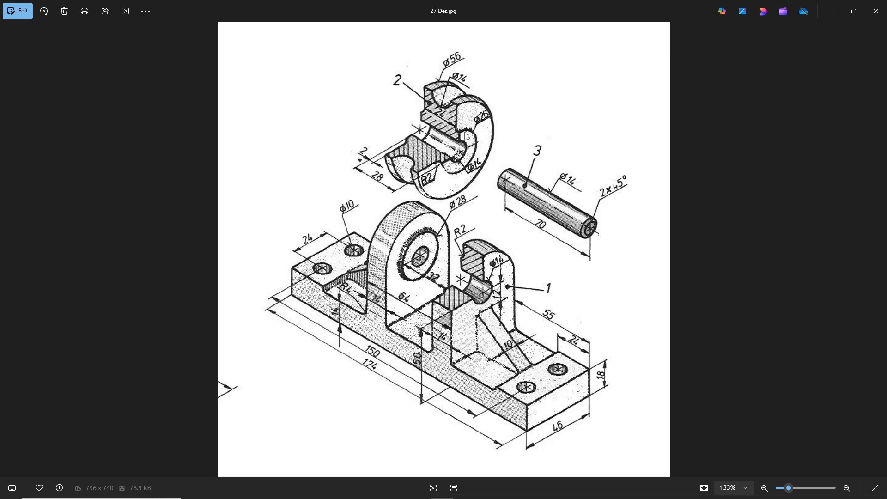
{"action": "key", "text": "alt+Tab"}
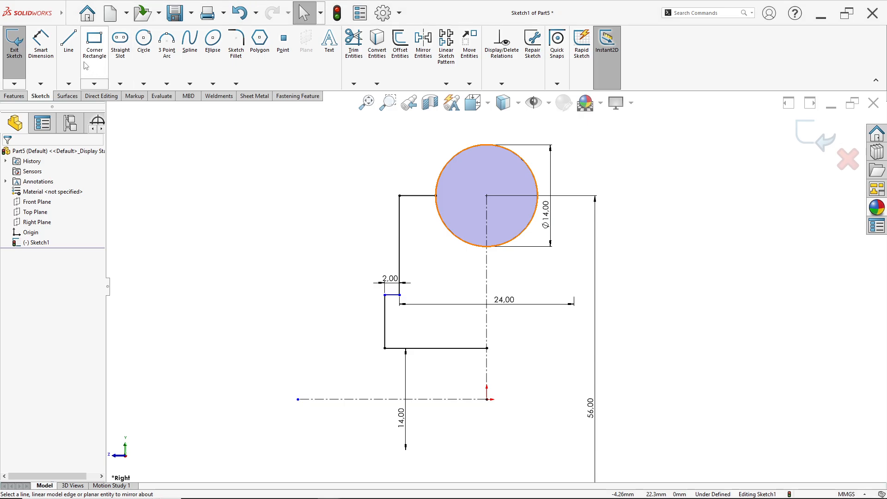
{"action": "left_click", "coordinate": [41, 46]}
{"action": "left_click", "coordinate": [395, 298]}
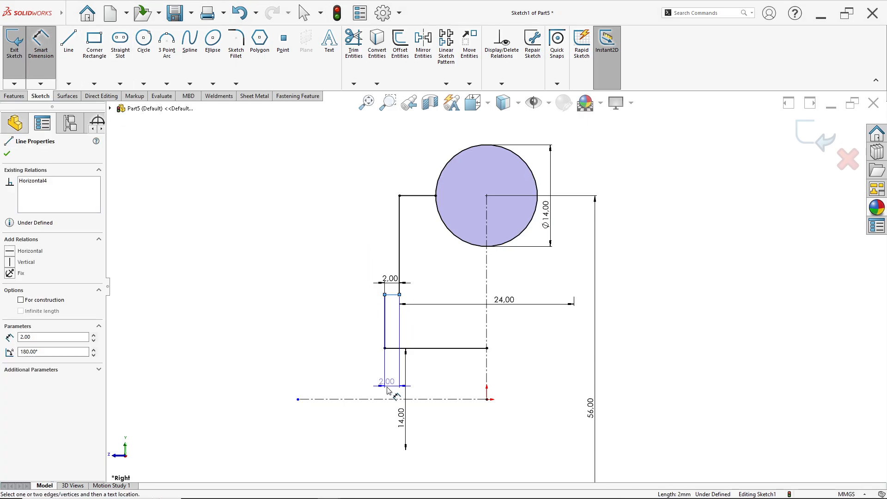
{"action": "left_click", "coordinate": [391, 400]}
{"action": "left_click", "coordinate": [260, 410]}
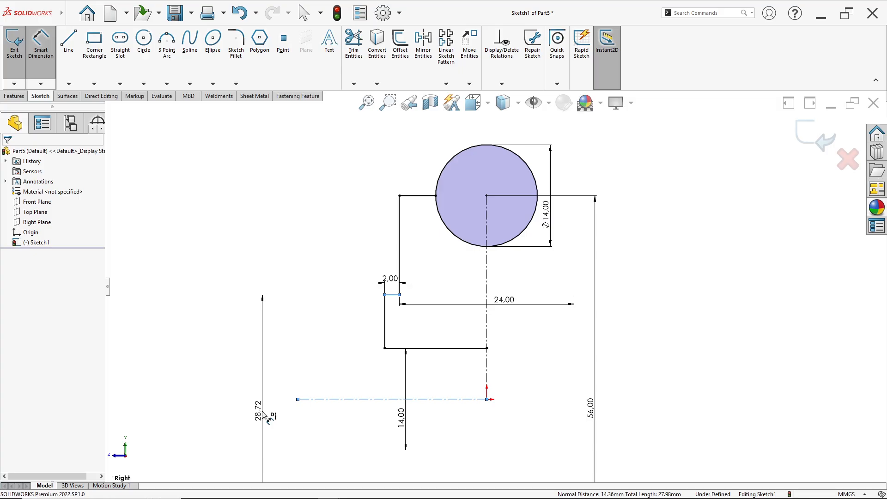
{"action": "type", "text": "25"}
{"action": "key", "text": "Return"}
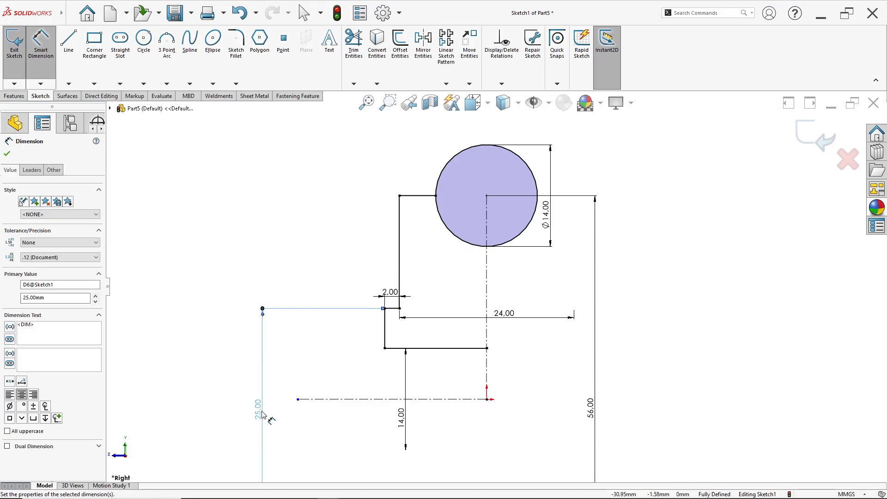
- Check the reference drawing and mirror the five solid profile lines about the vertical centerline
{"action": "key", "text": "alt+Tab"}
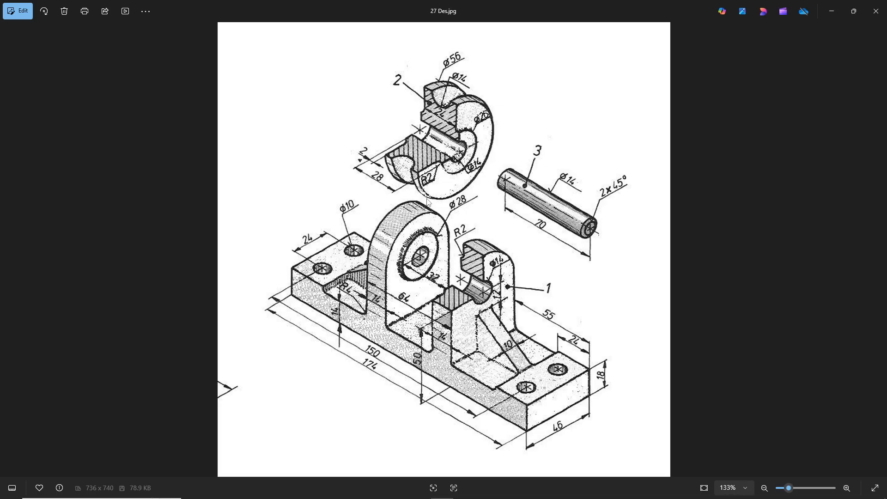
{"action": "key", "text": "alt+Tab"}
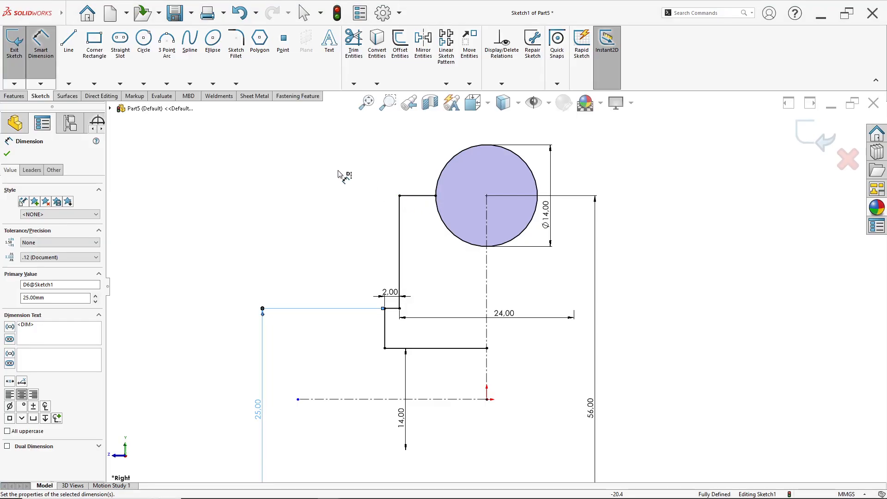
{"action": "left_click", "coordinate": [423, 46]}
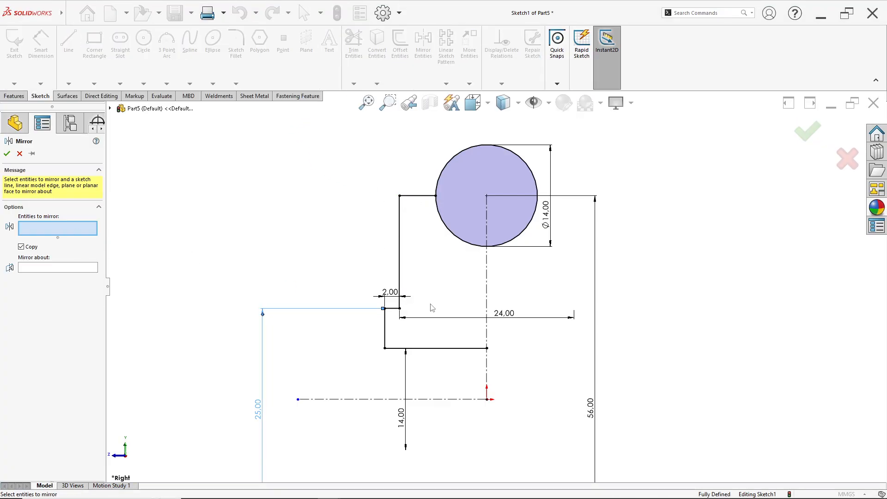
{"action": "left_click", "coordinate": [396, 349]}
{"action": "left_click", "coordinate": [385, 335]}
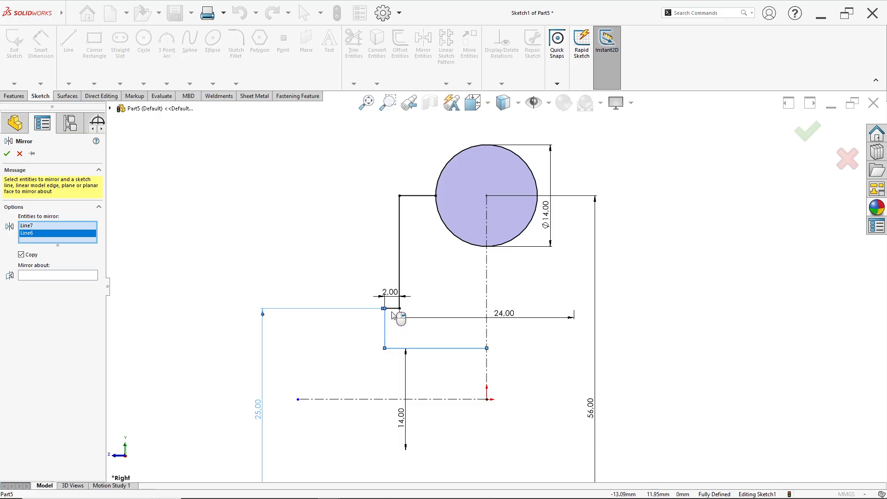
{"action": "left_click", "coordinate": [393, 308]}
{"action": "left_click", "coordinate": [400, 272]}
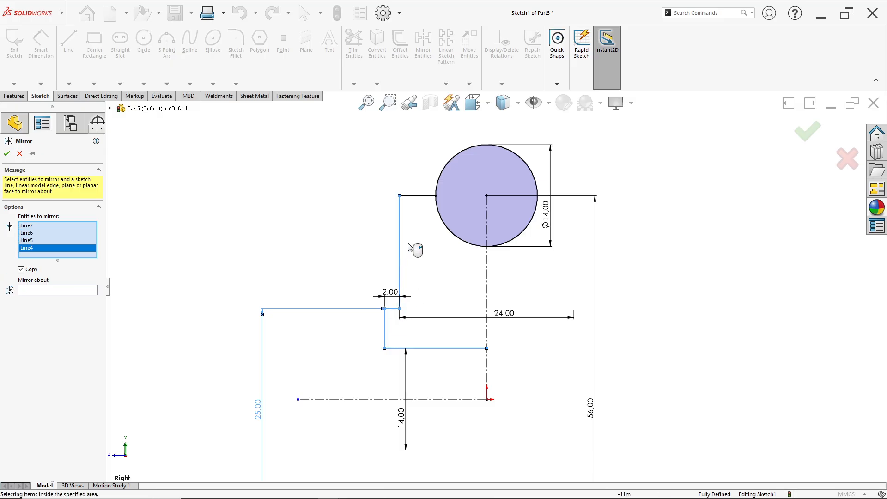
{"action": "left_click", "coordinate": [417, 196]}
{"action": "left_click", "coordinate": [23, 301]}
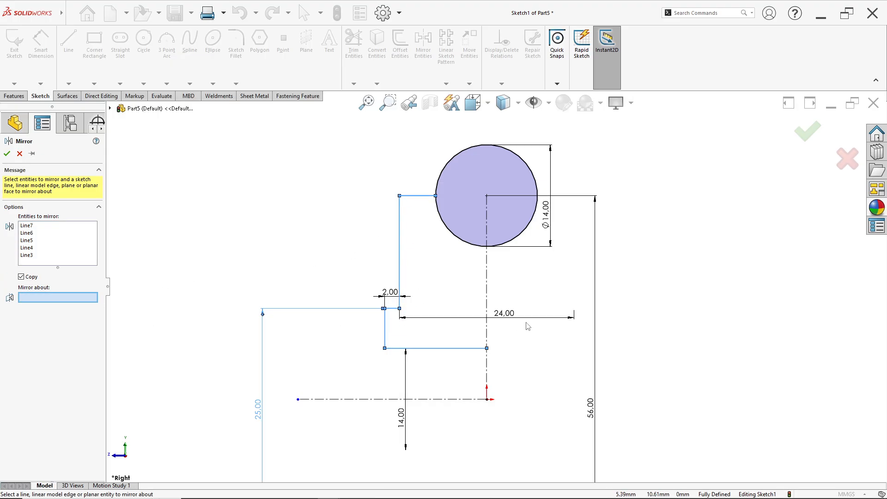
{"action": "left_click", "coordinate": [487, 296]}
{"action": "left_click", "coordinate": [7, 155]}
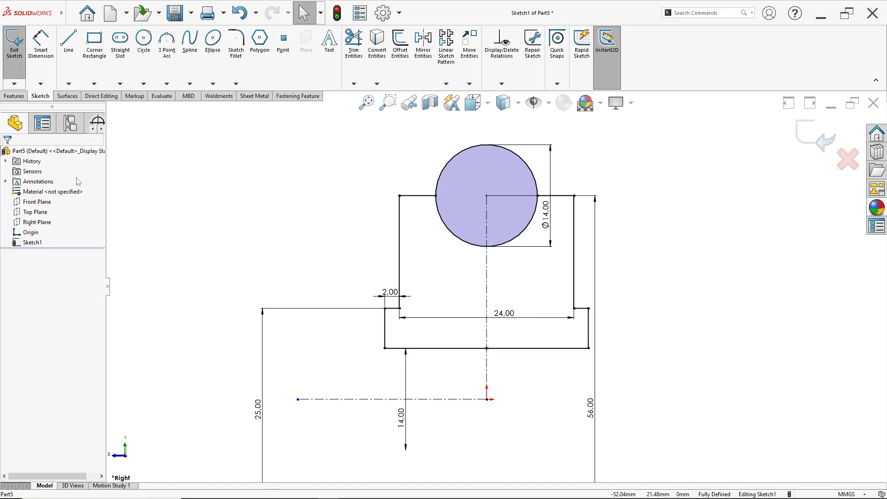
- Trim away the upper half of the 14 mm circle to leave a semicircular groove in the profile
{"action": "left_click", "coordinate": [353, 42]}
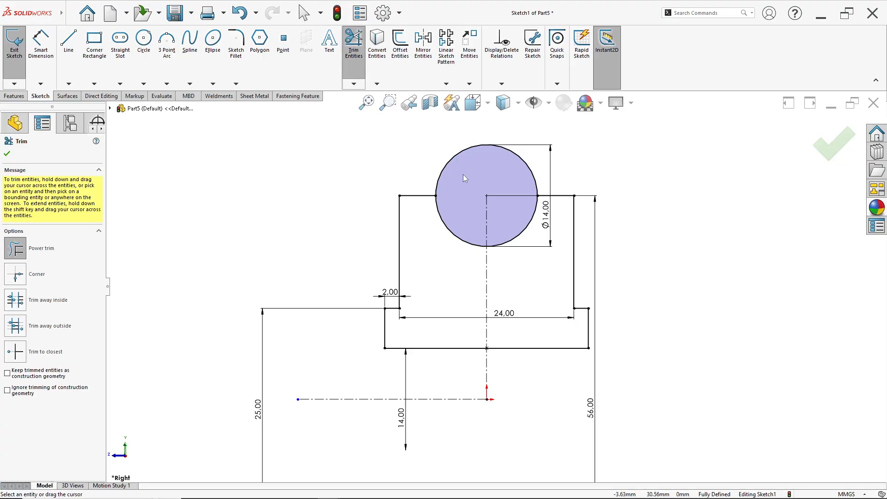
{"action": "left_click_drag", "start_coordinate": [454, 148], "coordinate": [461, 153]}
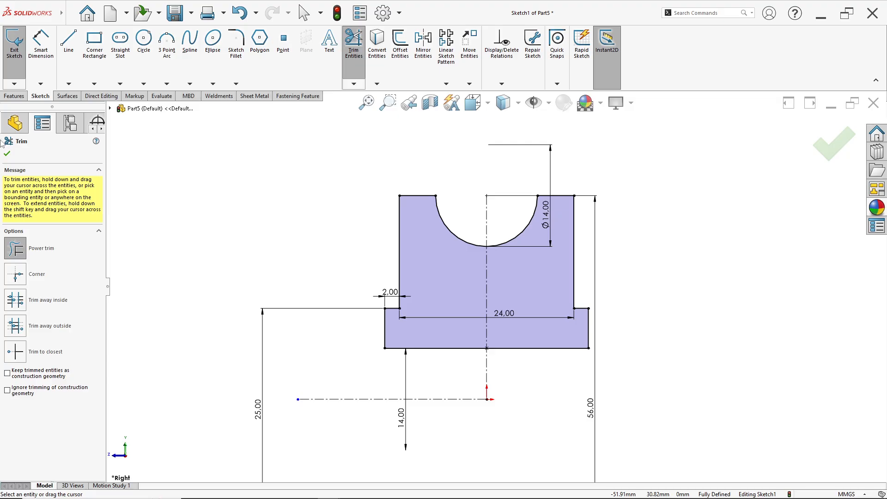
- Revolve the roller profile 360 degrees about the horizontal centerline
{"action": "left_click", "coordinate": [14, 96]}
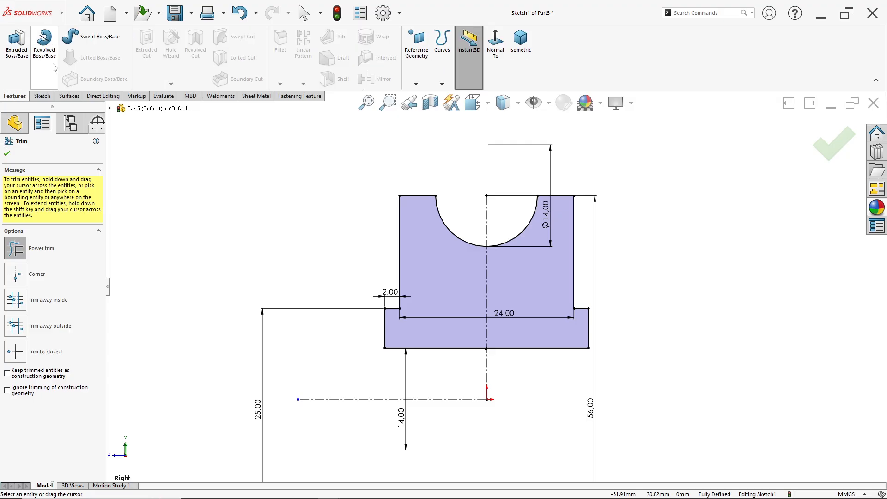
{"action": "left_click", "coordinate": [45, 42]}
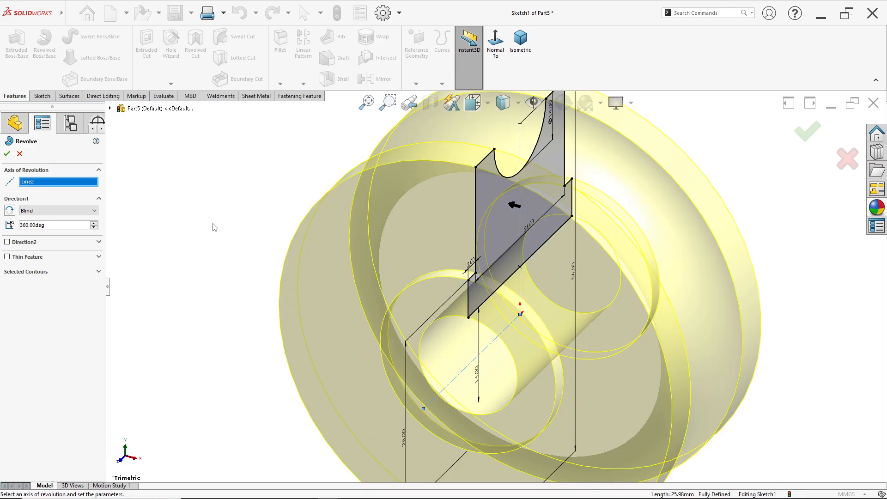
{"action": "left_click", "coordinate": [7, 154]}
{"action": "middle_click_drag", "start_coordinate": [556, 278], "coordinate": [468, 231]}
{"action": "key", "text": "space"}
{"action": "left_click", "coordinate": [436, 276]}
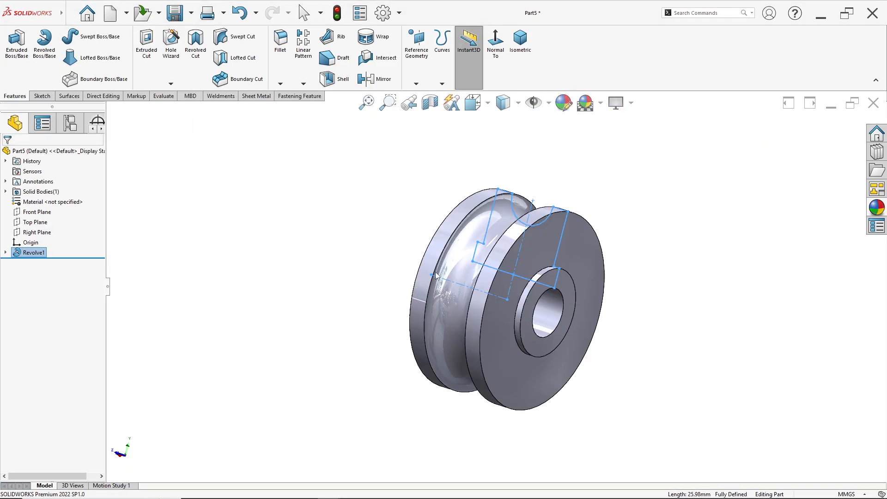
- Check the reference drawing and apply a 2 mm fillet to the edges where both hub bosses meet the roller's side faces
{"action": "key", "text": "alt+Tab"}
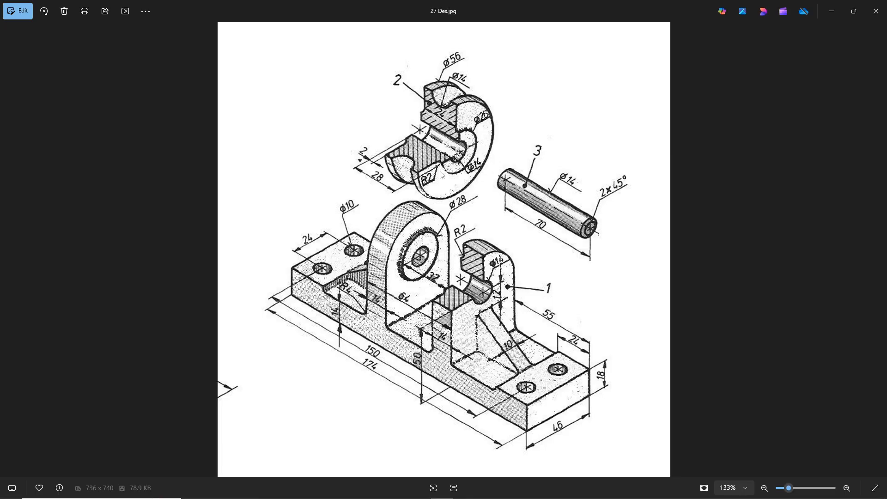
{"action": "key", "text": "alt+Tab"}
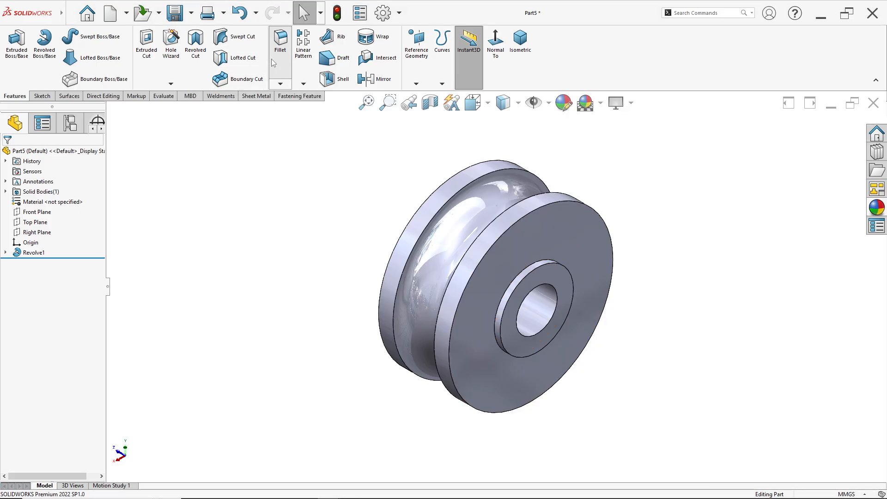
{"action": "left_click", "coordinate": [281, 41]}
{"action": "type", "text": "2"}
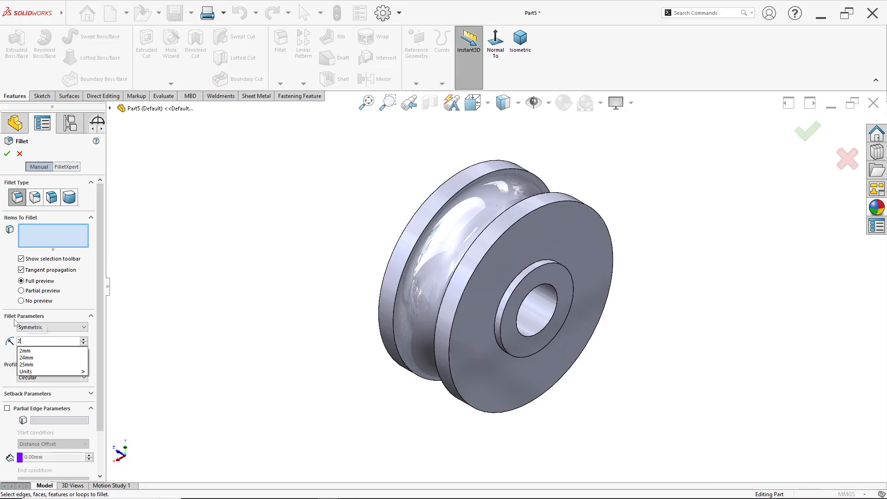
{"action": "key", "text": "Return"}
{"action": "left_click", "coordinate": [493, 318]}
{"action": "middle_click_drag", "start_coordinate": [492, 317], "coordinate": [541, 257]}
{"action": "scroll", "coordinate": [484, 267], "scroll_direction": "down", "scroll_amount": 2}
{"action": "left_click", "coordinate": [474, 268]}
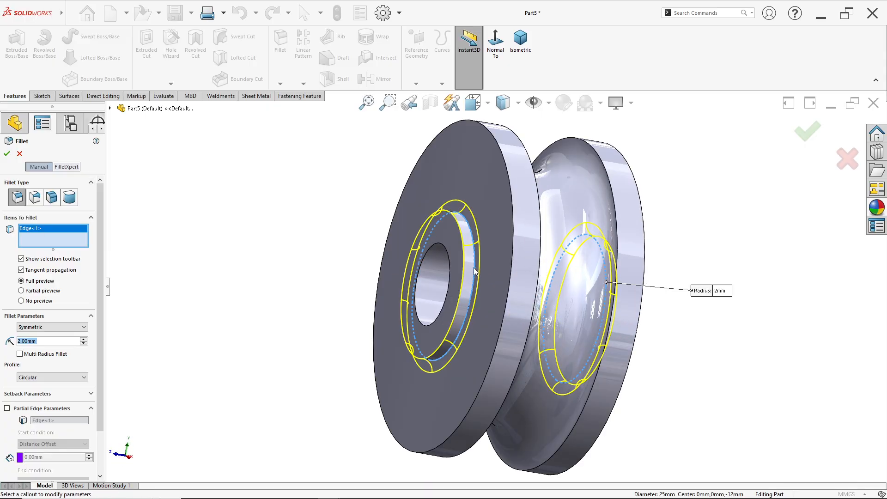
{"action": "left_click", "coordinate": [6, 153]}
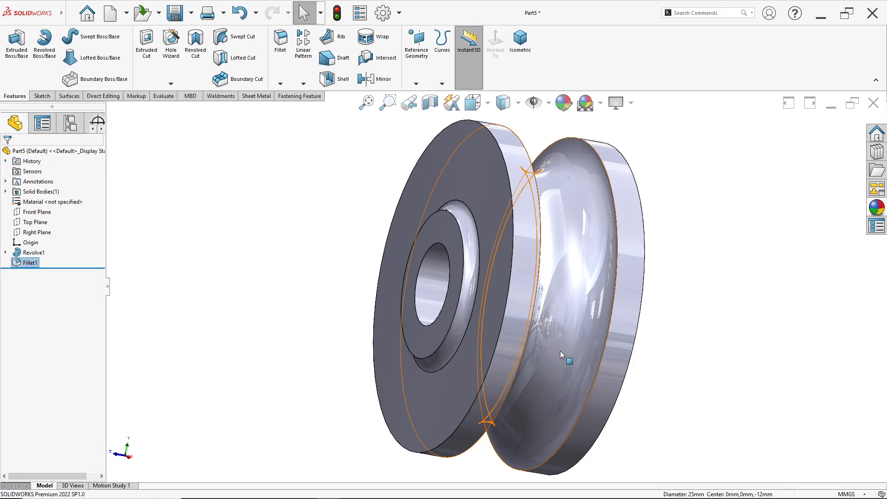
{"action": "middle_click_drag", "start_coordinate": [560, 351], "coordinate": [536, 334]}
{"action": "key", "text": "space"}
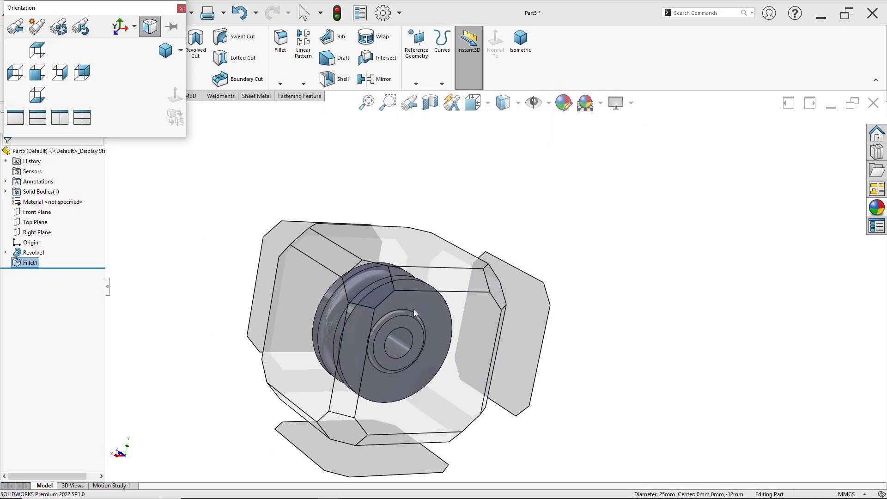
{"action": "left_click", "coordinate": [414, 309]}
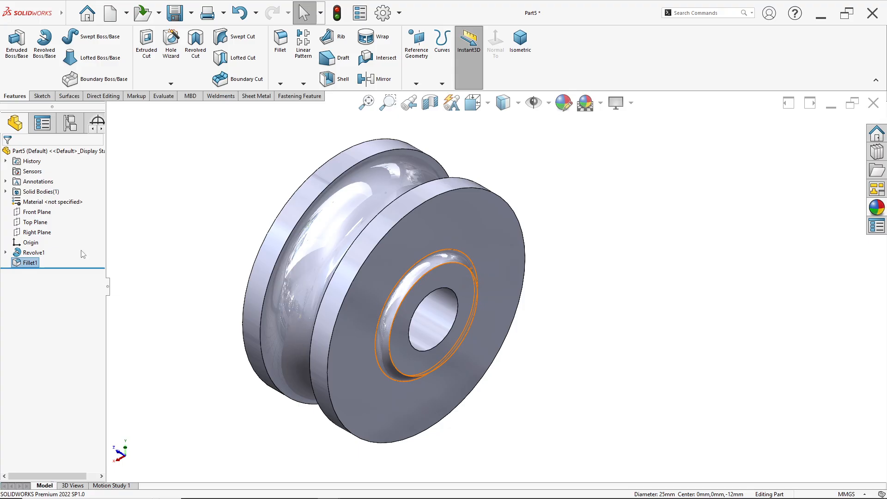
- Apply a yellow color from the standard palette to the roller's revolve and fillet features
{"action": "left_click_drag", "start_coordinate": [1, 283], "coordinate": [1, 282]}
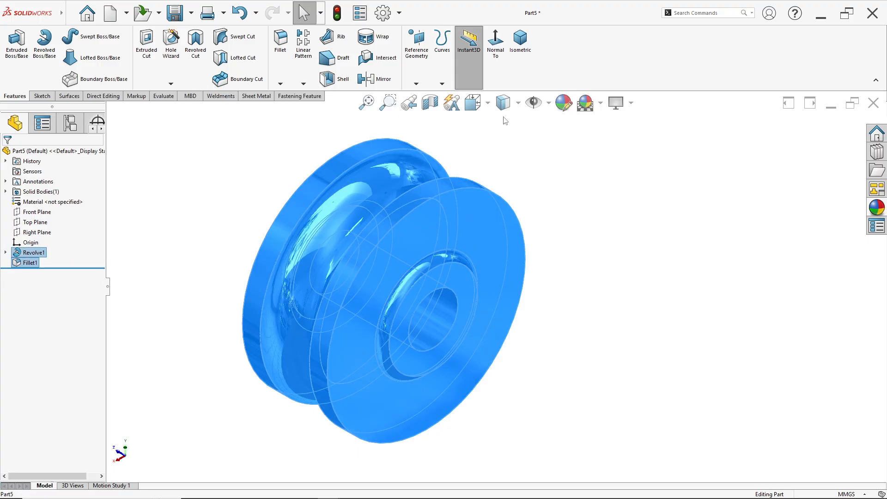
{"action": "left_click", "coordinate": [563, 112]}
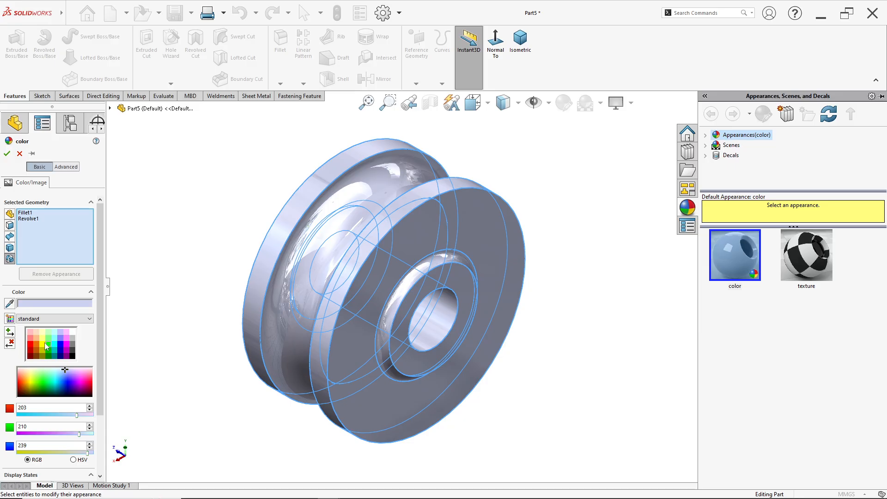
{"action": "left_click", "coordinate": [45, 344]}
{"action": "left_click", "coordinate": [7, 154]}
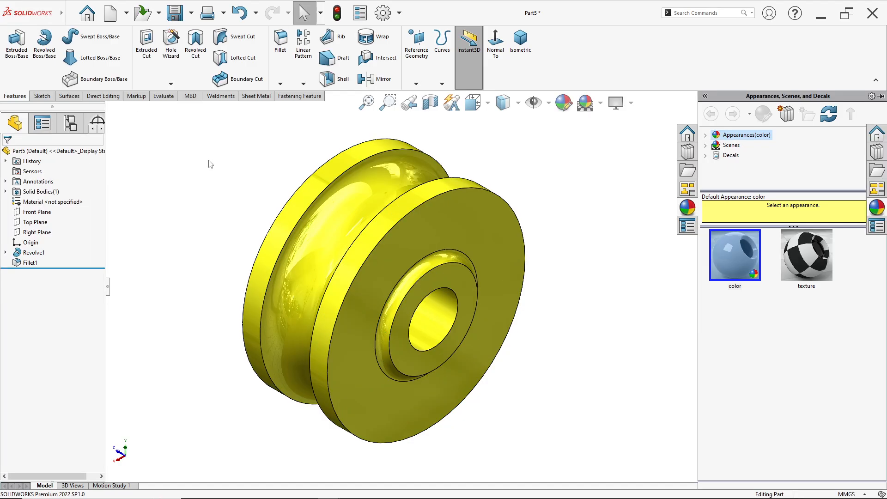
- Save the roller under a new name as Part 2 EXC DES in the Downloads folder
{"action": "left_click", "coordinate": [191, 13]}
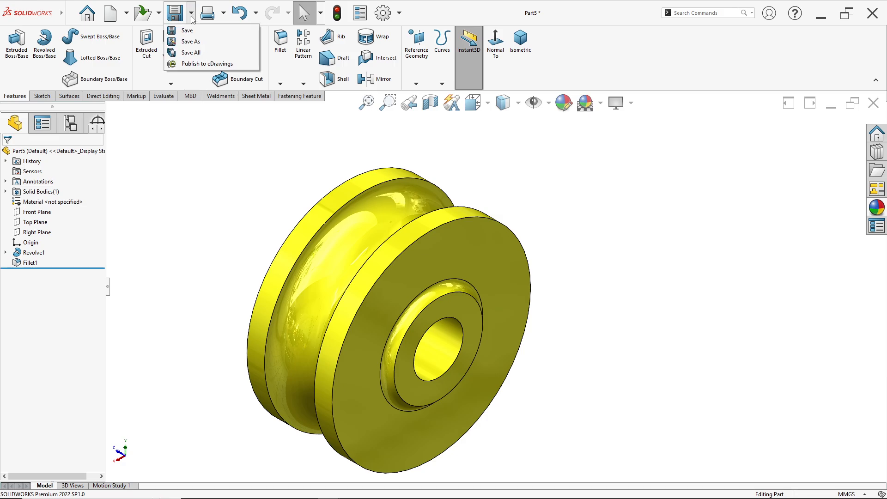
{"action": "left_click", "coordinate": [190, 40]}
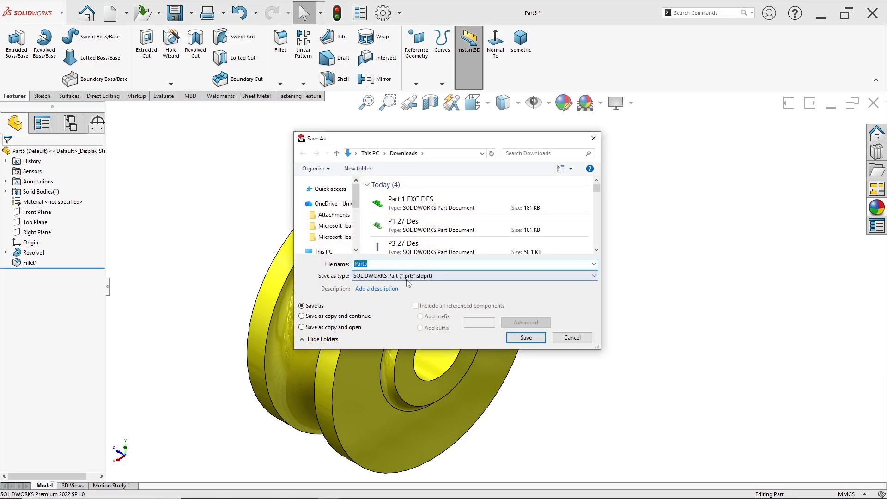
{"action": "left_click", "coordinate": [397, 203]}
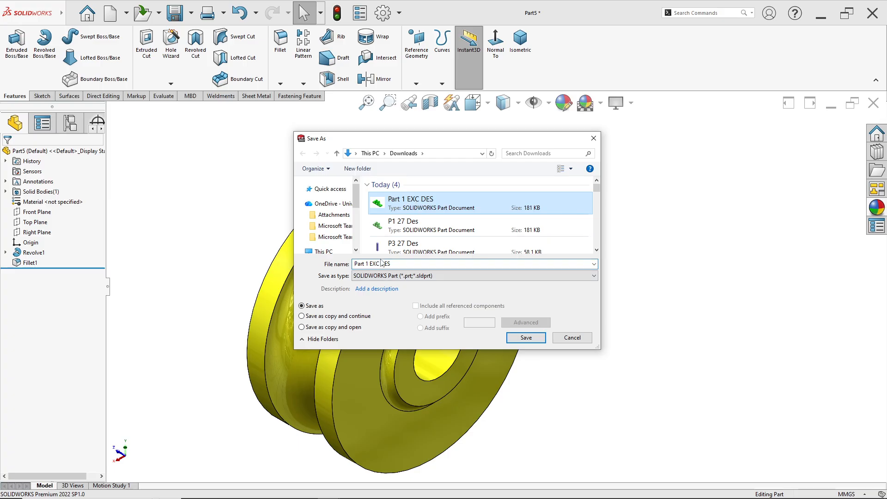
{"action": "left_click", "coordinate": [369, 263]}
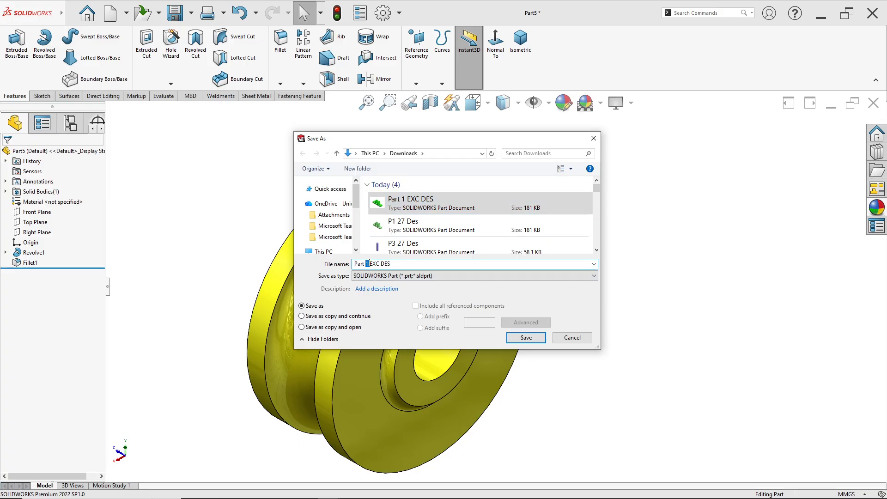
{"action": "type", "text": "2"}
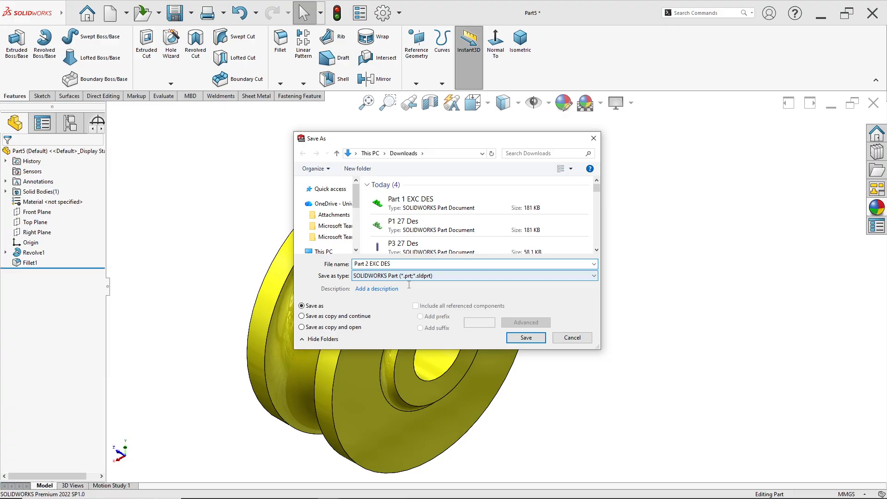
{"action": "left_click", "coordinate": [526, 337]}
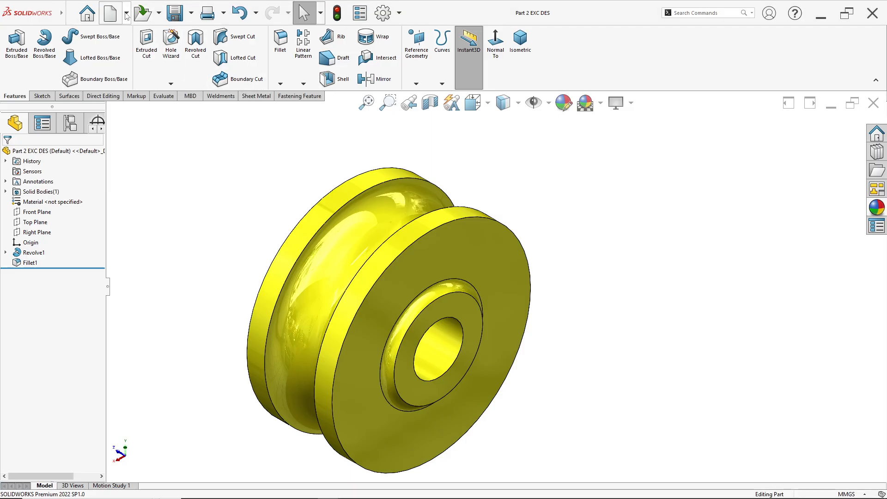
- Create a new part document and set its scene background to Plain White
{"action": "left_click", "coordinate": [127, 15]}
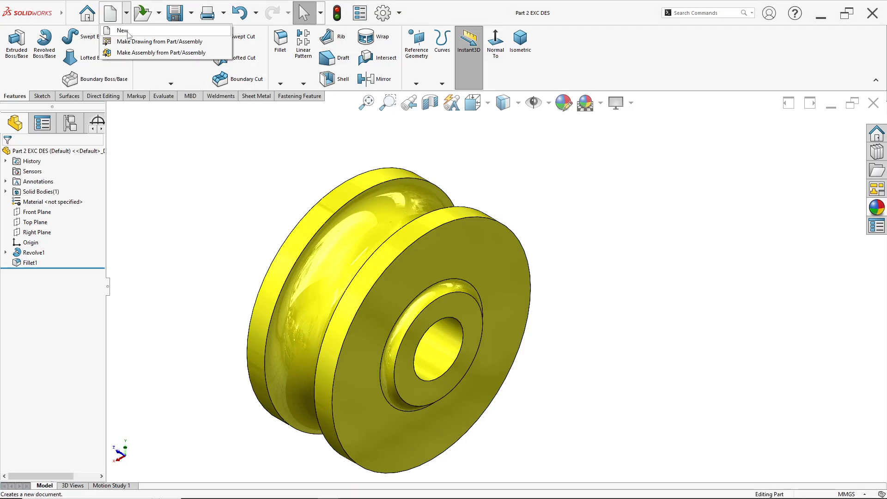
{"action": "left_click", "coordinate": [123, 31]}
{"action": "left_click", "coordinate": [396, 290]}
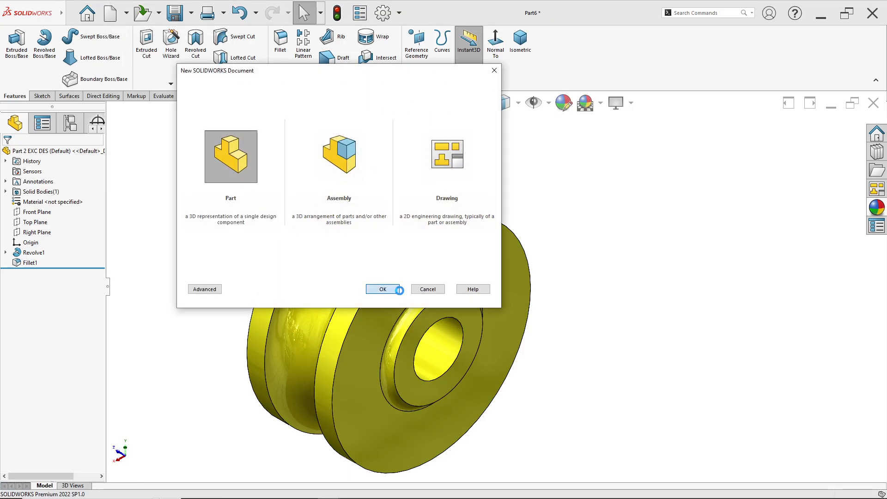
{"action": "left_click", "coordinate": [600, 103]}
{"action": "left_click", "coordinate": [601, 130]}
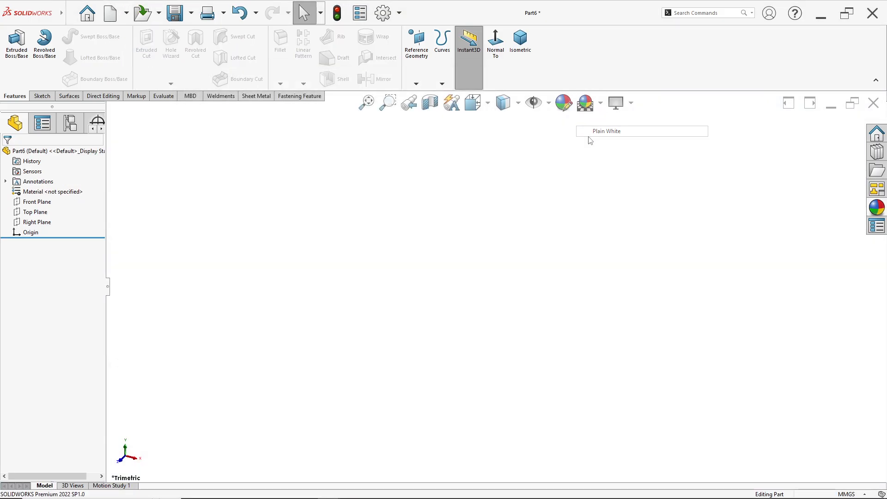
- Check the pin in the reference drawing and start a sketch on the Front Plane
{"action": "key", "text": "alt+Tab"}
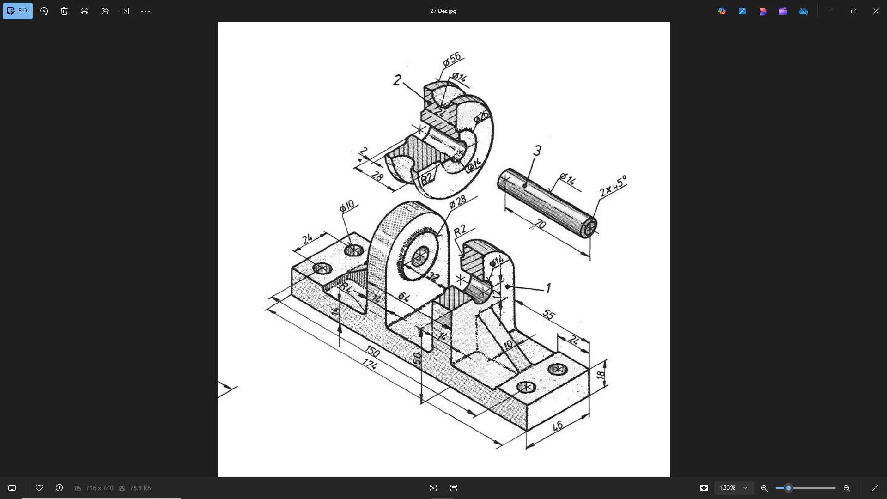
{"action": "key", "text": "alt+Tab"}
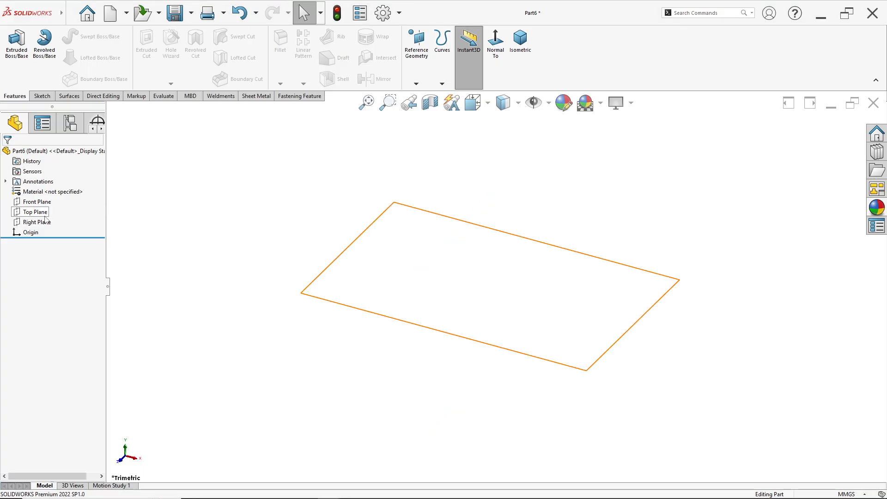
{"action": "right_click", "coordinate": [42, 202]}
{"action": "left_click", "coordinate": [48, 190]}
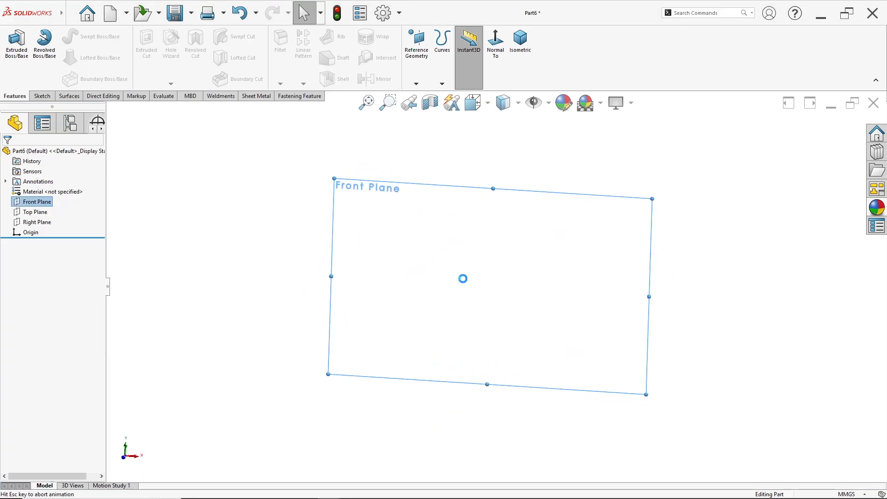
{"action": "left_click", "coordinate": [68, 84]}
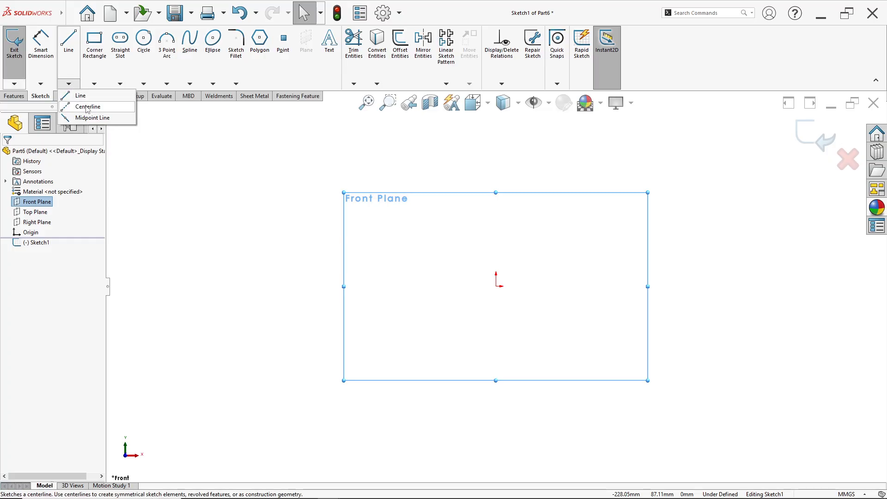
{"action": "left_click", "coordinate": [89, 103]}
{"action": "left_click", "coordinate": [496, 285]}
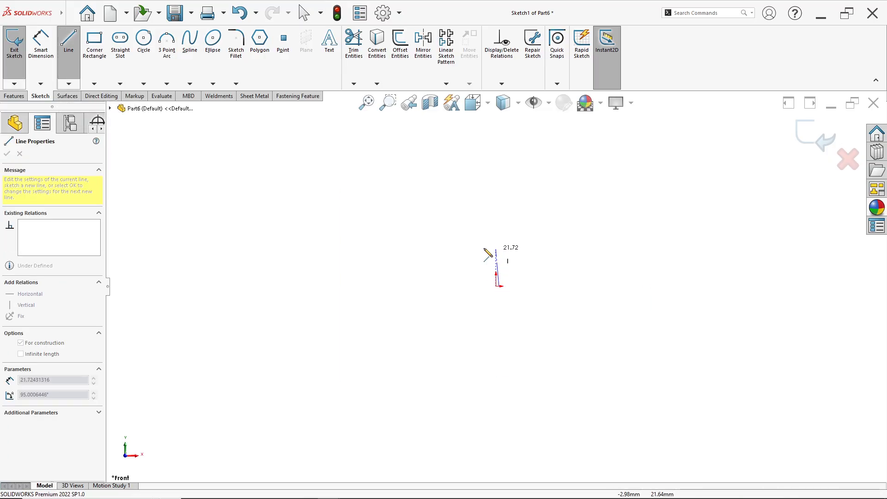
{"action": "key", "text": "Escape"}
- Draw a vertical centerline about 89 mm long upward from the origin
{"action": "left_click", "coordinate": [69, 84]}
{"action": "left_click", "coordinate": [83, 94]}
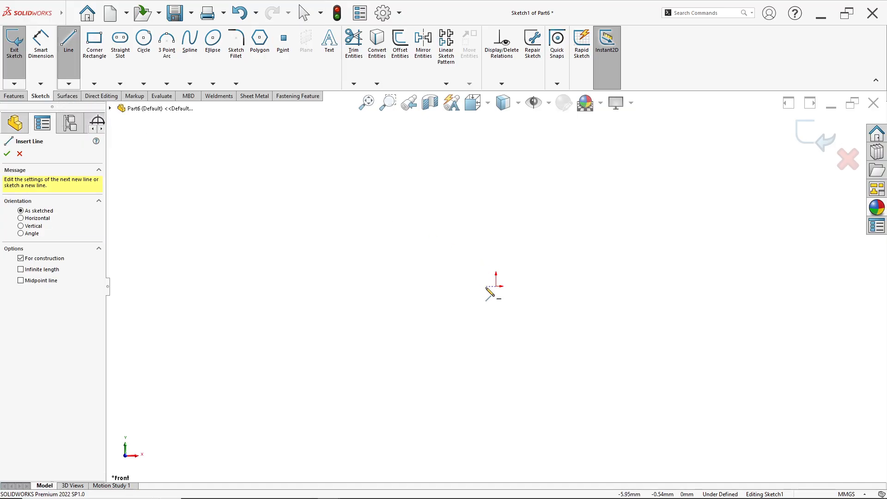
{"action": "left_click", "coordinate": [496, 284]}
{"action": "left_click", "coordinate": [496, 134]}
{"action": "key", "text": "Escape"}
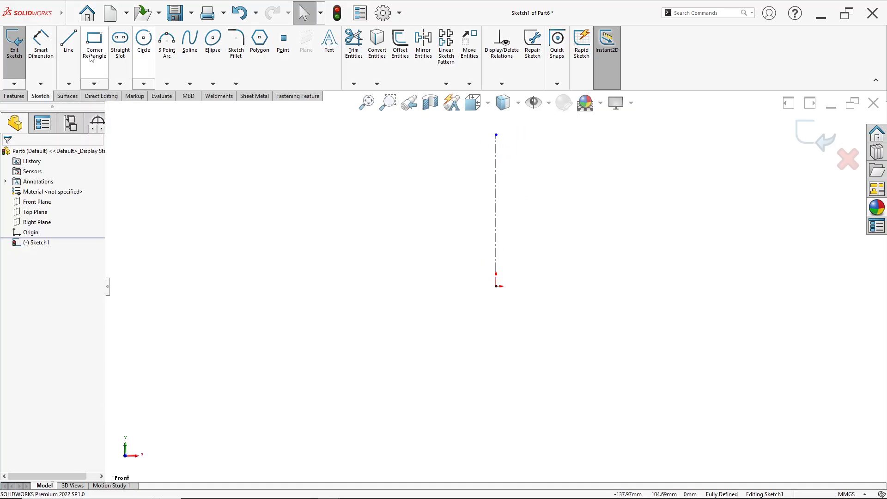
- Draw three connected lines from the centerline's upper end to the origin, forming half of the pin profile about 15 mm wide
{"action": "left_click", "coordinate": [76, 49]}
{"action": "left_click", "coordinate": [496, 135]}
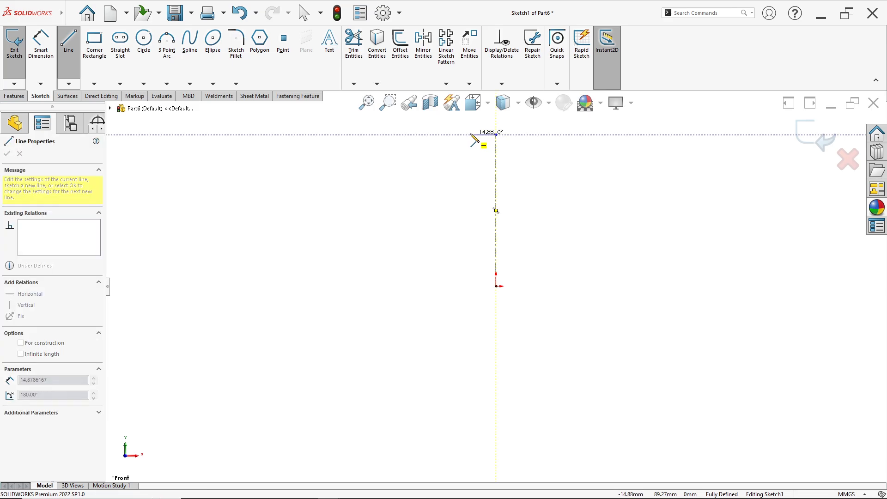
{"action": "left_click", "coordinate": [470, 134]}
{"action": "left_click", "coordinate": [470, 287]}
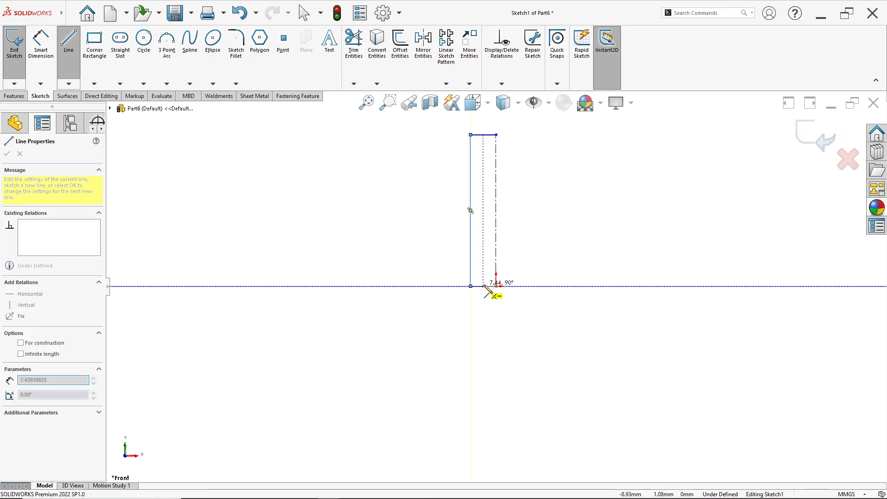
{"action": "left_click", "coordinate": [496, 287]}
{"action": "scroll", "coordinate": [507, 180], "scroll_direction": "down", "scroll_amount": 2}
{"action": "scroll", "coordinate": [506, 178], "scroll_direction": "down", "scroll_amount": 1}
{"action": "key", "text": "Escape"}
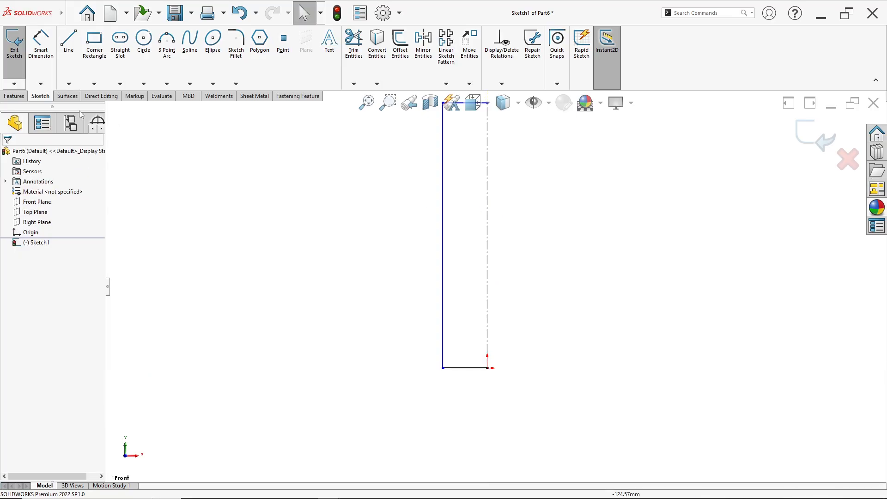
- Check the pin's length in the reference drawing and dimension the profile's vertical outer line at 70 mm
{"action": "left_click", "coordinate": [39, 69]}
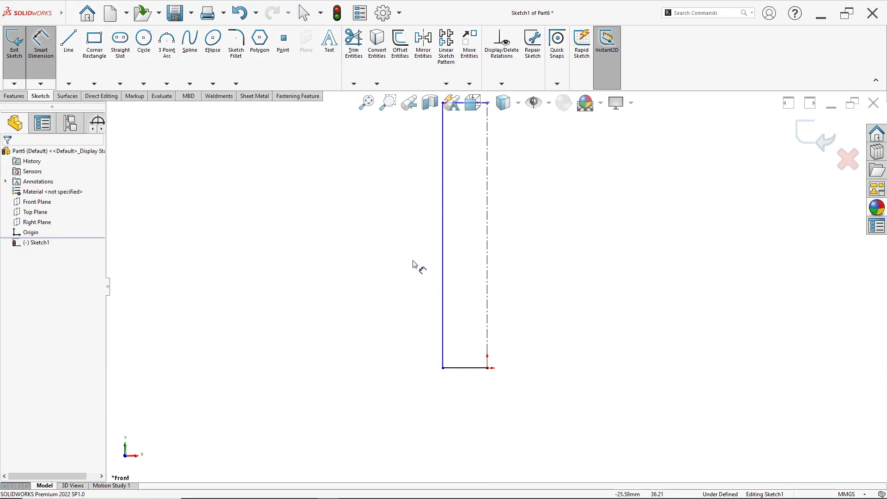
{"action": "left_click", "coordinate": [442, 269]}
{"action": "key", "text": "alt+Tab"}
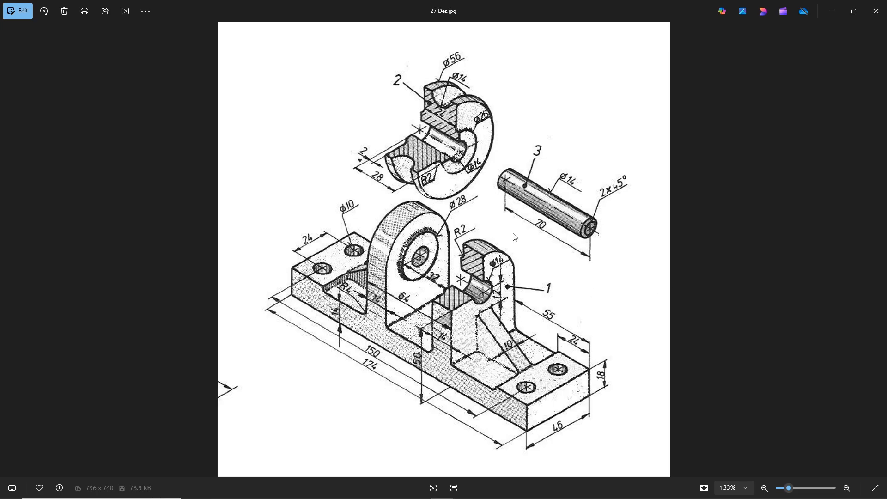
{"action": "key", "text": "alt+Tab"}
{"action": "type", "text": "70"}
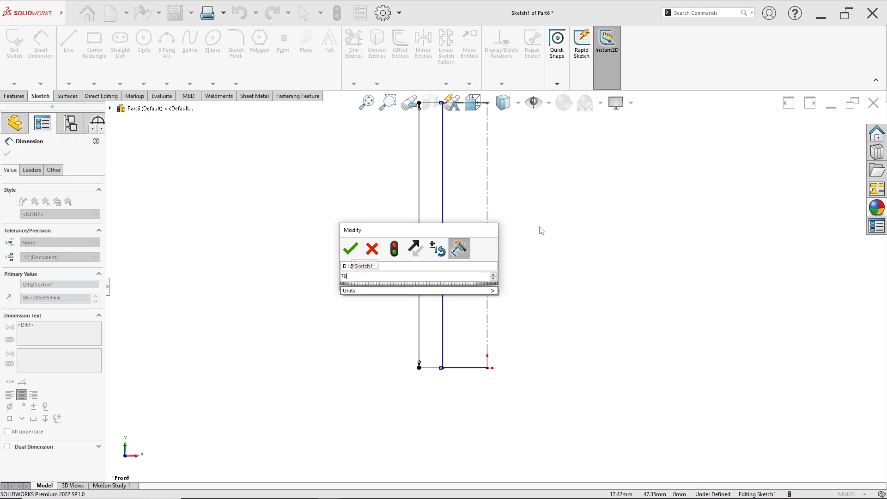
{"action": "key", "text": "Return"}
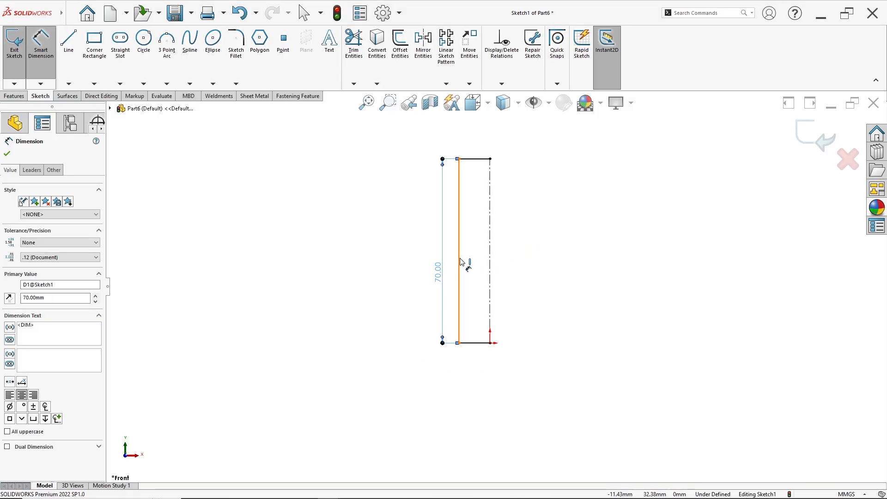
- Check the pin's diameter in the reference drawing and dimension the profile across the centerline at 14 mm
{"action": "left_click", "coordinate": [460, 259]}
{"action": "left_click", "coordinate": [490, 258]}
{"action": "key", "text": "alt+Tab"}
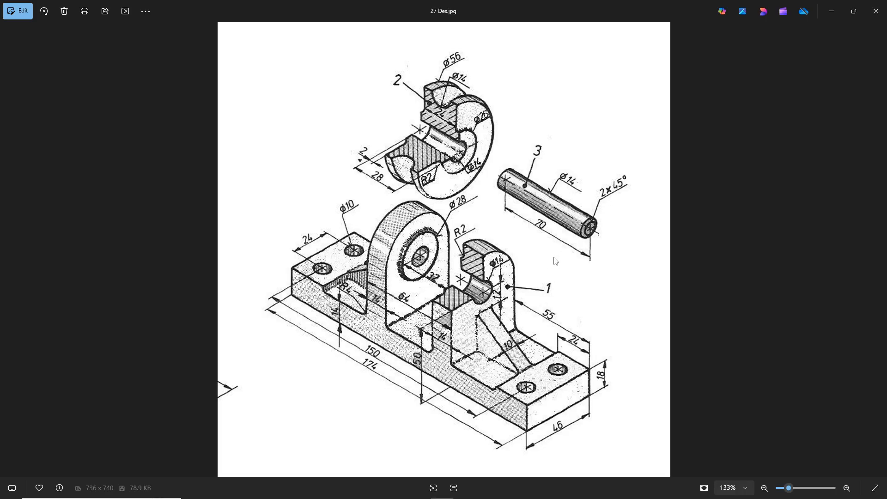
{"action": "key", "text": "alt+Tab"}
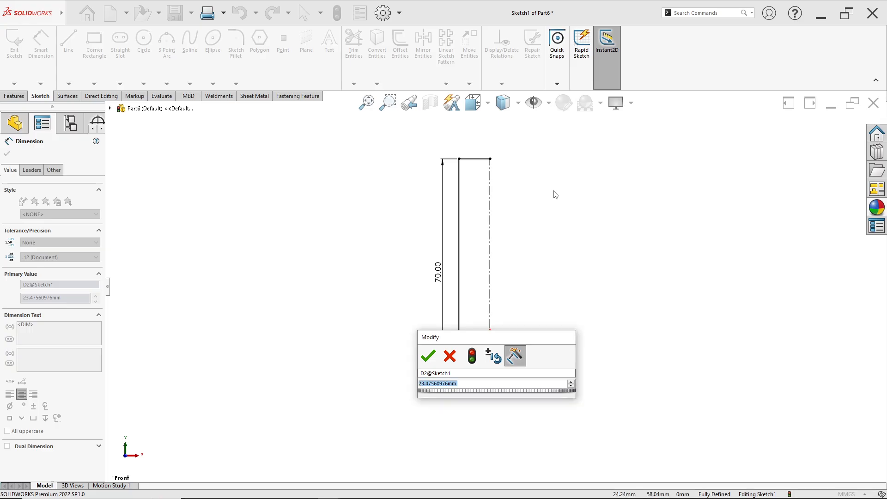
{"action": "type", "text": "14"}
{"action": "key", "text": "Return"}
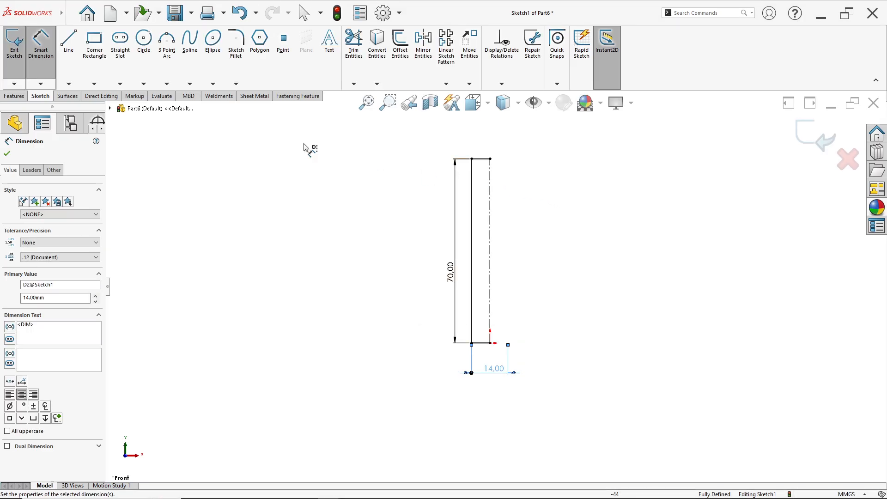
- Revolve the pin profile 360 degrees about the centerline, closing the open sketch automatically
{"action": "left_click", "coordinate": [14, 96]}
{"action": "left_click", "coordinate": [45, 51]}
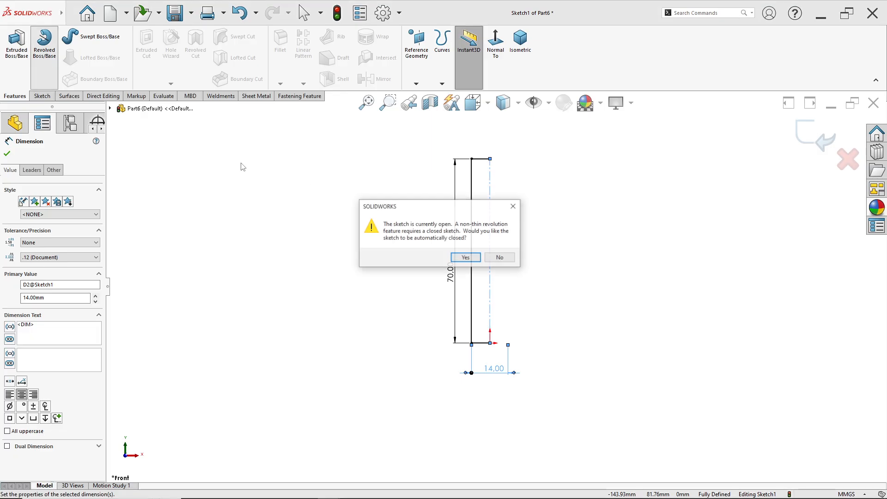
{"action": "left_click", "coordinate": [477, 259]}
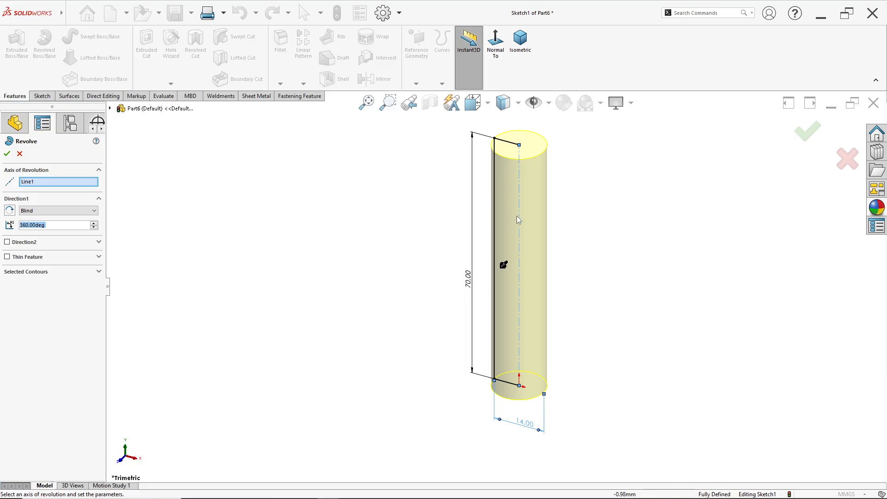
{"action": "left_click", "coordinate": [7, 154]}
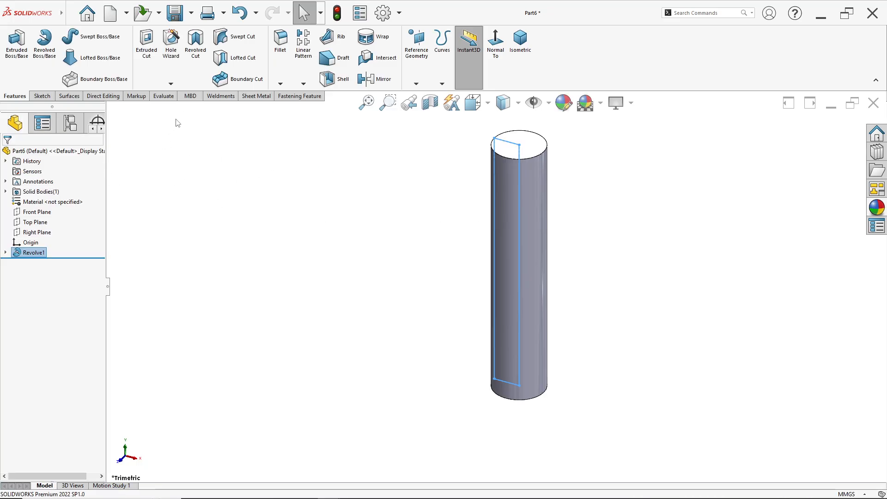
- Check the chamfer size in the reference drawing and chamfer both end edges of the pin by 2 mm at 45 degrees
{"action": "left_click", "coordinate": [280, 83]}
{"action": "left_click", "coordinate": [293, 106]}
{"action": "key", "text": "alt+Tab"}
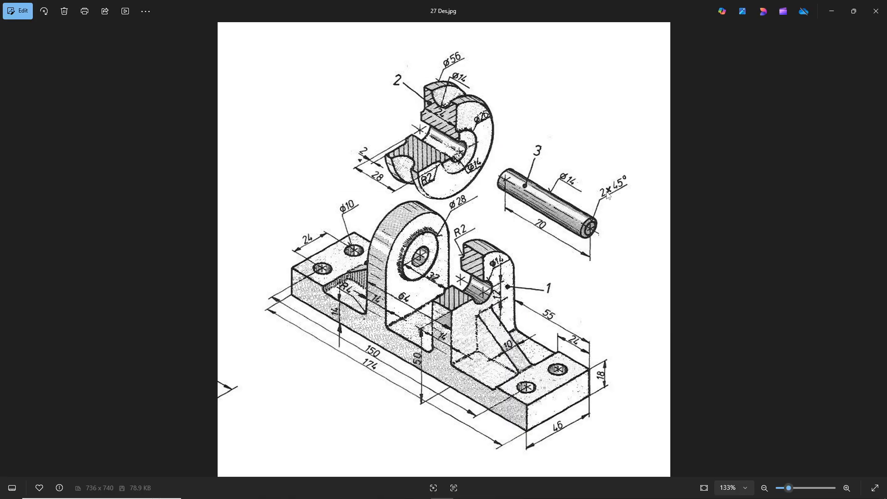
{"action": "key", "text": "alt+Tab"}
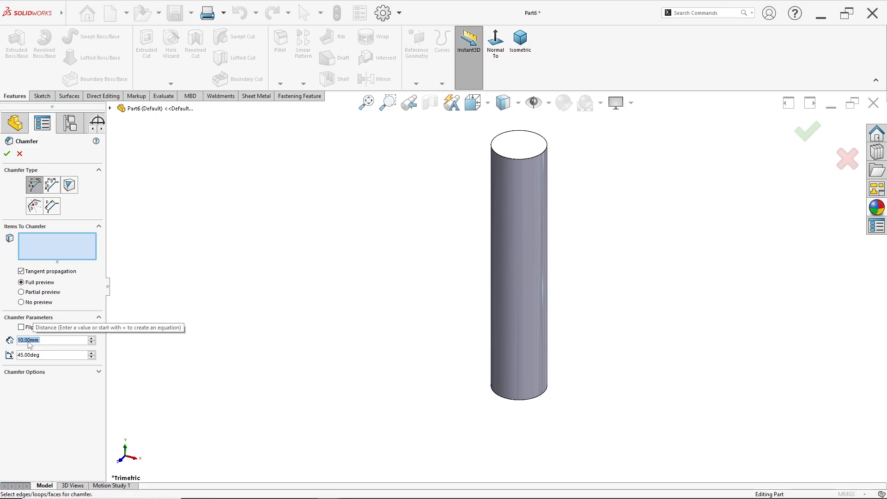
{"action": "type", "text": "2"}
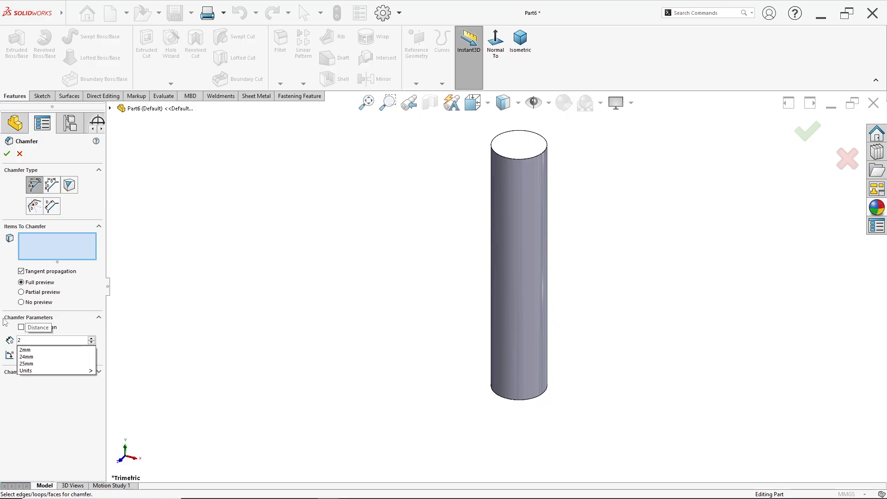
{"action": "key", "text": "Return"}
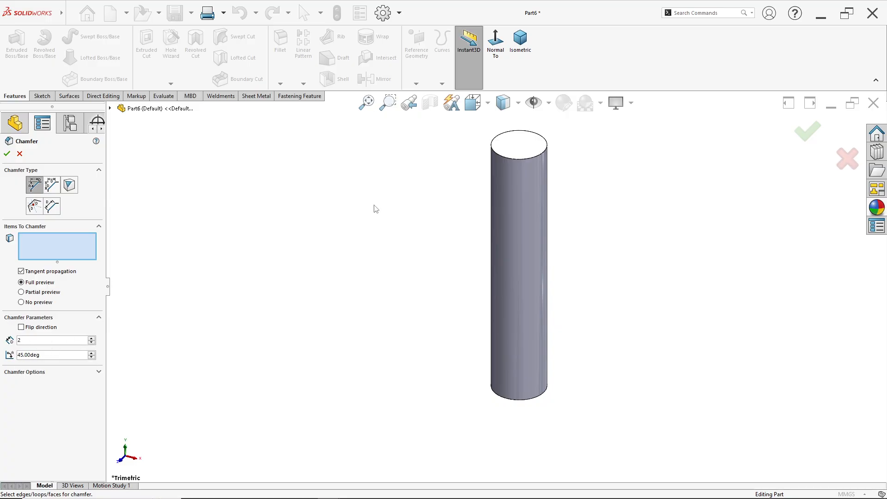
{"action": "left_click", "coordinate": [515, 159]}
{"action": "left_click", "coordinate": [505, 400]}
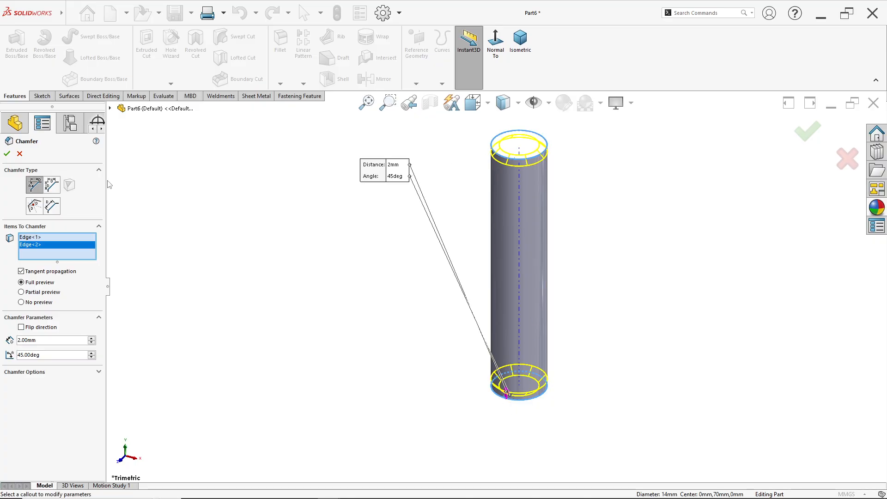
{"action": "left_click", "coordinate": [7, 154]}
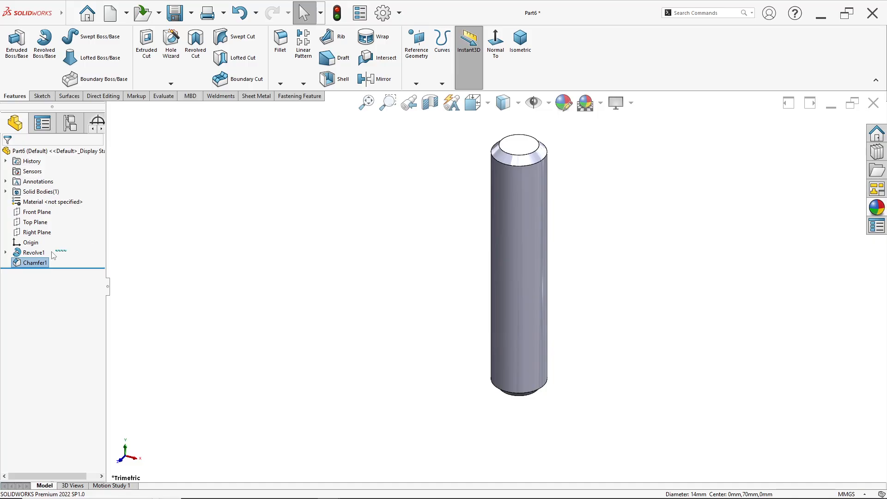
- Apply a violet-blue color (RGB 128, 128, 255) to the pin's revolve and chamfer features
{"action": "left_click_drag", "start_coordinate": [28, 265], "coordinate": [27, 265]}
{"action": "left_click", "coordinate": [564, 104]}
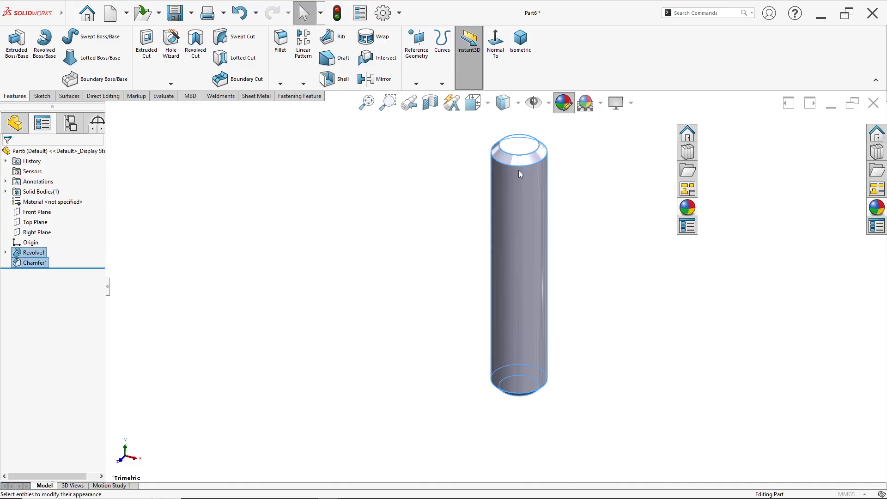
{"action": "left_click", "coordinate": [59, 339]}
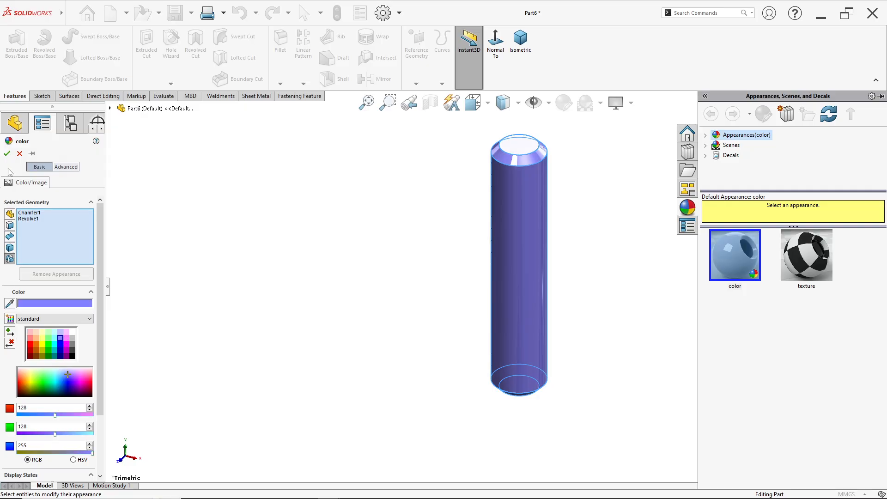
{"action": "left_click", "coordinate": [7, 154]}
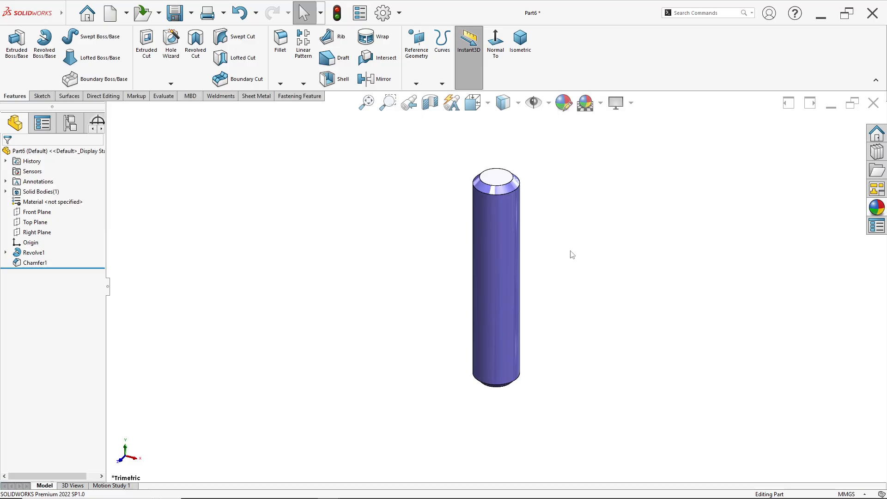
- Save the pin in the Downloads folder as Part 3 EXC DES
{"action": "scroll", "coordinate": [568, 254], "scroll_direction": "up", "scroll_amount": 3}
{"action": "scroll", "coordinate": [568, 253], "scroll_direction": "down", "scroll_amount": 3}
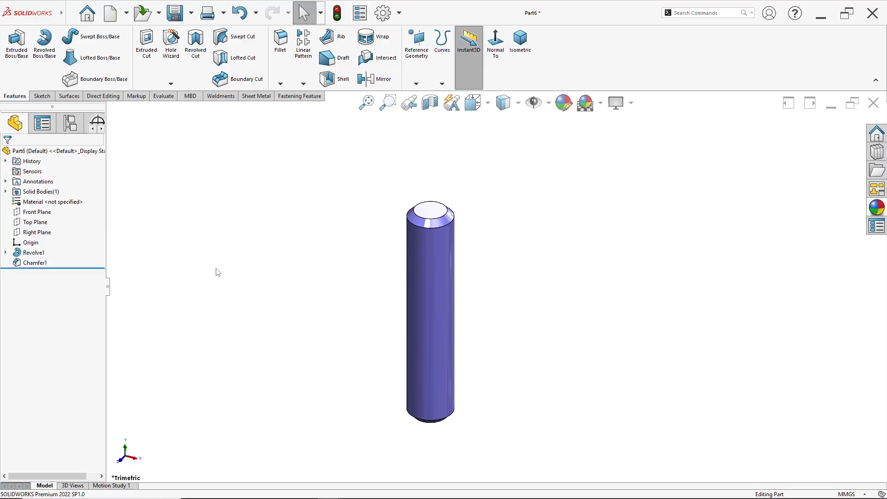
{"action": "left_click", "coordinate": [191, 13]}
{"action": "left_click", "coordinate": [196, 40]}
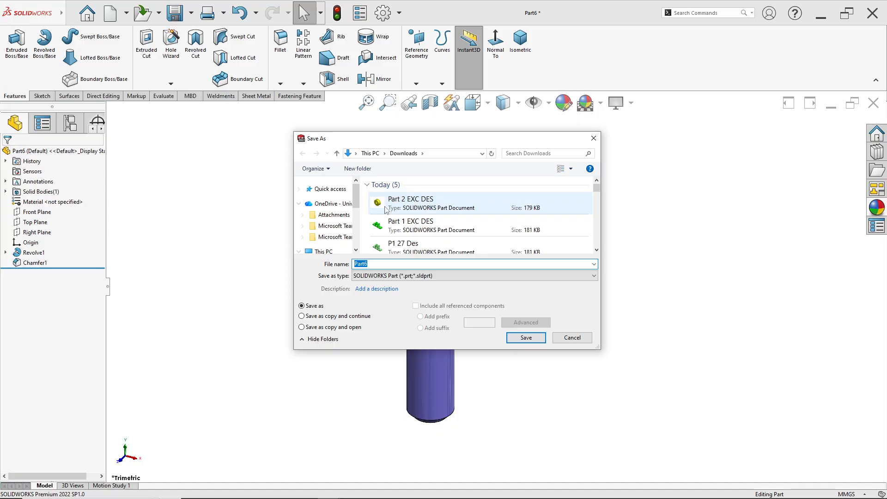
{"action": "left_click", "coordinate": [386, 208]}
{"action": "left_click", "coordinate": [367, 264]}
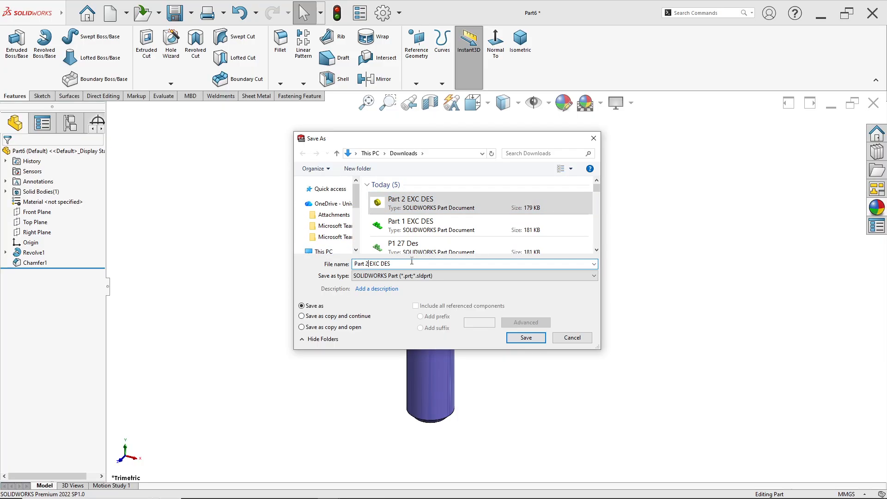
{"action": "key", "text": "BackSpace"}
{"action": "key", "text": "Return"}
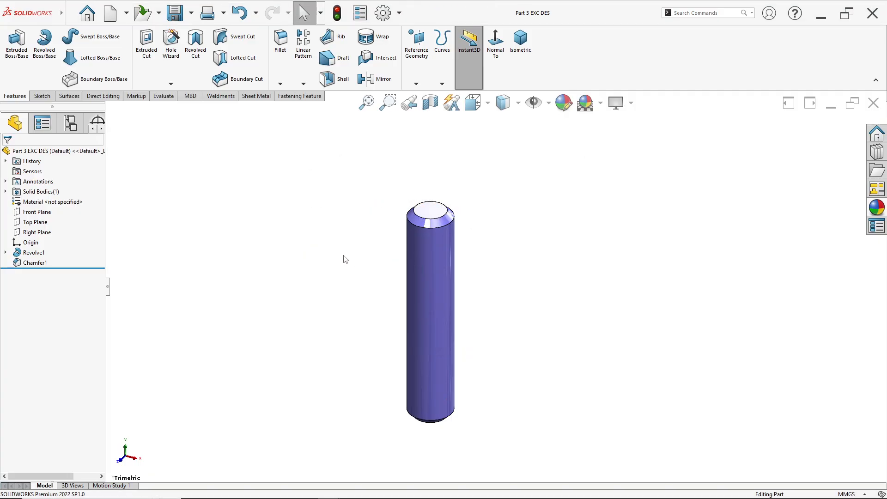
- Create a new assembly and insert Part 1, Part 2 and Part 3 EXC DES, placing the roller and the pin on opposite sides of the bracket
{"action": "scroll", "coordinate": [397, 275], "scroll_direction": "down", "scroll_amount": 1}
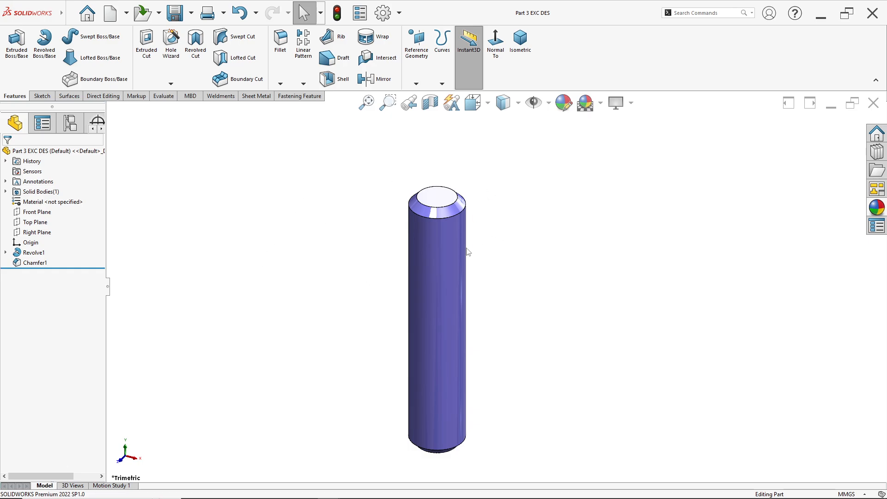
{"action": "left_click", "coordinate": [126, 17]}
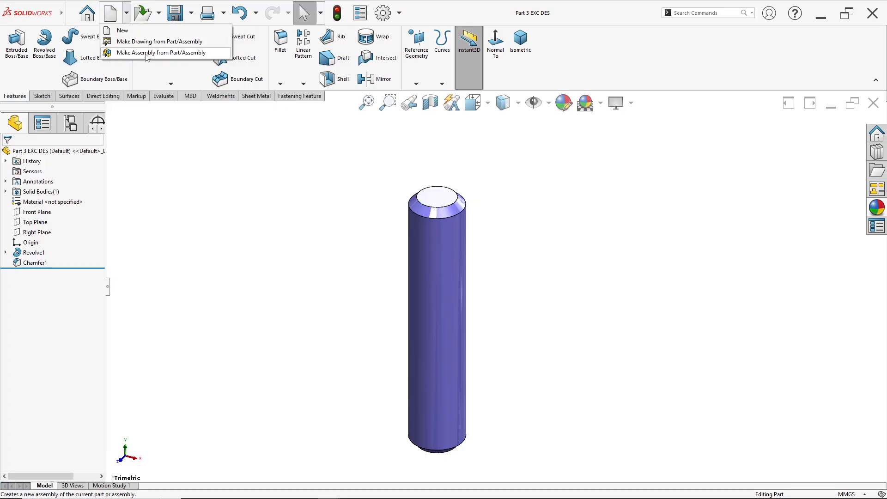
{"action": "left_click", "coordinate": [147, 53]}
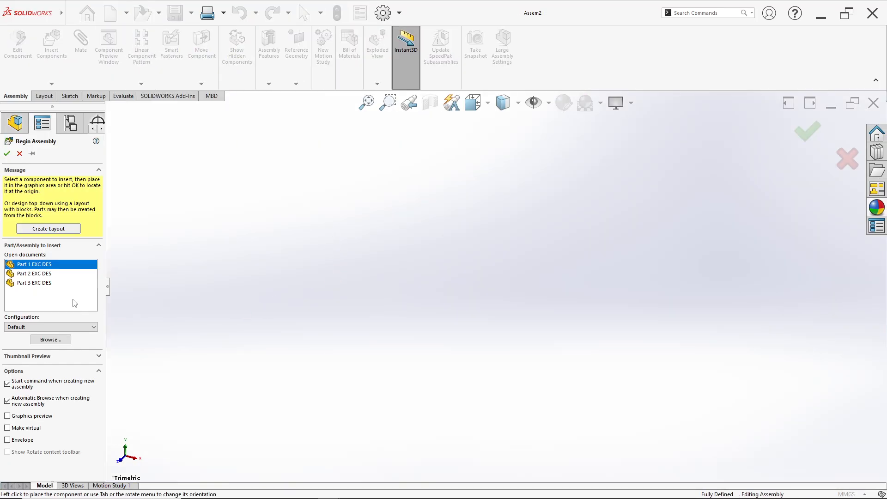
{"action": "left_click", "coordinate": [33, 274], "text": "ctrl"}
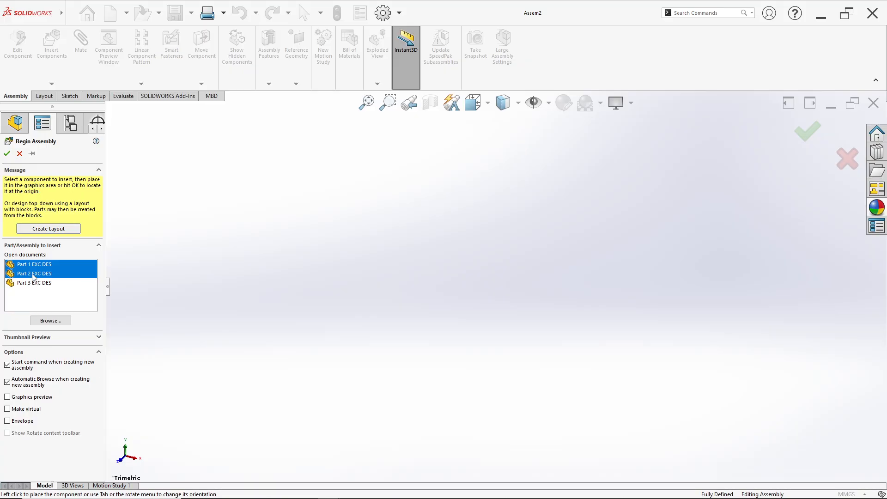
{"action": "left_click", "coordinate": [33, 283], "text": "ctrl"}
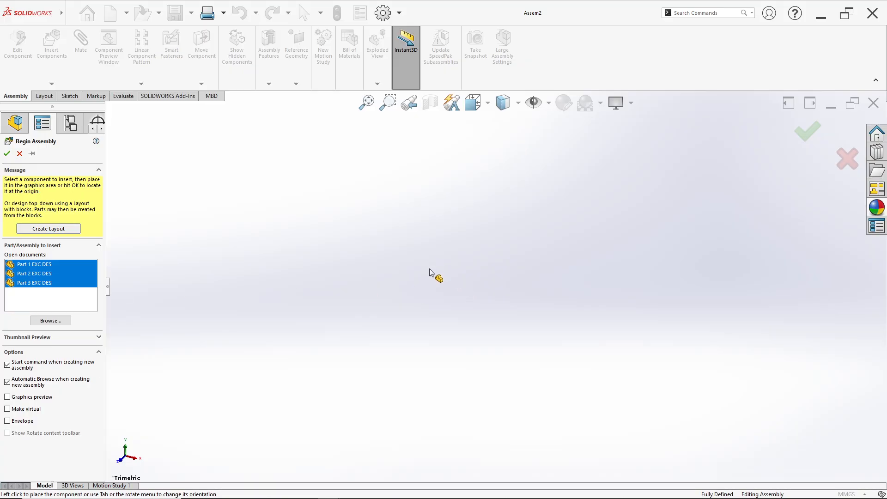
{"action": "left_click", "coordinate": [451, 285]}
{"action": "left_click", "coordinate": [294, 206]}
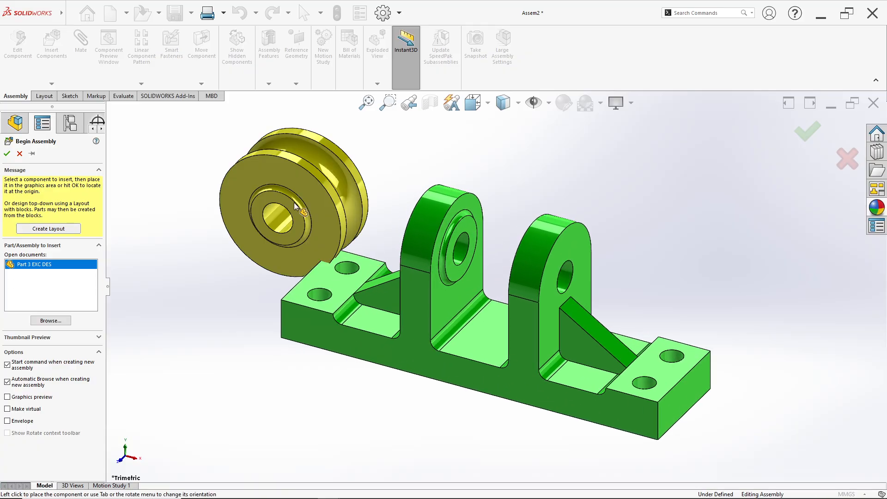
{"action": "scroll", "coordinate": [274, 197], "scroll_direction": "up", "scroll_amount": 3}
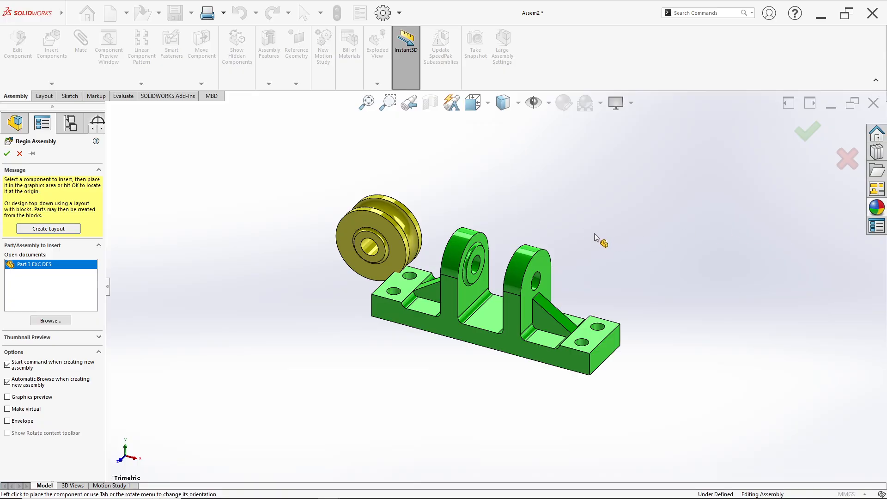
{"action": "left_click", "coordinate": [610, 235]}
{"action": "scroll", "coordinate": [610, 227], "scroll_direction": "down", "scroll_amount": 3}
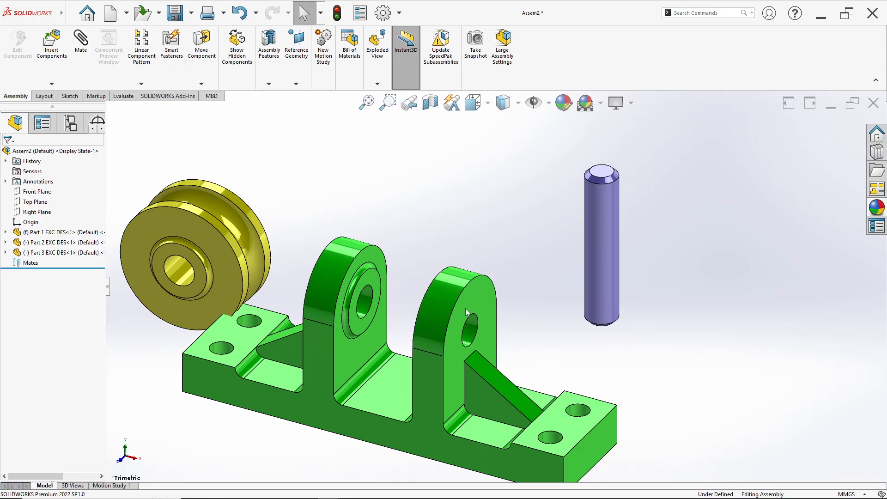
- Set the assembly's scene background to Plain White
{"action": "scroll", "coordinate": [625, 250], "scroll_direction": "up", "scroll_amount": 2}
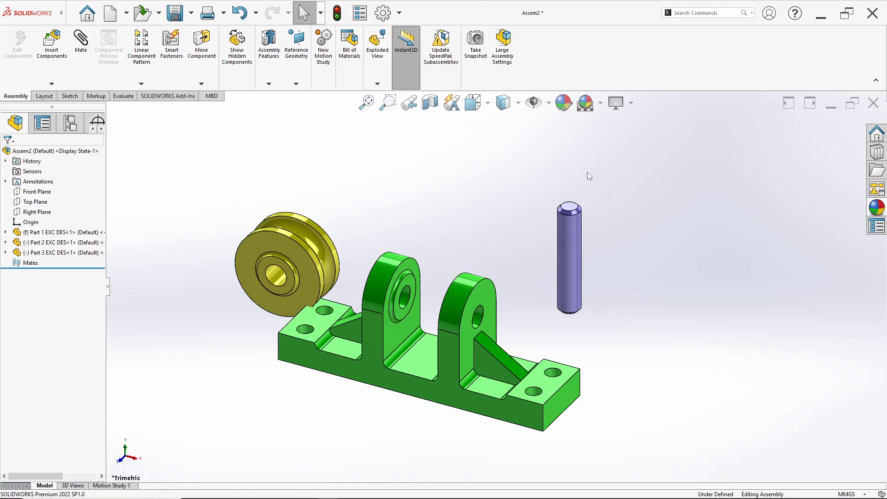
{"action": "left_click", "coordinate": [602, 105]}
{"action": "left_click", "coordinate": [605, 131]}
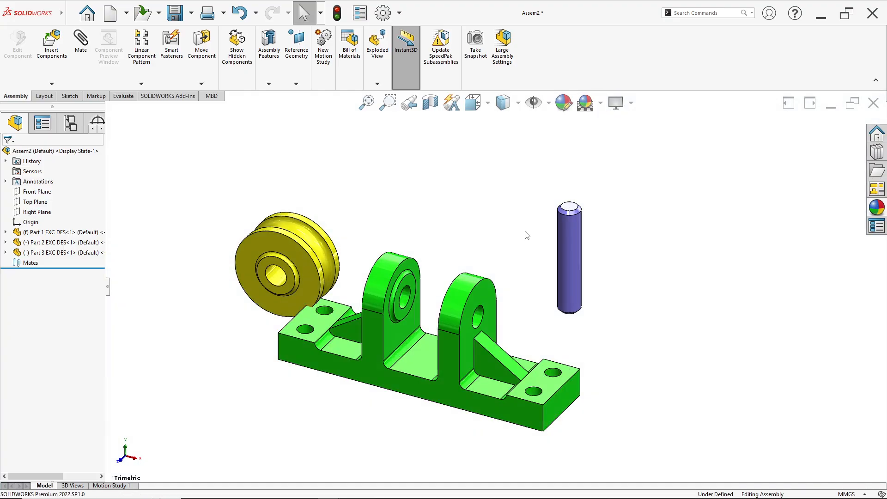
- Move the roller upward so it sits clear above the bracket's base
{"action": "scroll", "coordinate": [508, 268], "scroll_direction": "down", "scroll_amount": 2}
{"action": "scroll", "coordinate": [503, 285], "scroll_direction": "up", "scroll_amount": 3}
{"action": "left_click", "coordinate": [294, 282]}
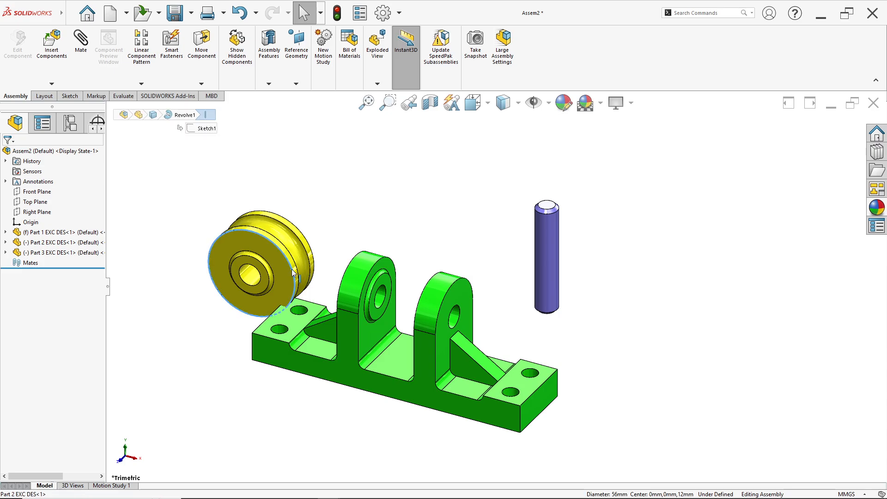
{"action": "left_click_drag", "start_coordinate": [294, 281], "coordinate": [296, 226]}
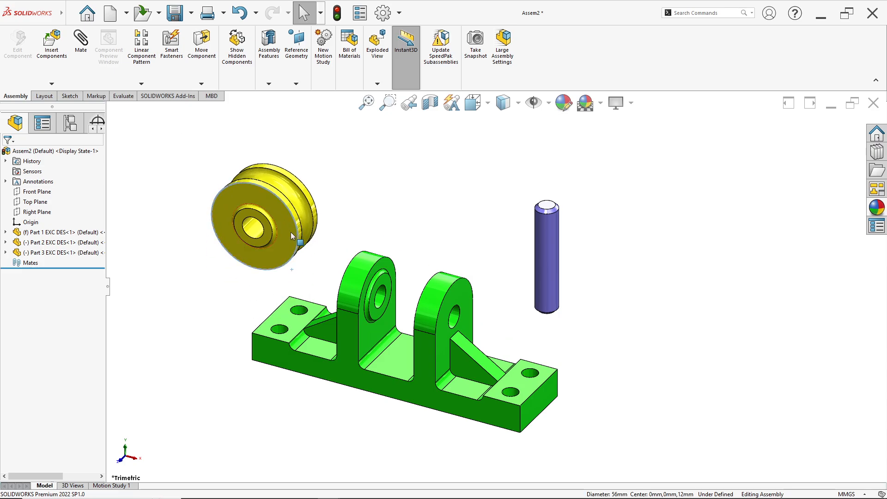
- Rotate the roller in place so its flat face and bore point the same way as the bracket's lug holes
{"action": "right_click_drag", "start_coordinate": [289, 232], "coordinate": [367, 214]}
{"action": "left_click", "coordinate": [368, 216]}
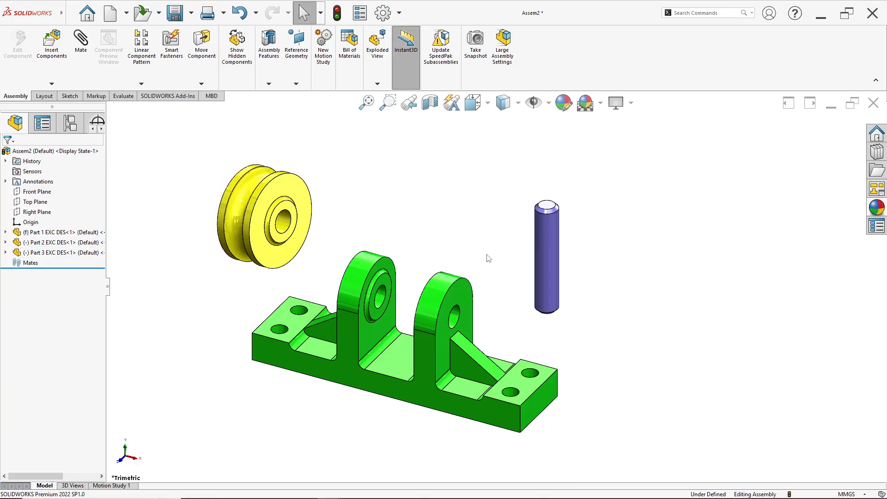
{"action": "scroll", "coordinate": [464, 321], "scroll_direction": "down", "scroll_amount": 3}
{"action": "scroll", "coordinate": [486, 366], "scroll_direction": "up", "scroll_amount": 2}
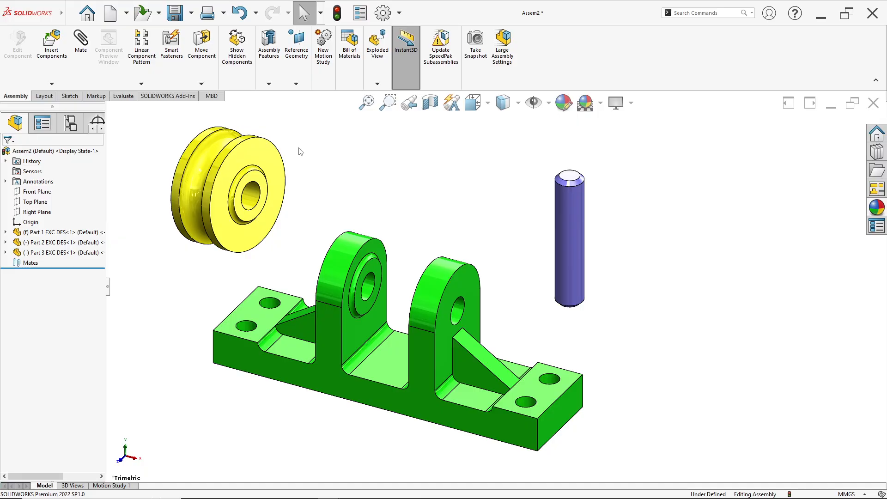
- Add a Concentric mate between the roller's bore and the hole in the bracket's lug nearest the roller
{"action": "left_click", "coordinate": [81, 64]}
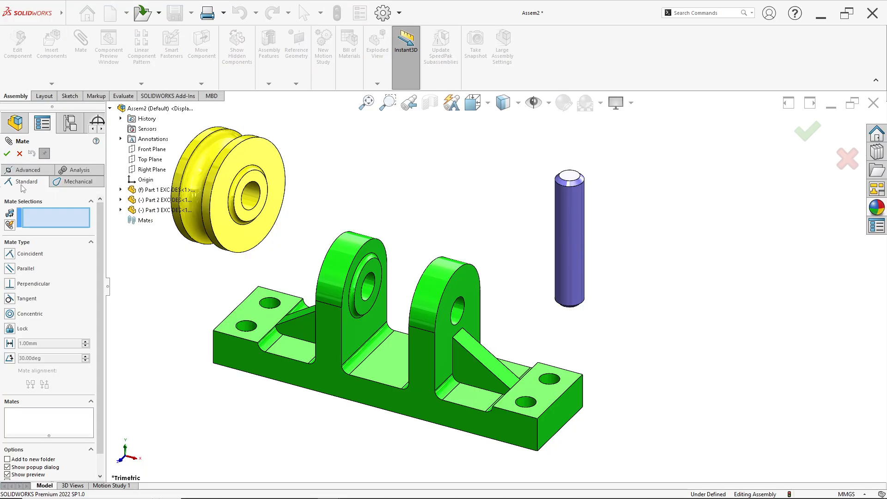
{"action": "scroll", "coordinate": [263, 206], "scroll_direction": "down", "scroll_amount": 3}
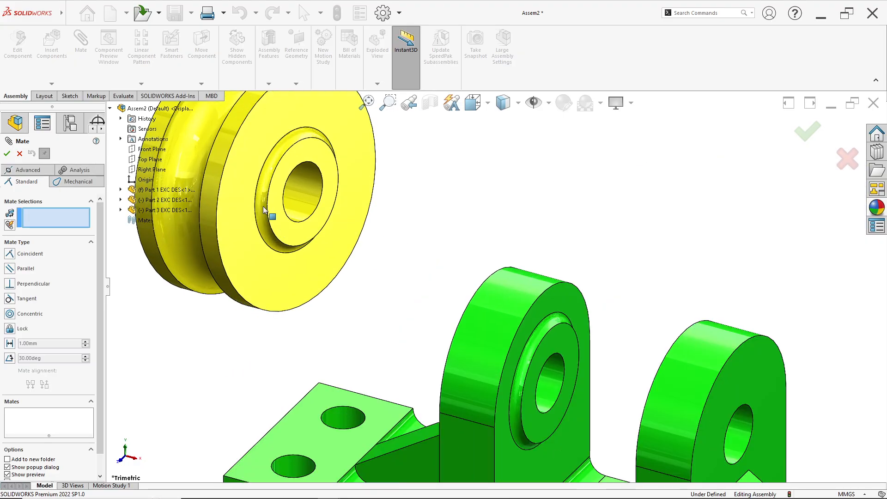
{"action": "left_click", "coordinate": [310, 187]}
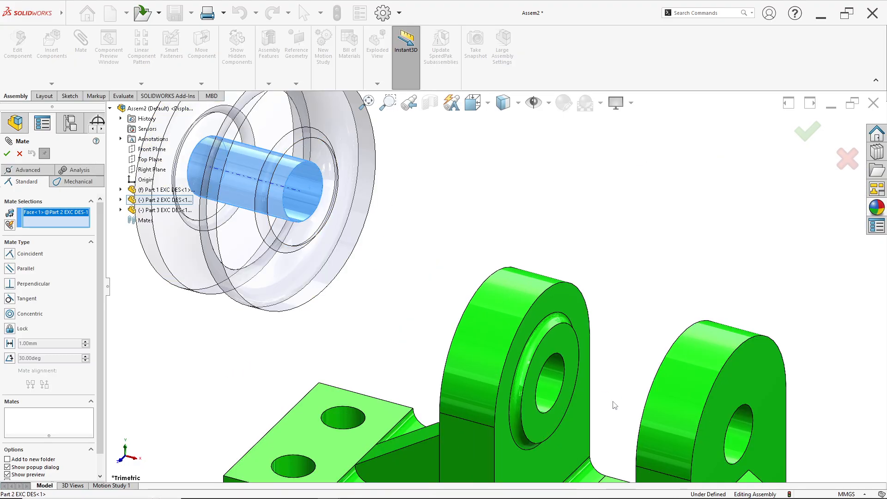
{"action": "scroll", "coordinate": [568, 402], "scroll_direction": "down", "scroll_amount": 3}
{"action": "left_click", "coordinate": [556, 356]}
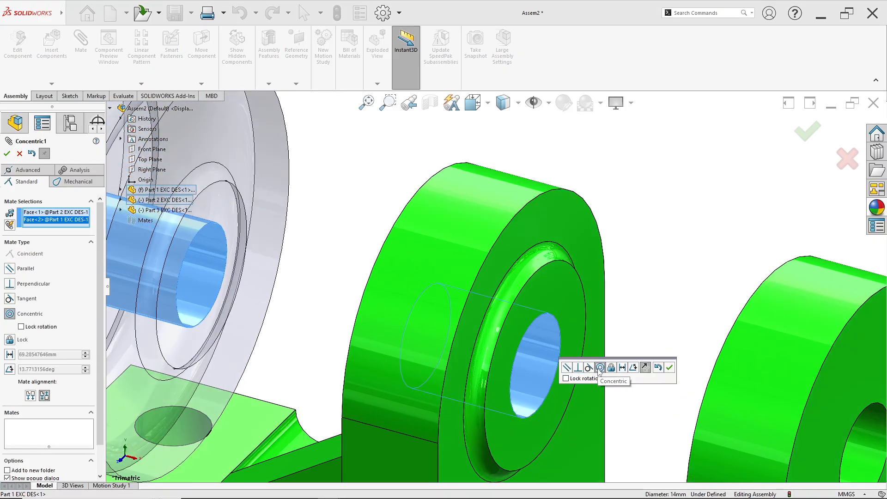
{"action": "left_click", "coordinate": [669, 367]}
{"action": "scroll", "coordinate": [592, 314], "scroll_direction": "up", "scroll_amount": 3}
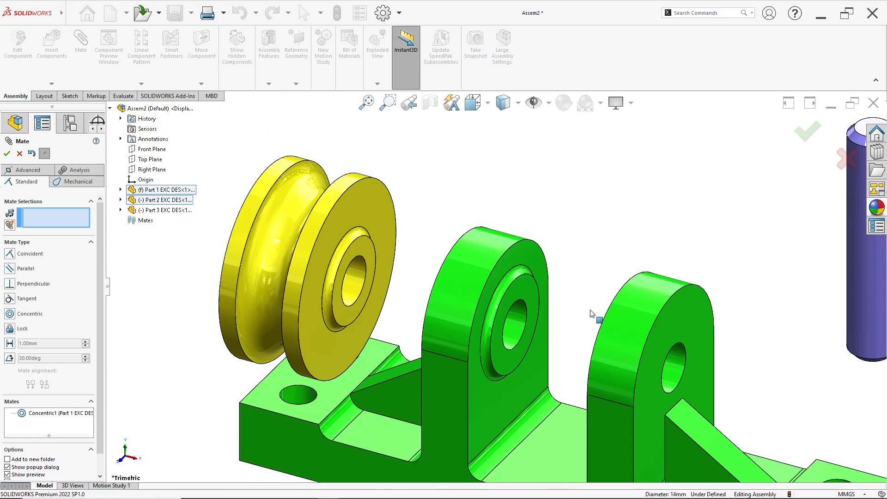
{"action": "scroll", "coordinate": [547, 312], "scroll_direction": "up", "scroll_amount": 2}
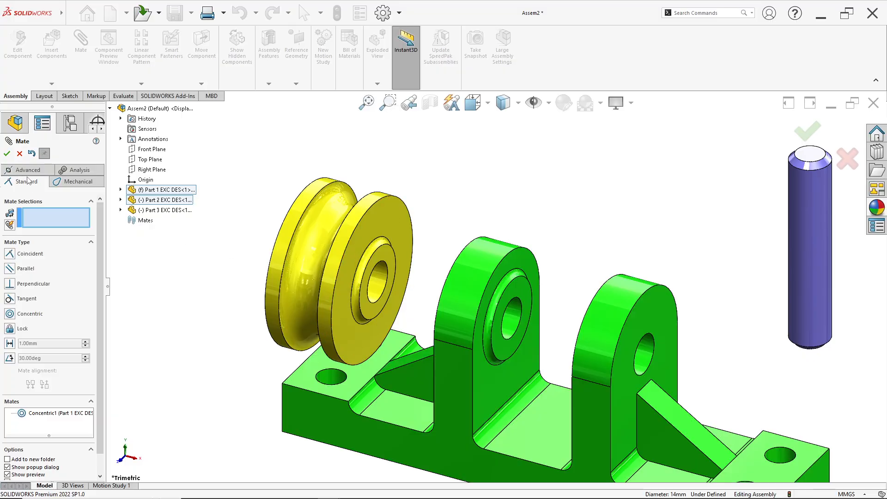
- Set up a Width mate with the Centered constraint and pick the roller's two hub end faces as the width selections
{"action": "scroll", "coordinate": [392, 265], "scroll_direction": "down", "scroll_amount": 2}
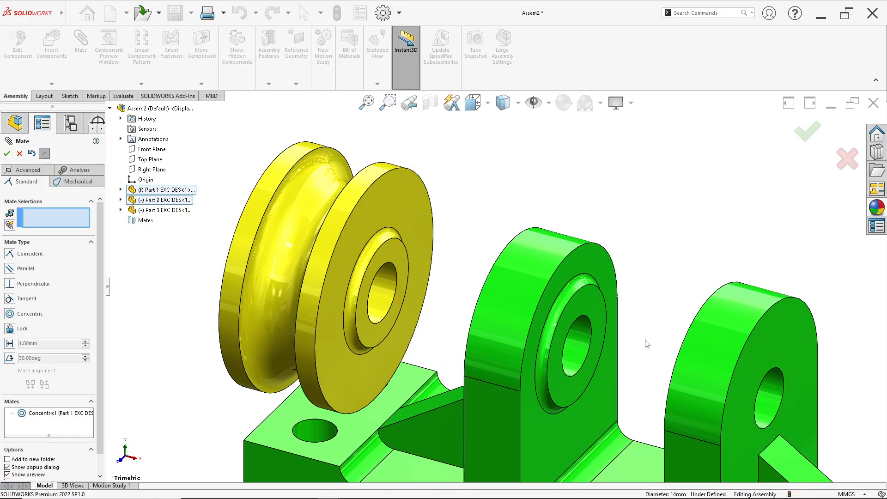
{"action": "left_click", "coordinate": [30, 171]}
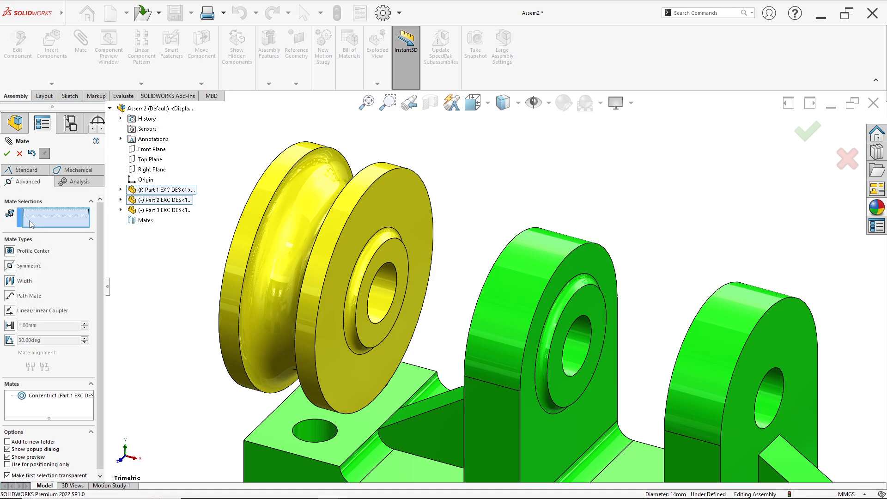
{"action": "left_click", "coordinate": [20, 282]}
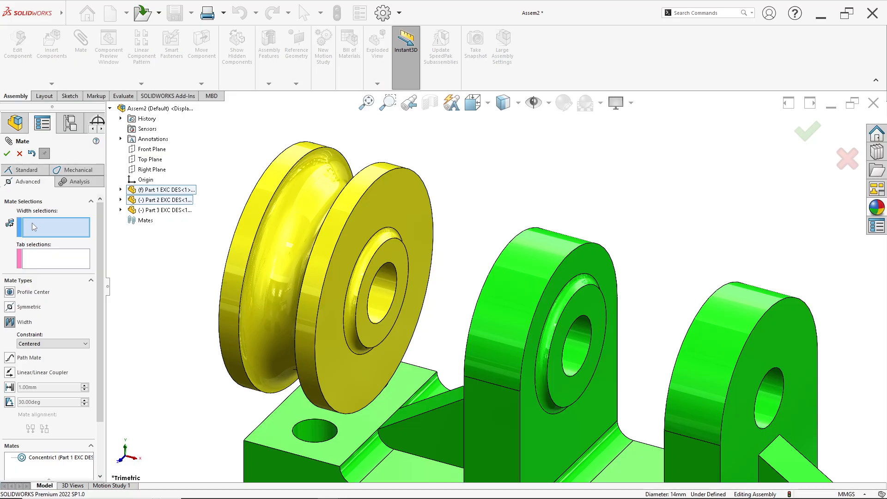
{"action": "scroll", "coordinate": [382, 256], "scroll_direction": "down", "scroll_amount": 2}
{"action": "scroll", "coordinate": [396, 273], "scroll_direction": "up", "scroll_amount": 3}
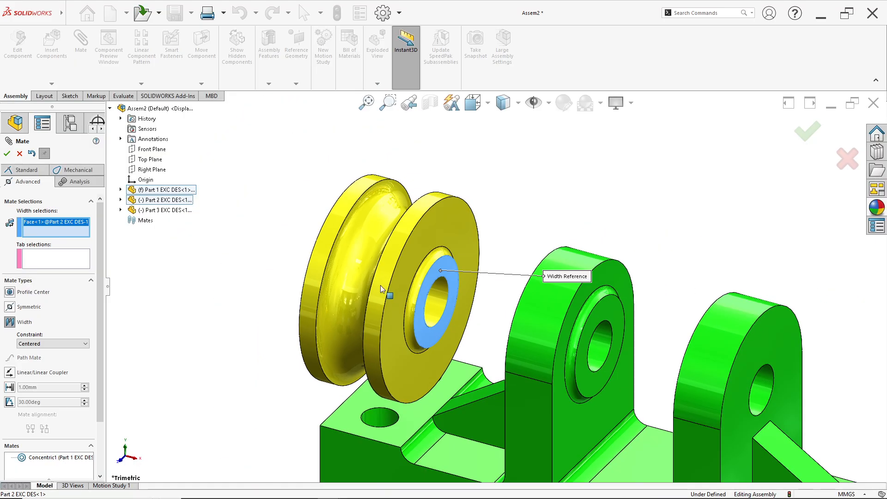
{"action": "middle_click_drag", "start_coordinate": [382, 287], "coordinate": [492, 224]}
{"action": "left_click", "coordinate": [289, 323]}
- Pick the inner boss faces of the two bracket lugs as the tab selections and accept the Width mate
{"action": "middle_click_drag", "start_coordinate": [513, 314], "coordinate": [411, 375]}
{"action": "middle_click_drag", "start_coordinate": [370, 352], "coordinate": [522, 365]}
{"action": "scroll", "coordinate": [452, 300], "scroll_direction": "down", "scroll_amount": 3}
{"action": "left_click", "coordinate": [432, 293]}
{"action": "middle_click_drag", "start_coordinate": [420, 349], "coordinate": [265, 330]}
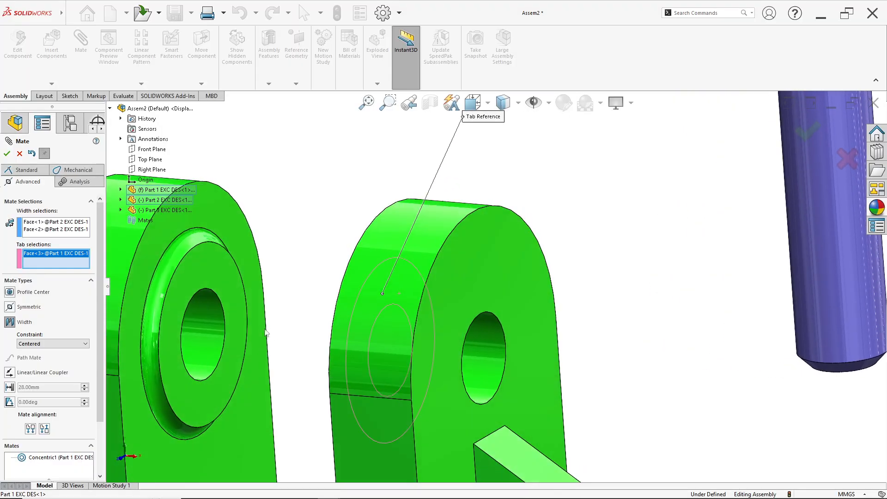
{"action": "left_click", "coordinate": [217, 269]}
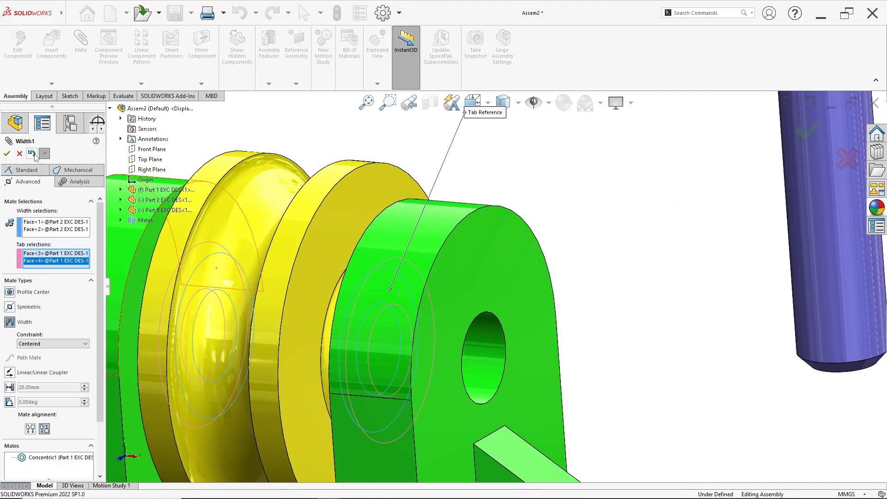
{"action": "left_click", "coordinate": [6, 154]}
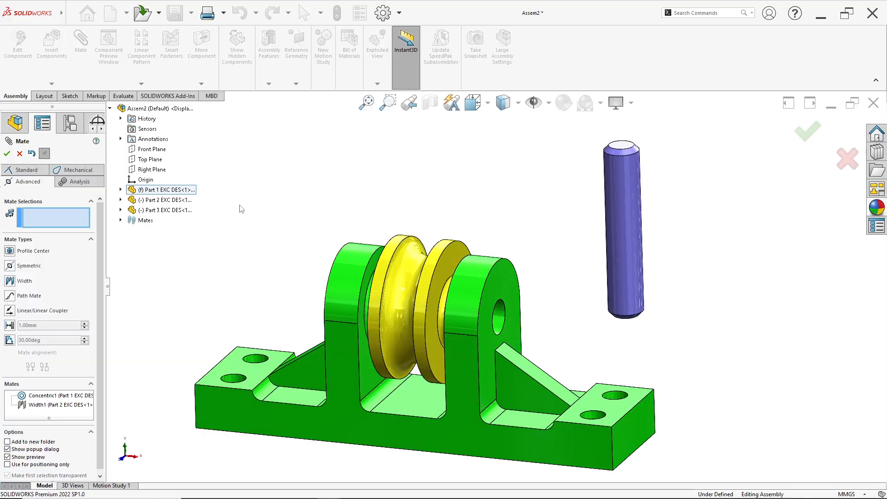
{"action": "left_click", "coordinate": [6, 154]}
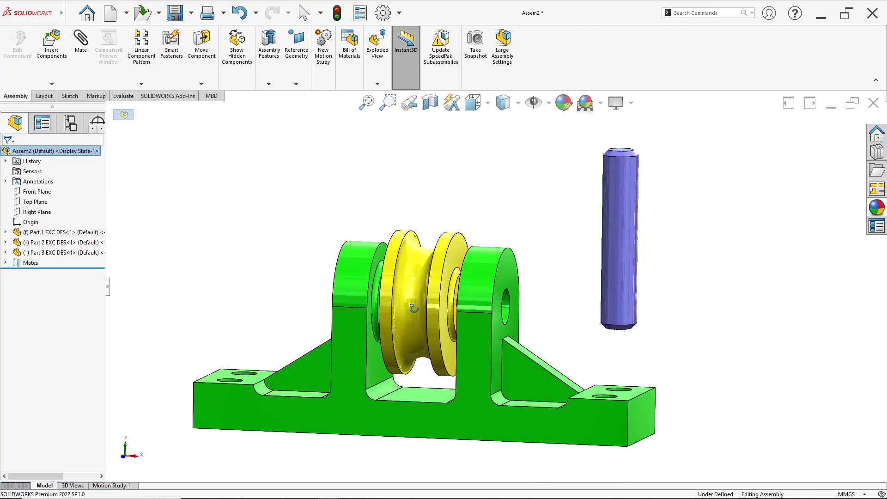
- Examine from several angles how the roller fits between the bracket's two lugs
{"action": "middle_click_drag", "start_coordinate": [283, 311], "coordinate": [358, 268]}
{"action": "scroll", "coordinate": [408, 306], "scroll_direction": "down", "scroll_amount": 6}
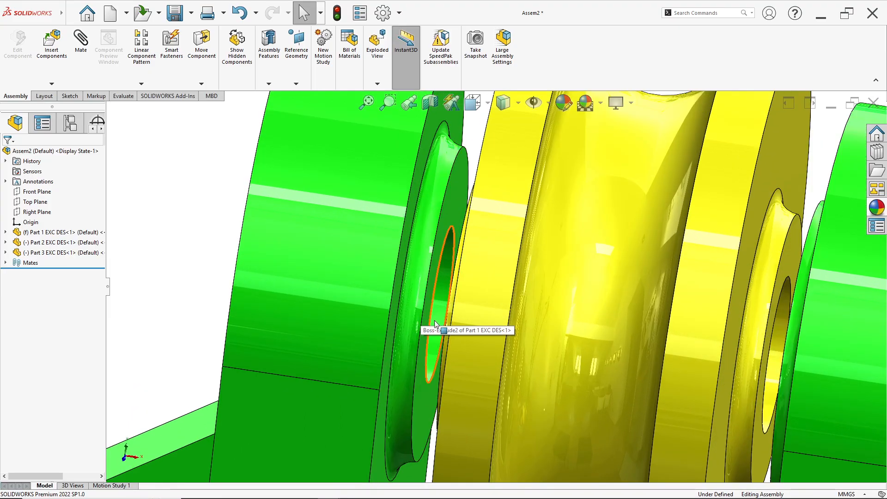
{"action": "scroll", "coordinate": [434, 320], "scroll_direction": "up", "scroll_amount": 4}
{"action": "middle_click_drag", "start_coordinate": [567, 370], "coordinate": [600, 359]}
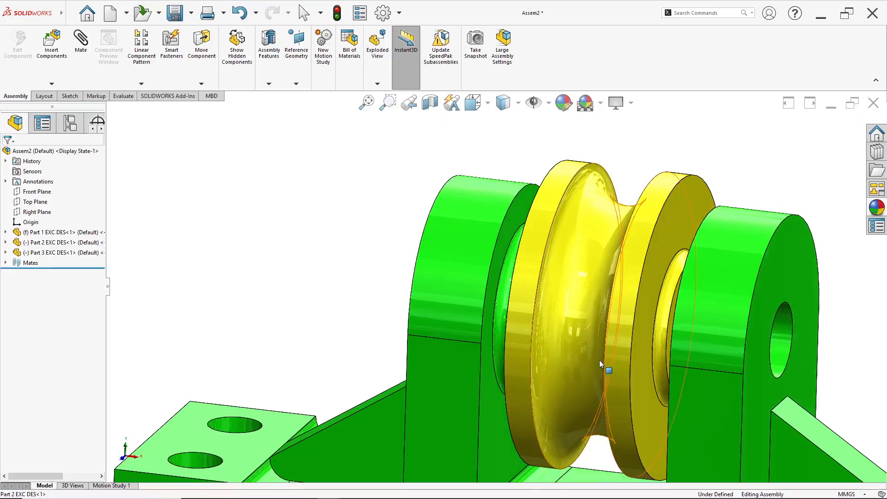
{"action": "scroll", "coordinate": [600, 361], "scroll_direction": "up", "scroll_amount": 2}
{"action": "key", "text": "space"}
{"action": "left_click", "coordinate": [434, 290]}
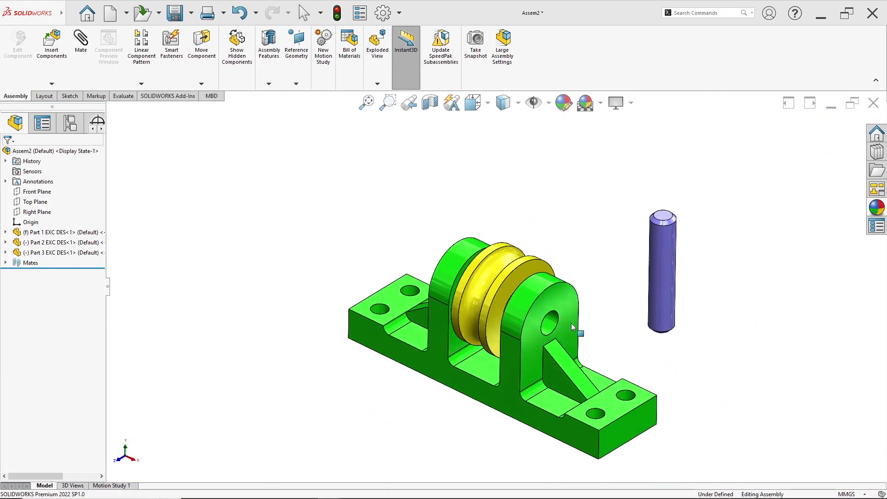
{"action": "scroll", "coordinate": [571, 323], "scroll_direction": "down", "scroll_amount": 2}
{"action": "middle_click_drag", "start_coordinate": [536, 345], "coordinate": [535, 337]}
{"action": "scroll", "coordinate": [524, 326], "scroll_direction": "up", "scroll_amount": 1}
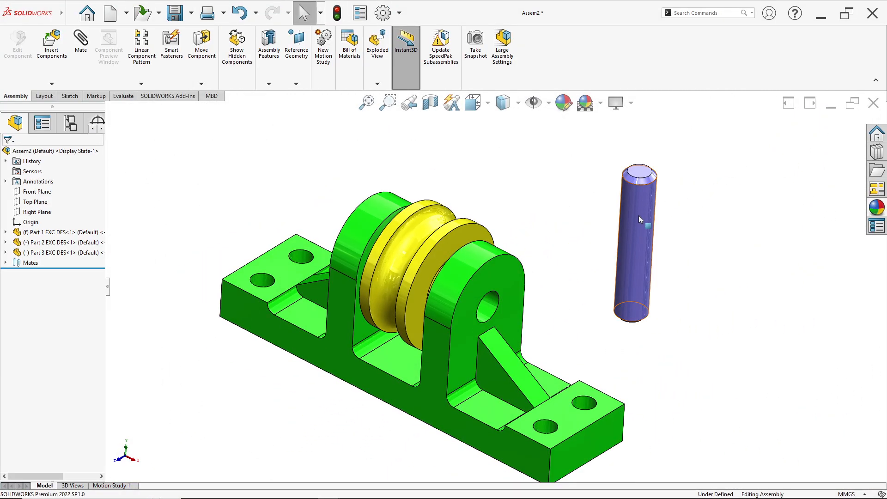
- Rotate the pin to lie horizontally and add a Concentric mate between the bracket's lug hole and the pin's cylindrical face
{"action": "right_click_drag", "start_coordinate": [639, 219], "coordinate": [679, 355]}
{"action": "left_click", "coordinate": [275, 153]}
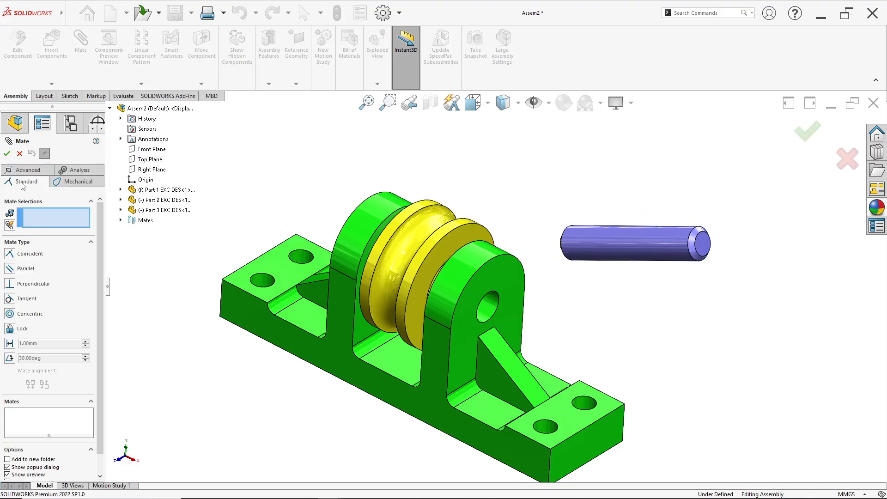
{"action": "scroll", "coordinate": [506, 313], "scroll_direction": "down", "scroll_amount": 3}
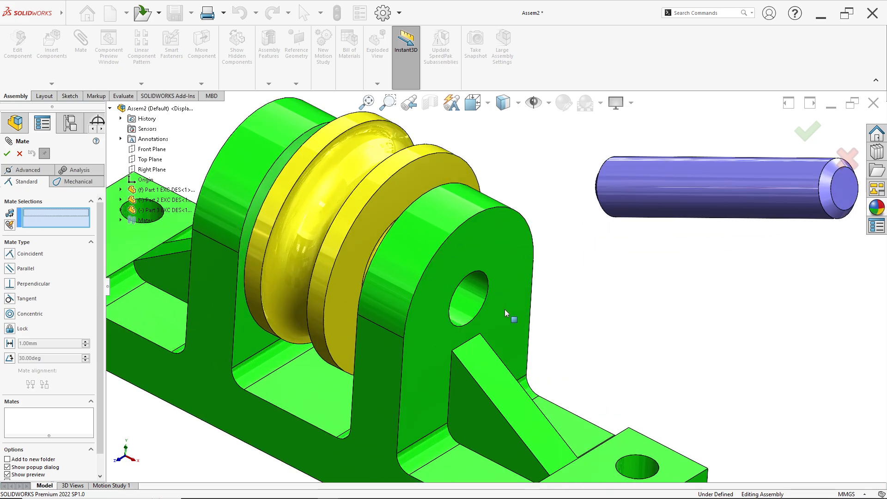
{"action": "left_click", "coordinate": [473, 299]}
{"action": "left_click", "coordinate": [707, 180]}
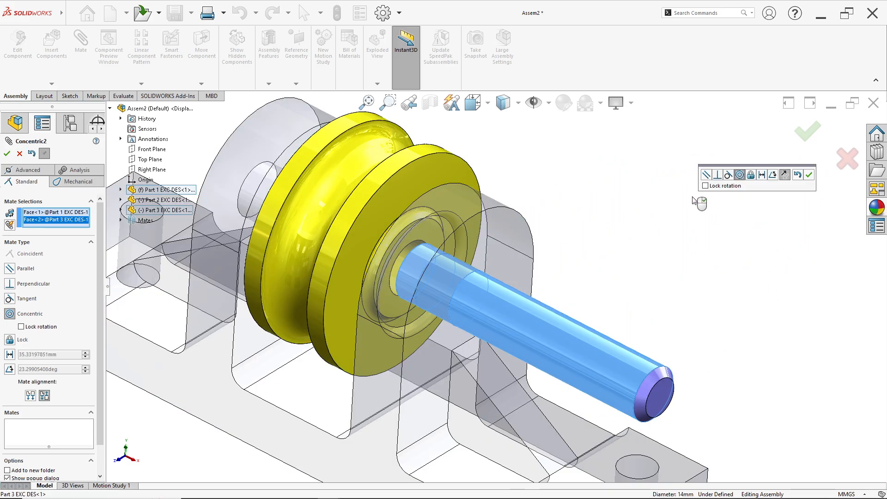
{"action": "left_click", "coordinate": [809, 176]}
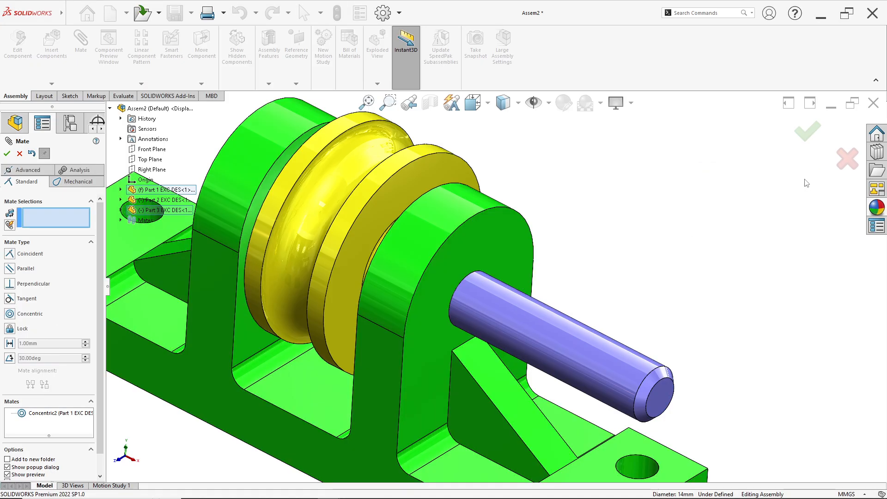
{"action": "left_click", "coordinate": [23, 169]}
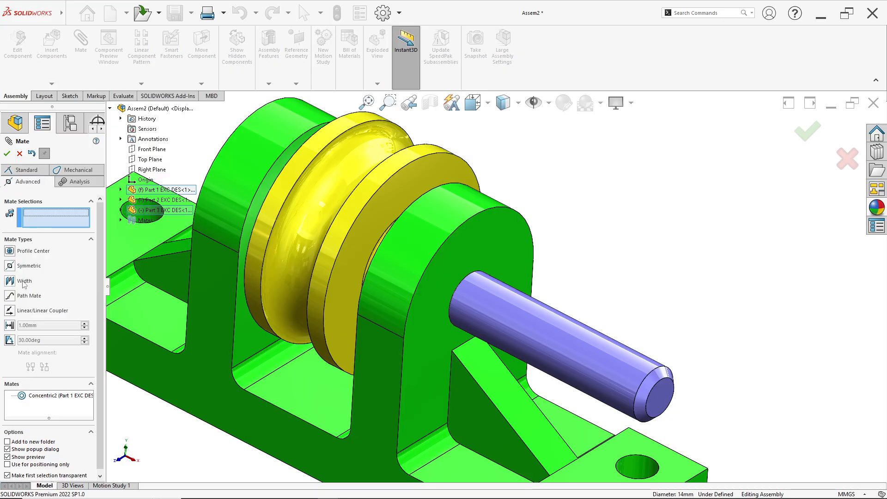
{"action": "left_click", "coordinate": [24, 281]}
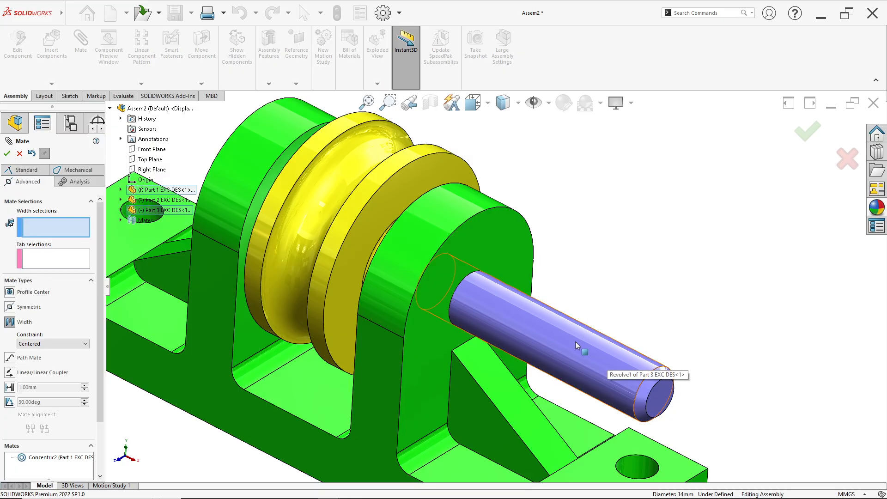
{"action": "left_click_drag", "start_coordinate": [569, 339], "coordinate": [652, 309]}
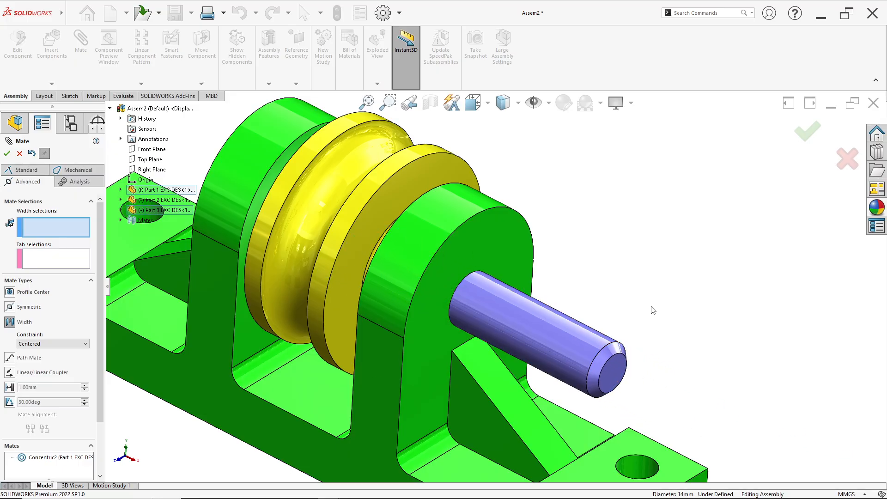
{"action": "key", "text": "Escape"}
- Slide the pin along its axis until it passes through the roller and both bracket lugs
{"action": "mouse_move", "coordinate": [539, 338]}
{"action": "left_mouse_down"}
{"action": "mouse_move", "coordinate": [384, 272]}
{"action": "mouse_move", "coordinate": [541, 338]}
{"action": "left_mouse_up"}
{"action": "middle_click_drag", "start_coordinate": [541, 337], "coordinate": [492, 317]}
{"action": "scroll", "coordinate": [495, 307], "scroll_direction": "up", "scroll_amount": 3}
{"action": "left_click", "coordinate": [486, 307]}
{"action": "left_click", "coordinate": [530, 279]}
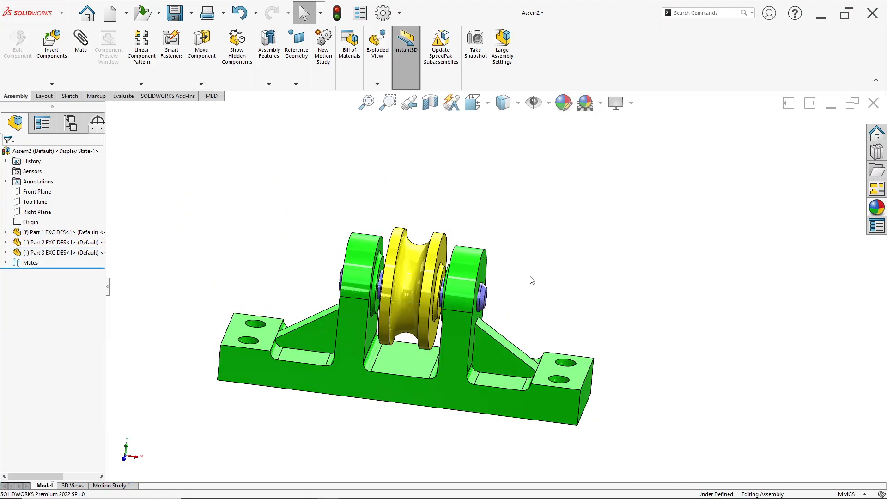
- Start an advanced Width mate and pick the pin's two flat end faces as the width selections
{"action": "scroll", "coordinate": [530, 279], "scroll_direction": "down", "scroll_amount": 3}
{"action": "left_click", "coordinate": [80, 51]}
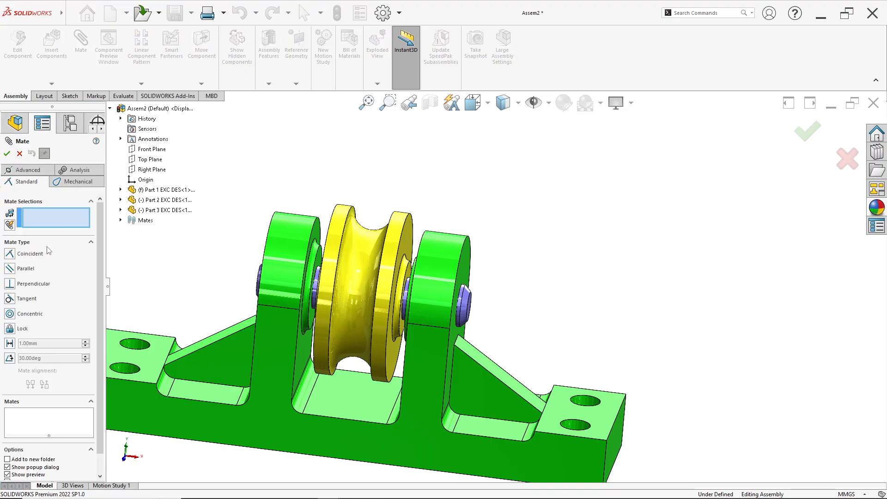
{"action": "left_click", "coordinate": [31, 171]}
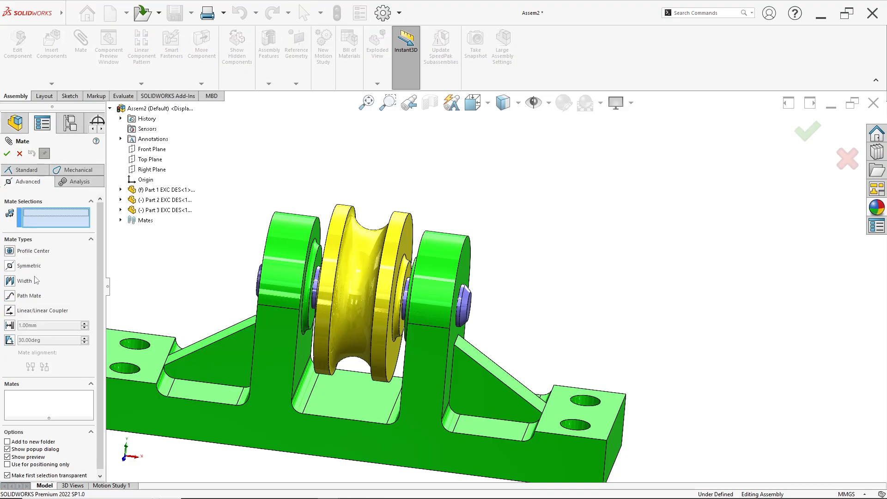
{"action": "left_click", "coordinate": [24, 282]}
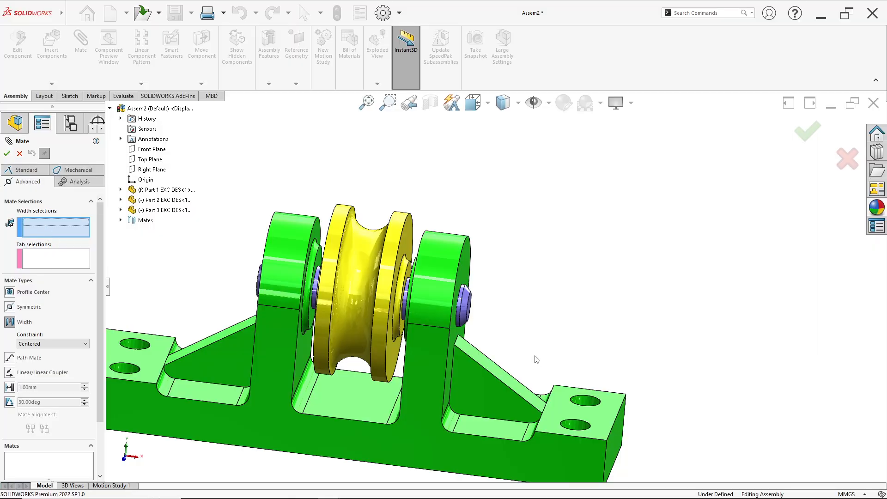
{"action": "scroll", "coordinate": [496, 306], "scroll_direction": "down", "scroll_amount": 3}
{"action": "scroll", "coordinate": [572, 301], "scroll_direction": "down", "scroll_amount": 3}
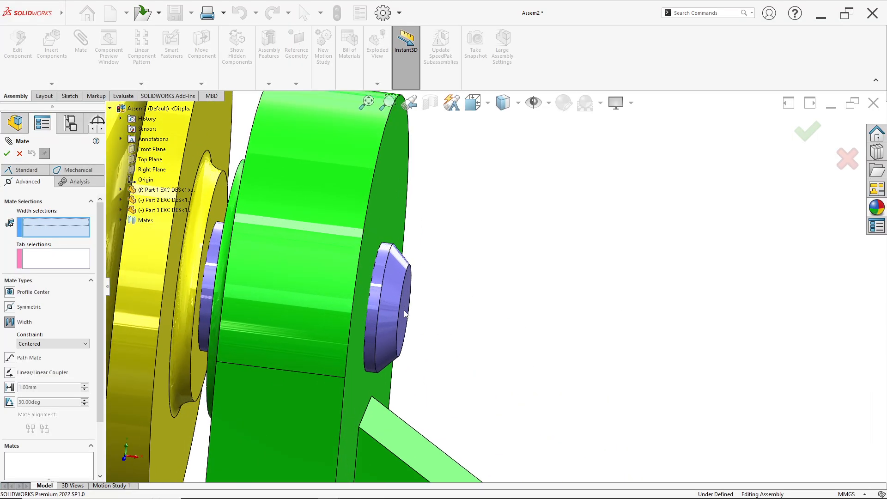
{"action": "left_click", "coordinate": [406, 313]}
{"action": "scroll", "coordinate": [402, 324], "scroll_direction": "up", "scroll_amount": 5}
{"action": "middle_click_drag", "start_coordinate": [309, 307], "coordinate": [183, 267]}
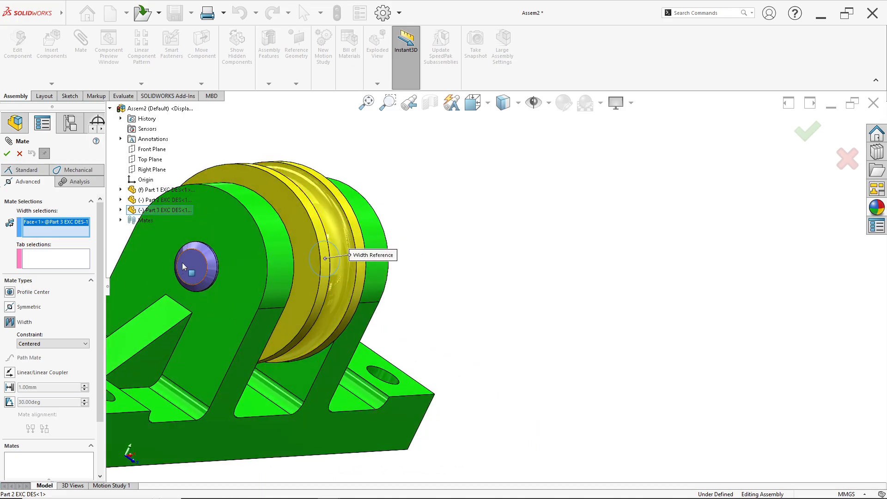
{"action": "left_click", "coordinate": [194, 270]}
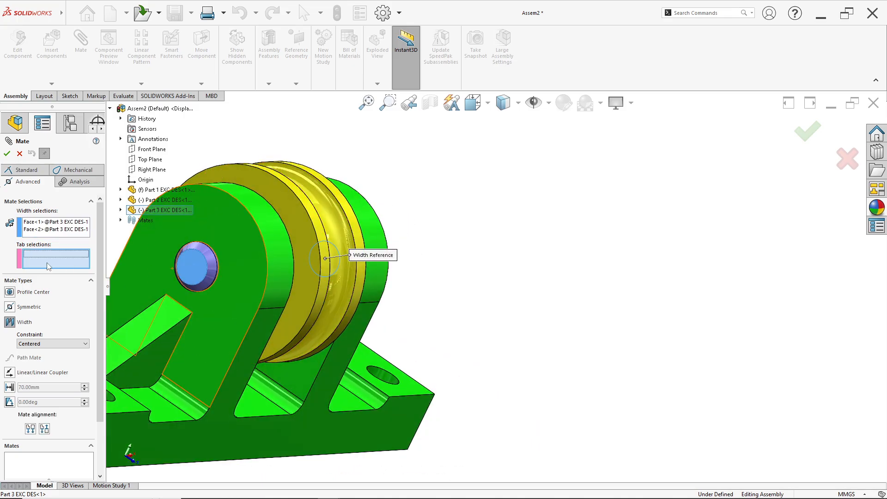
- Pick the outer side faces of the two bracket lugs as the tab selections and accept the centred Width mate
{"action": "middle_click_drag", "start_coordinate": [259, 289], "coordinate": [197, 249]}
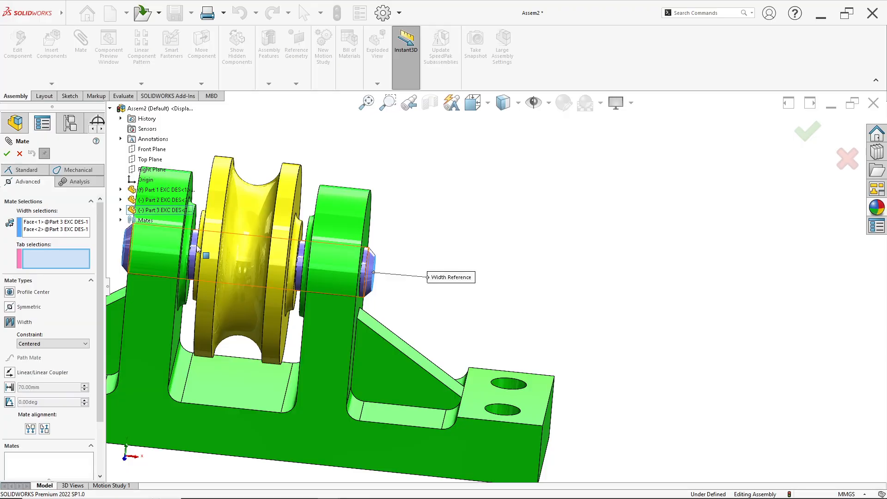
{"action": "scroll", "coordinate": [200, 249], "scroll_direction": "up", "scroll_amount": 4}
{"action": "scroll", "coordinate": [240, 253], "scroll_direction": "down", "scroll_amount": 5}
{"action": "middle_click_drag", "start_coordinate": [259, 253], "coordinate": [409, 248]}
{"action": "left_click", "coordinate": [409, 245]}
{"action": "middle_click_drag", "start_coordinate": [634, 342], "coordinate": [691, 297]}
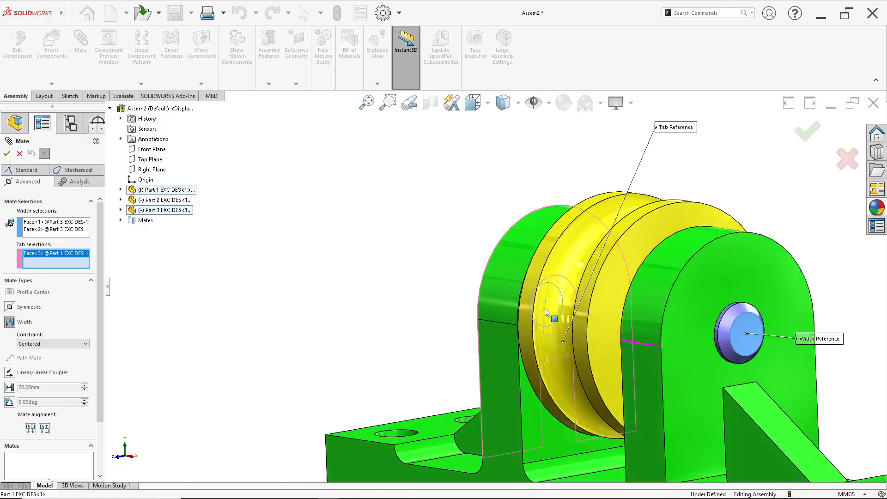
{"action": "left_click", "coordinate": [691, 296]}
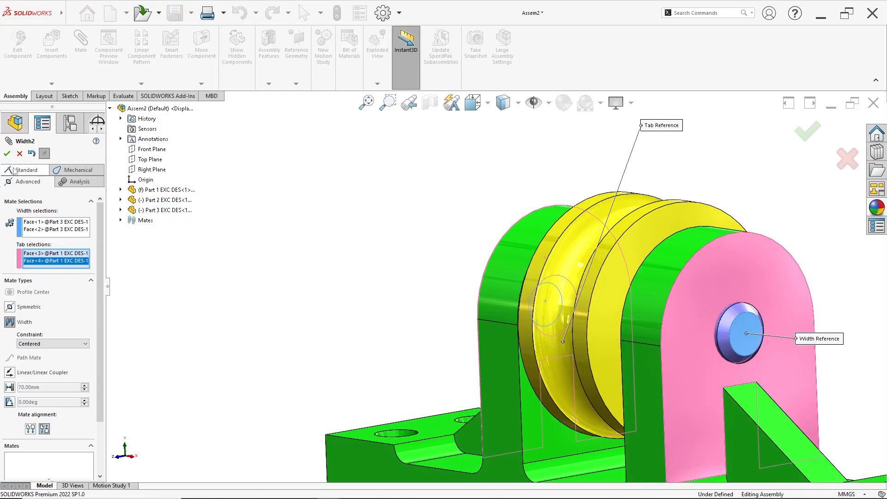
{"action": "left_click", "coordinate": [7, 154]}
- Examine how the pin ends protrude from both bracket lugs and close the Mate command
{"action": "middle_click_drag", "start_coordinate": [424, 312], "coordinate": [432, 283]}
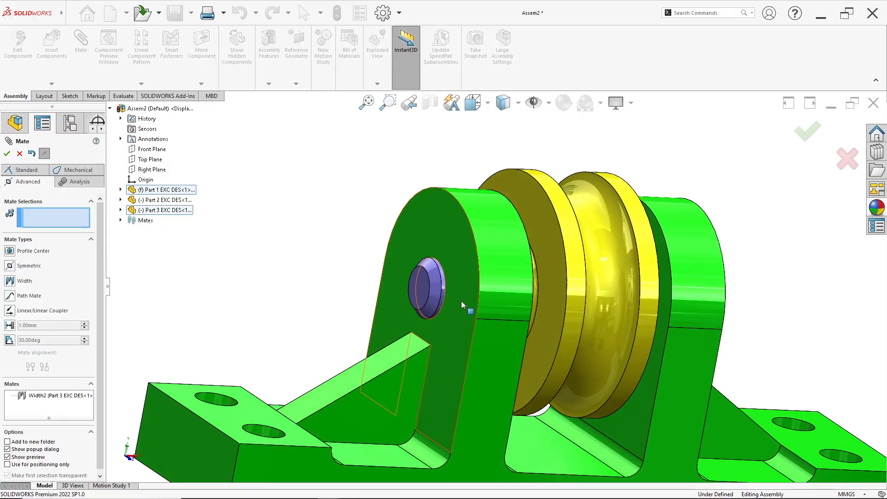
{"action": "scroll", "coordinate": [462, 301], "scroll_direction": "up", "scroll_amount": 3}
{"action": "middle_click_drag", "start_coordinate": [474, 301], "coordinate": [452, 309]}
{"action": "scroll", "coordinate": [616, 313], "scroll_direction": "down", "scroll_amount": 4}
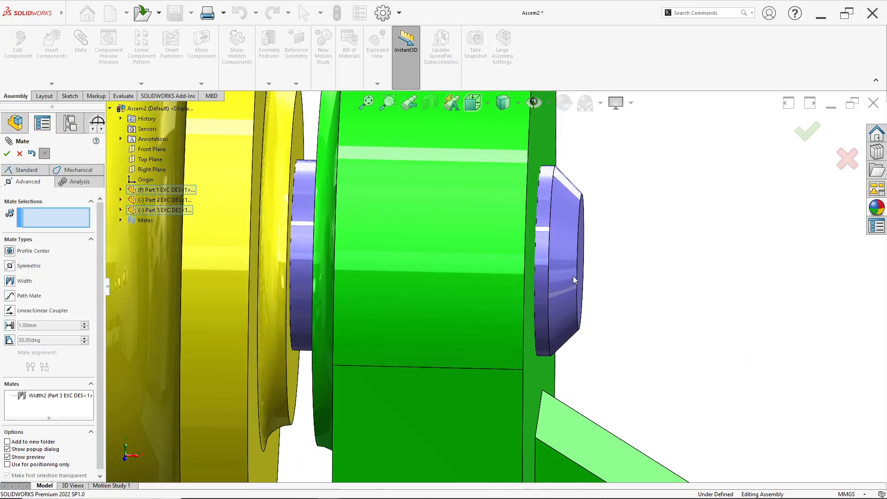
{"action": "scroll", "coordinate": [595, 303], "scroll_direction": "down", "scroll_amount": 3}
{"action": "scroll", "coordinate": [443, 258], "scroll_direction": "up", "scroll_amount": 1}
{"action": "left_click", "coordinate": [7, 154]}
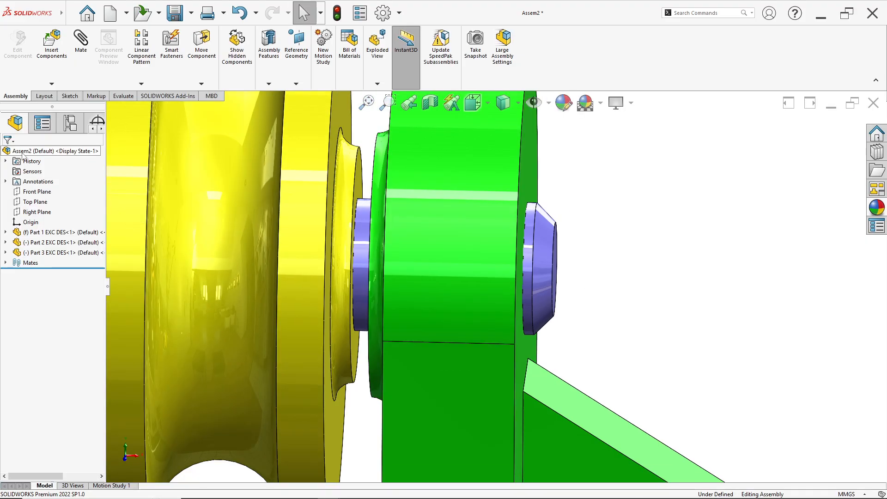
{"action": "scroll", "coordinate": [415, 227], "scroll_direction": "up", "scroll_amount": 3}
{"action": "left_click", "coordinate": [79, 68]}
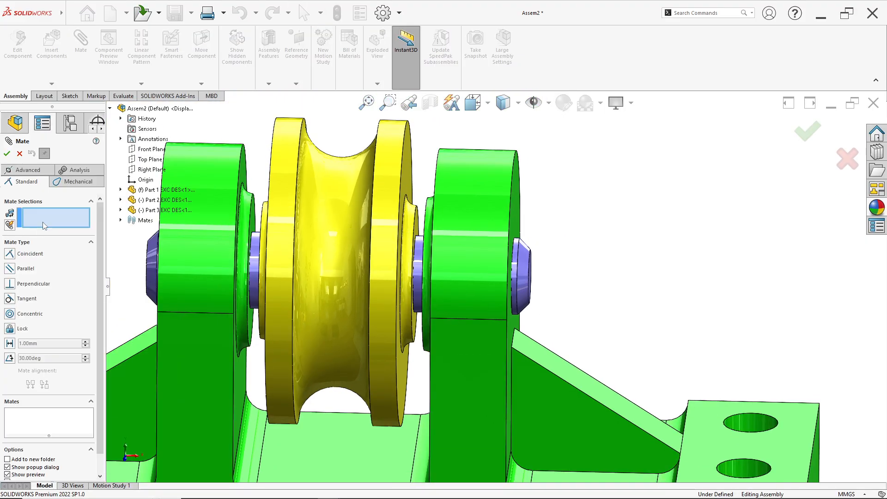
{"action": "middle_click_drag", "start_coordinate": [564, 313], "coordinate": [521, 315]}
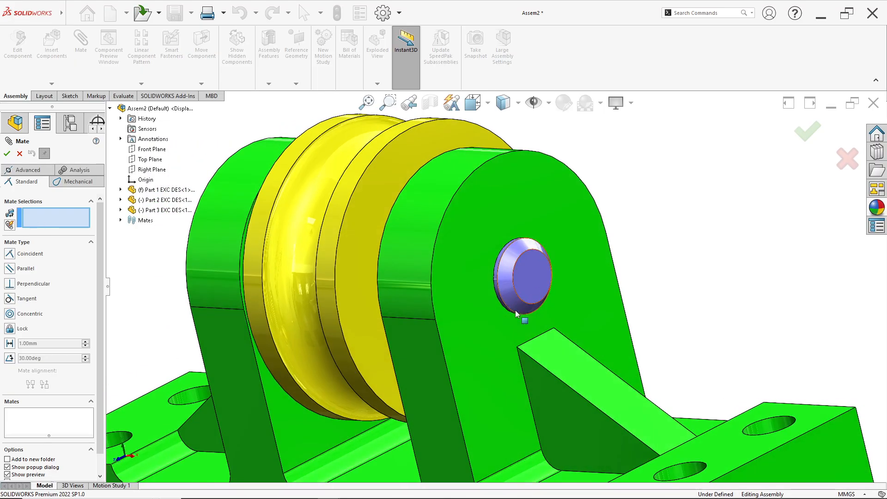
{"action": "left_click", "coordinate": [19, 153]}
- Measure the distance between the pin's end face and the outer face of the adjacent bracket lug
{"action": "left_click", "coordinate": [121, 96]}
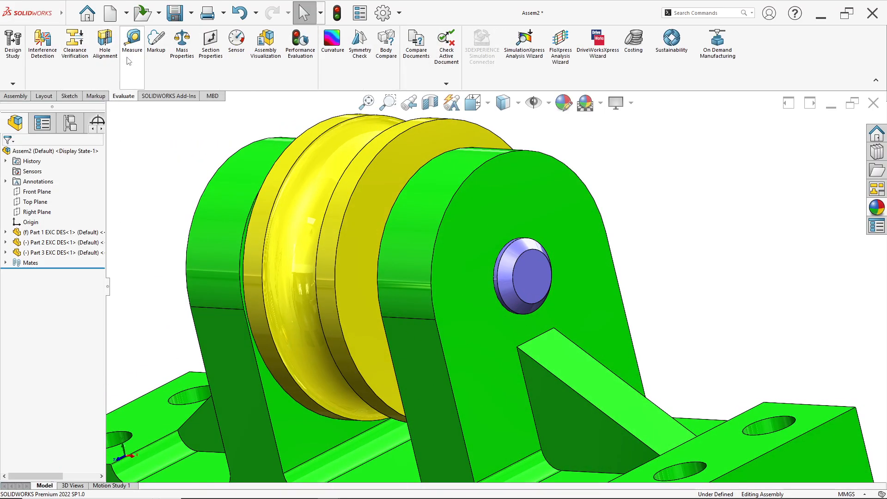
{"action": "left_click", "coordinate": [132, 44]}
{"action": "scroll", "coordinate": [518, 270], "scroll_direction": "down", "scroll_amount": 3}
{"action": "left_click", "coordinate": [516, 268]}
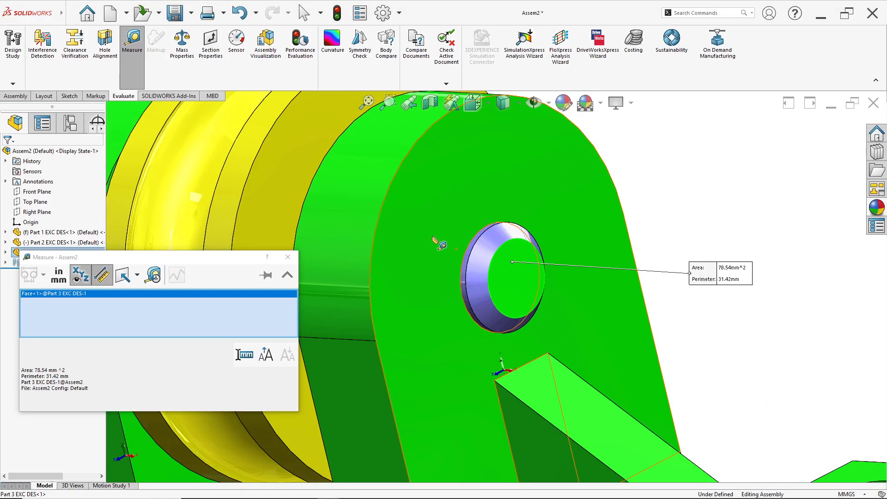
{"action": "left_click", "coordinate": [350, 307]}
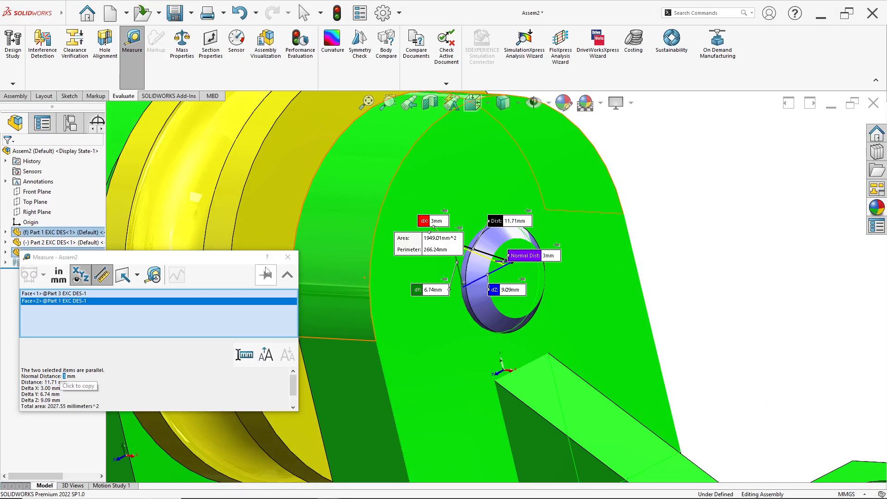
{"action": "left_click", "coordinate": [288, 257]}
- Measure the distance between the pin's opposite end face and the outer face of the other bracket lug
{"action": "key", "text": "f"}
{"action": "scroll", "coordinate": [370, 309], "scroll_direction": "up", "scroll_amount": 1}
{"action": "middle_click_drag", "start_coordinate": [370, 309], "coordinate": [394, 284]}
{"action": "scroll", "coordinate": [394, 284], "scroll_direction": "down", "scroll_amount": 3}
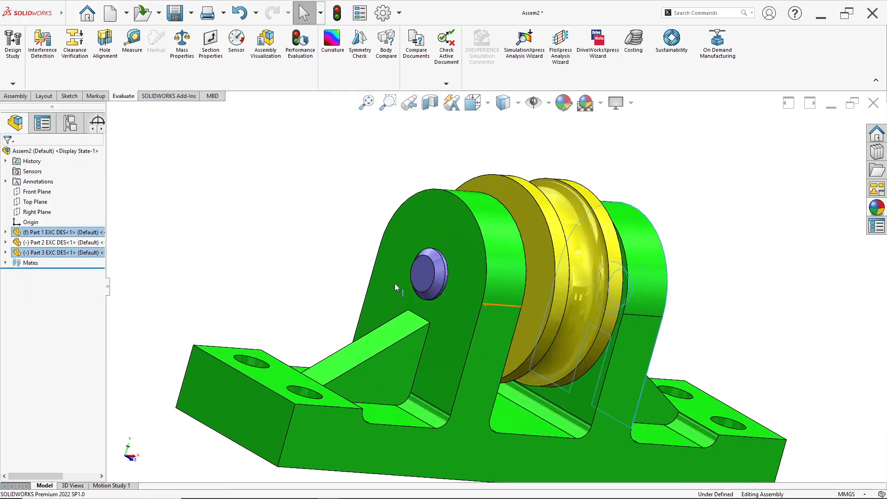
{"action": "left_click", "coordinate": [132, 42]}
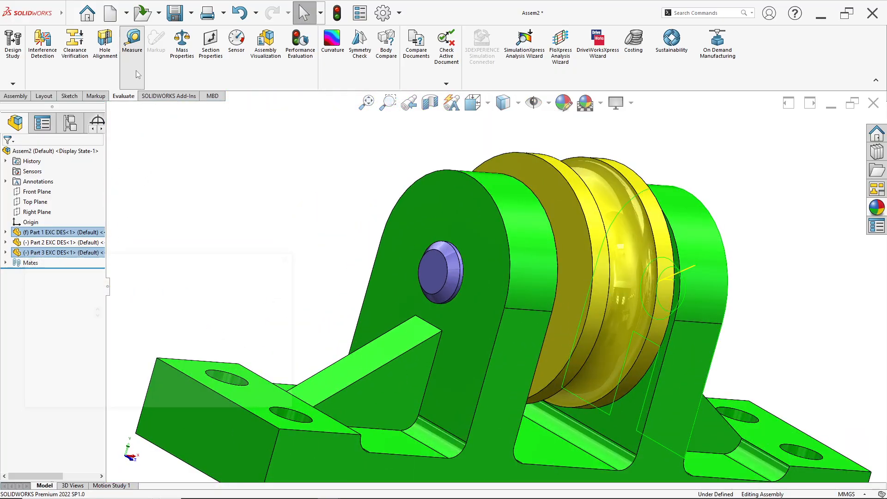
{"action": "right_click", "coordinate": [114, 320]}
{"action": "left_click", "coordinate": [117, 321]}
{"action": "scroll", "coordinate": [448, 271], "scroll_direction": "down", "scroll_amount": 5}
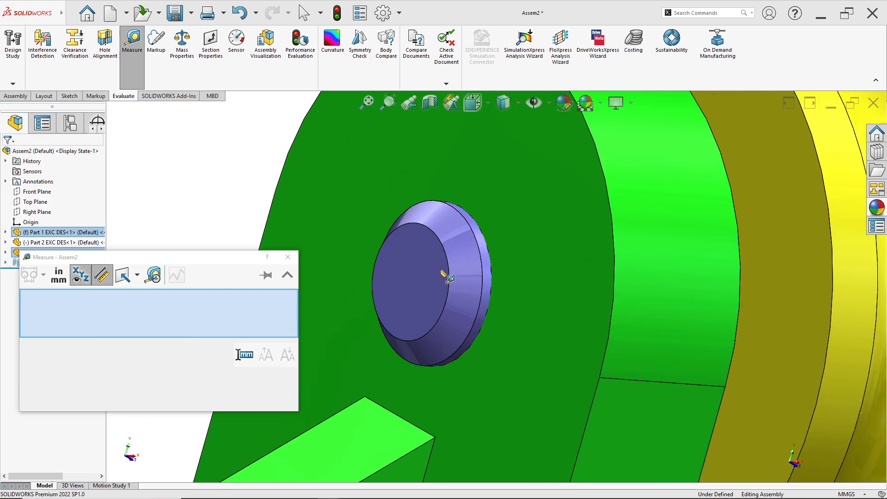
{"action": "key", "text": "Escape"}
{"action": "left_click", "coordinate": [403, 261]}
{"action": "left_click", "coordinate": [531, 269]}
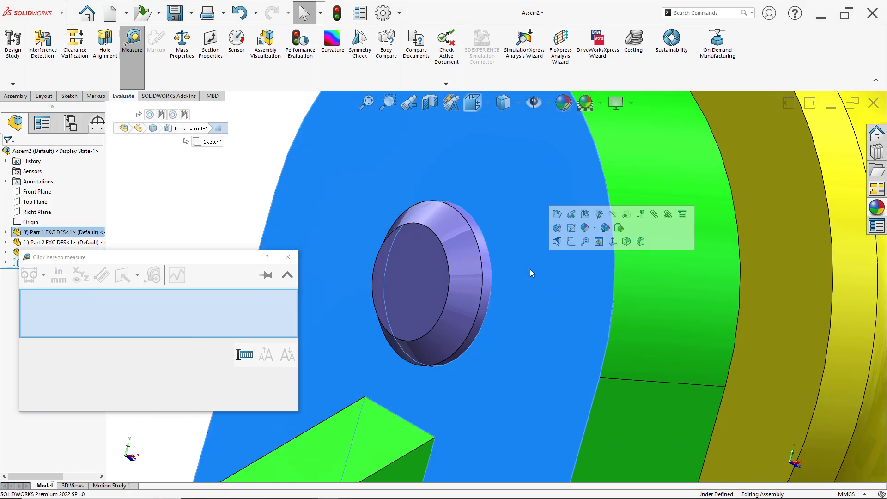
{"action": "left_click", "coordinate": [110, 302]}
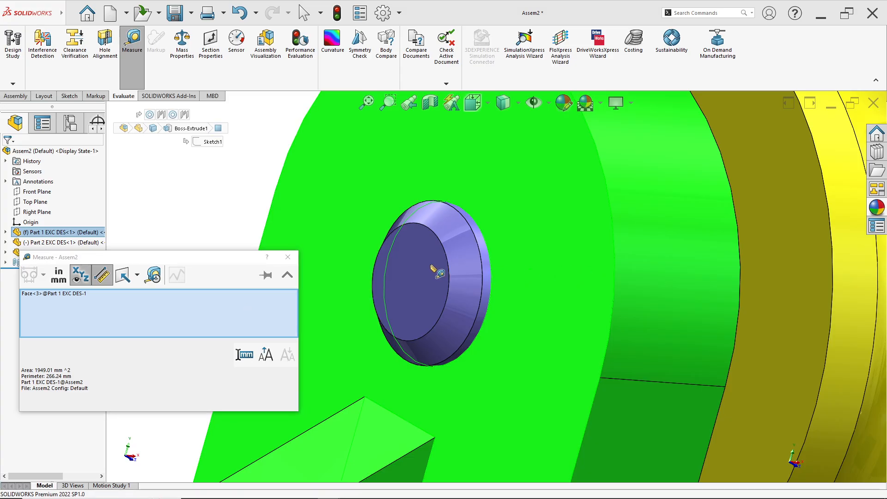
{"action": "left_click", "coordinate": [416, 272]}
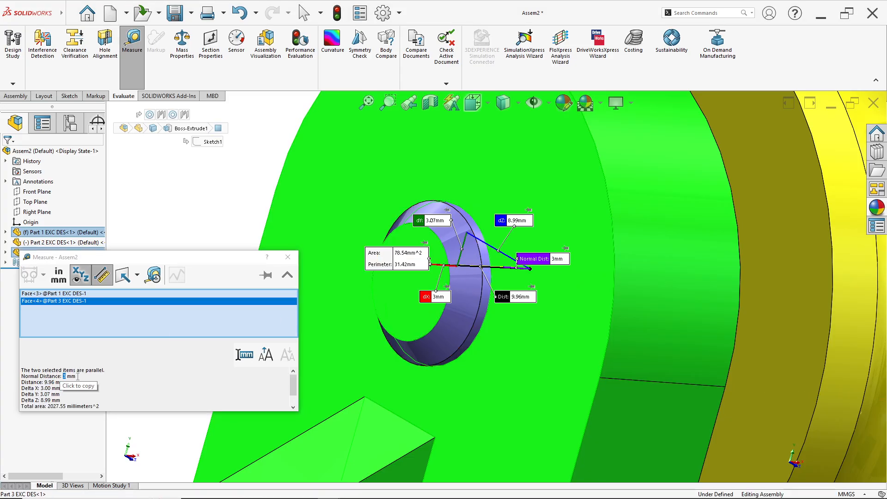
{"action": "left_click", "coordinate": [287, 257]}
- Show the whole assembly in the isometric view and clear the selection of the roller's groove face
{"action": "scroll", "coordinate": [493, 282], "scroll_direction": "up", "scroll_amount": 6}
{"action": "middle_click_drag", "start_coordinate": [614, 291], "coordinate": [504, 310]}
{"action": "left_click", "coordinate": [407, 240]}
{"action": "left_click", "coordinate": [656, 267]}
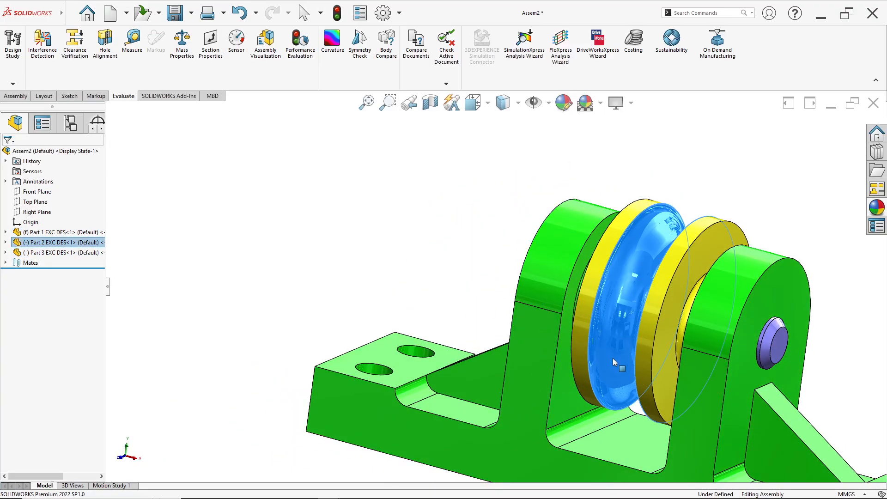
{"action": "middle_click_drag", "start_coordinate": [612, 357], "coordinate": [569, 341]}
{"action": "key", "text": "space"}
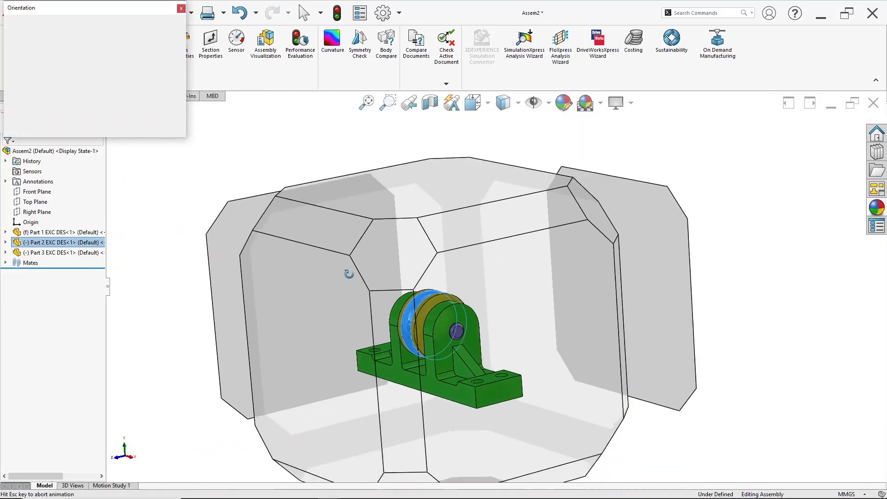
{"action": "left_click", "coordinate": [367, 298]}
{"action": "scroll", "coordinate": [573, 323], "scroll_direction": "down", "scroll_amount": 5}
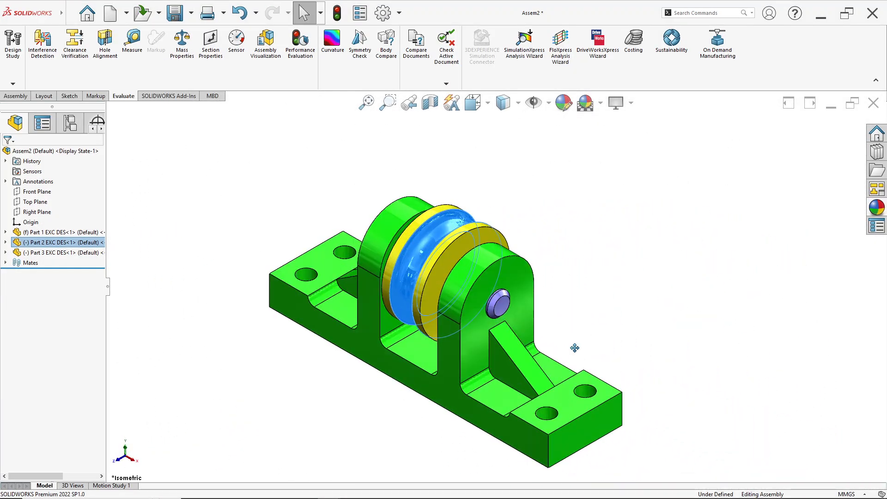
{"action": "scroll", "coordinate": [569, 291], "scroll_direction": "up", "scroll_amount": 3}
{"action": "left_click", "coordinate": [561, 279]}
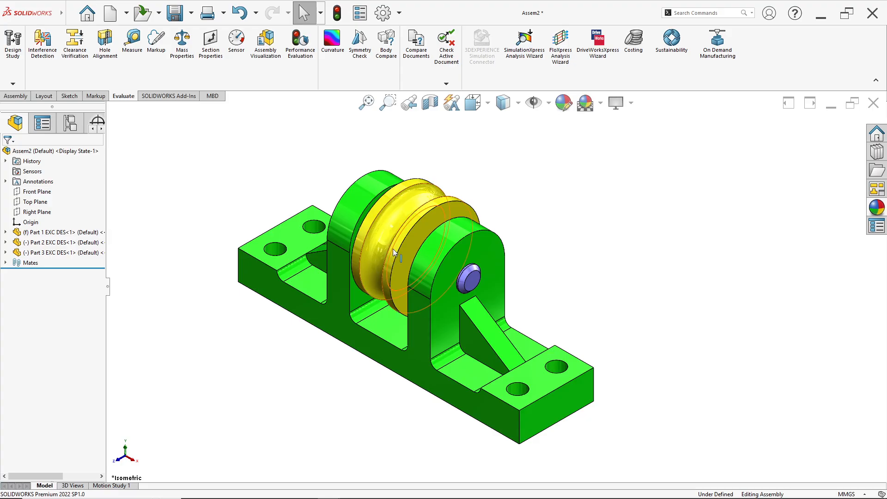
- Create a new exploded view of the Default configuration and explode the pin 80 mm along X out of the bracket
{"action": "left_click", "coordinate": [71, 124]}
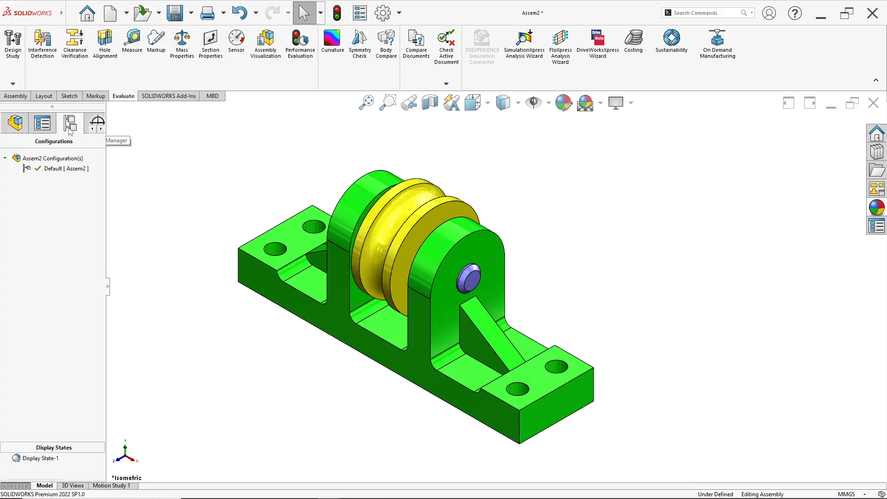
{"action": "right_click", "coordinate": [72, 171]}
{"action": "left_click", "coordinate": [90, 183]}
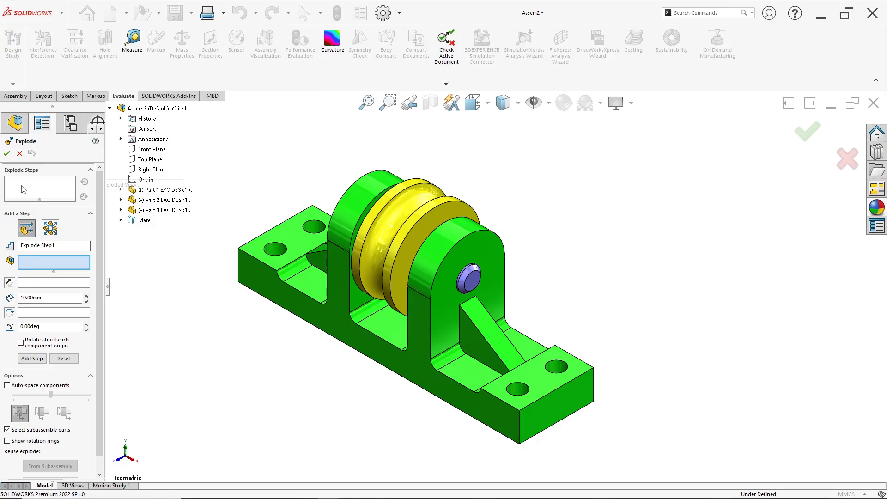
{"action": "left_click", "coordinate": [473, 280]}
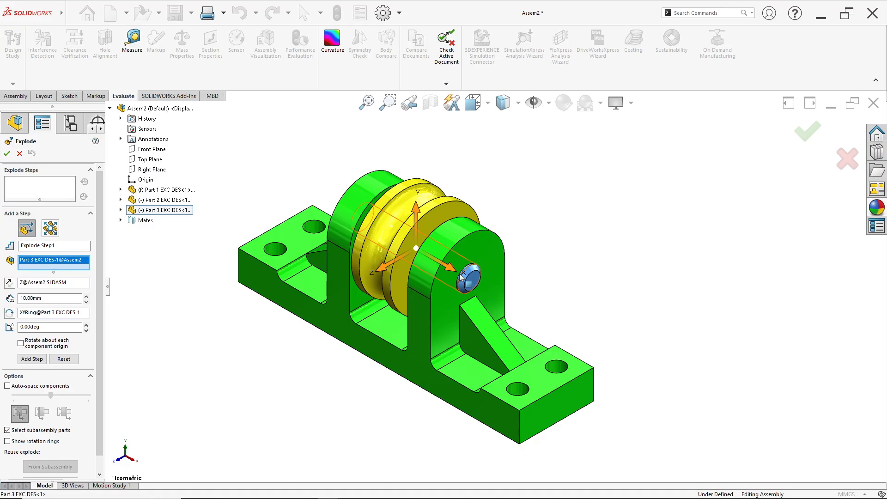
{"action": "left_click_drag", "start_coordinate": [461, 277], "coordinate": [581, 348]}
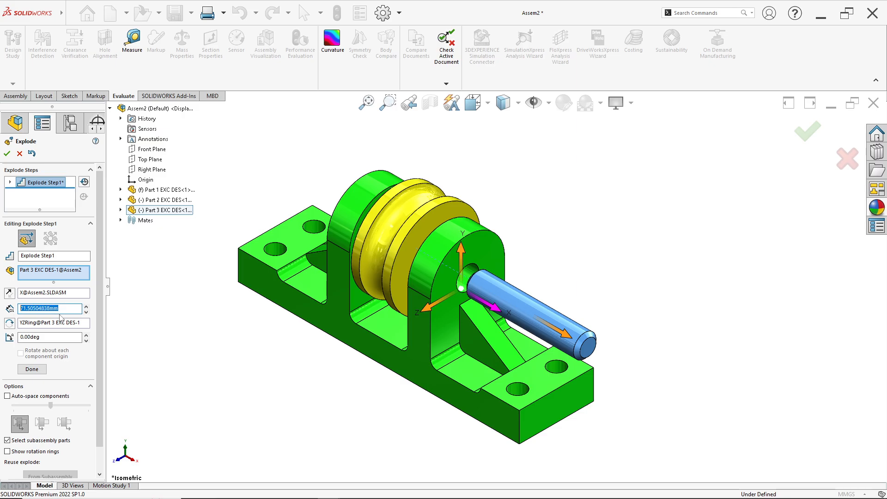
{"action": "key", "text": "Return"}
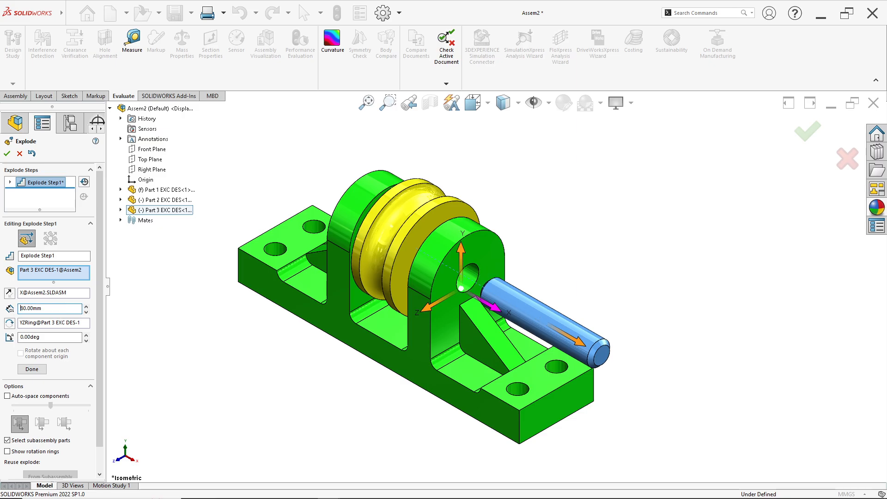
{"action": "left_click", "coordinate": [39, 369]}
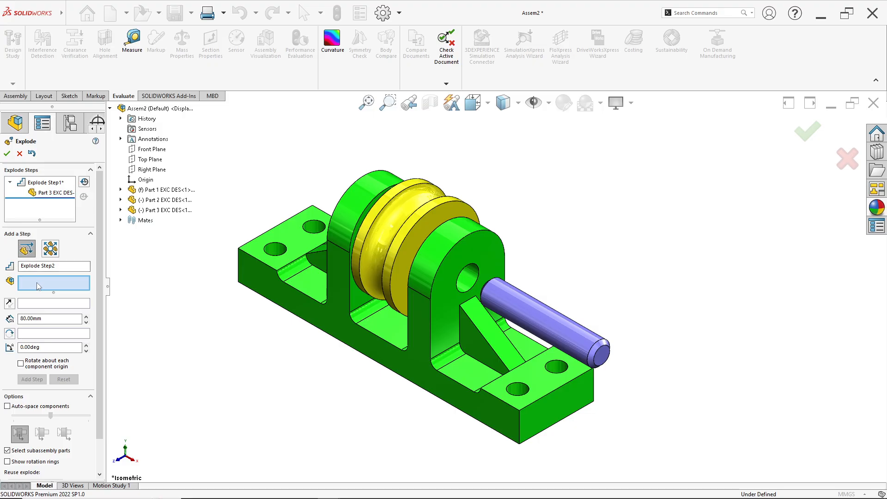
- Add a second explode step that moves the pin 80 mm upward along Y
{"action": "left_click", "coordinate": [526, 306]}
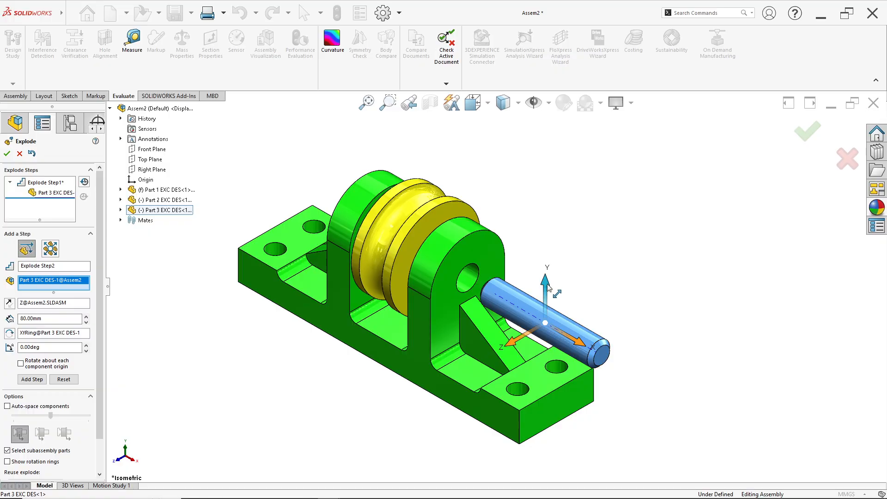
{"action": "left_click_drag", "start_coordinate": [548, 287], "coordinate": [547, 210]}
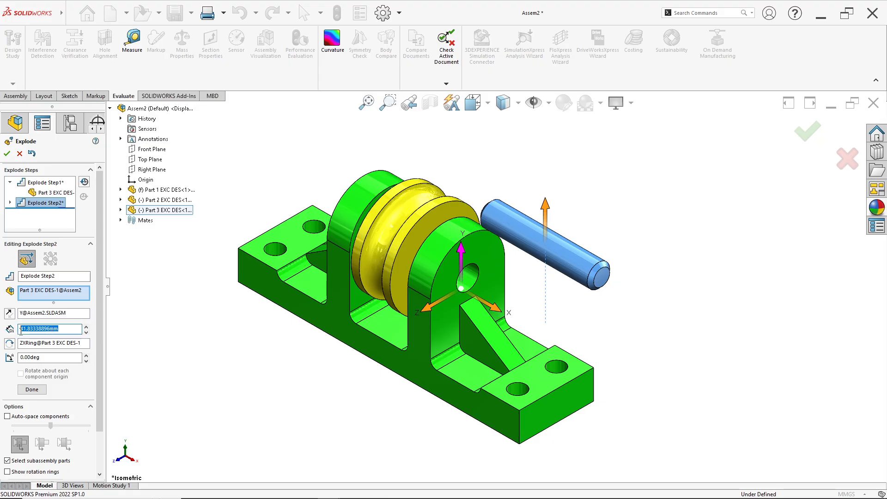
{"action": "type", "text": "80"}
{"action": "key", "text": "Return"}
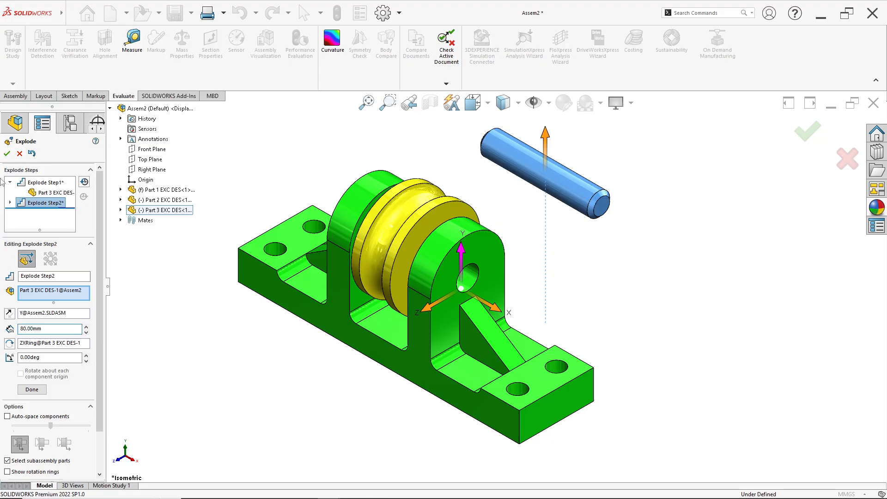
{"action": "left_click", "coordinate": [40, 389]}
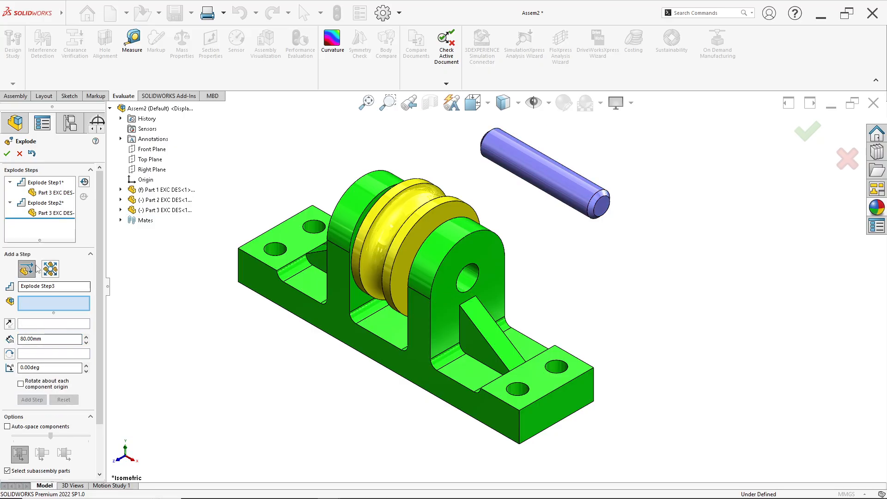
- Explode the roller 80 mm upward along Y out of the bracket and finish the exploded view
{"action": "left_click", "coordinate": [418, 232]}
{"action": "left_click_drag", "start_coordinate": [420, 223], "coordinate": [433, 106]}
{"action": "scroll", "coordinate": [467, 203], "scroll_direction": "down", "scroll_amount": 2}
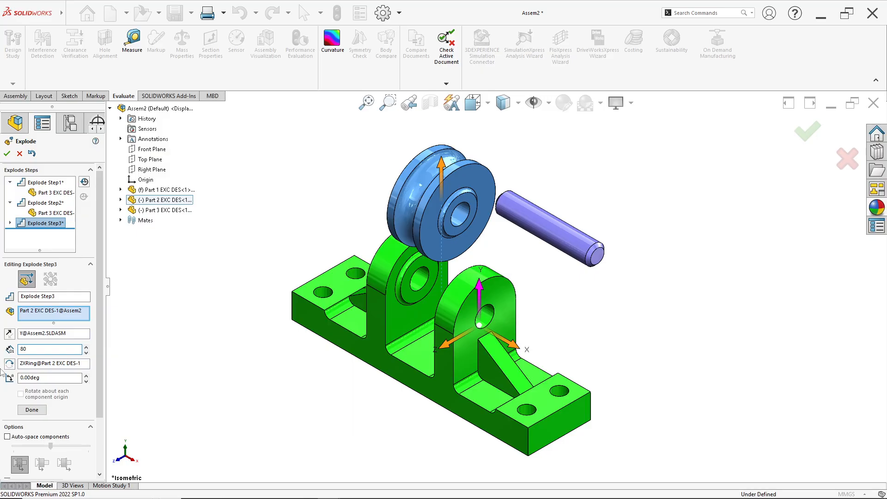
{"action": "key", "text": "Return"}
{"action": "left_click", "coordinate": [32, 410]}
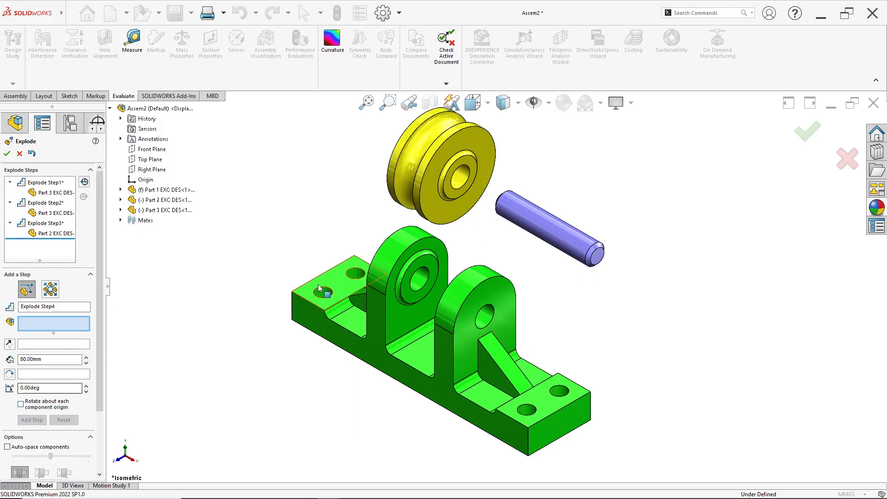
{"action": "scroll", "coordinate": [407, 231], "scroll_direction": "down", "scroll_amount": 2}
{"action": "scroll", "coordinate": [407, 231], "scroll_direction": "up", "scroll_amount": 2}
{"action": "left_click", "coordinate": [7, 153]}
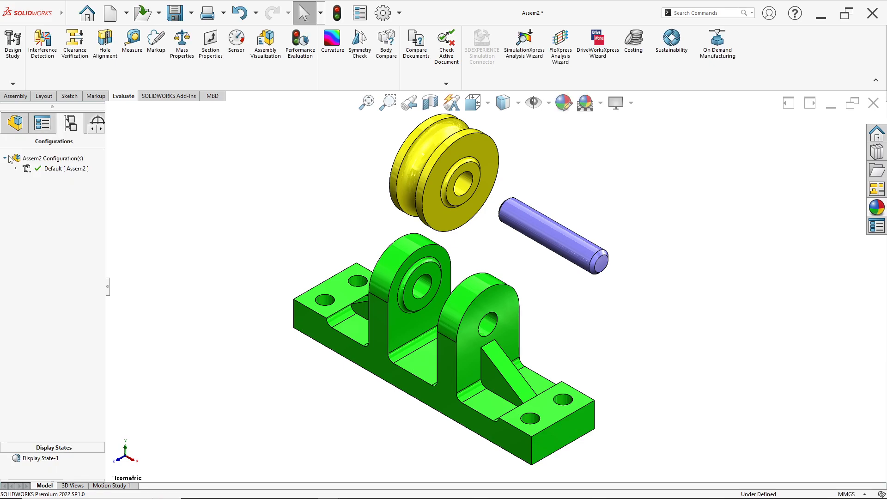
- Expand the Default configuration and play the collapse animation of its exploded view
{"action": "scroll", "coordinate": [485, 322], "scroll_direction": "up", "scroll_amount": 1}
{"action": "scroll", "coordinate": [508, 270], "scroll_direction": "down", "scroll_amount": 1}
{"action": "scroll", "coordinate": [501, 262], "scroll_direction": "up", "scroll_amount": 1}
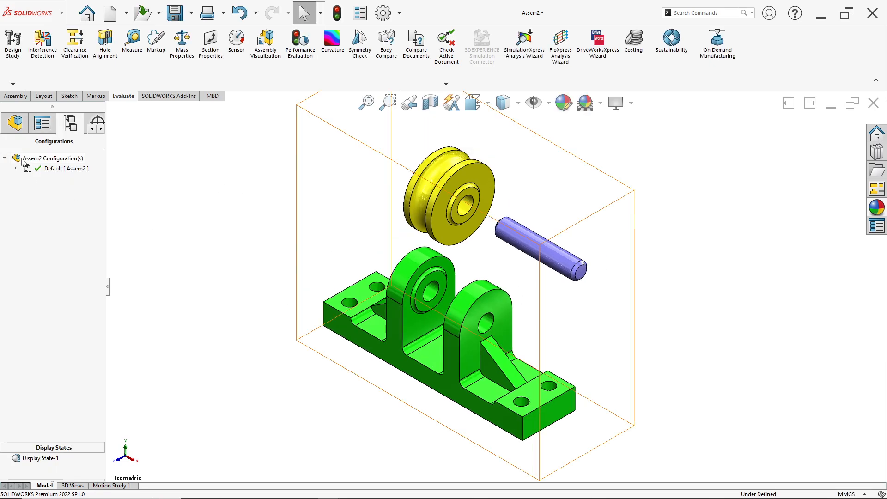
{"action": "right_click", "coordinate": [51, 169]}
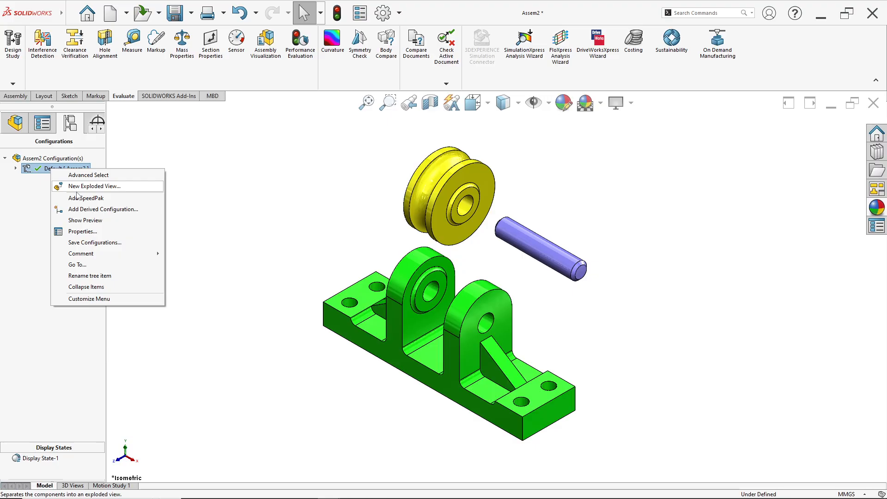
{"action": "right_click", "coordinate": [38, 169]}
{"action": "right_click", "coordinate": [36, 159]}
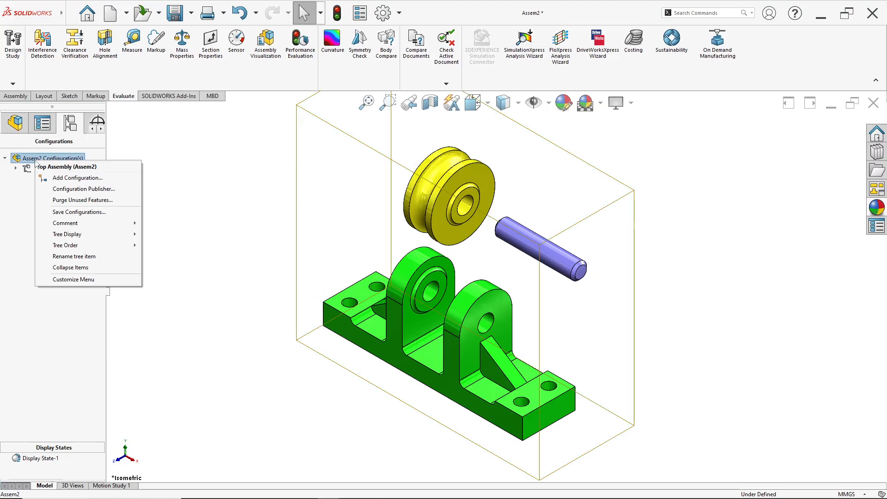
{"action": "left_click", "coordinate": [14, 170]}
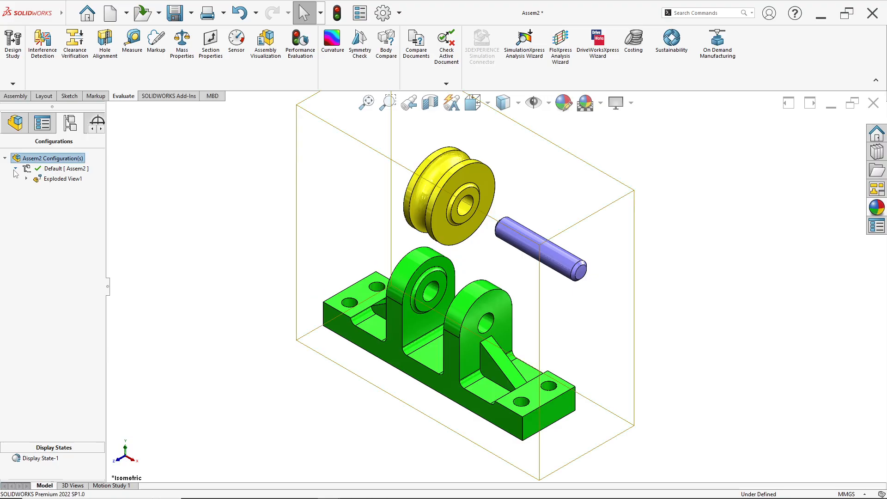
{"action": "right_click", "coordinate": [62, 181]}
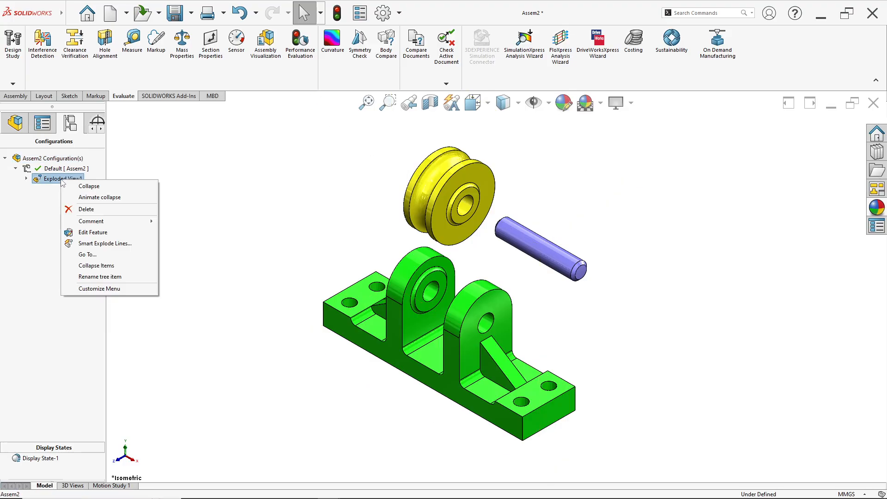
{"action": "left_click", "coordinate": [98, 198]}
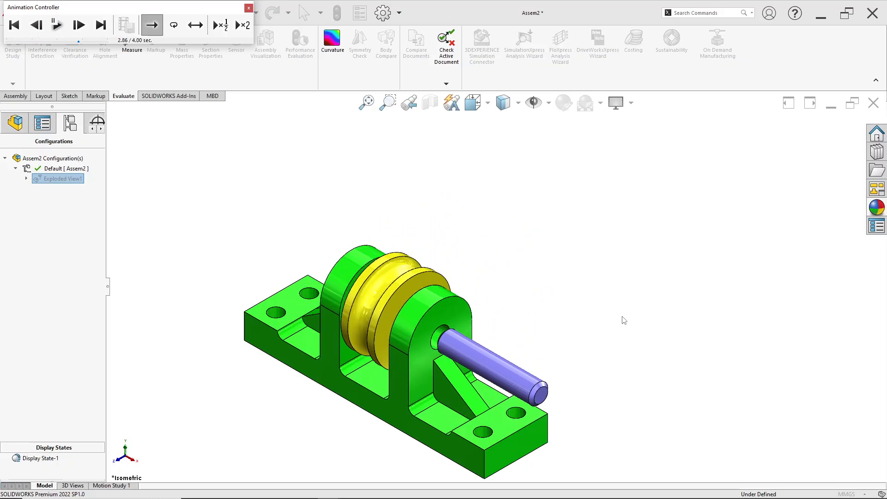
- Play the explode animation of the exploded view, close the Animation Controller, and clear the selection
{"action": "right_click", "coordinate": [57, 177]}
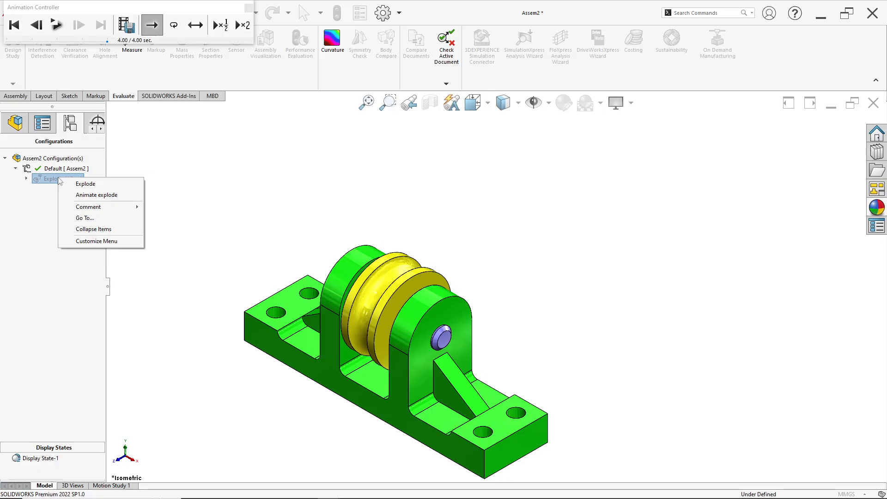
{"action": "left_click", "coordinate": [86, 196]}
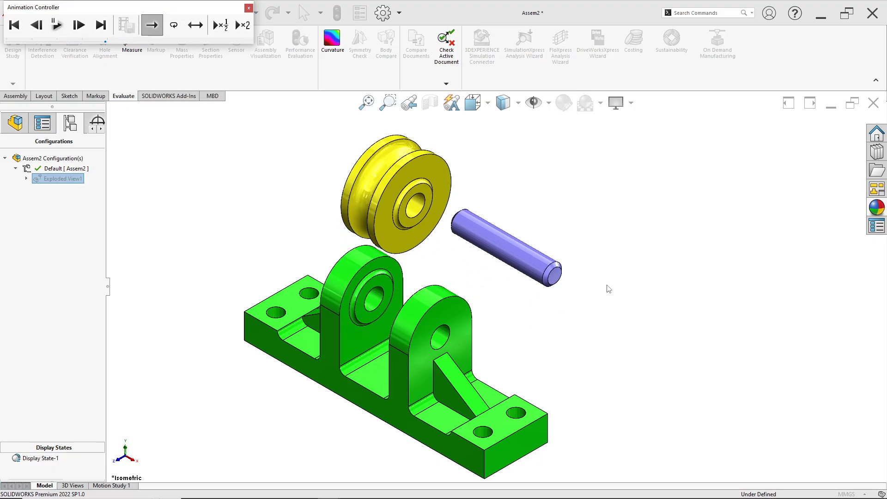
{"action": "left_click", "coordinate": [249, 8]}
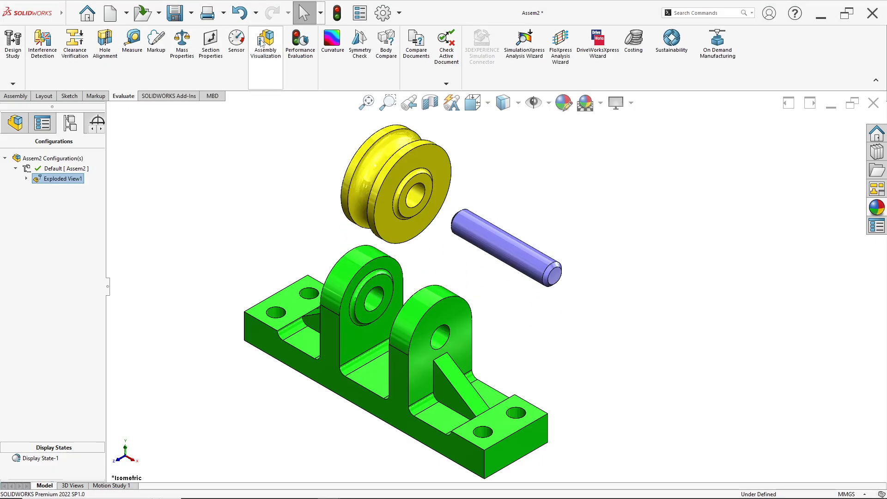
{"action": "right_click", "coordinate": [82, 179]}
{"action": "left_click", "coordinate": [262, 205]}
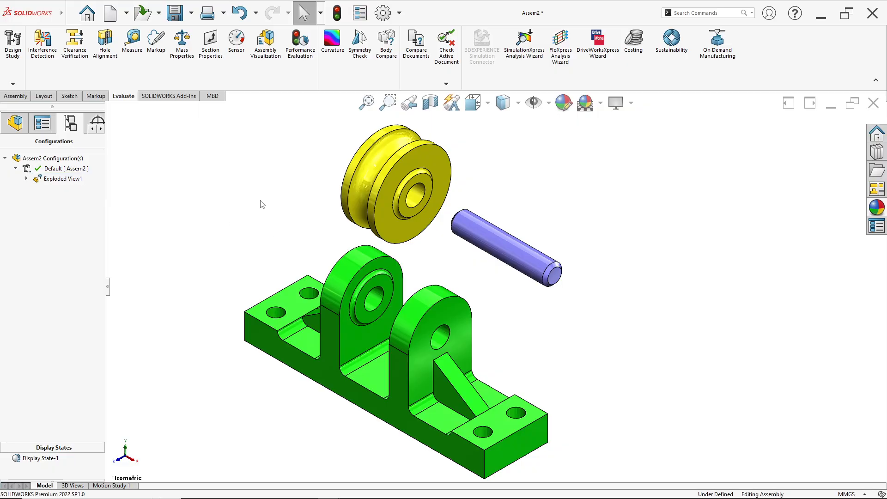
- Return to the assembly's feature tree and show the exploded assembly in the isometric view
{"action": "left_click", "coordinate": [15, 122]}
{"action": "middle_click_drag", "start_coordinate": [468, 348], "coordinate": [612, 366]}
{"action": "key", "text": "space"}
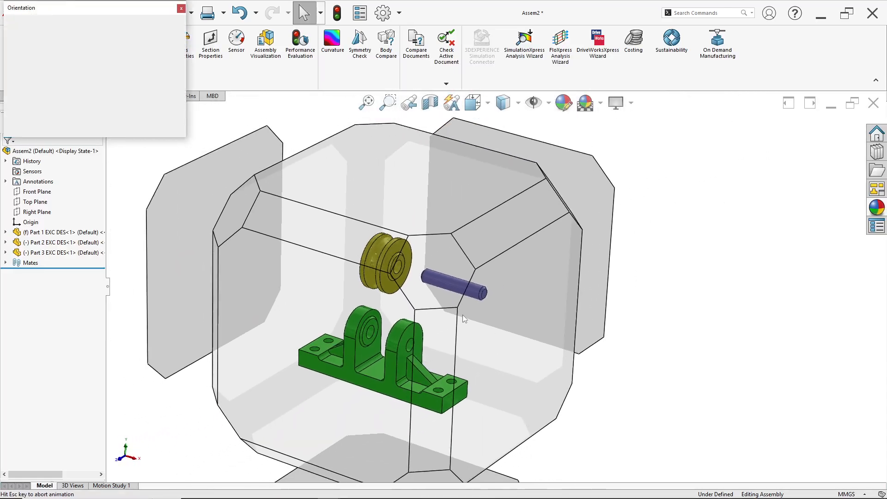
{"action": "left_click", "coordinate": [408, 317]}
{"action": "scroll", "coordinate": [580, 323], "scroll_direction": "down", "scroll_amount": 3}
{"action": "scroll", "coordinate": [525, 329], "scroll_direction": "down", "scroll_amount": 3}
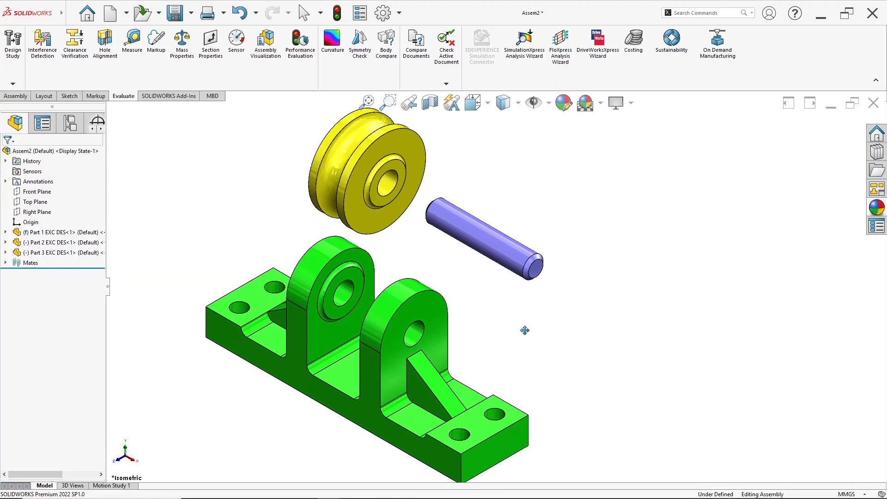
{"action": "scroll", "coordinate": [479, 321], "scroll_direction": "up", "scroll_amount": 1}
{"action": "scroll", "coordinate": [481, 278], "scroll_direction": "down", "scroll_amount": 1}
{"action": "scroll", "coordinate": [503, 356], "scroll_direction": "down", "scroll_amount": 1}
{"action": "scroll", "coordinate": [495, 356], "scroll_direction": "up", "scroll_amount": 1}
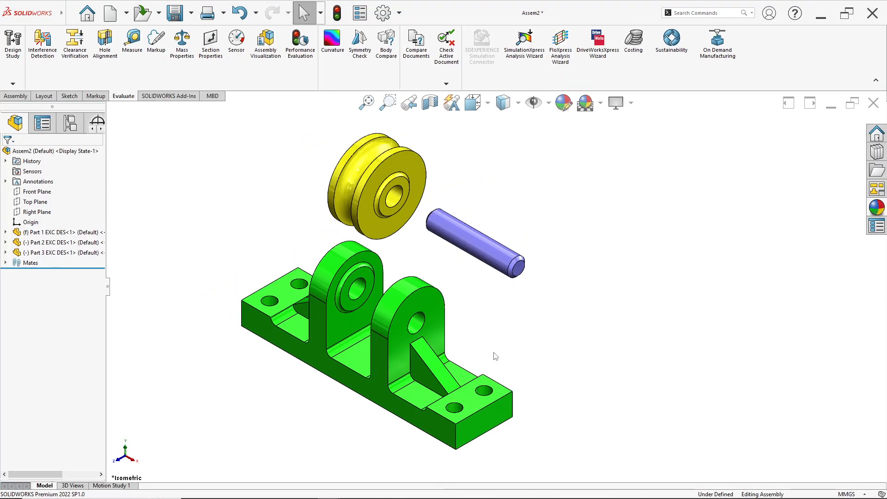
{"action": "scroll", "coordinate": [455, 337], "scroll_direction": "up", "scroll_amount": 1}
{"action": "scroll", "coordinate": [455, 330], "scroll_direction": "down", "scroll_amount": 1}
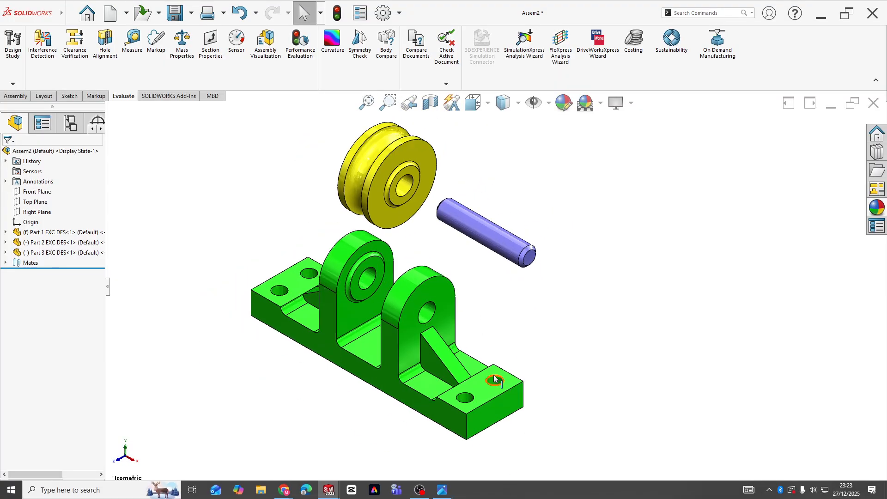